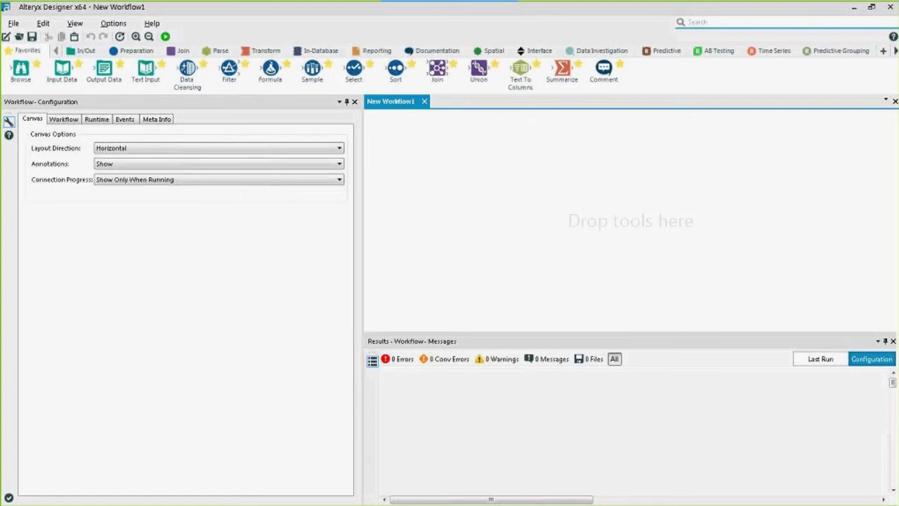
# Paste the copied table of students, subjects, grades and weights onto the empty canvas as a Text Input tool and review its rows.
pyautogui.hotkey('ctrl', 'v')
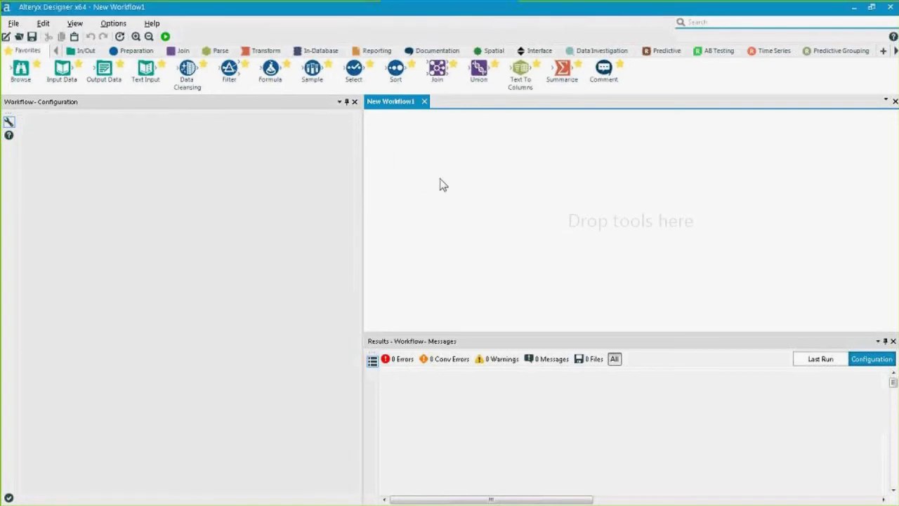
pyautogui.moveTo(412, 160)
pyautogui.mouseDown()
pyautogui.moveTo(447, 171)
pyautogui.moveTo(411, 189)
pyautogui.moveTo(441, 192)
pyautogui.moveTo(420, 172)
pyautogui.mouseUp()
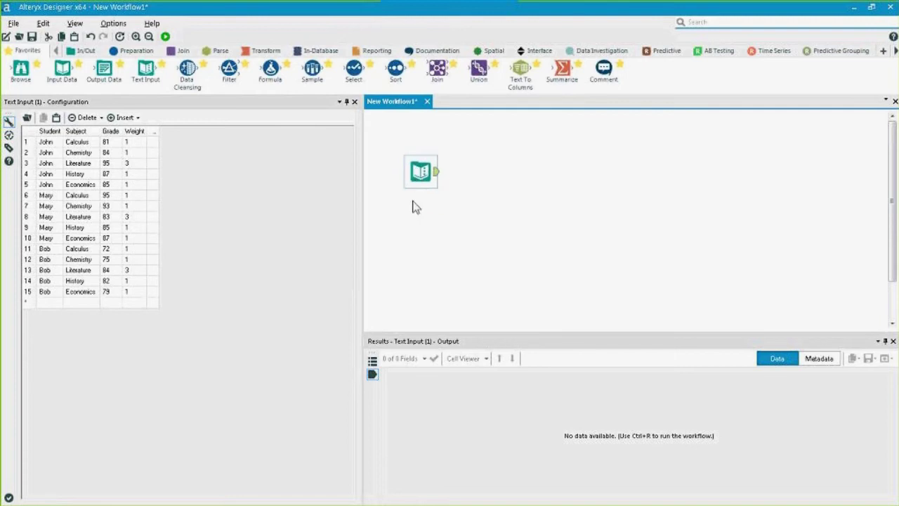
pyautogui.moveTo(45, 143); pyautogui.dragTo(70, 196)
pyautogui.click(45, 229)
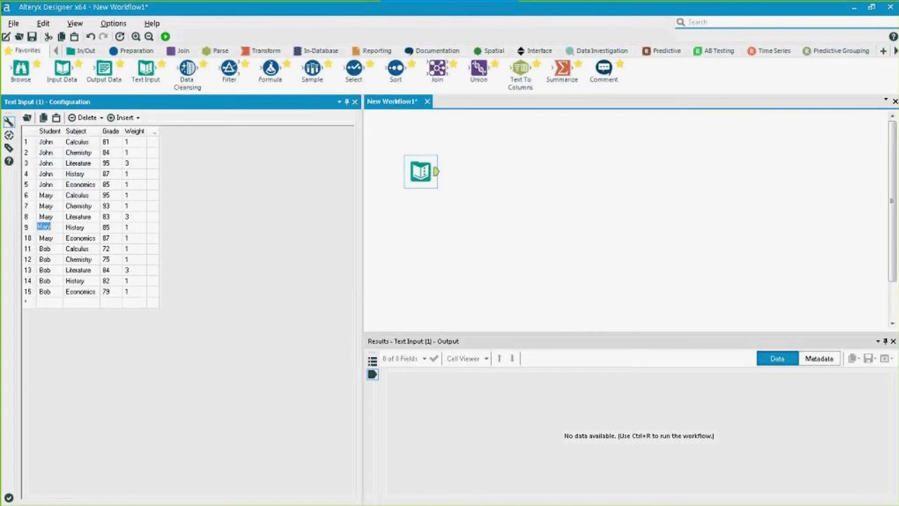
pyautogui.click(74, 227)
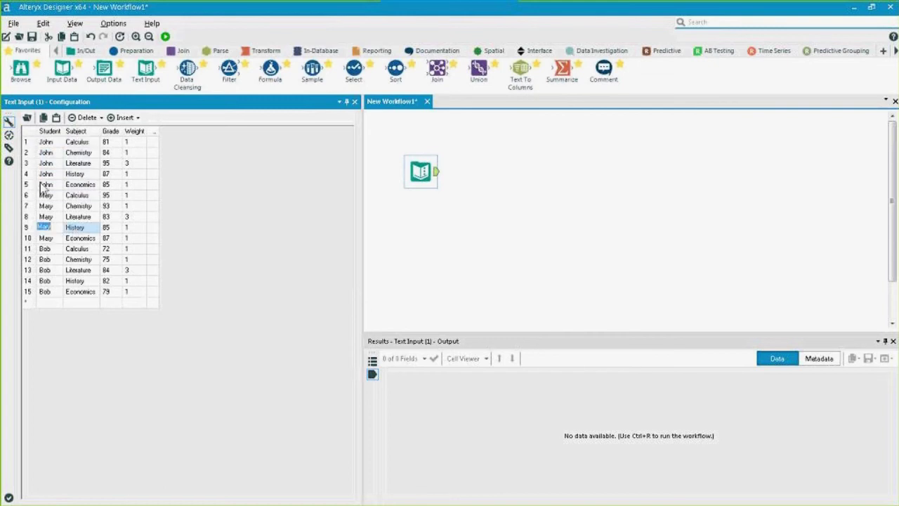
pyautogui.click(106, 341)
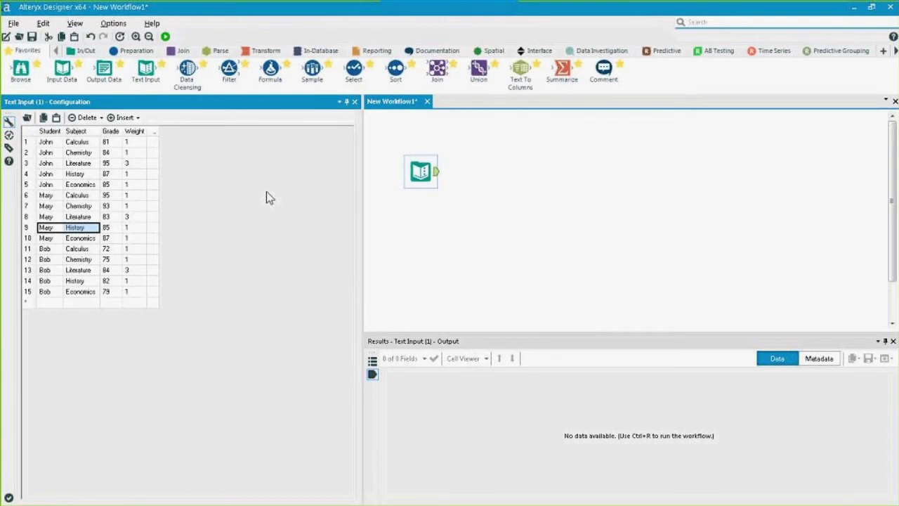
# Add a Summarize tool connected to the Text Input tool's output and align it level with the Text Input tool.
pyautogui.click(261, 50)
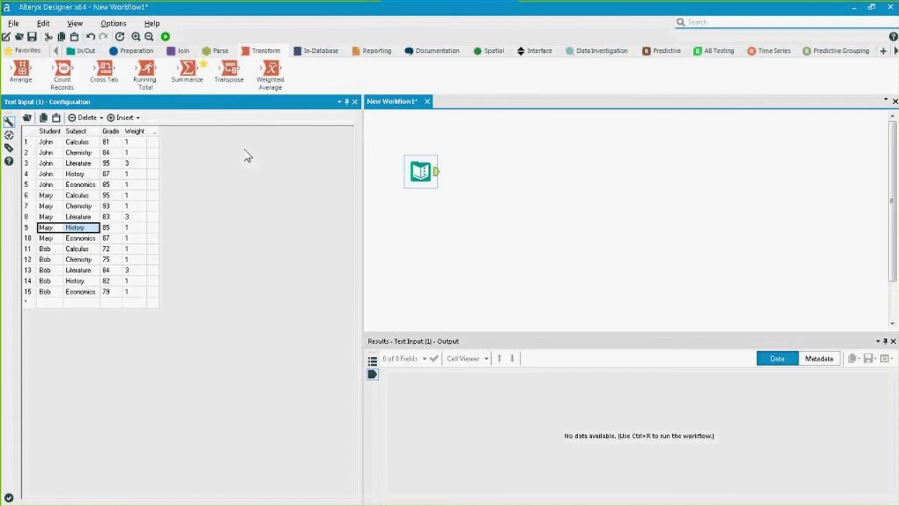
pyautogui.moveTo(105, 143); pyautogui.dragTo(109, 175)
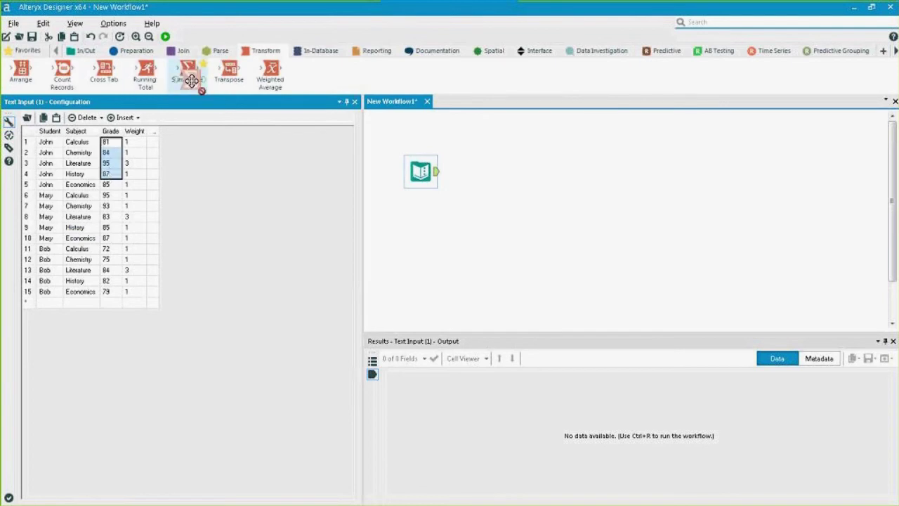
pyautogui.moveTo(188, 72); pyautogui.dragTo(495, 176)
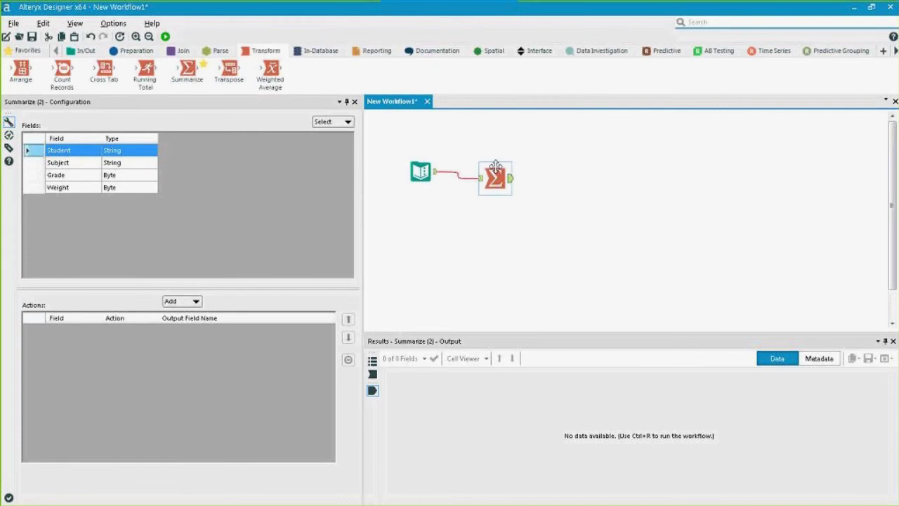
pyautogui.click(21, 54)
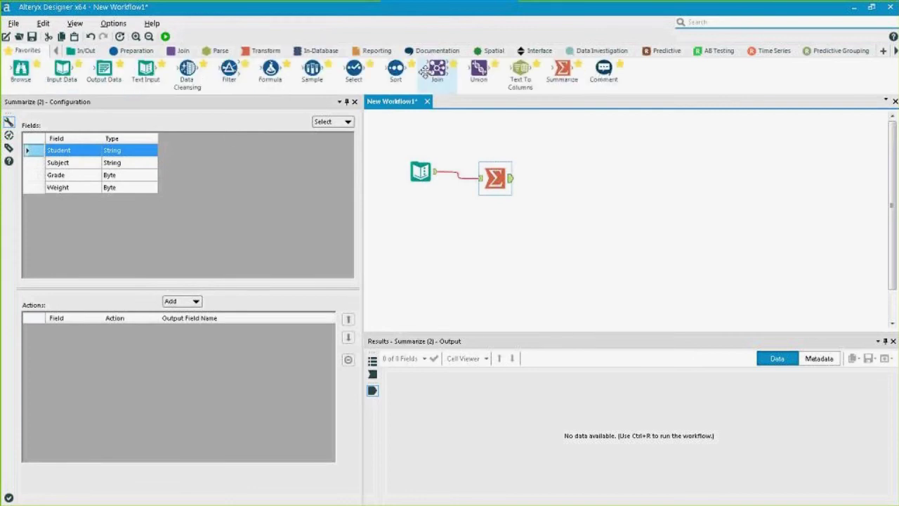
pyautogui.click(271, 55)
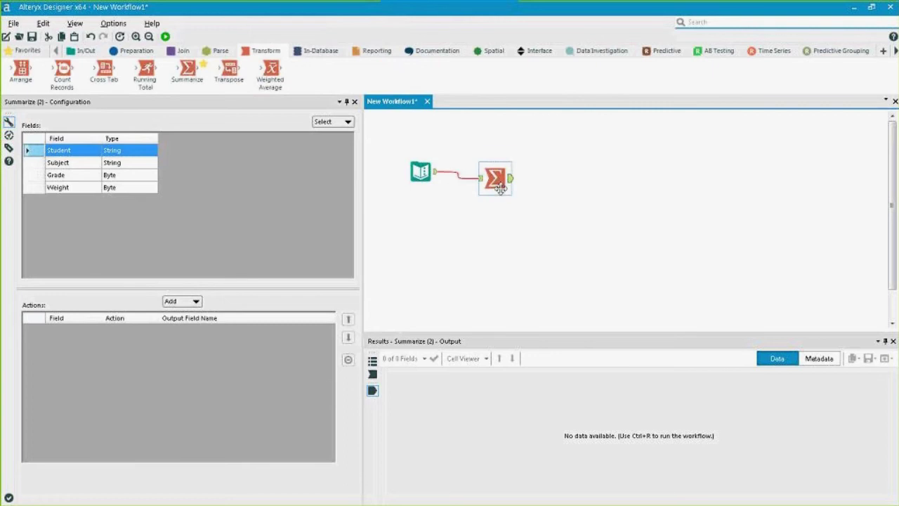
pyautogui.moveTo(497, 182); pyautogui.dragTo(498, 176)
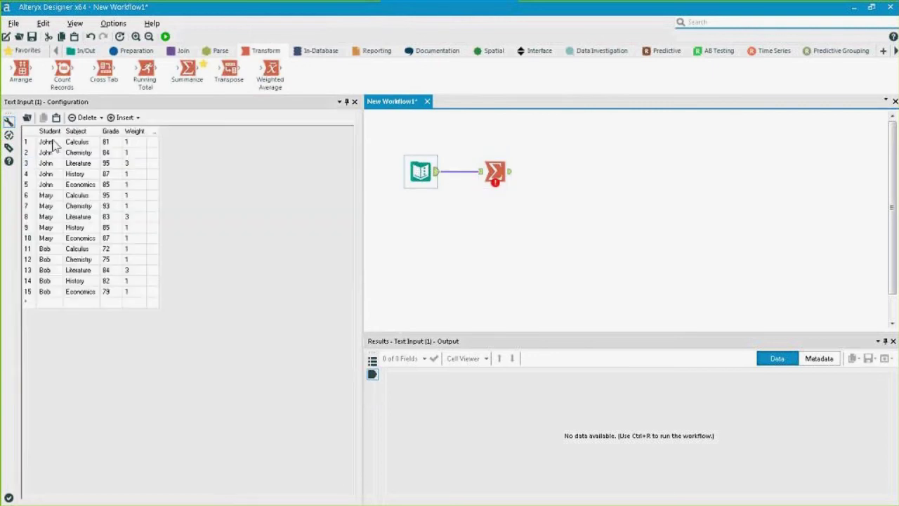
# Configure the Summarize tool to group by the Student field.
pyautogui.moveTo(45, 141); pyautogui.dragTo(48, 295)
pyautogui.click(495, 172)
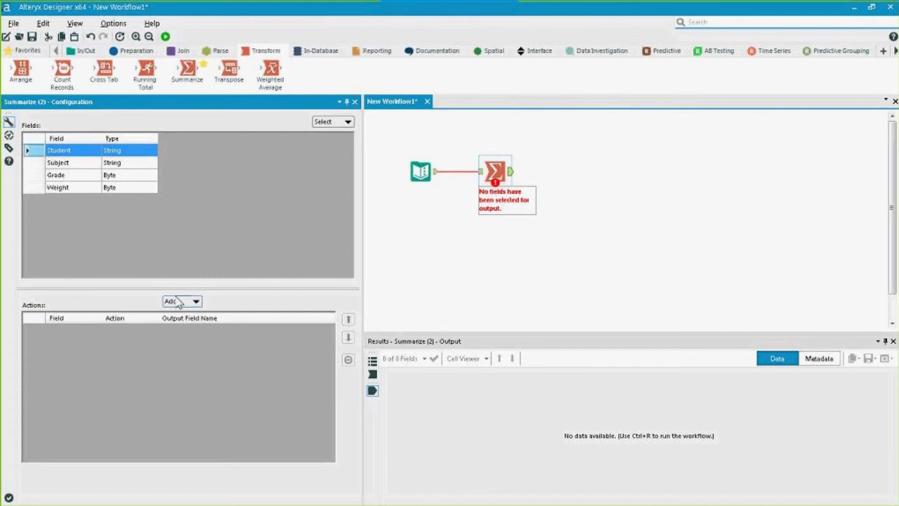
pyautogui.click(182, 301)
pyautogui.click(180, 299)
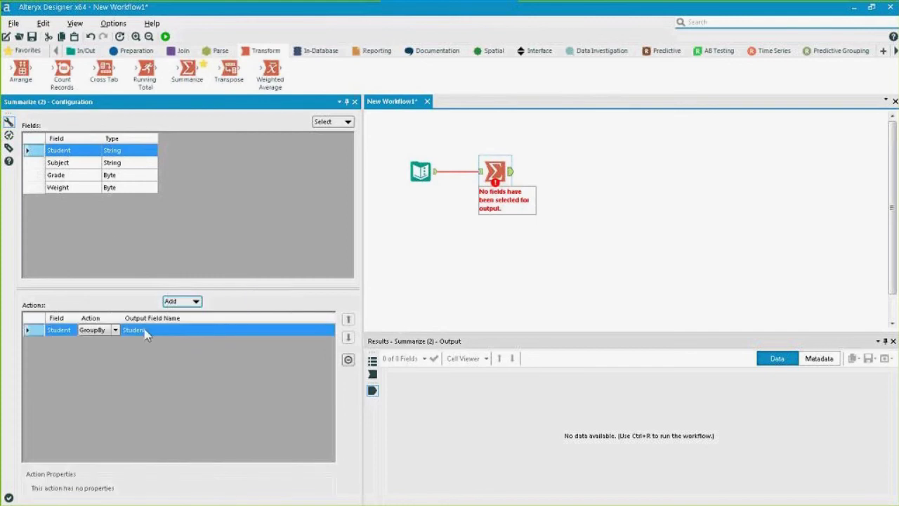
# Add a numeric Average action on the Grade field in the Summarize tool.
pyautogui.click(90, 175)
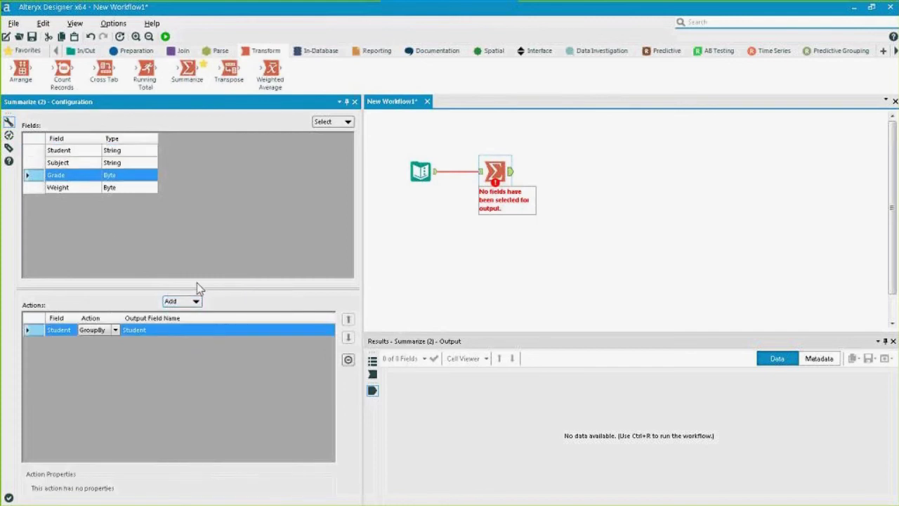
pyautogui.click(191, 303)
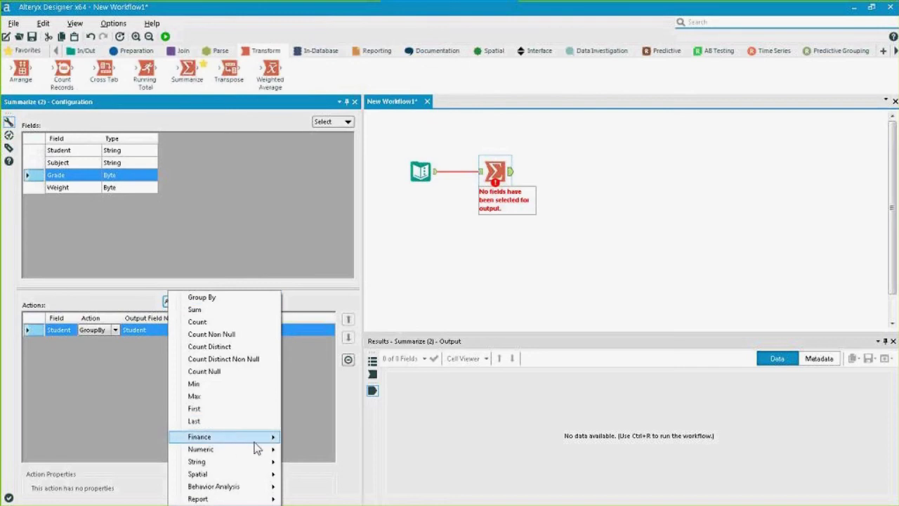
pyautogui.moveTo(254, 452)
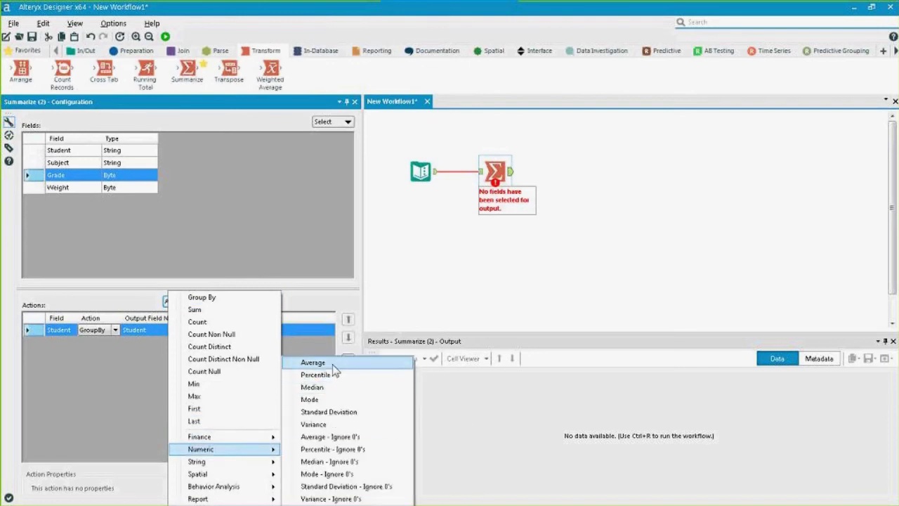
pyautogui.click(333, 366)
pyautogui.click(133, 329)
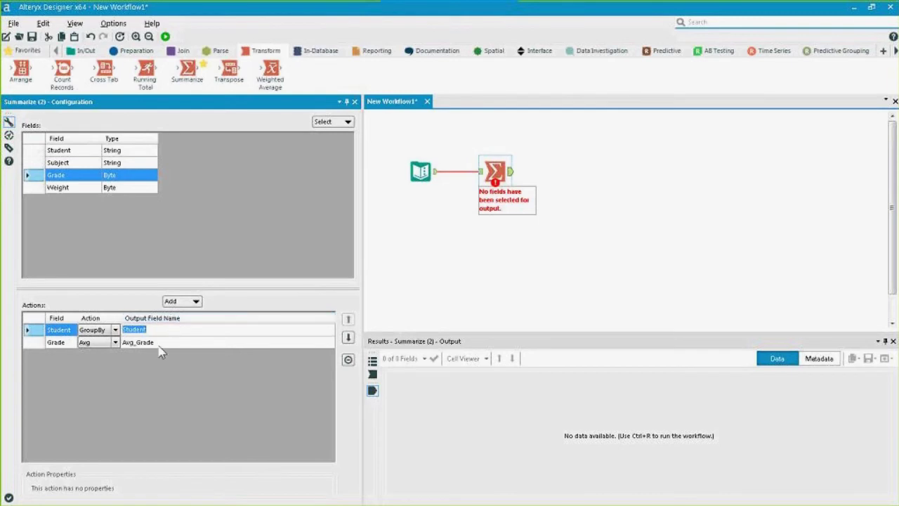
pyautogui.click(159, 346)
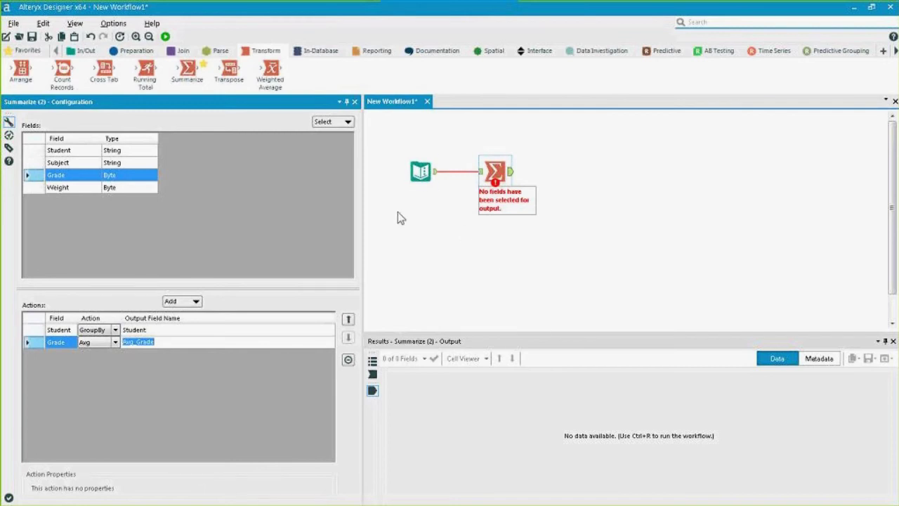
# Run the workflow and examine each student's average grade in the Summarize output.
pyautogui.click(420, 171)
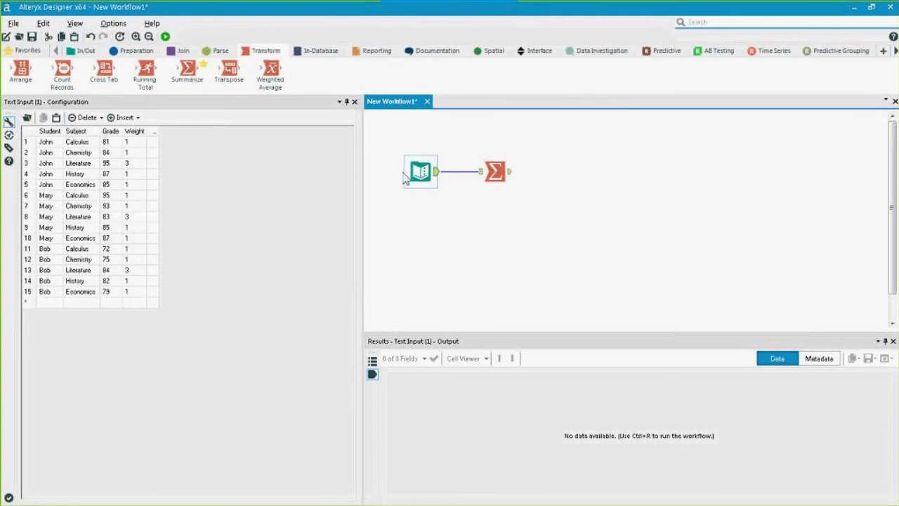
pyautogui.click(495, 171)
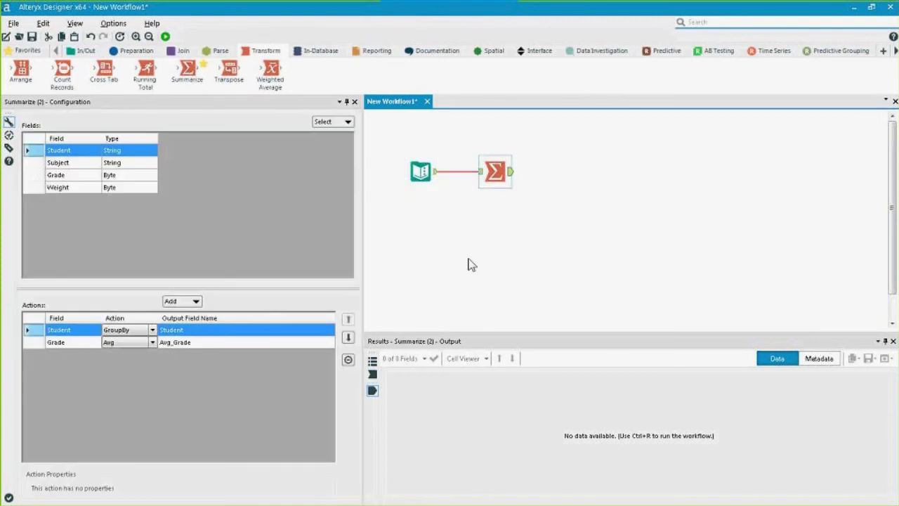
pyautogui.hotkey('ctrl', 'r')
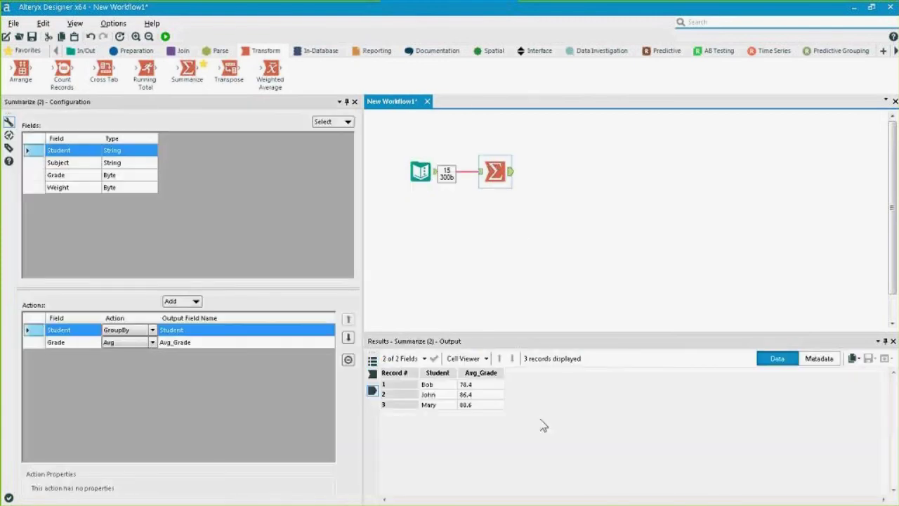
pyautogui.moveTo(485, 384); pyautogui.dragTo(498, 422)
pyautogui.moveTo(428, 405); pyautogui.dragTo(454, 383)
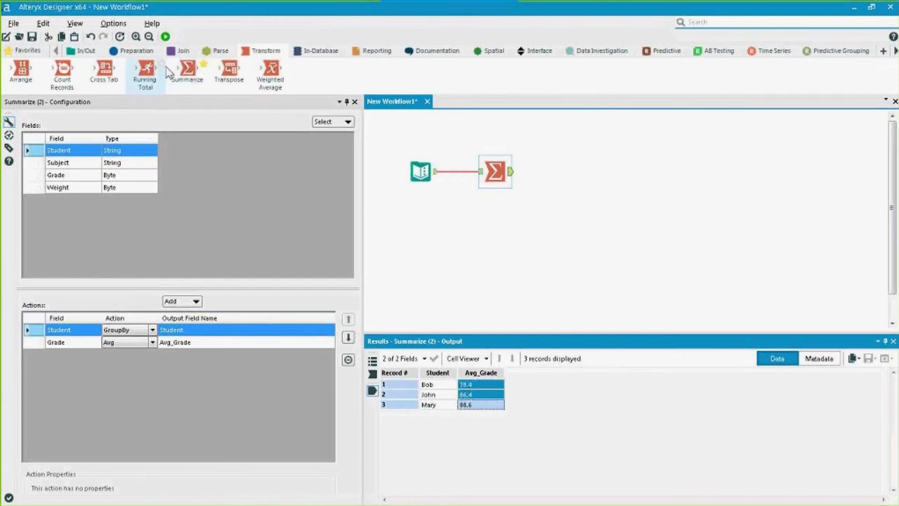
# Add a Sort tool after Summarize that orders Avg_Grade descending, and run the workflow to check the student ranking.
pyautogui.click(141, 51)
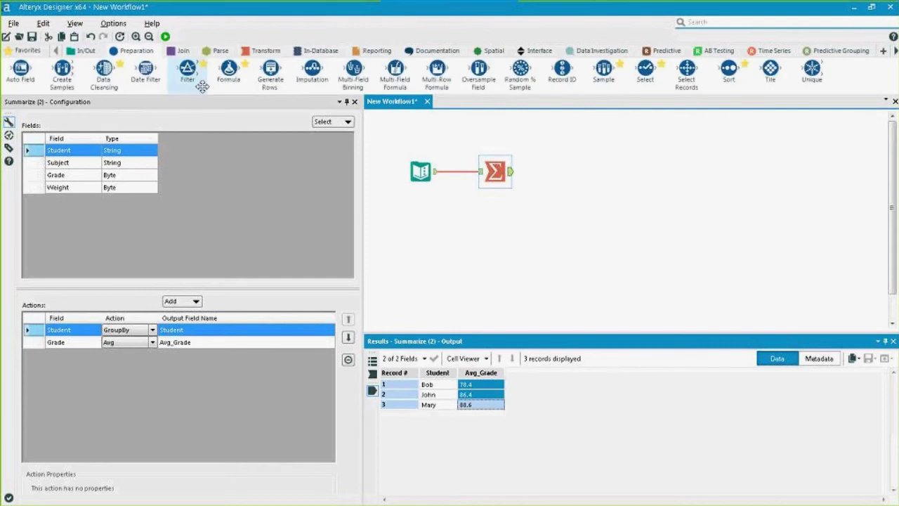
pyautogui.moveTo(728, 68); pyautogui.dragTo(554, 172)
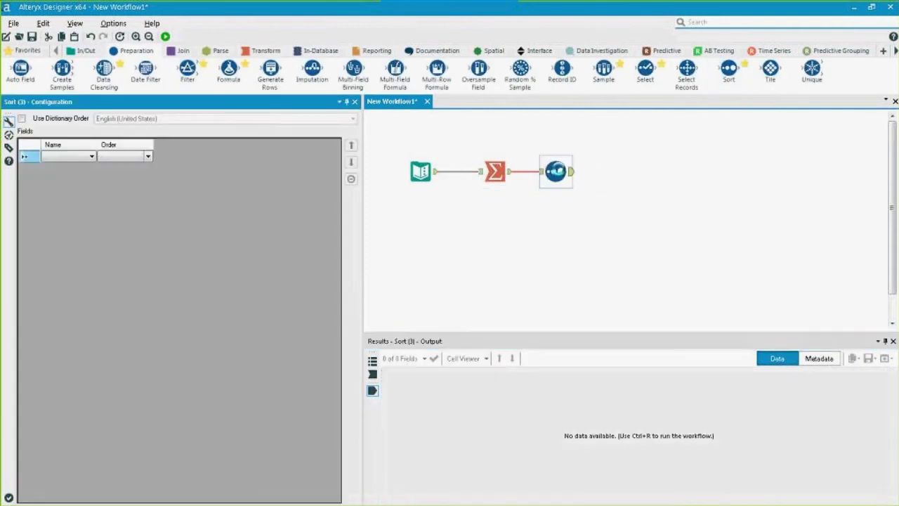
pyautogui.click(74, 161)
pyautogui.click(76, 175)
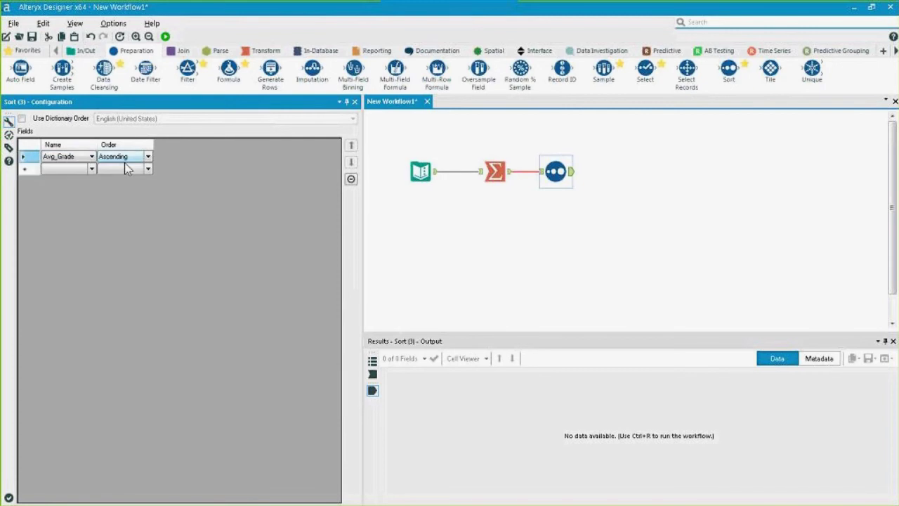
pyautogui.click(132, 163)
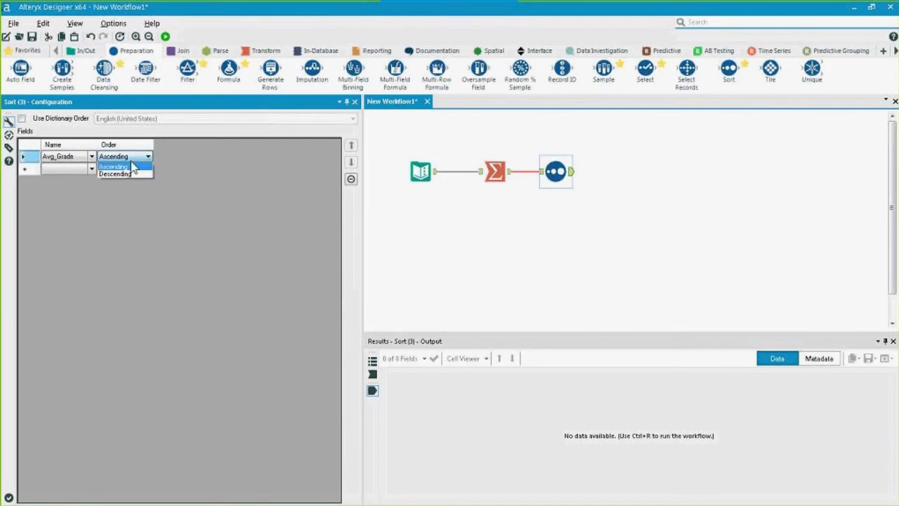
pyautogui.click(129, 173)
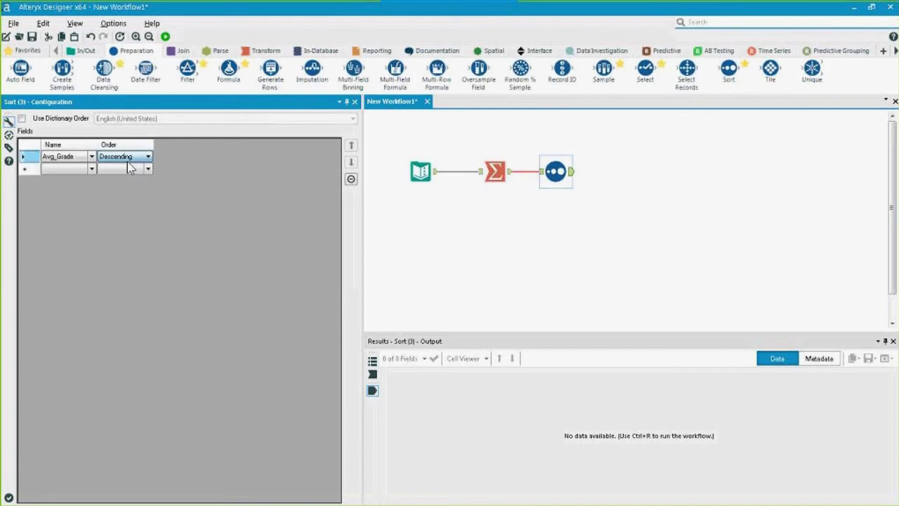
pyautogui.click(165, 35)
pyautogui.moveTo(431, 384); pyautogui.dragTo(481, 385)
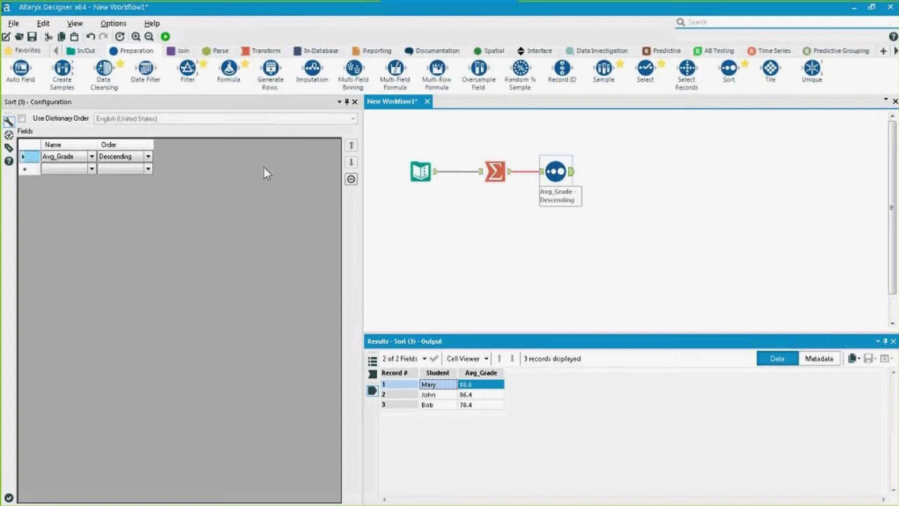
# Examine the Weight column in the Text Input data, especially the weights of the Literature rows.
pyautogui.click(420, 171)
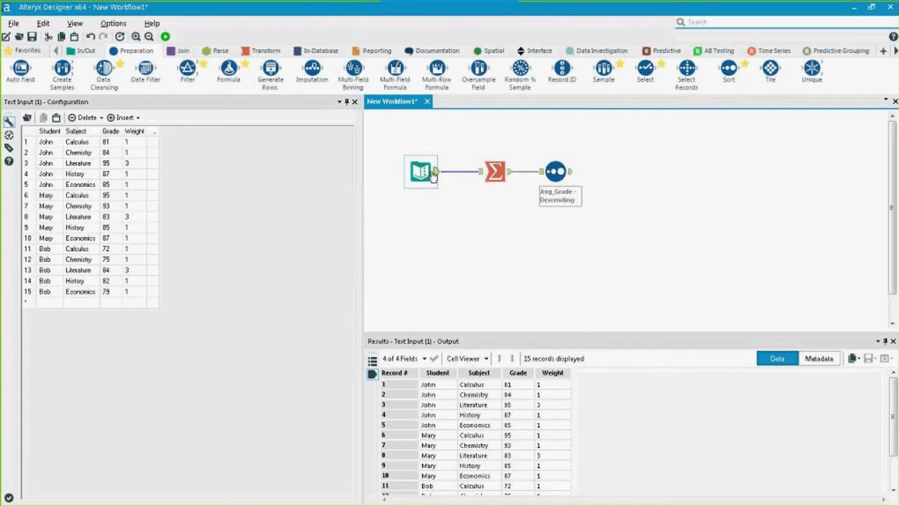
pyautogui.moveTo(129, 142); pyautogui.dragTo(143, 281)
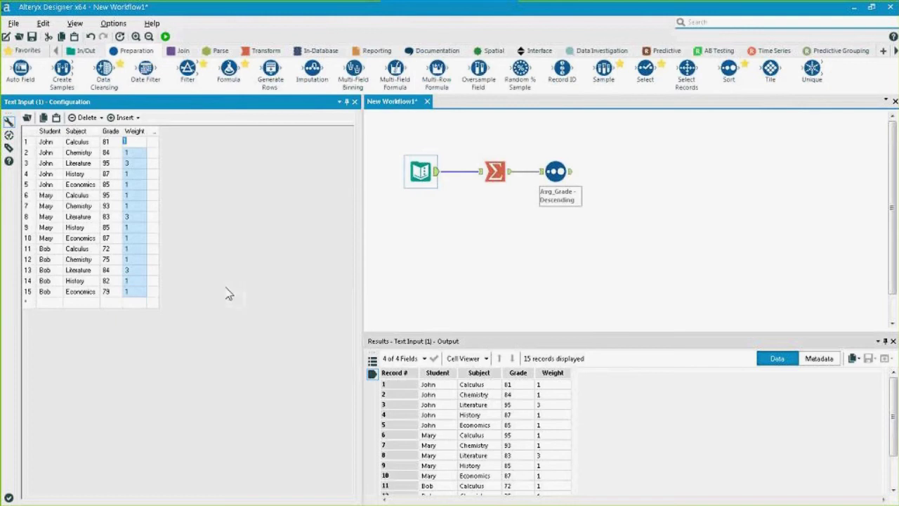
pyautogui.doubleClick(130, 165)
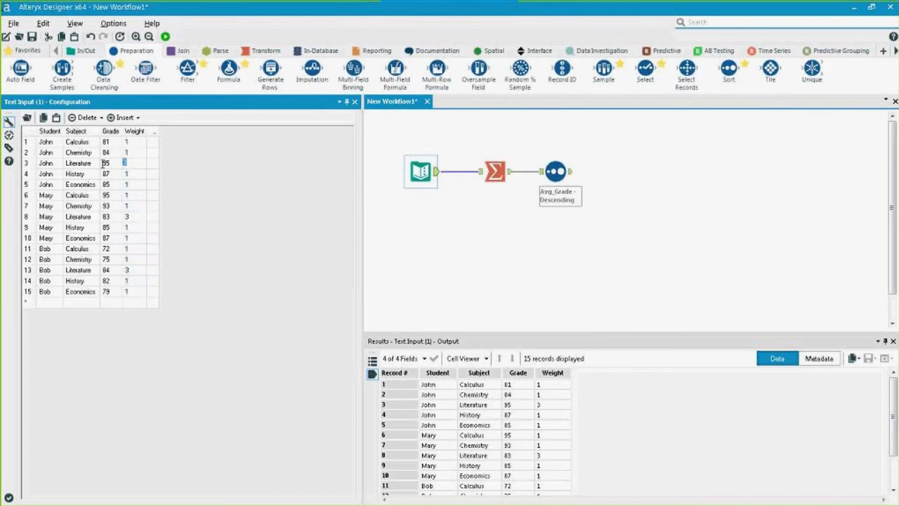
pyautogui.doubleClick(134, 219)
pyautogui.moveTo(133, 220); pyautogui.dragTo(83, 218)
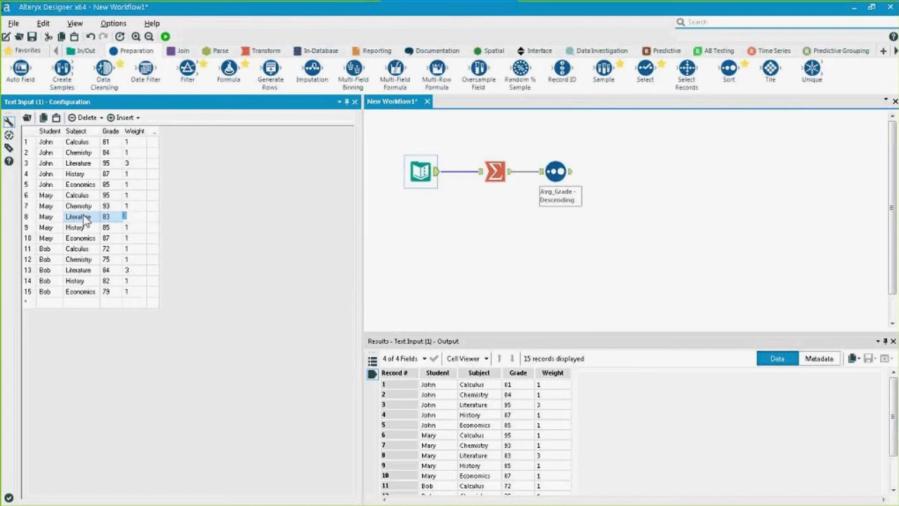
pyautogui.click(524, 251)
# Place a Select tool below the existing branch and connect the Text Input tool's output to it.
pyautogui.click(420, 171)
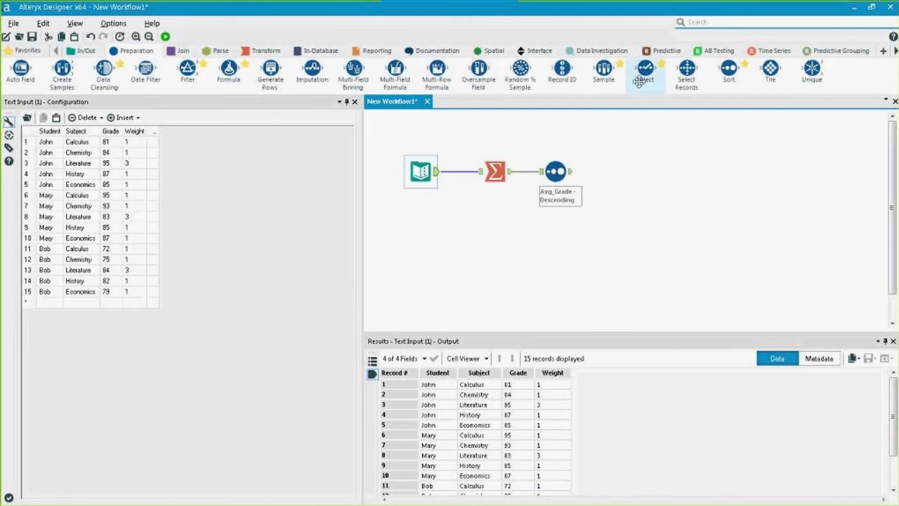
pyautogui.moveTo(645, 70); pyautogui.dragTo(475, 225)
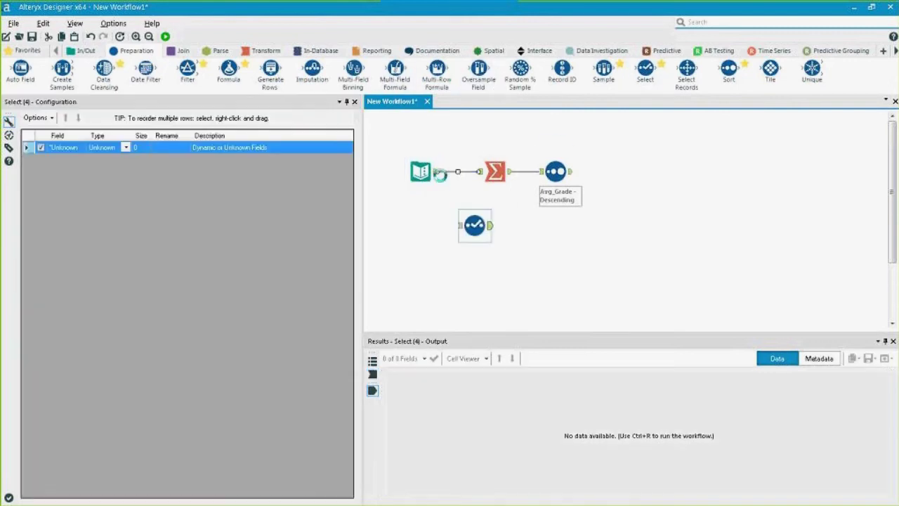
pyautogui.moveTo(436, 171); pyautogui.dragTo(460, 225)
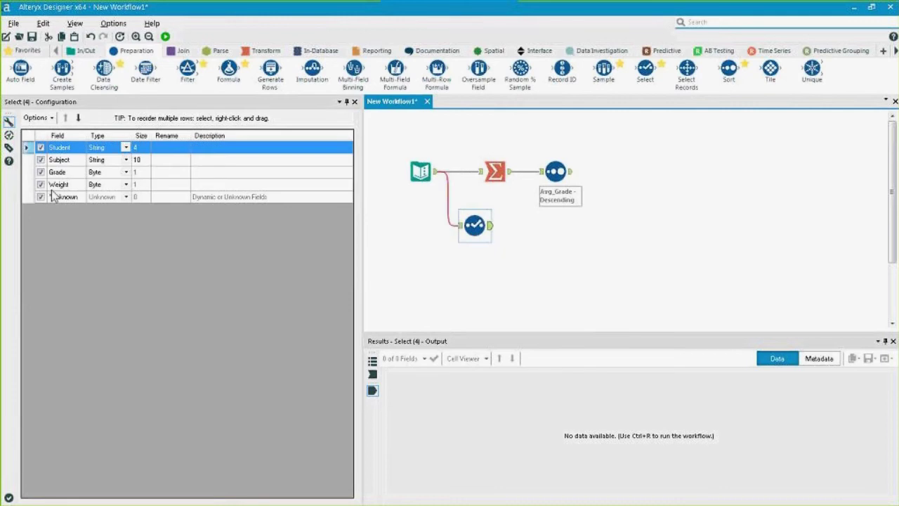
# Exclude the Weight field in the Select tool, and connect a Formula tool to its output.
pyautogui.click(52, 184)
pyautogui.click(488, 269)
pyautogui.moveTo(475, 225); pyautogui.dragTo(495, 245)
pyautogui.moveTo(228, 69); pyautogui.dragTo(565, 246)
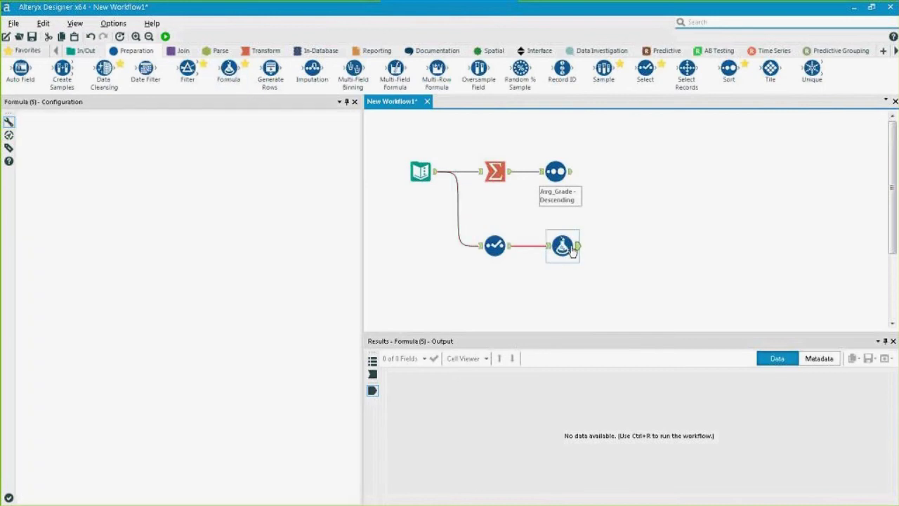
# Add a new output column named Weight in the Formula tool.
pyautogui.click(105, 129)
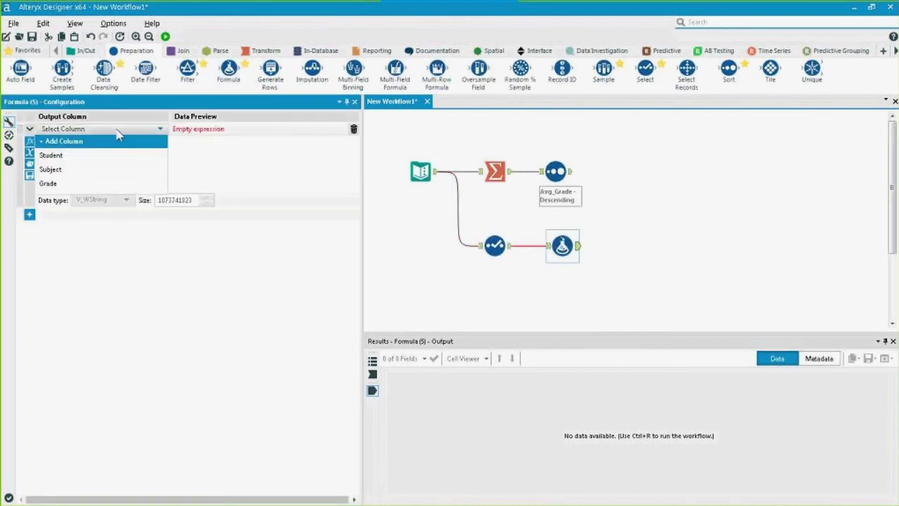
pyautogui.click(111, 142)
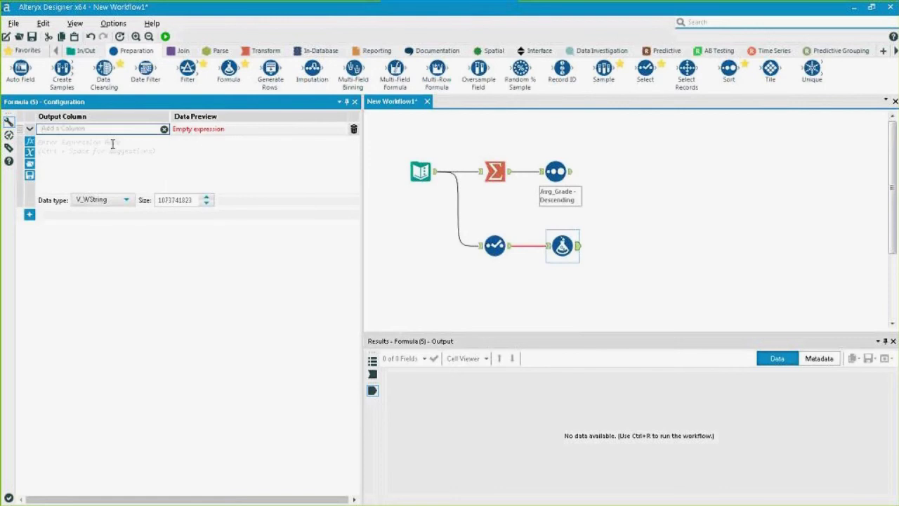
pyautogui.write('wEIGHT')
pyautogui.press('BackSpace')
pyautogui.press('BackSpace')
pyautogui.press('BackSpace')
pyautogui.press('BackSpace')
pyautogui.press('BackSpace')
pyautogui.press('BackSpace')
pyautogui.write('Weight')
pyautogui.click(113, 144)
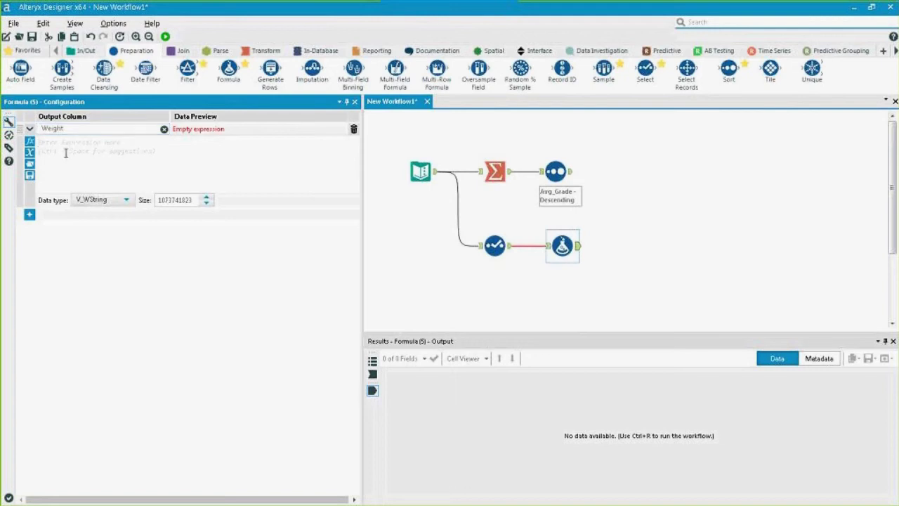
# Insert the IF c THEN t ELSE f ENDIF template as the Weight expression, with [Subject]="literature" as its condition.
pyautogui.click(29, 142)
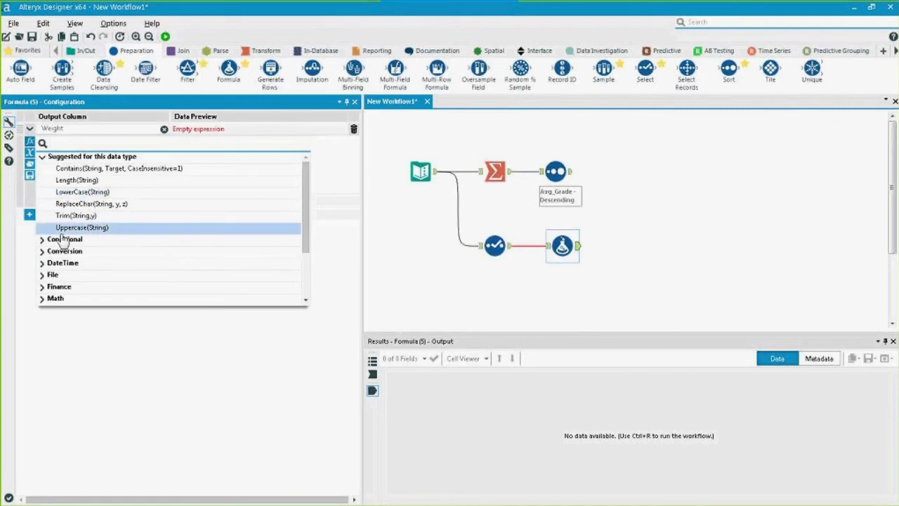
pyautogui.click(41, 239)
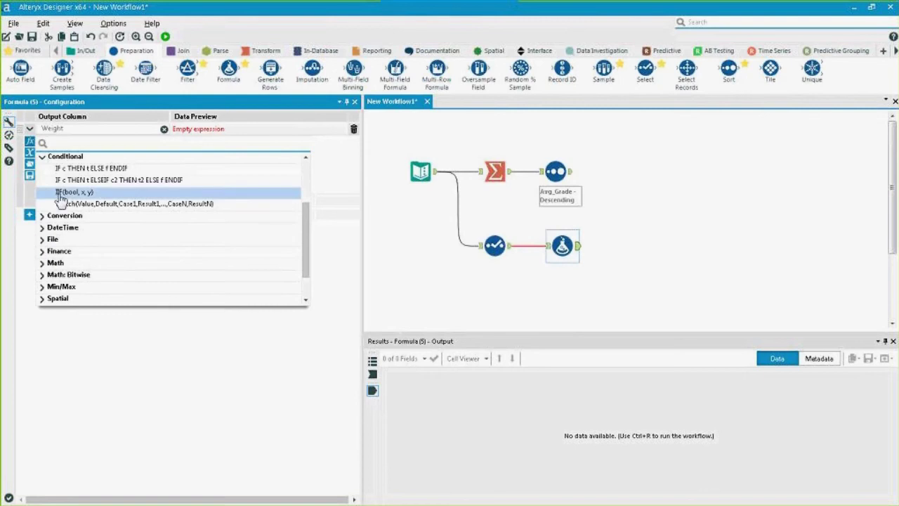
pyautogui.click(72, 168)
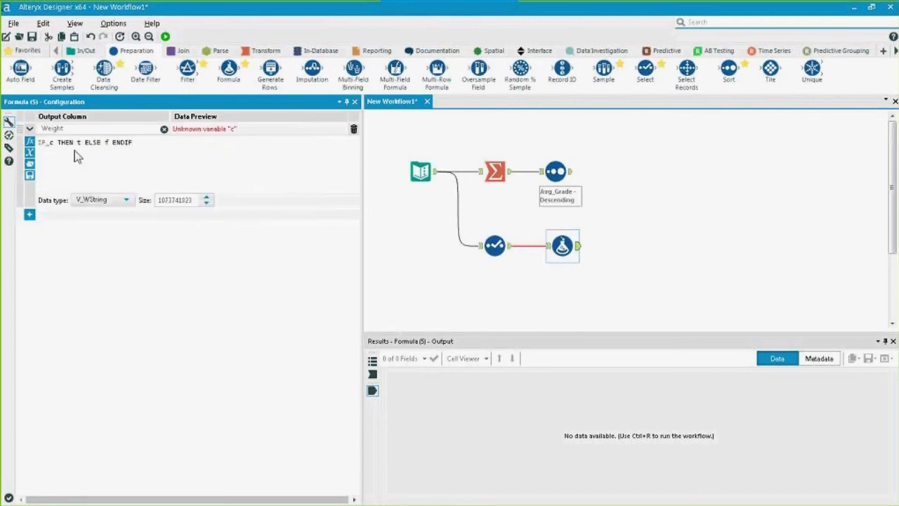
pyautogui.click(55, 145)
pyautogui.press('BackSpace')
pyautogui.write('[')
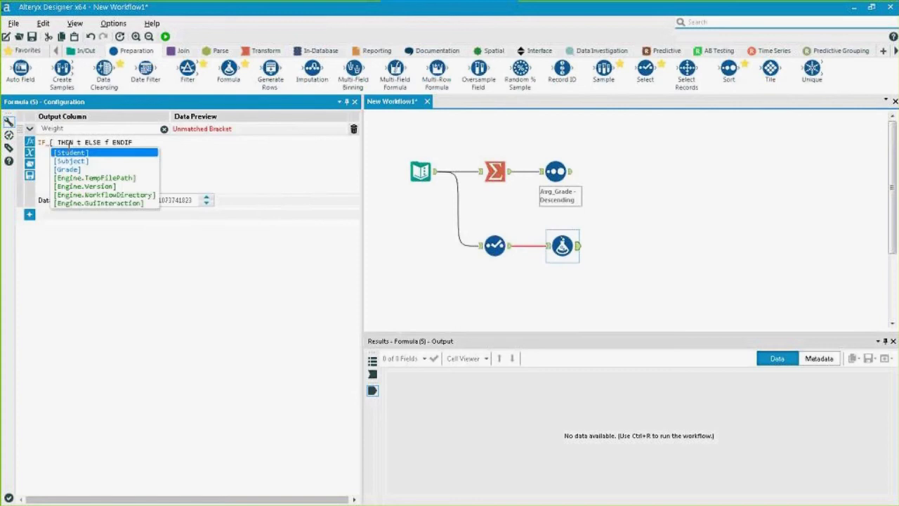
pyautogui.press('Down')
pyautogui.press('Return')
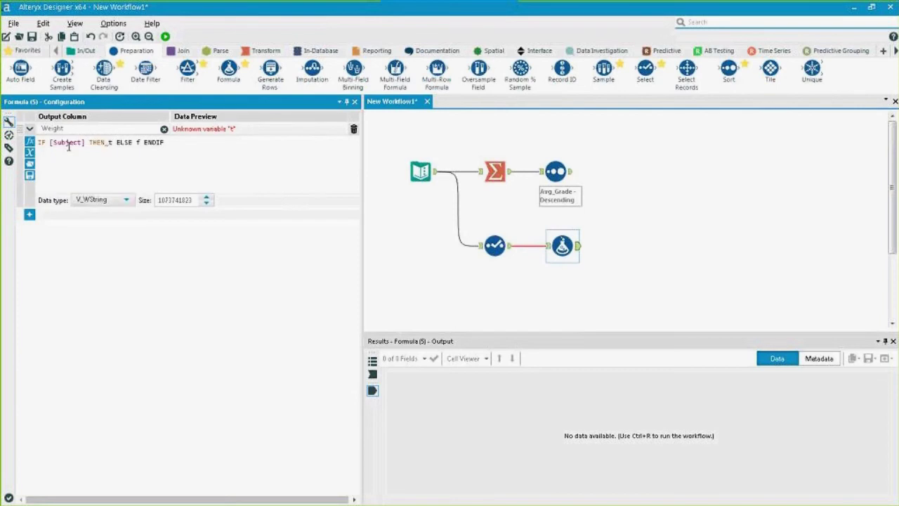
pyautogui.write('="litera')
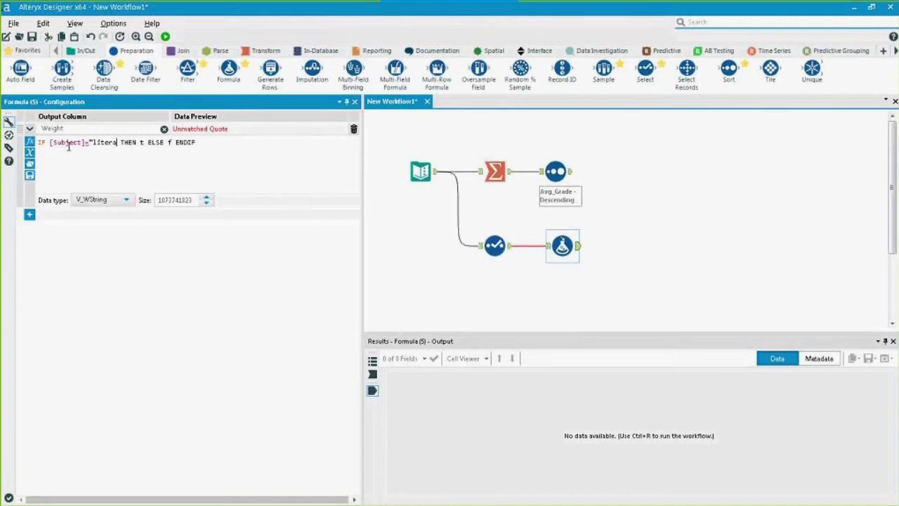
pyautogui.write('ture"')
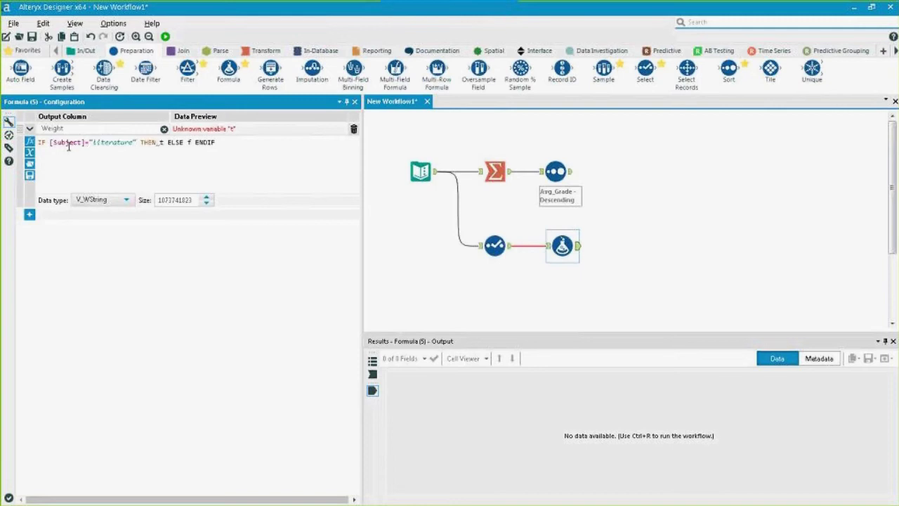
# Make the expression return 3 when the condition is met and 1 otherwise, and set the Weight column's data type to Byte.
pyautogui.click(165, 144)
pyautogui.press('BackSpace')
pyautogui.write('3')
pyautogui.click(193, 144)
pyautogui.press('BackSpace')
pyautogui.write('1')
pyautogui.moveTo(134, 142); pyautogui.dragTo(89, 141)
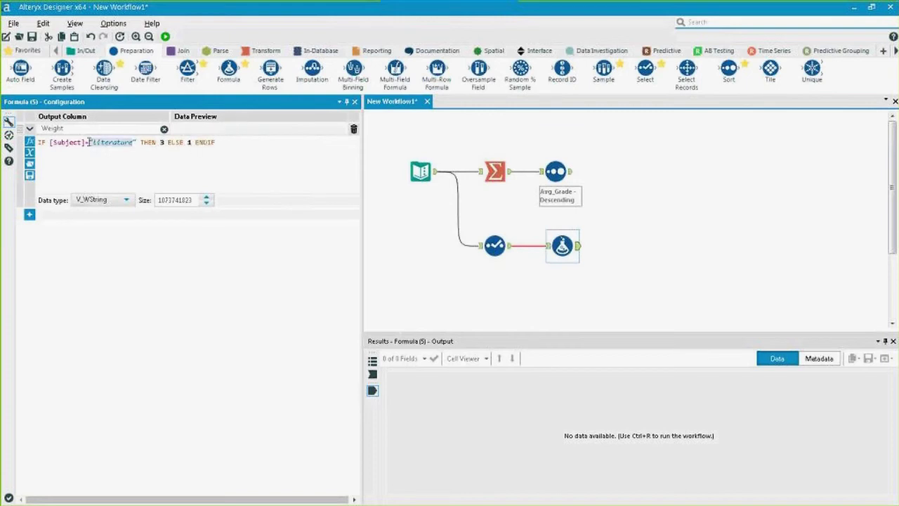
pyautogui.click(90, 152)
pyautogui.click(116, 201)
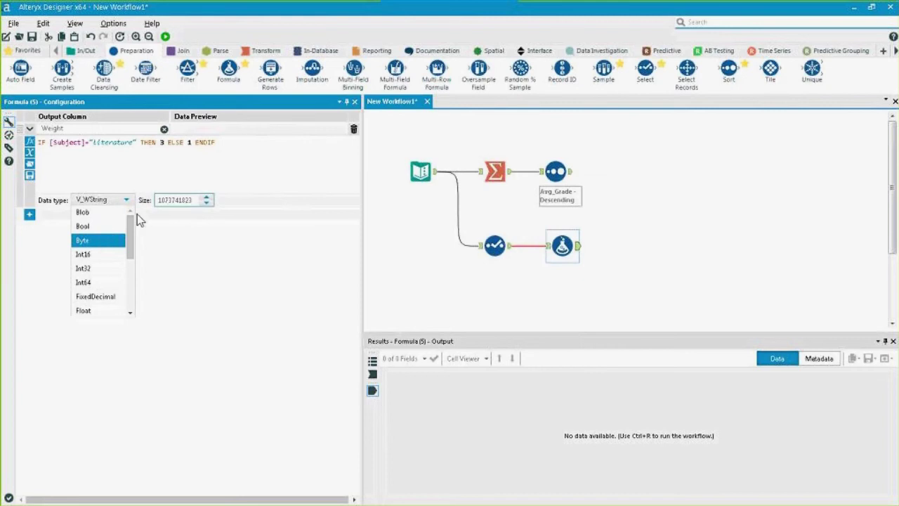
pyautogui.click(96, 243)
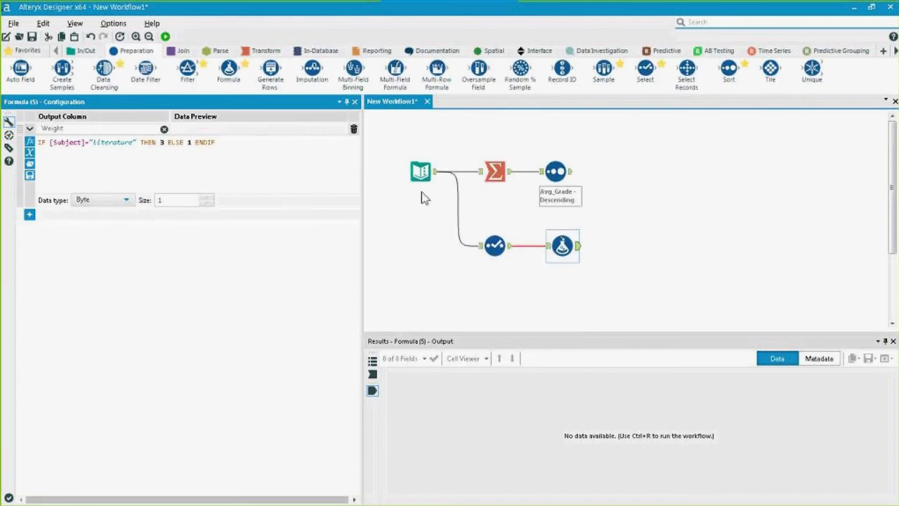
# Split the Weight expression into separate lines for the IF, THEN, ELSE and ENDIF parts.
pyautogui.click(131, 171)
pyautogui.click(139, 142)
pyautogui.hotkey('shift', 'End')
pyautogui.press('Return')
pyautogui.write('THEN 3 ELSE 1 ENDIF')
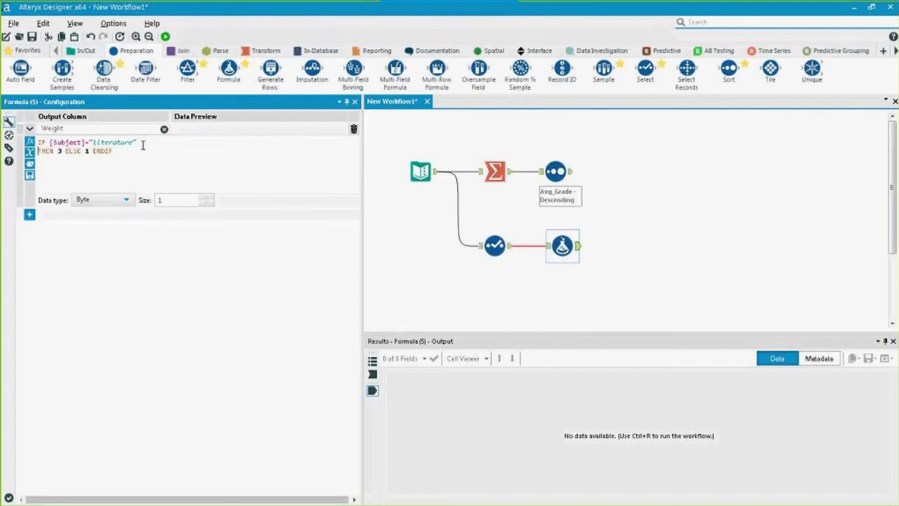
pyautogui.click(68, 151)
pyautogui.press('Return')
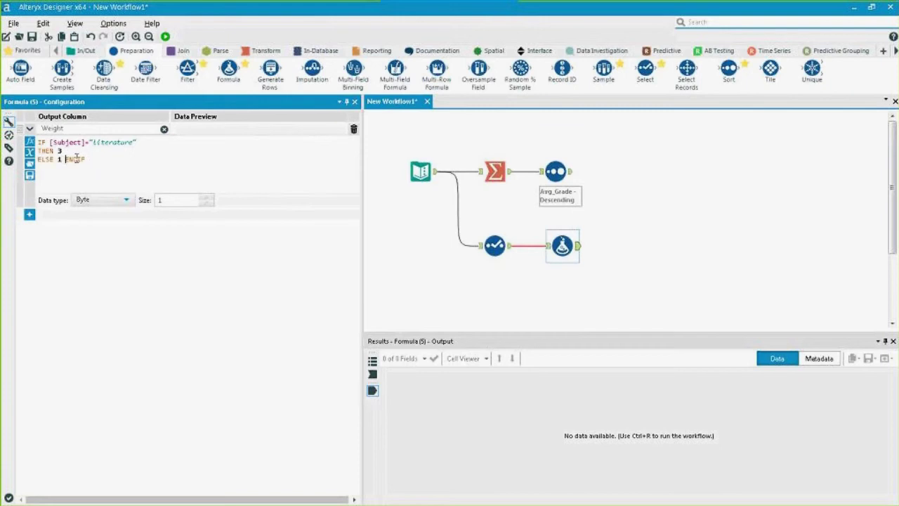
pyautogui.press('Return')
# Review the Weight formula's subject condition, its THEN and ELSE values, and the output column name.
pyautogui.click(55, 142)
pyautogui.click(85, 143)
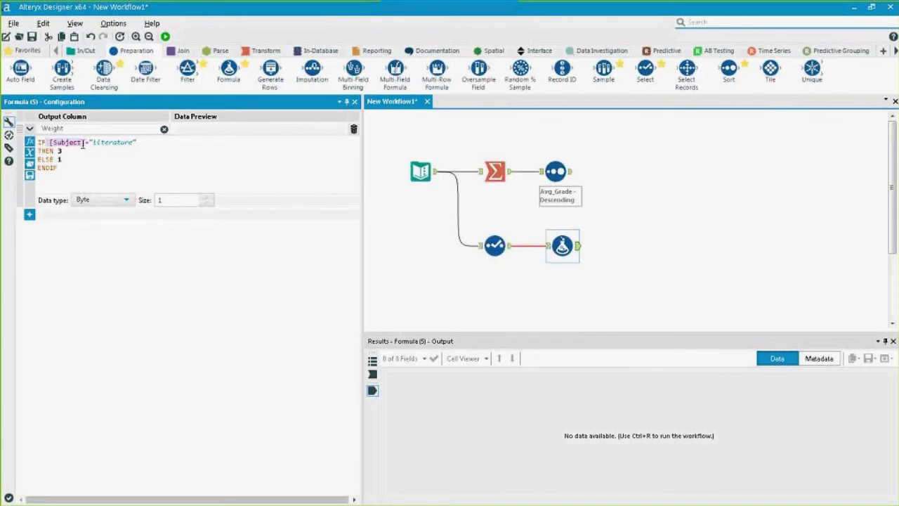
pyautogui.write('=')
pyautogui.press('Delete')
pyautogui.moveTo(66, 156); pyautogui.dragTo(39, 149)
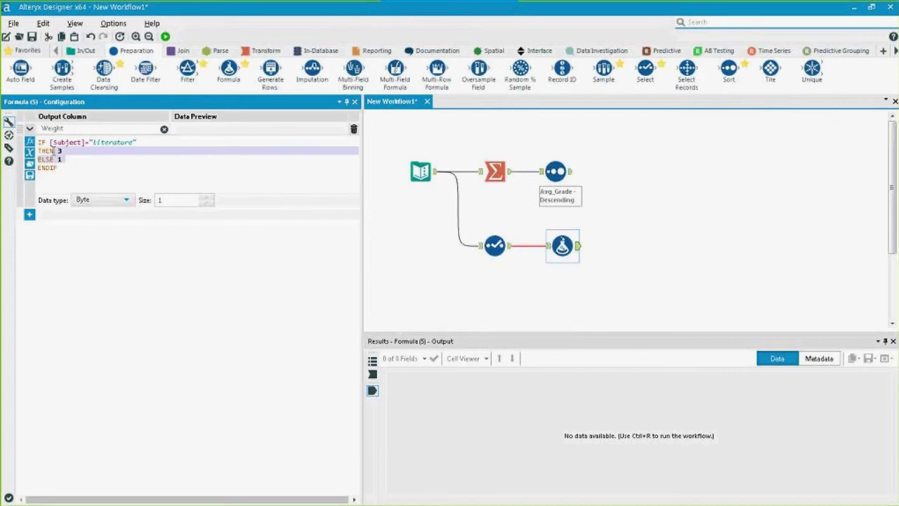
pyautogui.click(78, 127)
pyautogui.moveTo(72, 129); pyautogui.dragTo(40, 130)
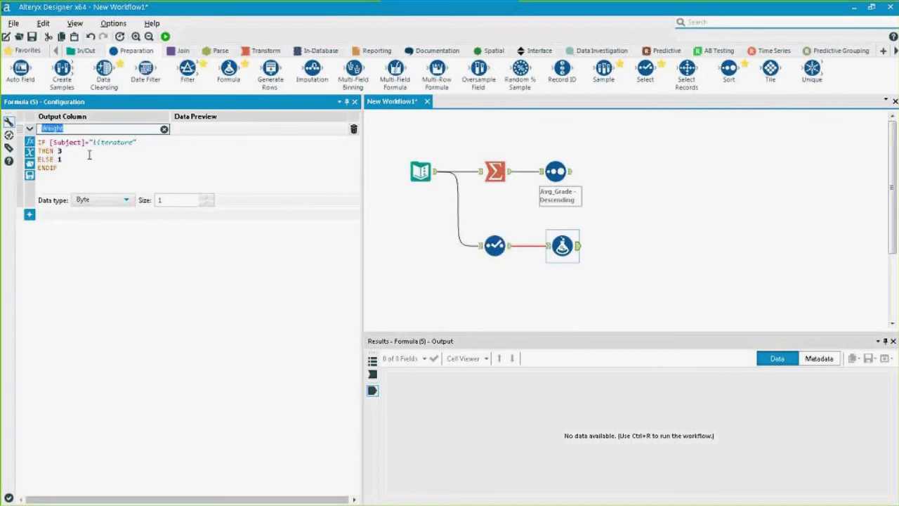
pyautogui.moveTo(89, 156); pyautogui.dragTo(45, 149)
pyautogui.click(77, 164)
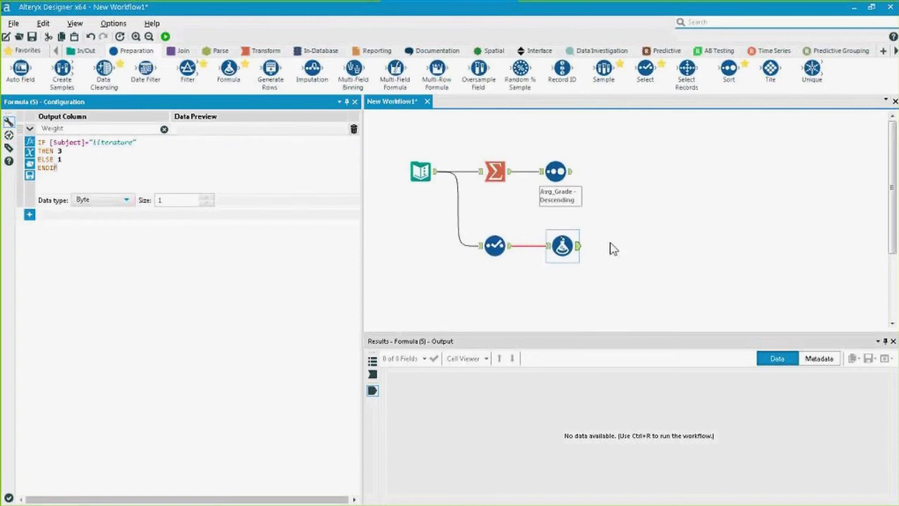
# Run the workflow and examine the Weight values by subject in the Formula output, especially the Literature rows.
pyautogui.hotkey('ctrl', 'r')
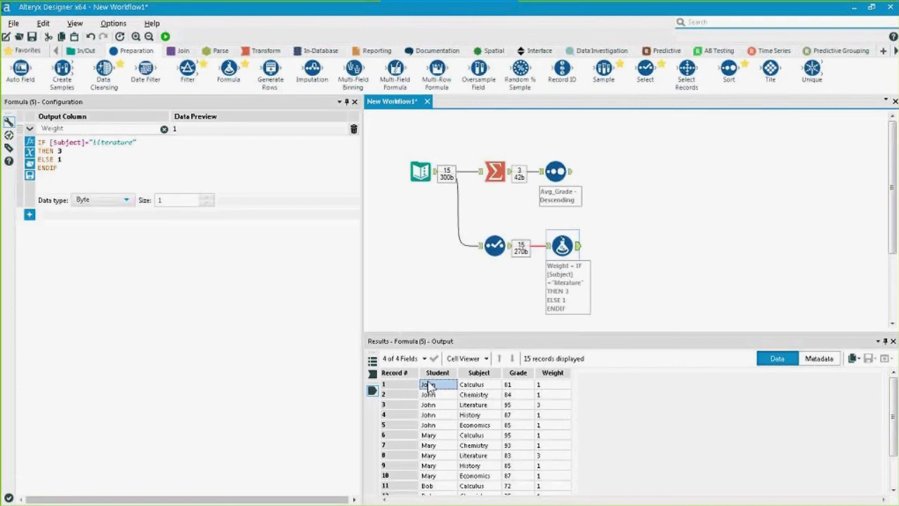
pyautogui.click(550, 394)
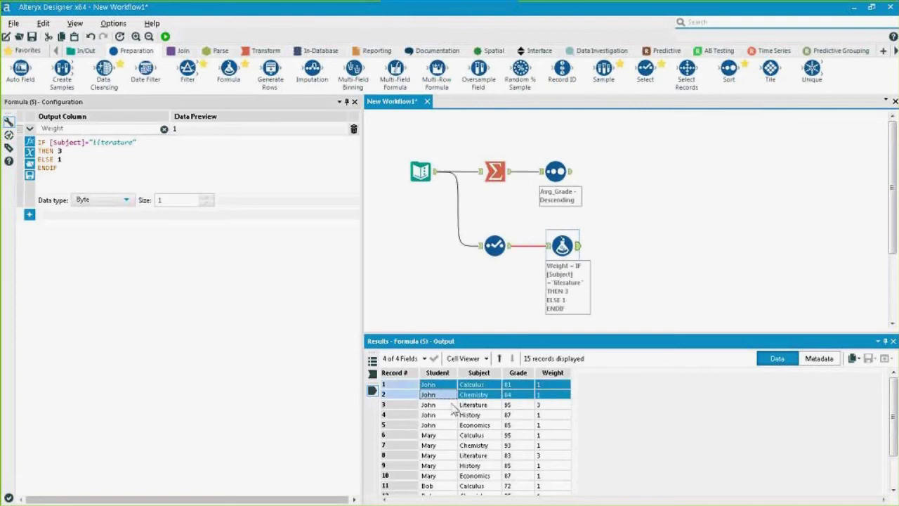
pyautogui.click(550, 395)
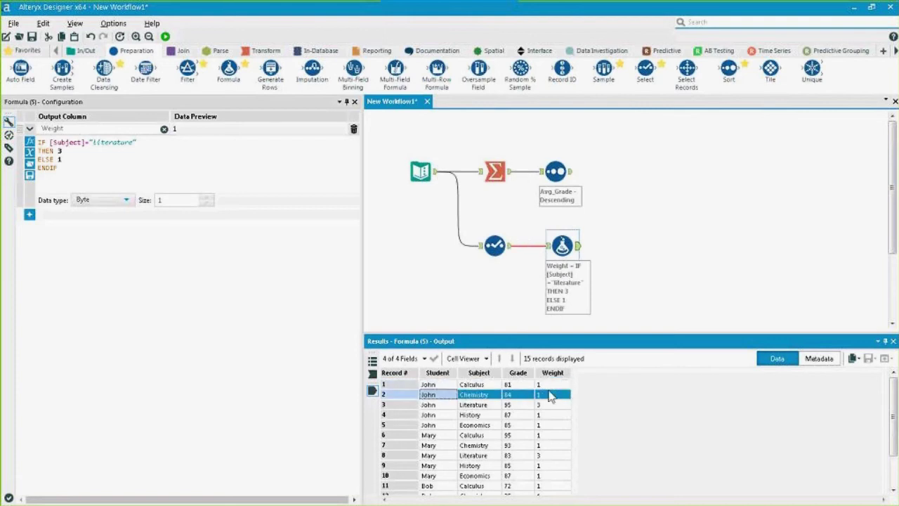
pyautogui.click(482, 406)
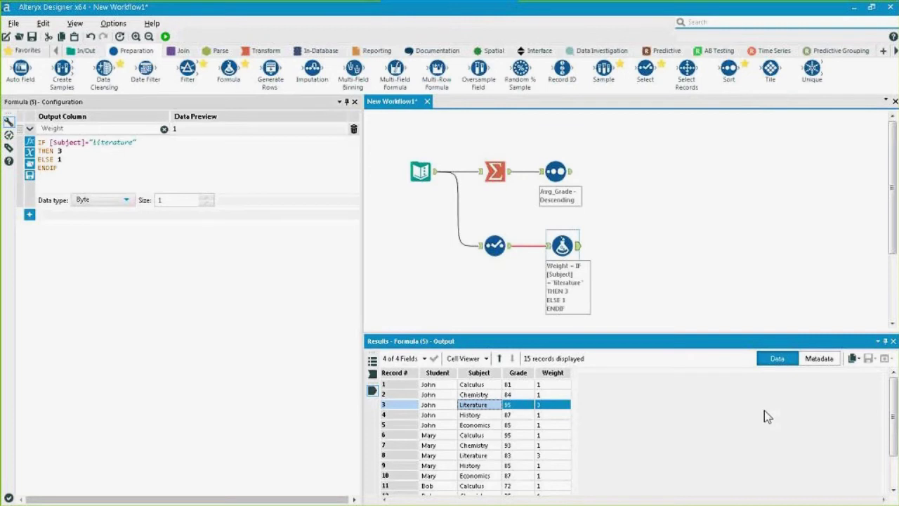
# Add a Weighted Average tool after the Formula tool, with Grade as the value field and Weight as the weight field.
pyautogui.click(268, 53)
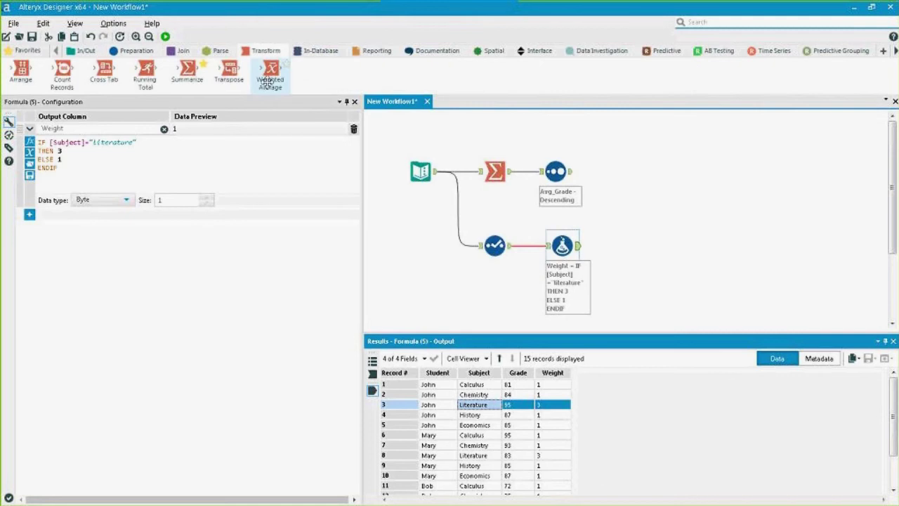
pyautogui.moveTo(269, 80); pyautogui.dragTo(630, 246)
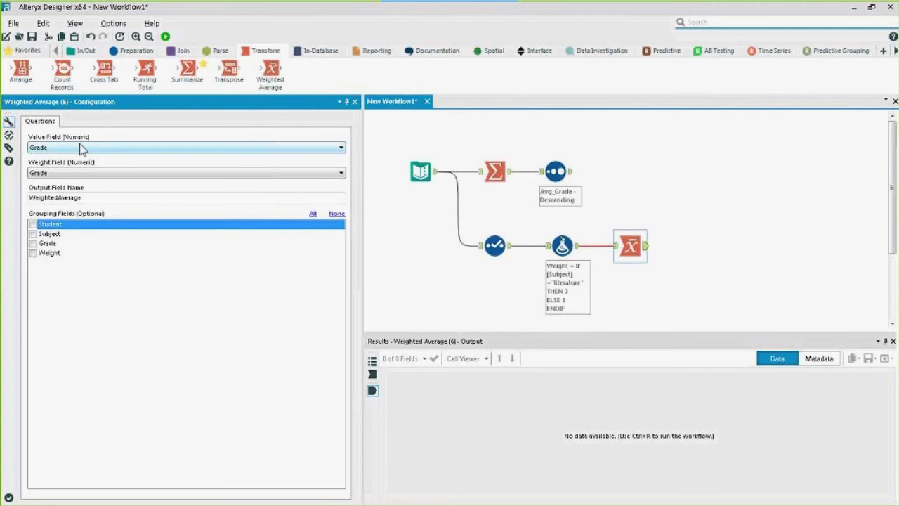
pyautogui.click(79, 147)
pyautogui.click(47, 156)
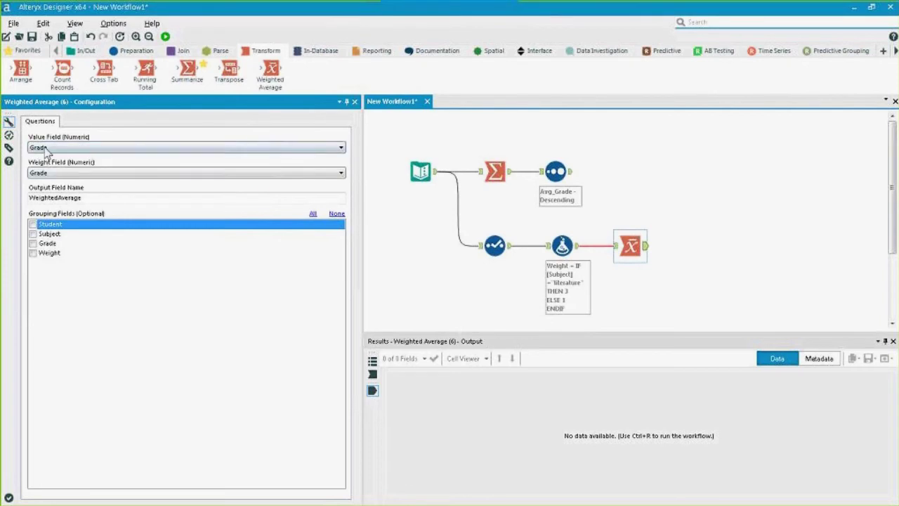
pyautogui.click(70, 173)
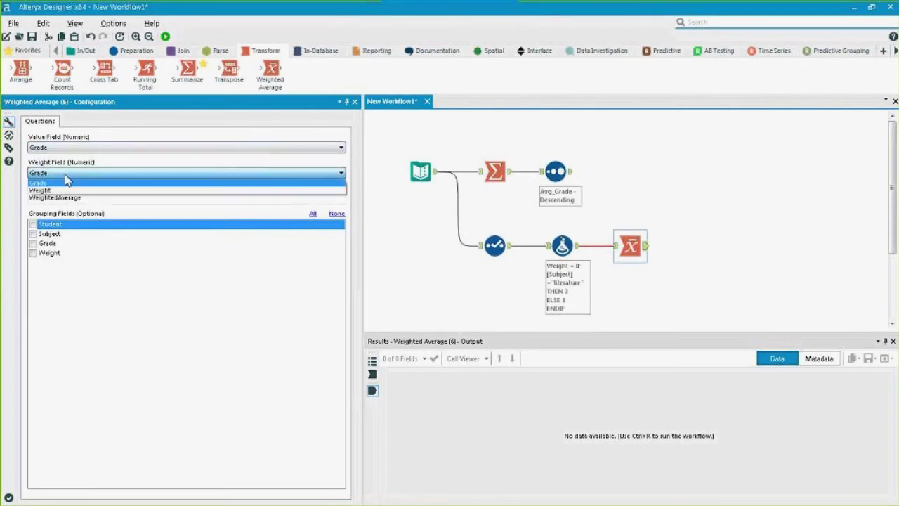
pyautogui.click(66, 190)
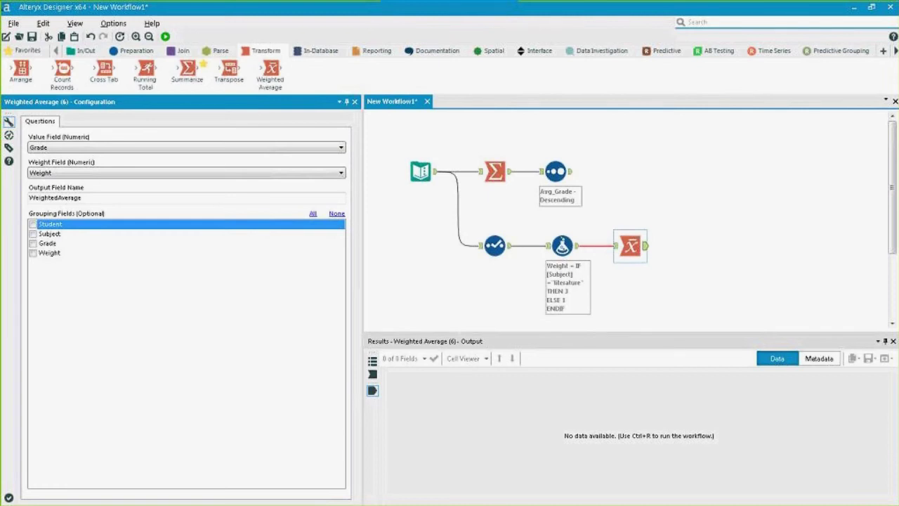
pyautogui.click(60, 174)
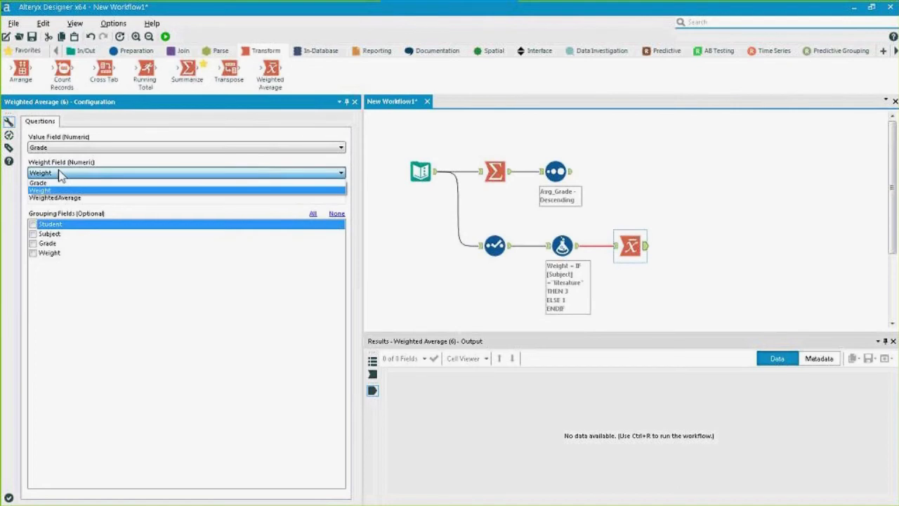
pyautogui.click(59, 175)
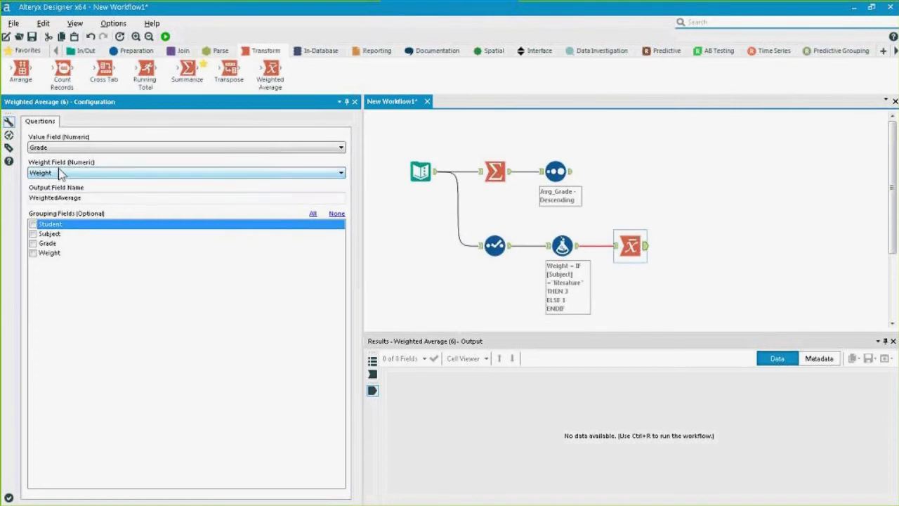
pyautogui.press('Tab')
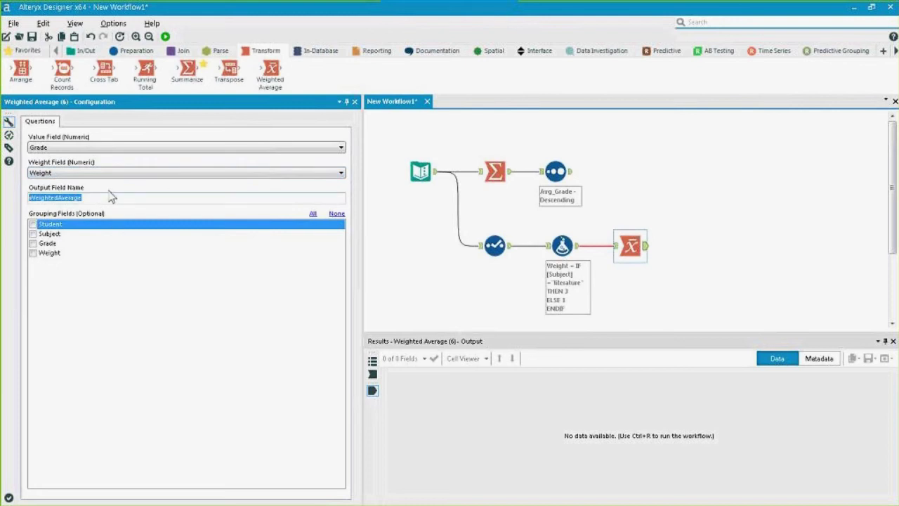
pyautogui.click(96, 283)
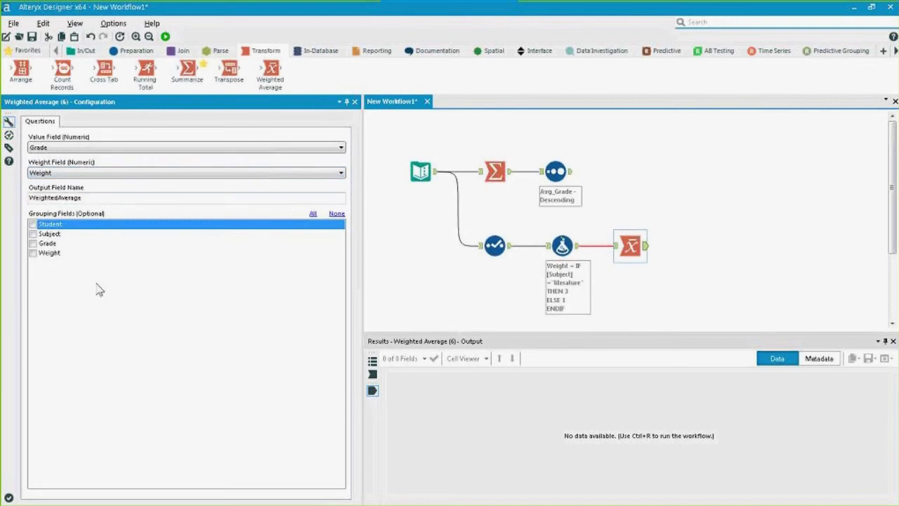
# Group the weighted average by Student, and run the workflow to check each student's WeightedAverage.
pyautogui.click(52, 224)
pyautogui.click(33, 225)
pyautogui.click(165, 36)
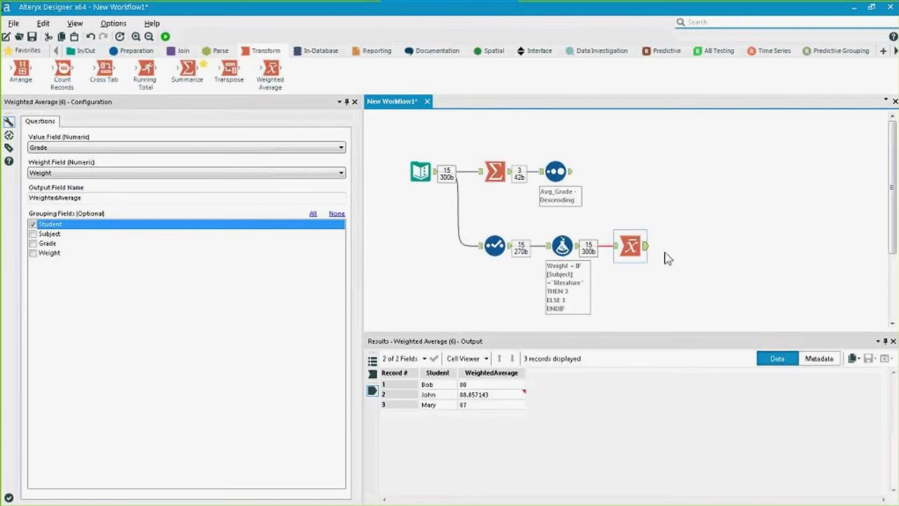
pyautogui.click(474, 395)
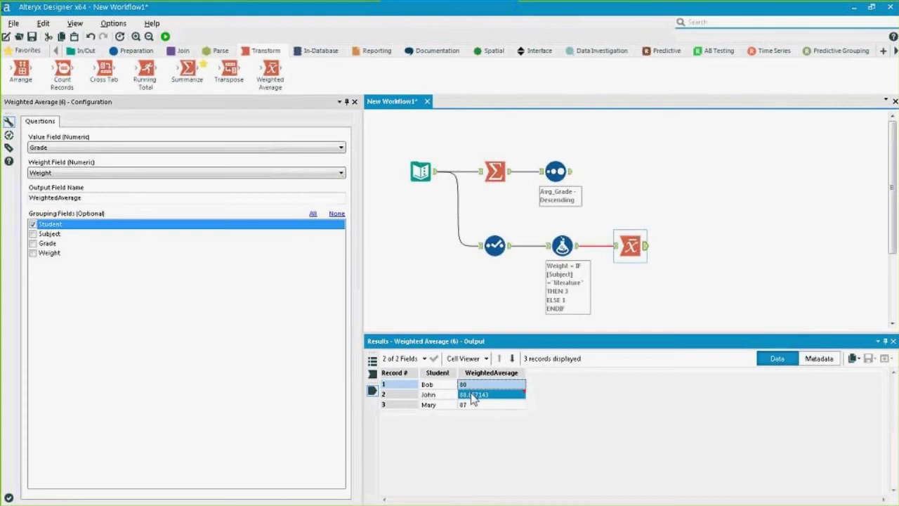
# Add a Sort tool after the Weighted Average tool, sort WeightedAverage in Descending order, and run the workflow.
pyautogui.click(473, 397)
pyautogui.hotkey('shift', 'Left')
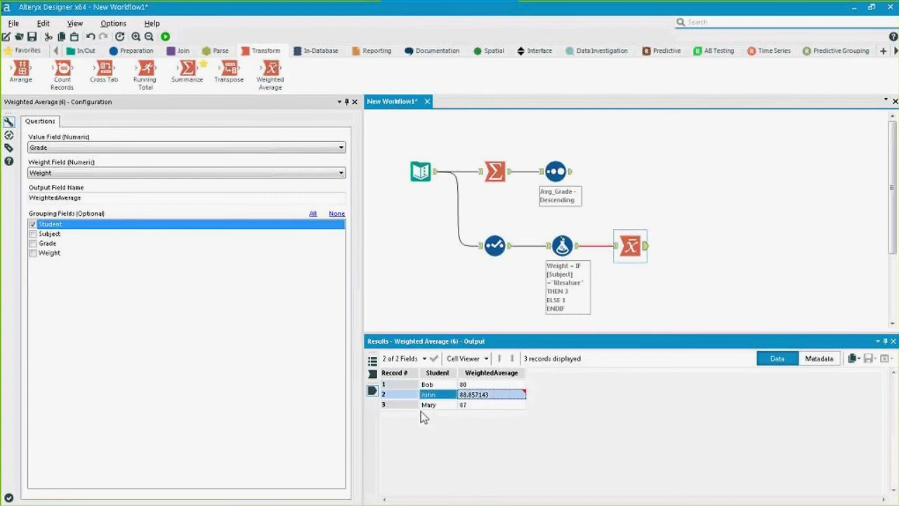
pyautogui.click(133, 51)
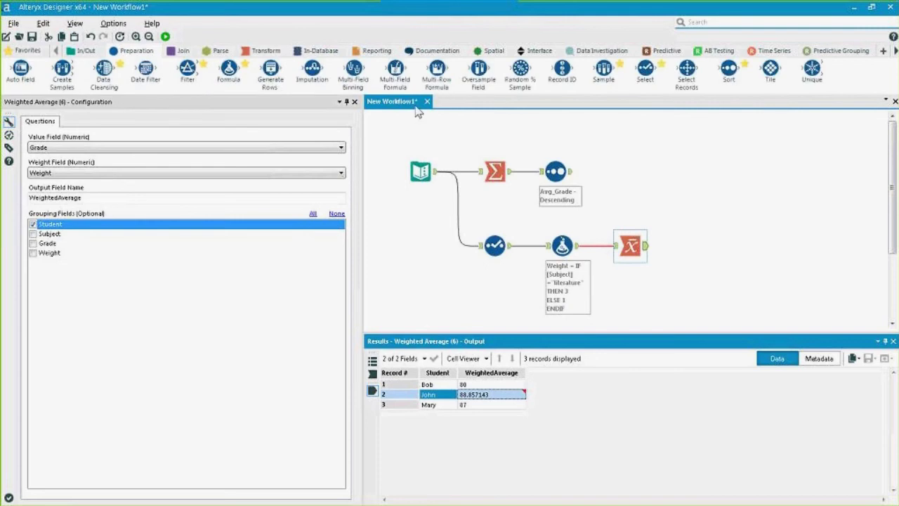
pyautogui.moveTo(743, 79); pyautogui.dragTo(685, 245)
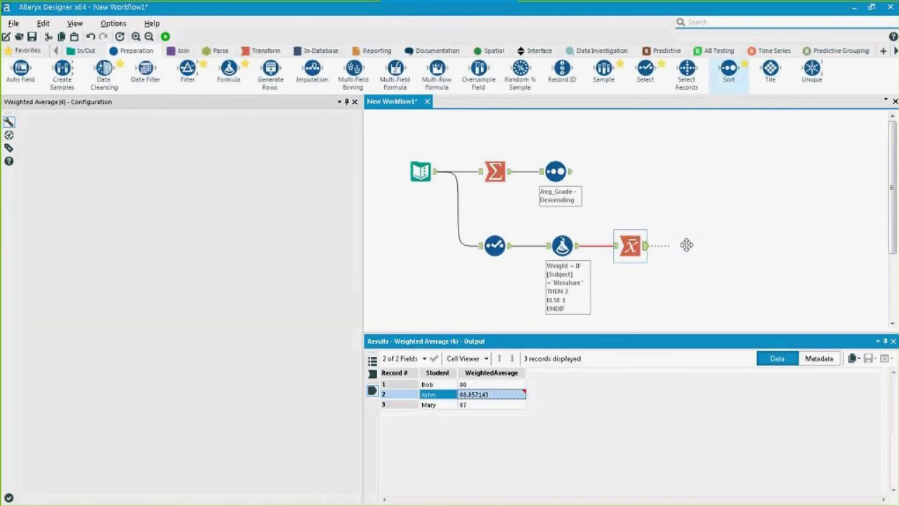
pyautogui.click(67, 154)
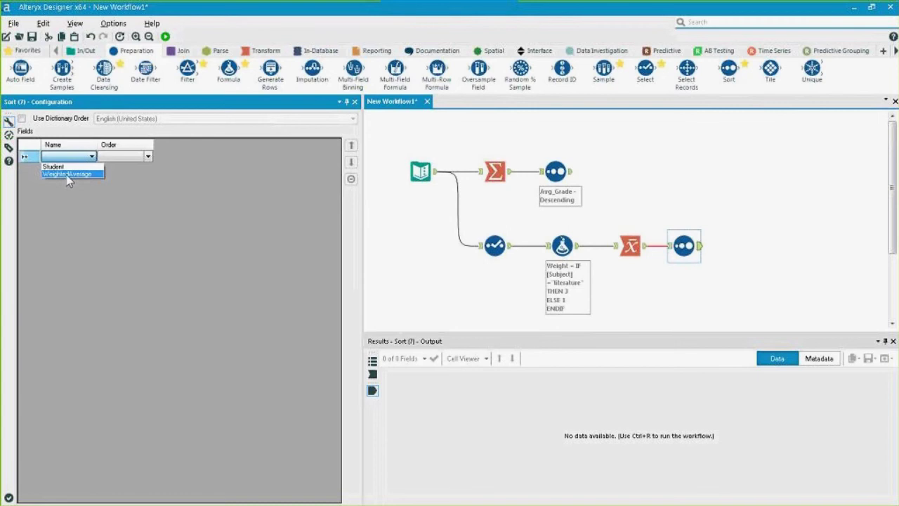
pyautogui.click(67, 175)
pyautogui.click(133, 156)
pyautogui.click(127, 175)
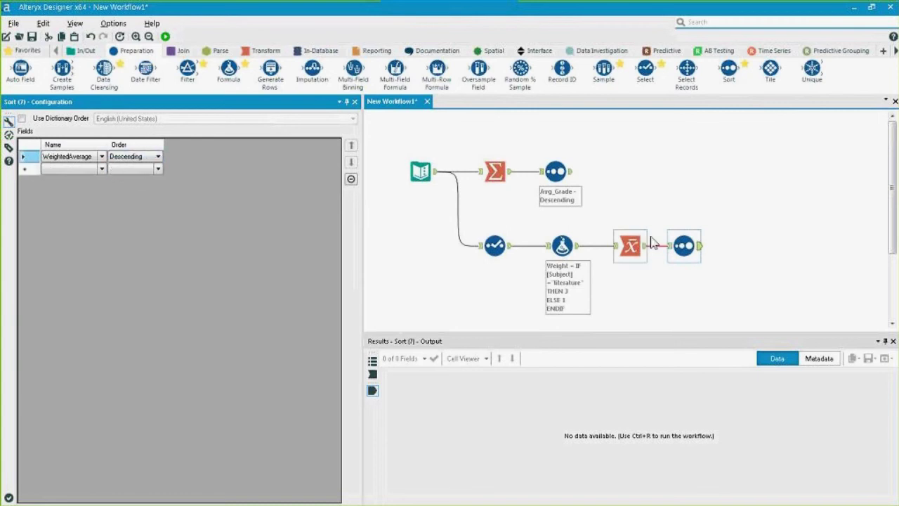
pyautogui.hotkey('ctrl', 'r')
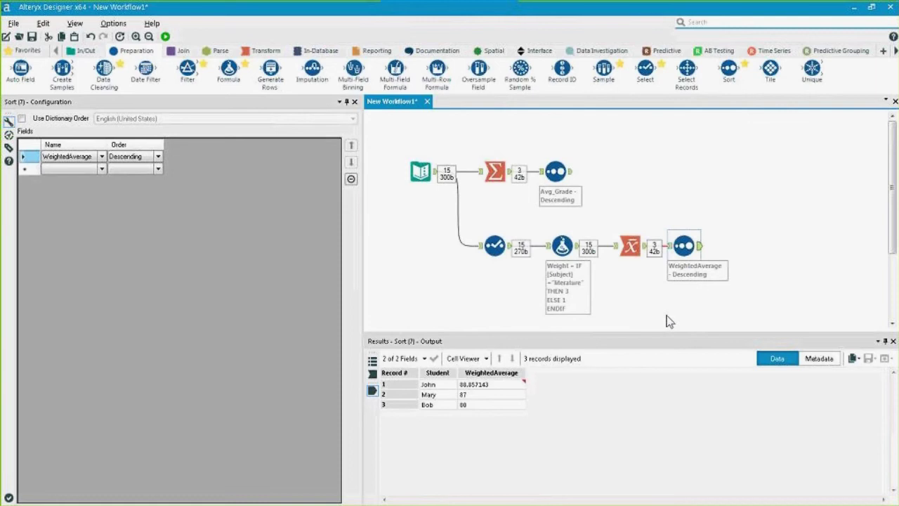
# Compare the student ranking in the Avg_Grade Sort output with the ranking in the WeightedAverage Sort output.
pyautogui.click(572, 173)
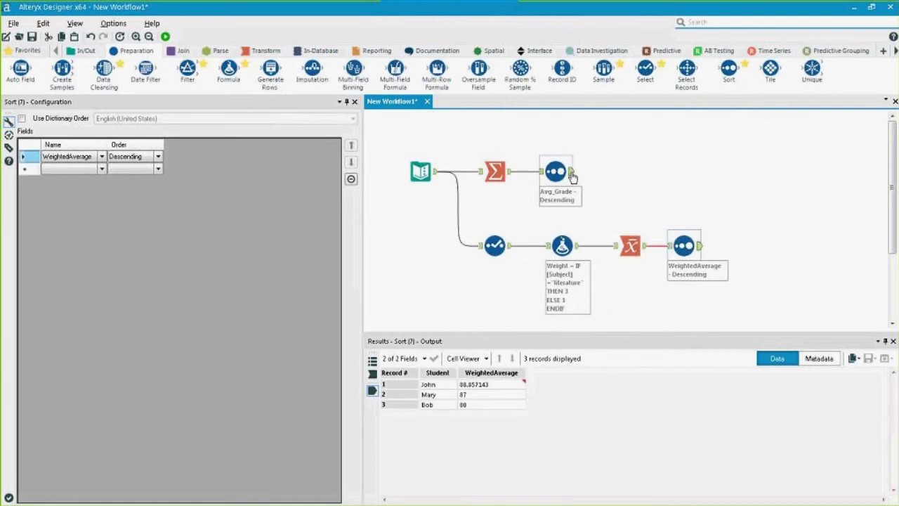
pyautogui.click(440, 393)
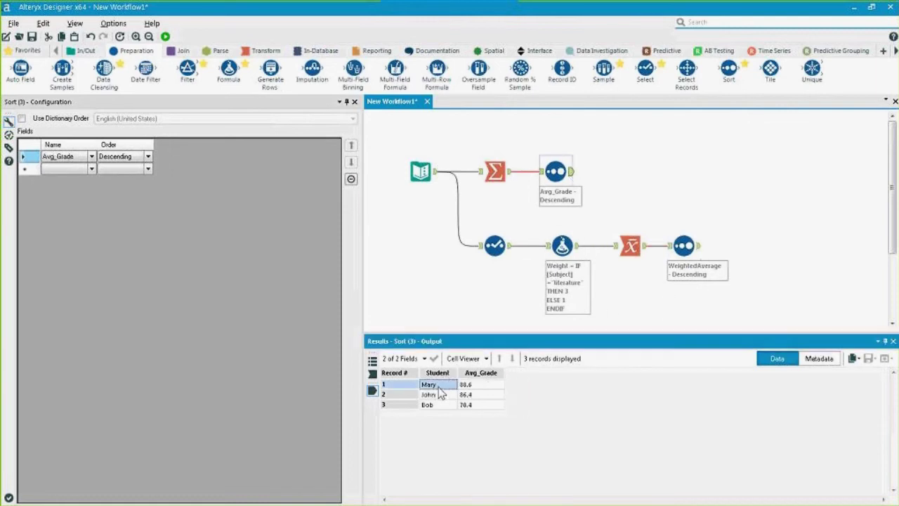
pyautogui.click(440, 395)
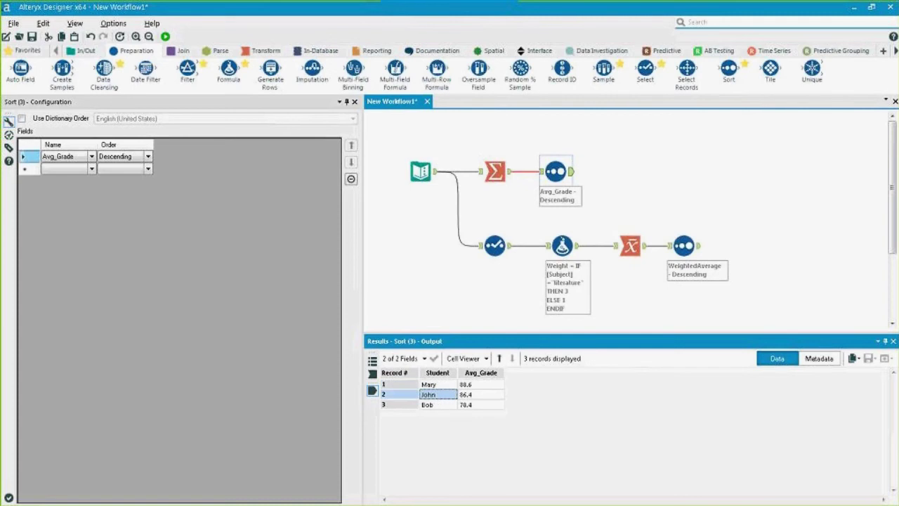
pyautogui.click(435, 405)
pyautogui.click(684, 245)
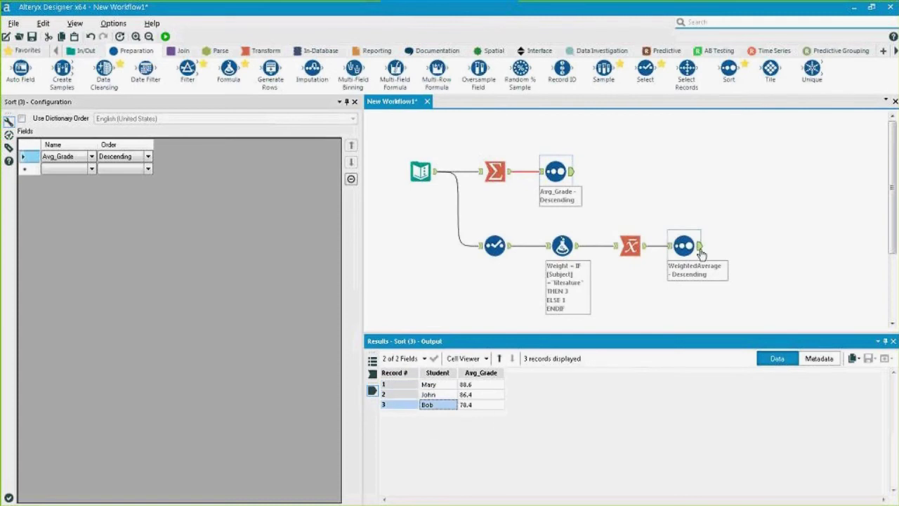
pyautogui.moveTo(428, 385); pyautogui.dragTo(428, 394)
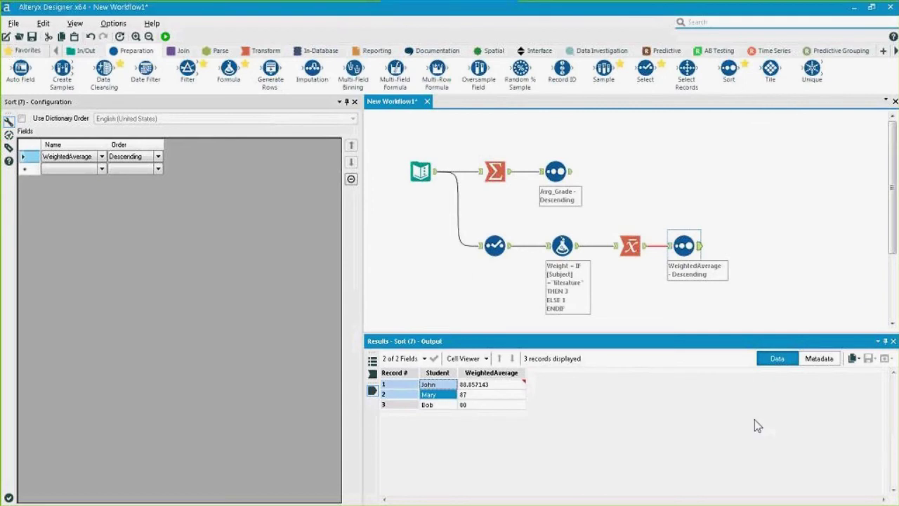
# Create a blank second workflow, and shift all tools in the first workflow to the right on its canvas.
pyautogui.click(5, 36)
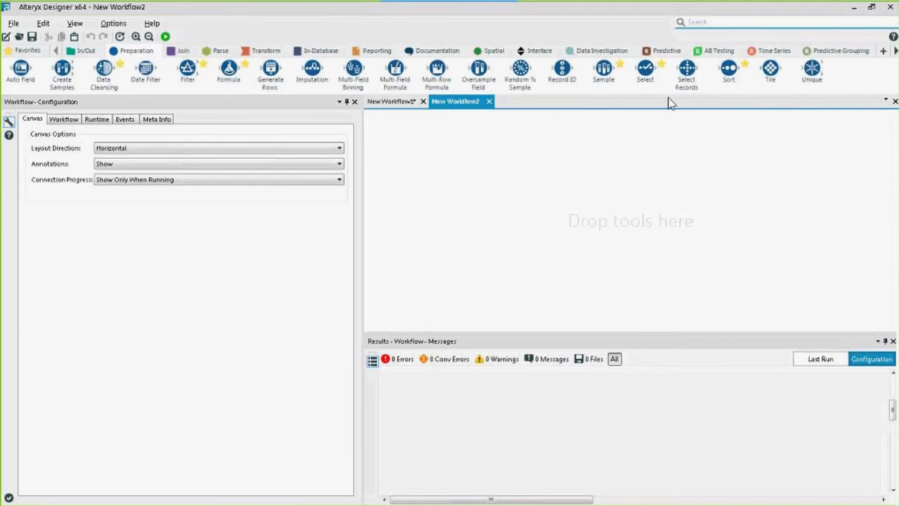
pyautogui.click(390, 101)
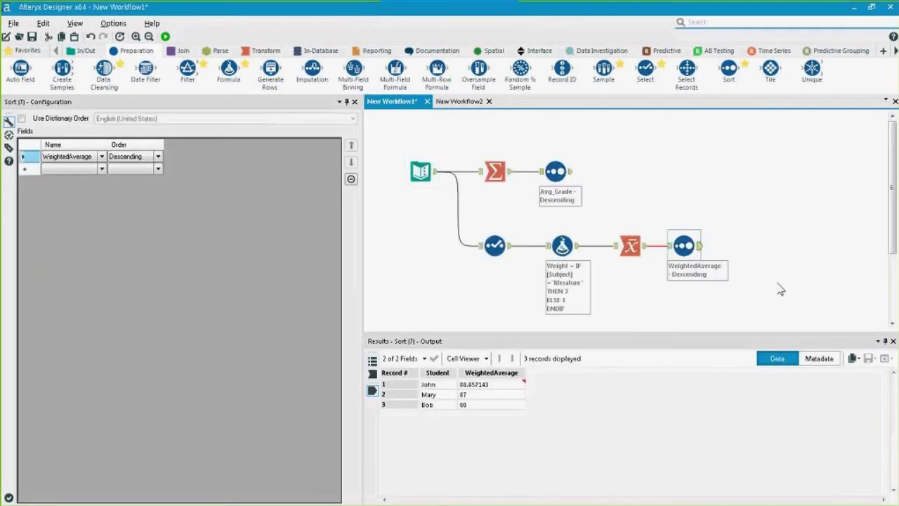
pyautogui.moveTo(779, 295); pyautogui.dragTo(507, 144)
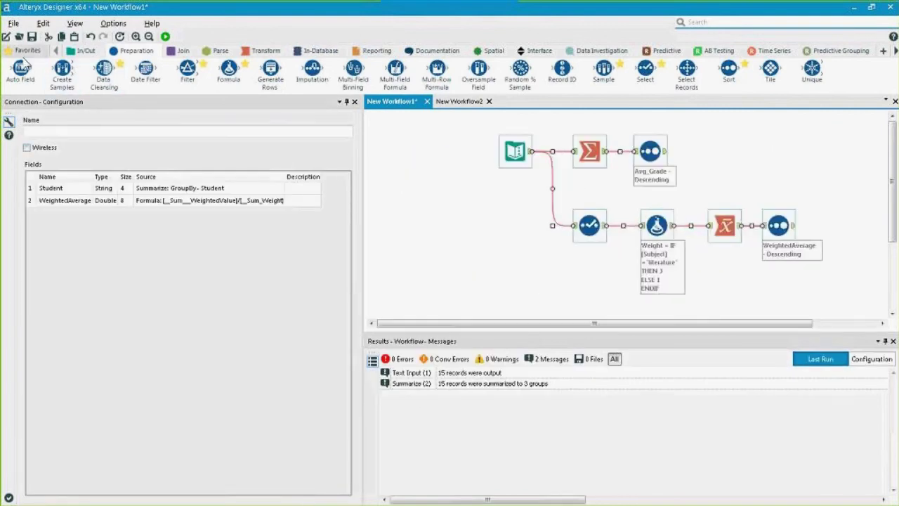
# Add an unconnected Text Input tool to the first workflow, below and left of the two existing branches.
pyautogui.click(26, 51)
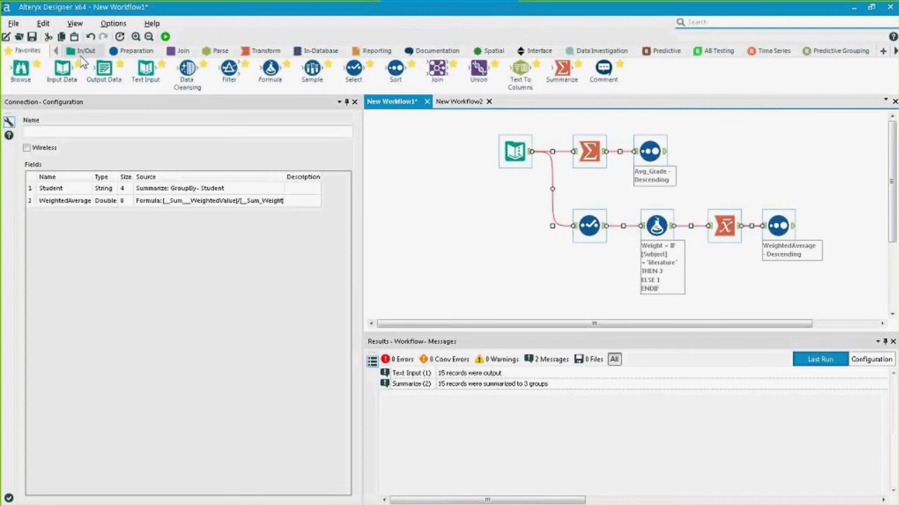
pyautogui.click(85, 51)
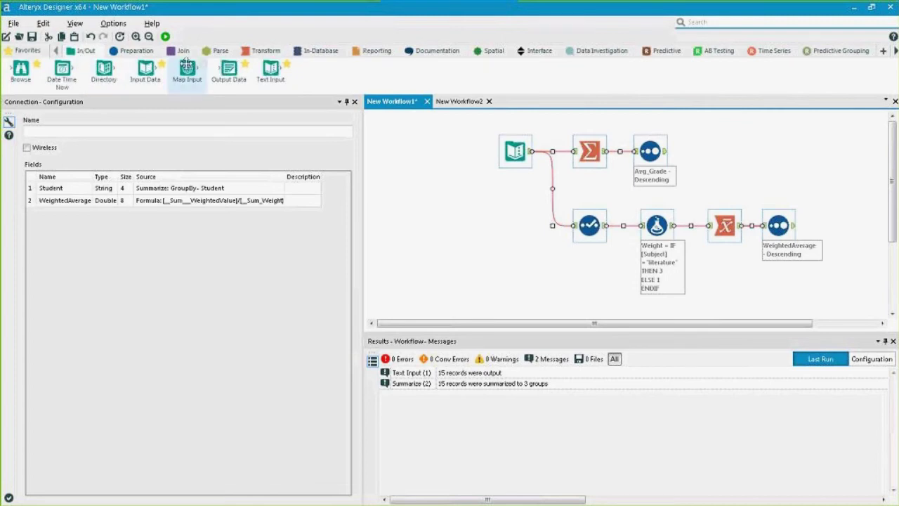
pyautogui.moveTo(271, 68); pyautogui.dragTo(414, 287)
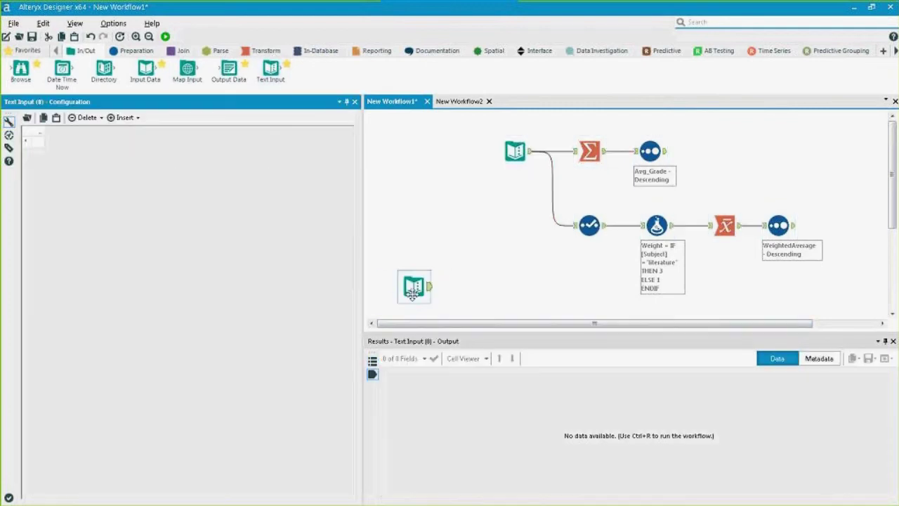
pyautogui.click(413, 292)
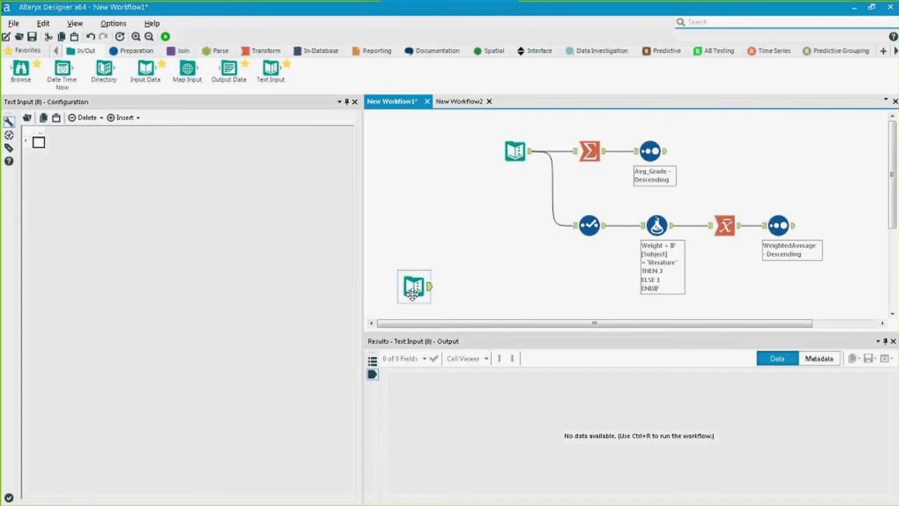
# Move the original student grades Text Input farther from the Summarize tool, and review the Subject values in its output.
pyautogui.moveTo(516, 150); pyautogui.dragTo(421, 151)
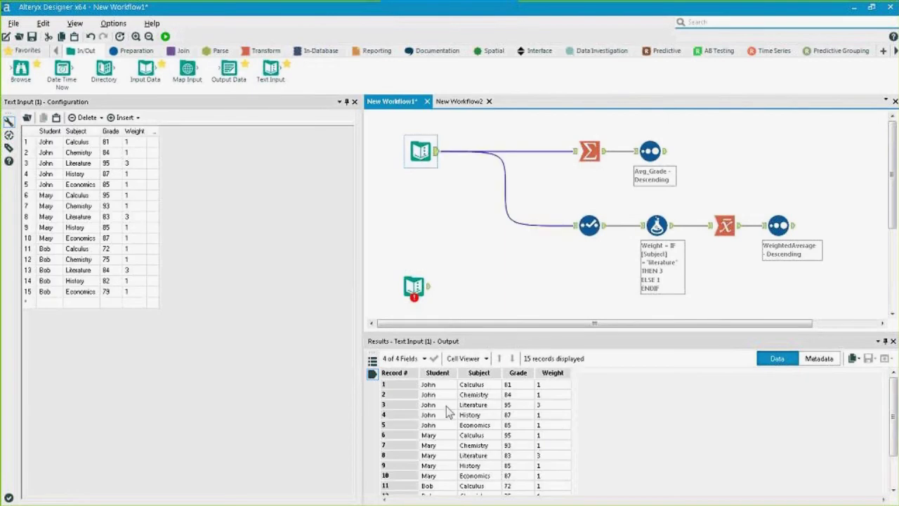
pyautogui.click(474, 394)
pyautogui.click(475, 385)
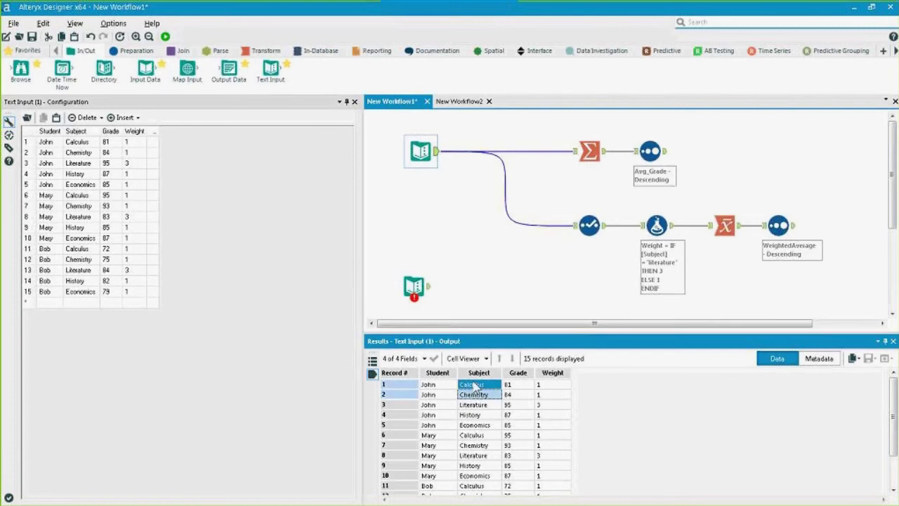
pyautogui.click(474, 395)
pyautogui.click(481, 405)
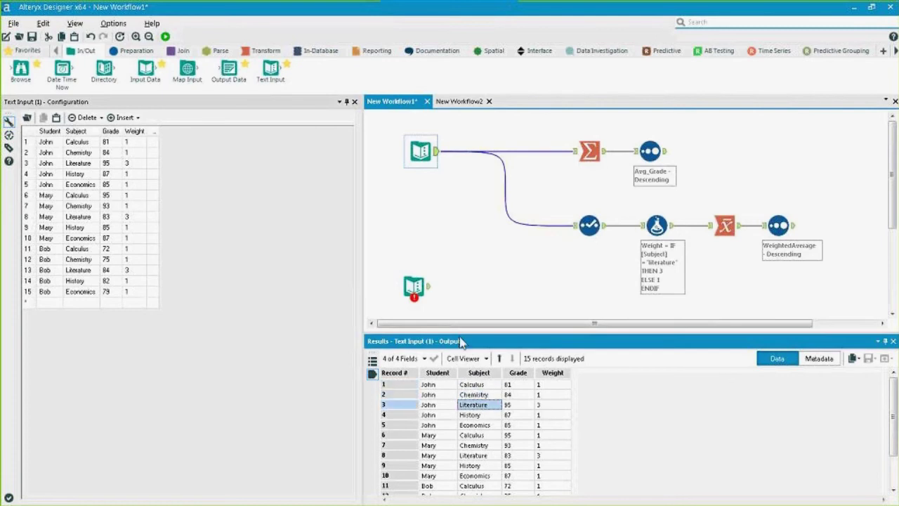
# Enter Calculus, Literature and History as the first three rows of the new Text Input tool's first column.
pyautogui.moveTo(429, 302); pyautogui.dragTo(429, 302)
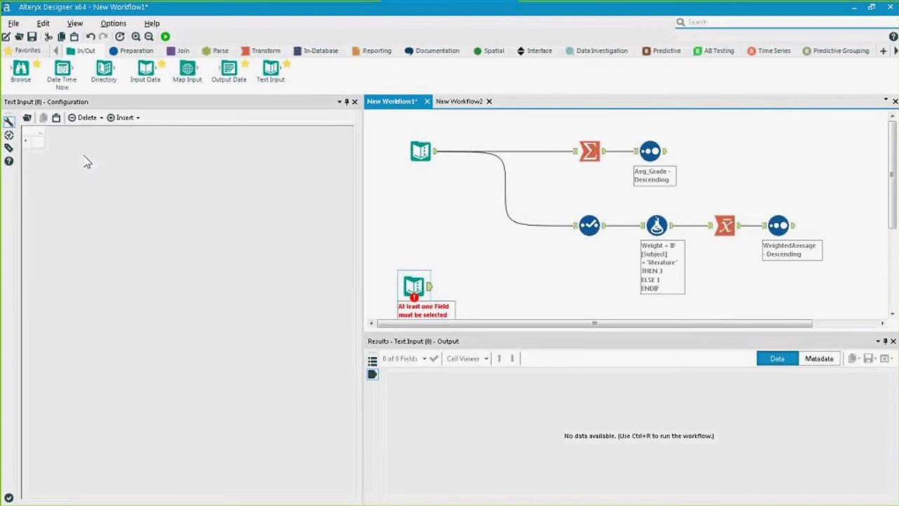
pyautogui.click(35, 142)
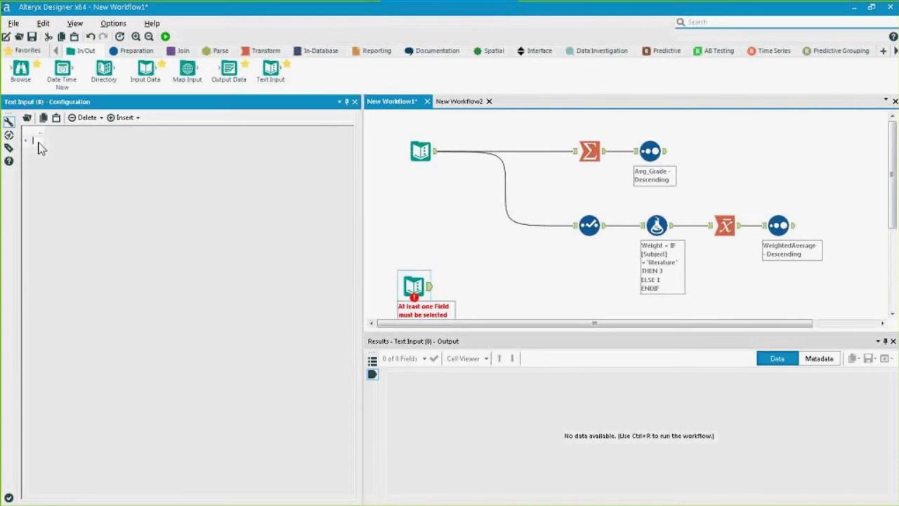
pyautogui.write('Chem')
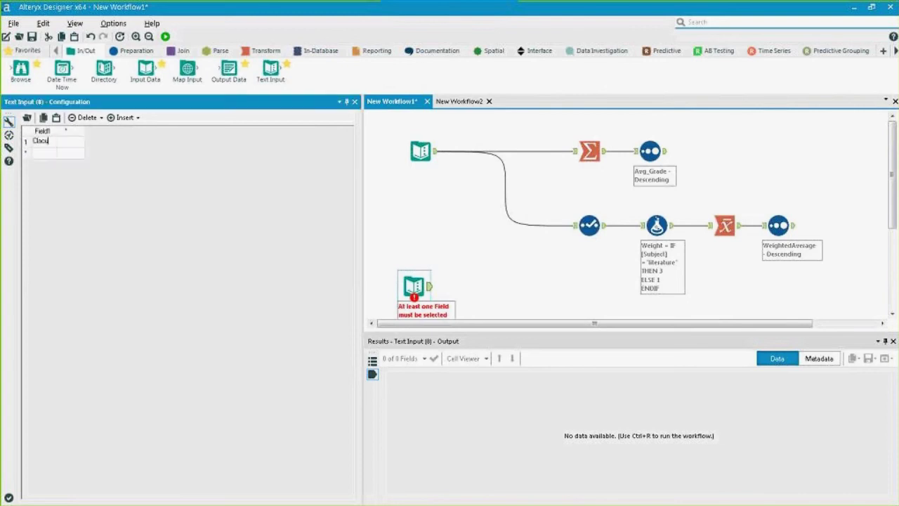
pyautogui.press('BackSpace')
pyautogui.press('BackSpace')
pyautogui.press('BackSpace')
pyautogui.write('alculus')
pyautogui.click(44, 153)
pyautogui.write('Literature')
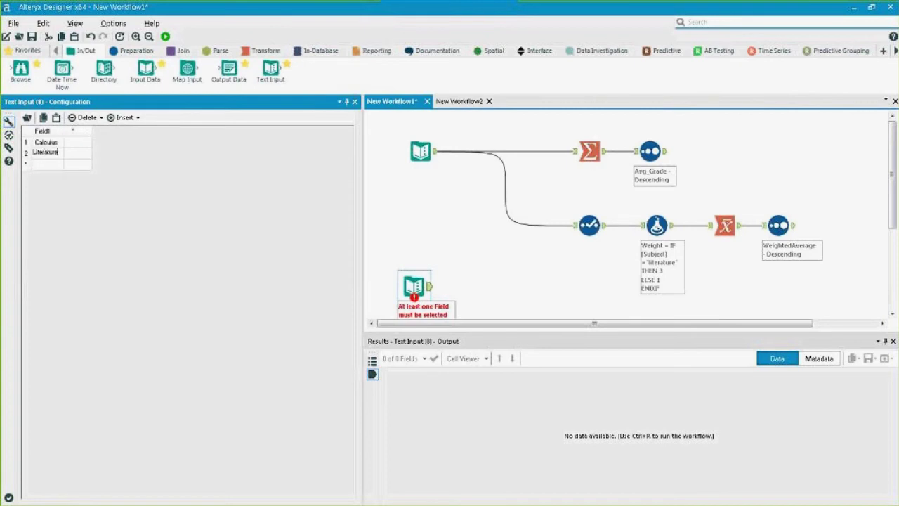
pyautogui.press('Return')
pyautogui.write('H')
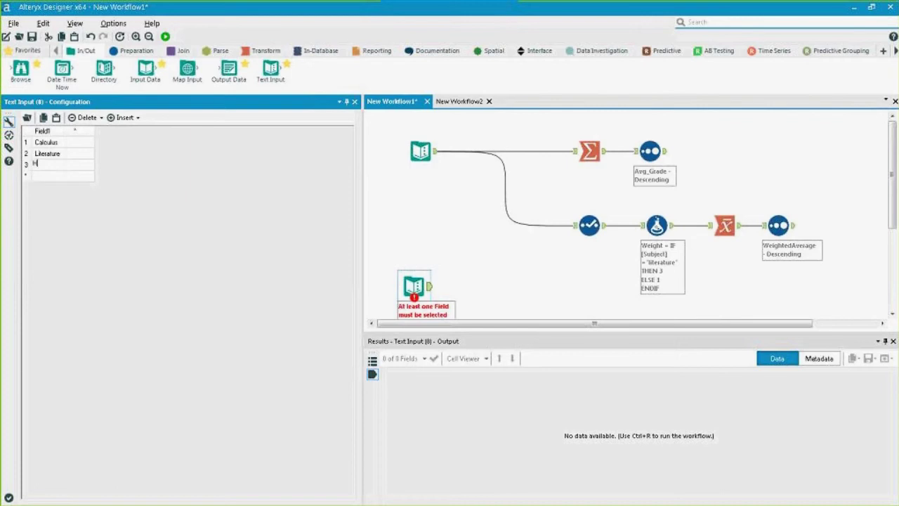
pyautogui.write('istory')
# Name the columns Subject and Weight, and enter weights of 1 for Calculus, 3 for Literature and 1 for History.
pyautogui.doubleClick(40, 129)
pyautogui.write('Subject')
pyautogui.doubleClick(75, 130)
pyautogui.write('Weight')
pyautogui.press('Return')
pyautogui.write('1')
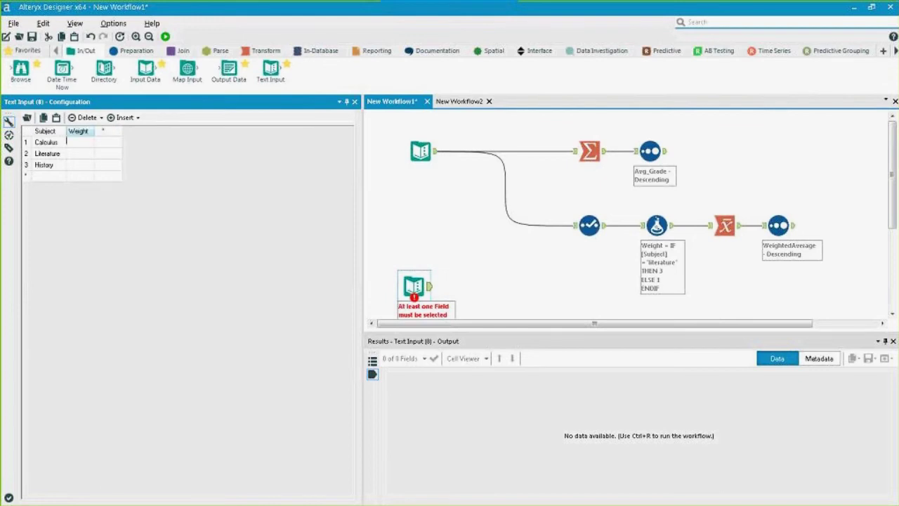
pyautogui.press('Return')
pyautogui.write('2')
pyautogui.write('3')
pyautogui.press('Return')
pyautogui.write('1')
pyautogui.click(589, 308)
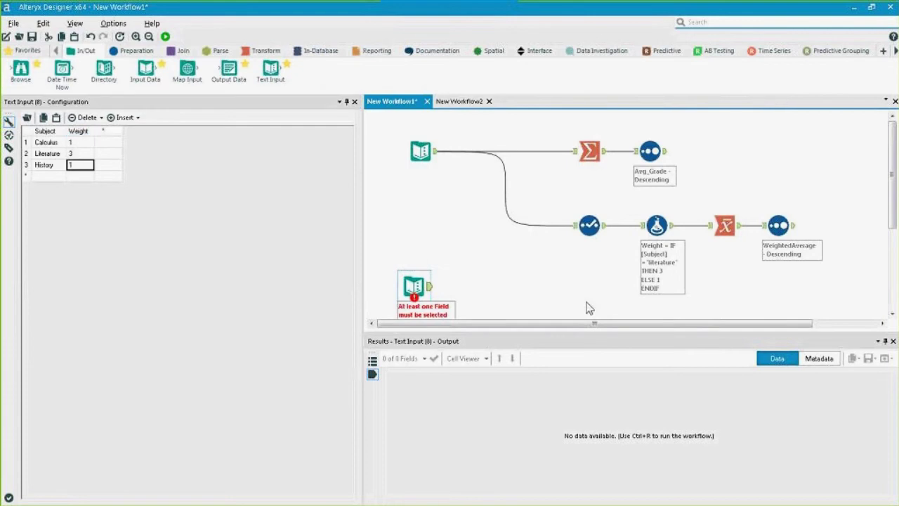
# Duplicate the subject weights Text Input tool and place the copy beside it on the canvas.
pyautogui.moveTo(414, 285); pyautogui.dragTo(407, 265)
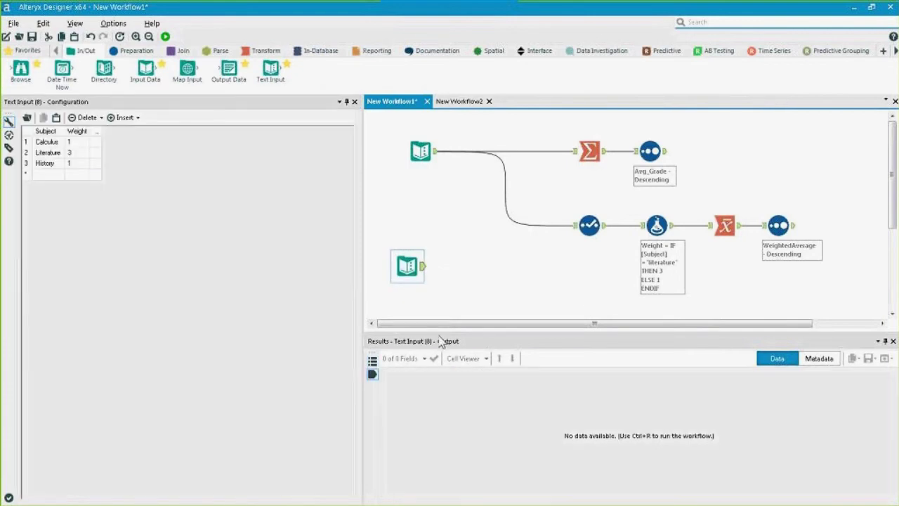
pyautogui.hotkey('ctrl', 'c')
pyautogui.hotkey('ctrl', 'v')
pyautogui.moveTo(422, 300); pyautogui.dragTo(478, 291)
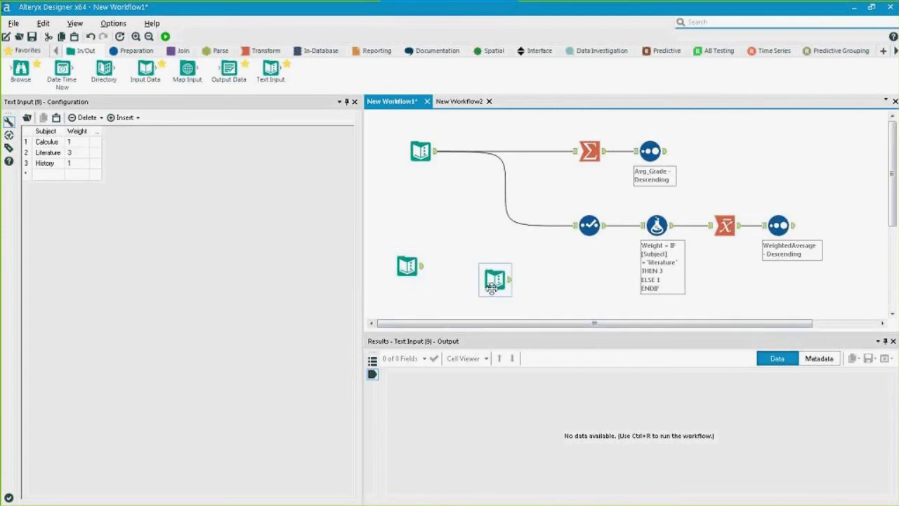
pyautogui.moveTo(44, 162); pyautogui.dragTo(60, 150)
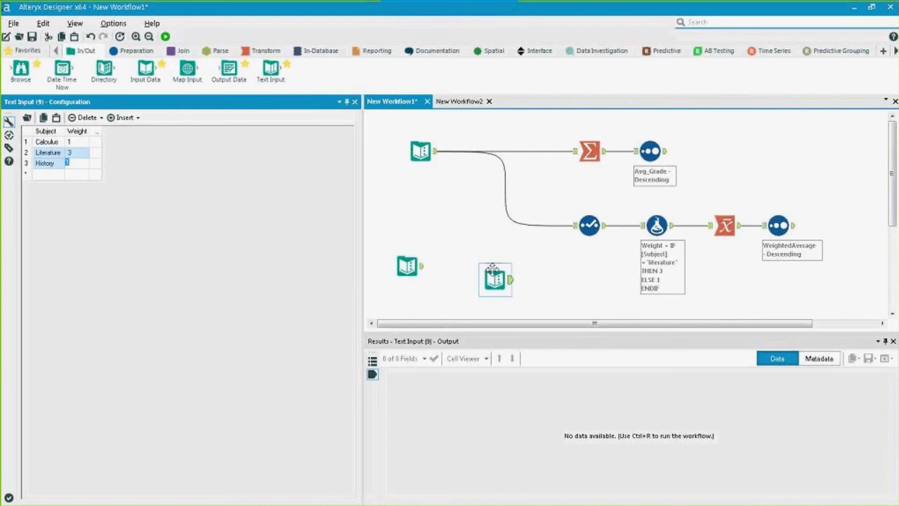
# Line up the two subject weights Text Input tools side by side below the student grades input.
pyautogui.click(480, 271)
pyautogui.moveTo(480, 271); pyautogui.dragTo(394, 229)
pyautogui.moveTo(405, 268); pyautogui.dragTo(444, 243)
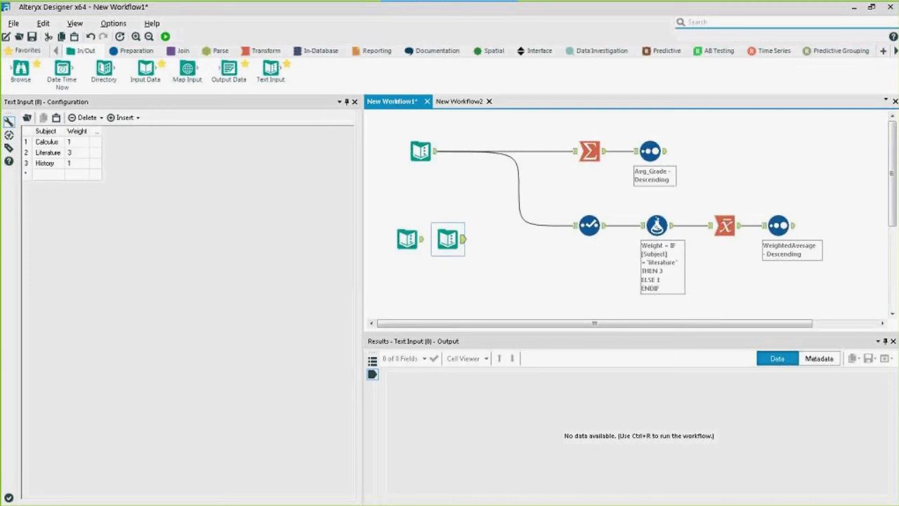
# Switch to Excel, copy the last_name and first_name cells A1:B8 from the legislators-current sheet, and return to Alteryx Designer.
pyautogui.hotkey('alt', 'Tab')
pyautogui.moveTo(74, 367); pyautogui.dragTo(49, 292)
pyautogui.hotkey('ctrl', 'c')
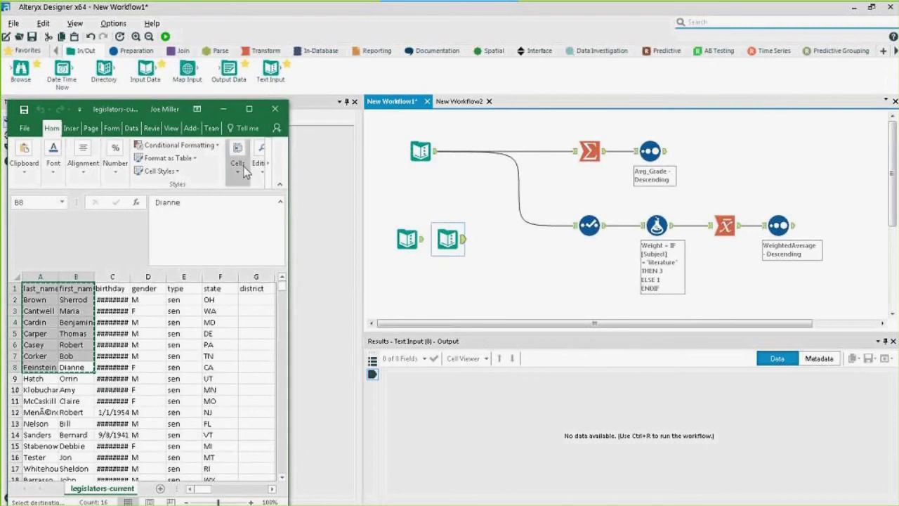
pyautogui.click(230, 112)
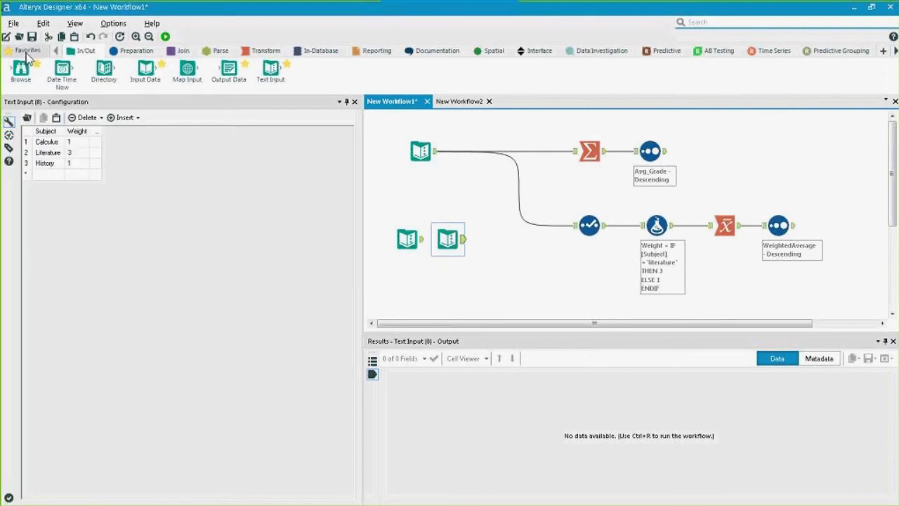
# Add a Text Input tool below the two subject weights inputs and paste the copied Excel last_name and first_name cells into it.
pyautogui.moveTo(270, 68); pyautogui.dragTo(408, 273)
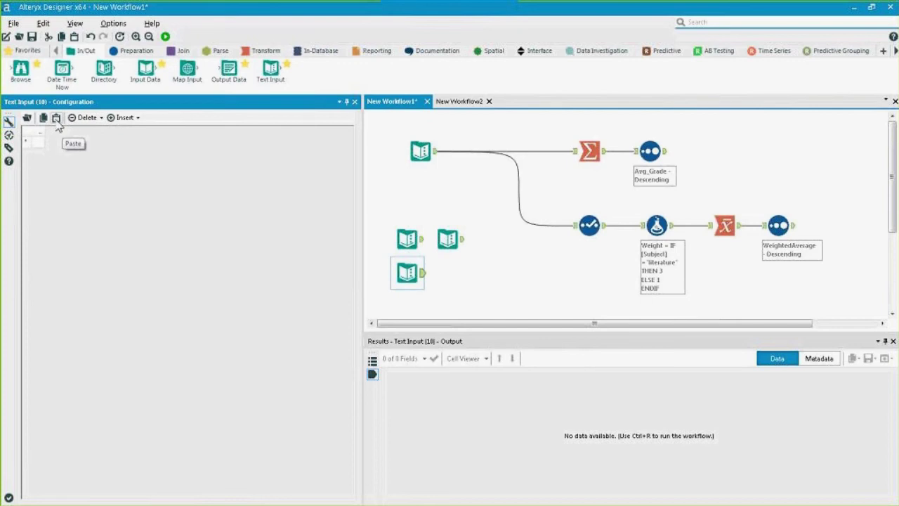
pyautogui.click(57, 119)
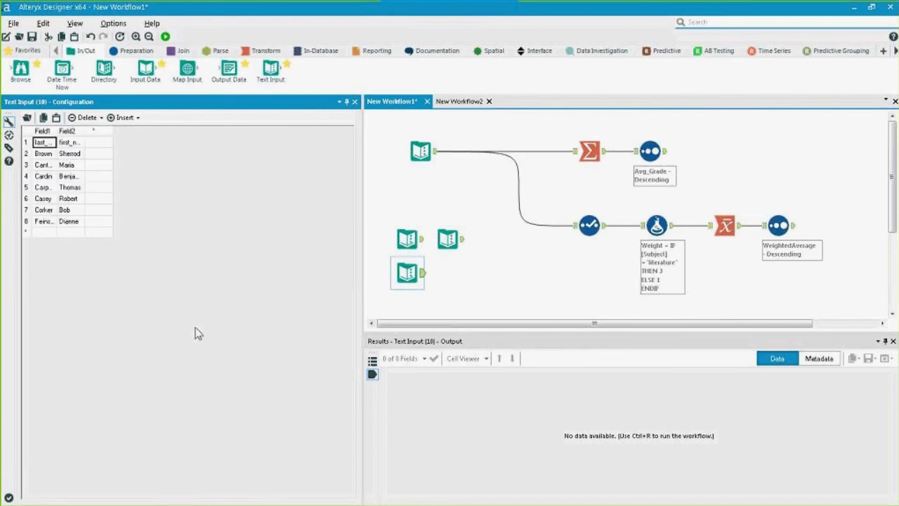
pyautogui.doubleClick(68, 143)
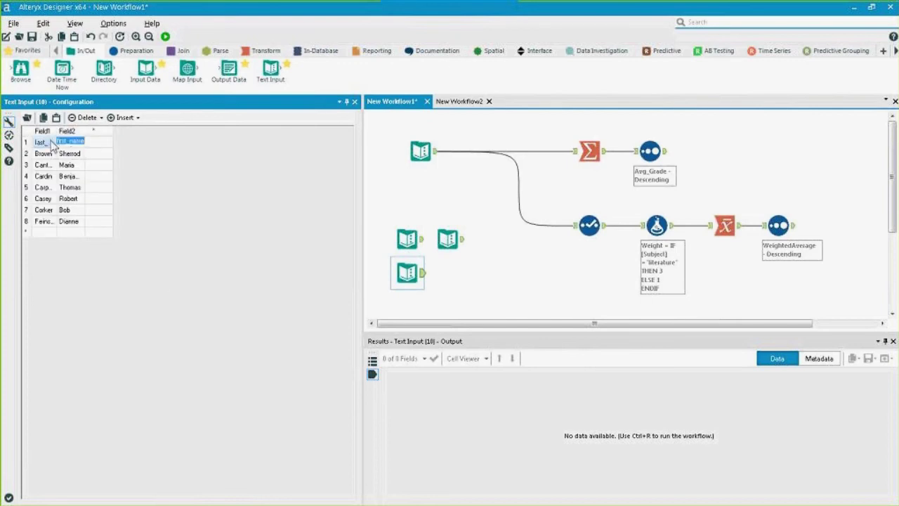
pyautogui.click(179, 360)
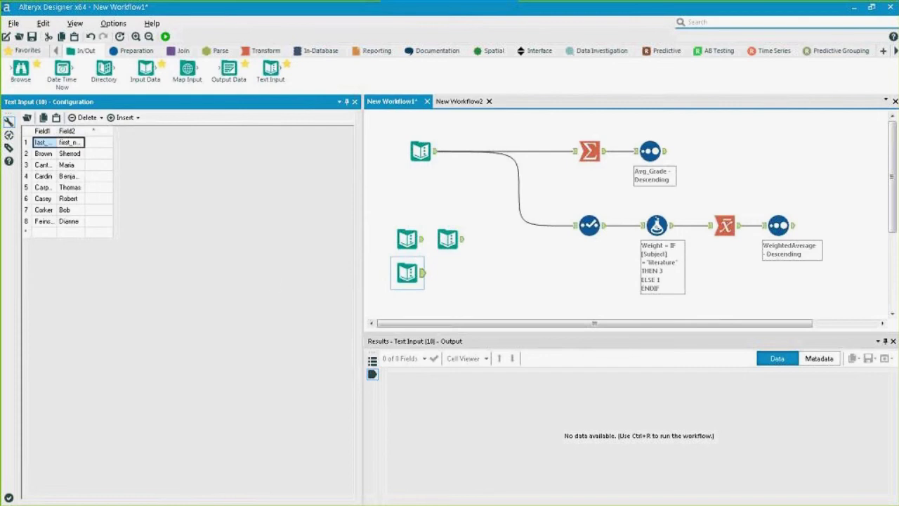
pyautogui.moveTo(69, 212); pyautogui.dragTo(39, 144)
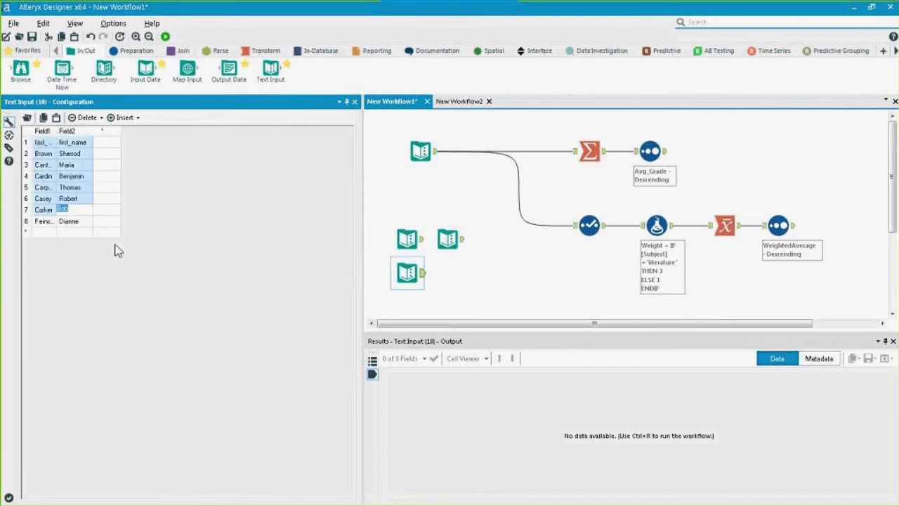
pyautogui.press('Down')
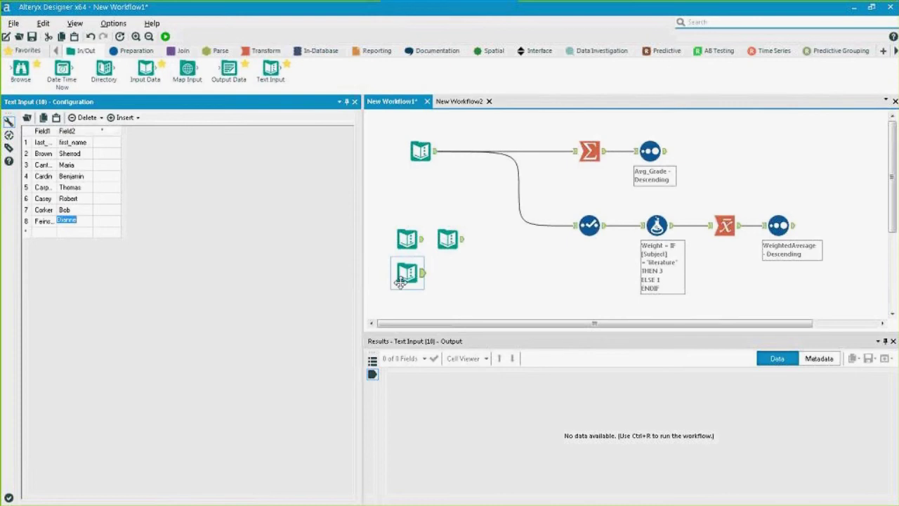
# Delete the three extra Text Input tools below the student grades input and place a new empty Text Input tool there.
pyautogui.moveTo(462, 303); pyautogui.dragTo(363, 197)
pyautogui.press('Delete')
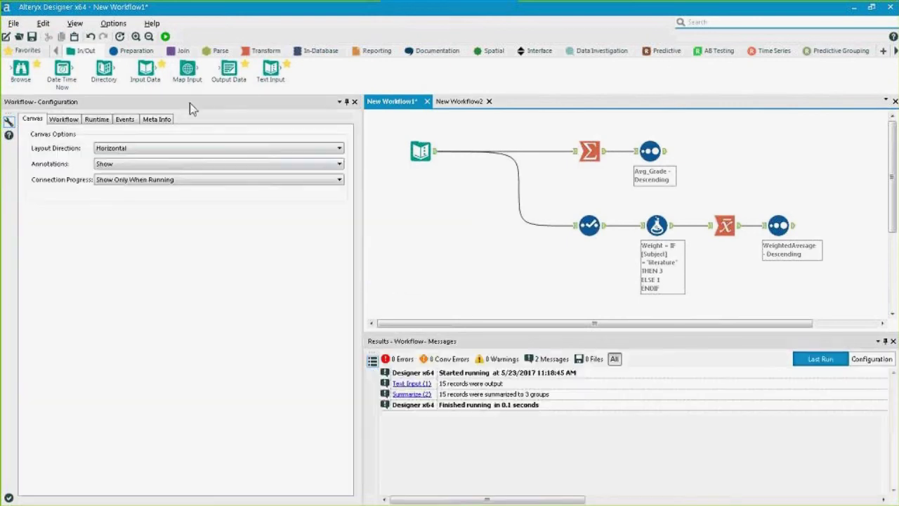
pyautogui.moveTo(270, 69); pyautogui.dragTo(415, 251)
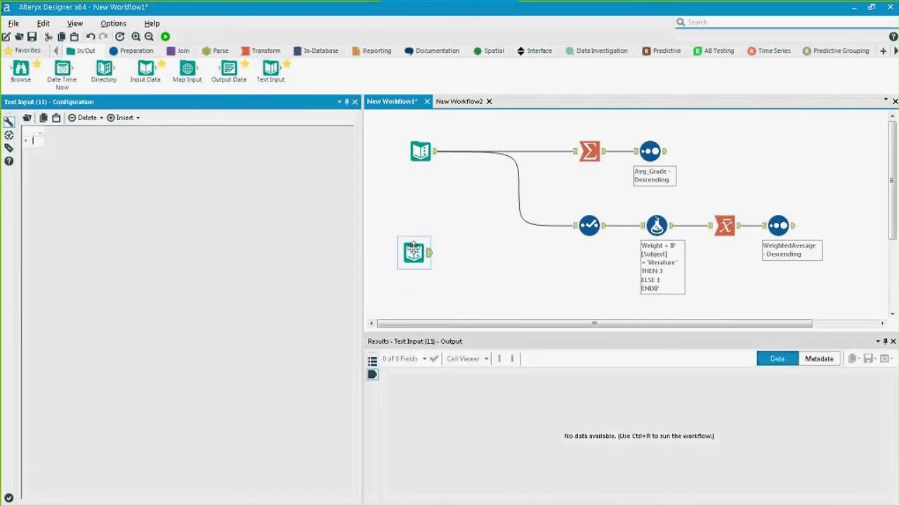
# Try to load the recent file Customer_Transactions.csv into the empty Text Input tool.
pyautogui.click(30, 119)
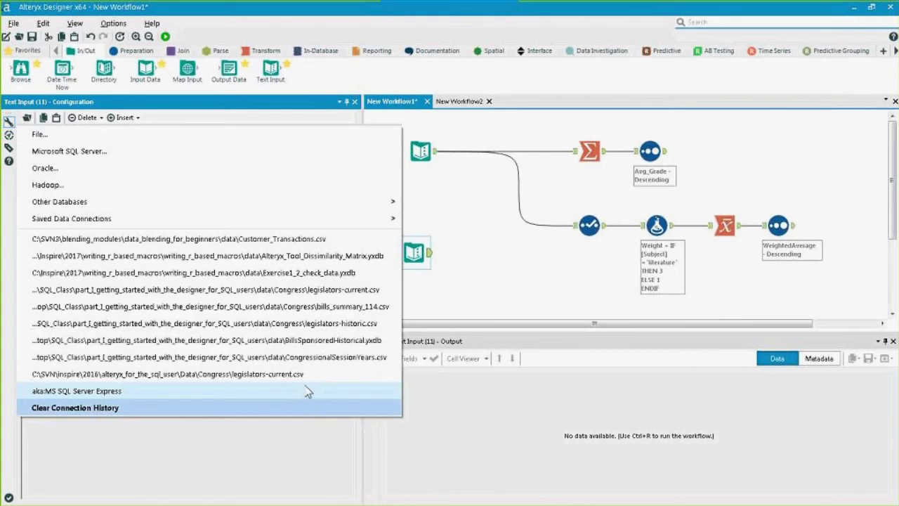
pyautogui.click(278, 245)
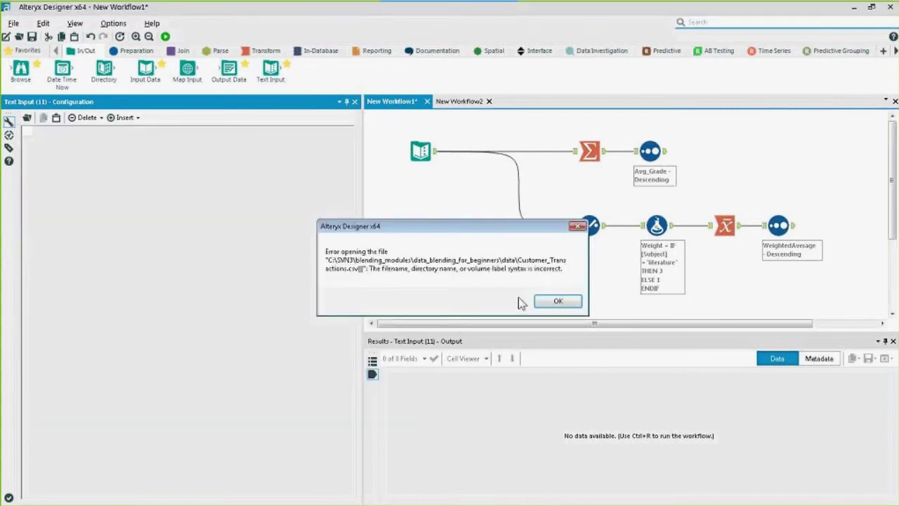
pyautogui.click(554, 303)
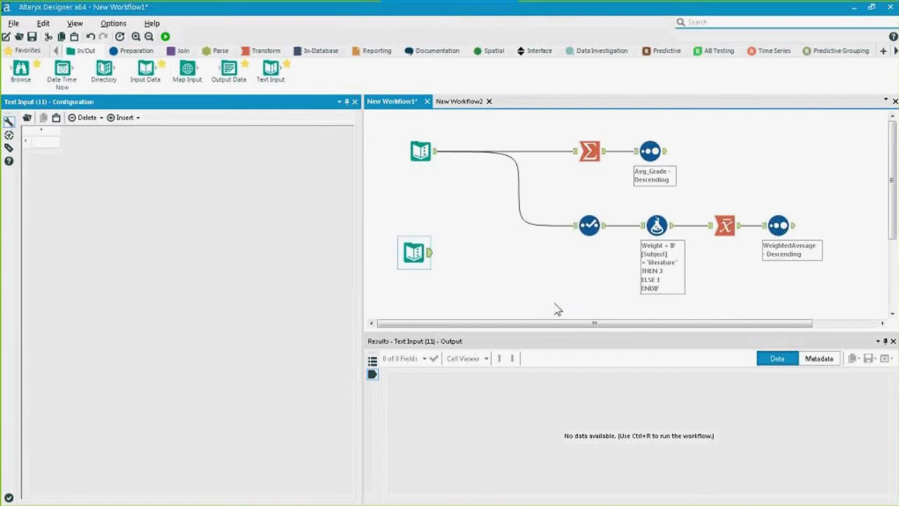
pyautogui.click(27, 118)
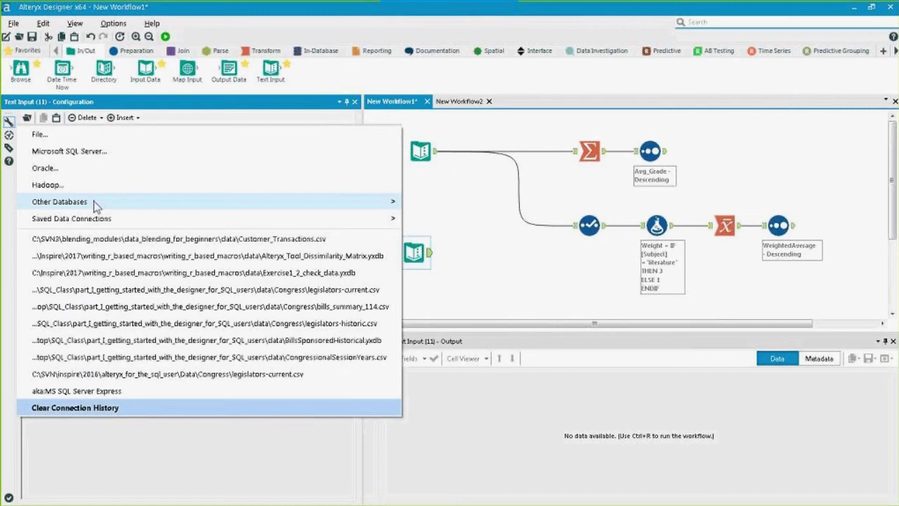
pyautogui.click(68, 139)
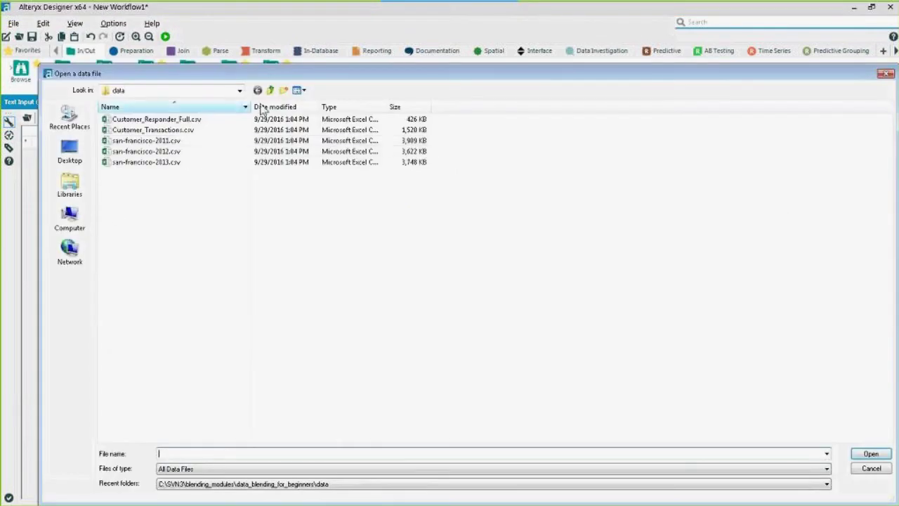
pyautogui.click(72, 164)
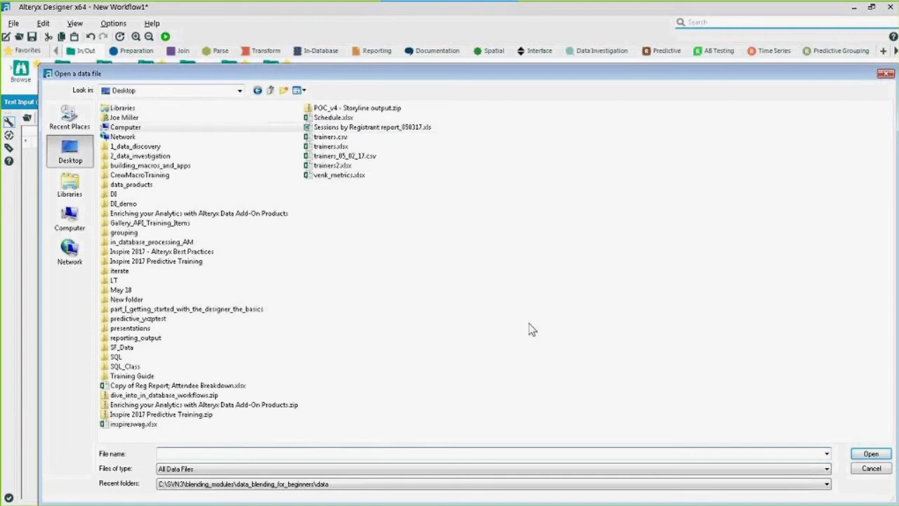
pyautogui.click(69, 218)
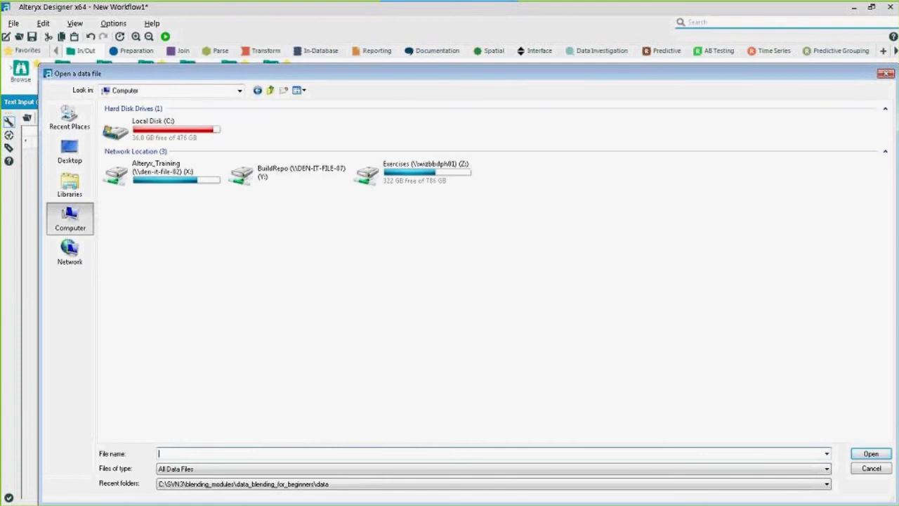
pyautogui.click(887, 73)
# Move the empty Text Input tool directly below the student grades input, and try adding an Input Data tool beneath it before deleting that tool.
pyautogui.moveTo(407, 254); pyautogui.dragTo(415, 188)
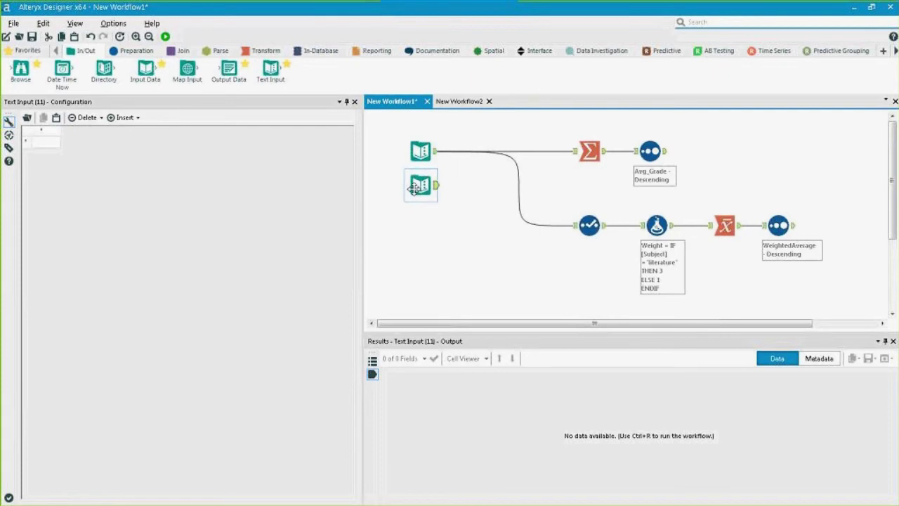
pyautogui.moveTo(146, 71); pyautogui.dragTo(433, 238)
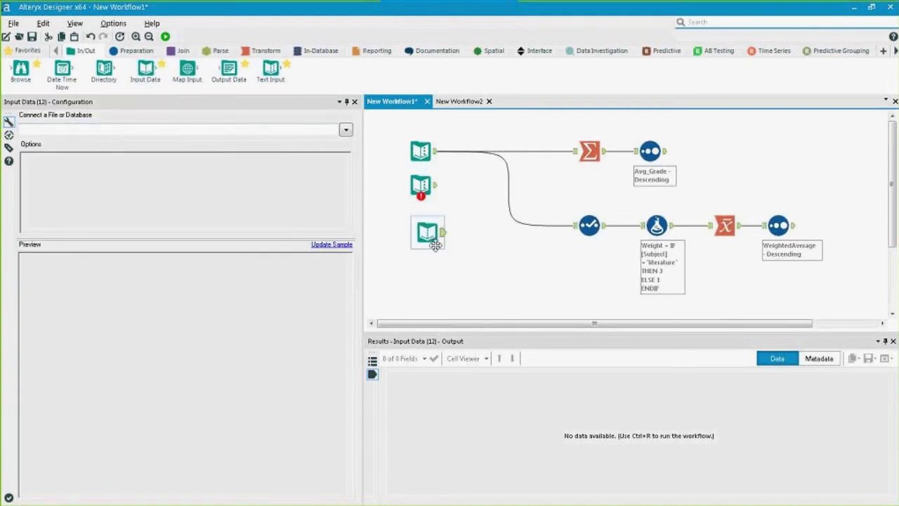
pyautogui.press('Delete')
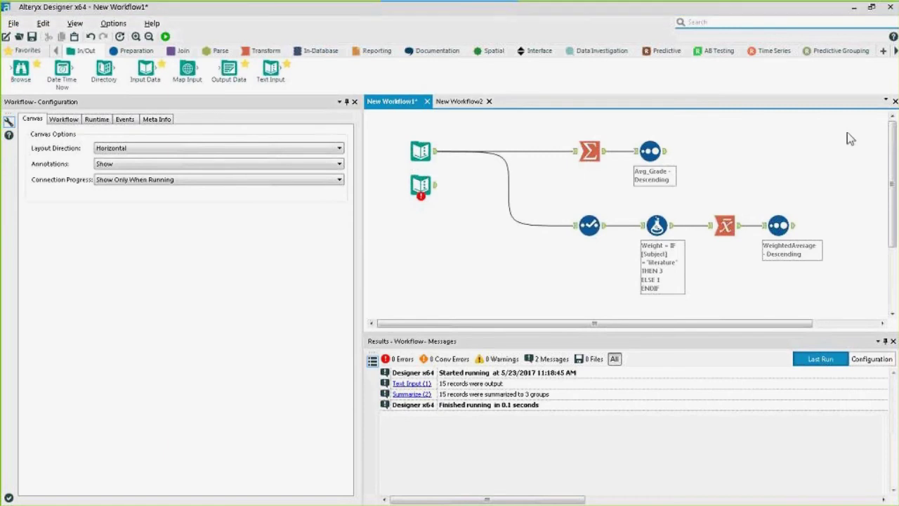
# Copy all records with headers from the output of the Avg_Grade Sort tool.
pyautogui.click(459, 101)
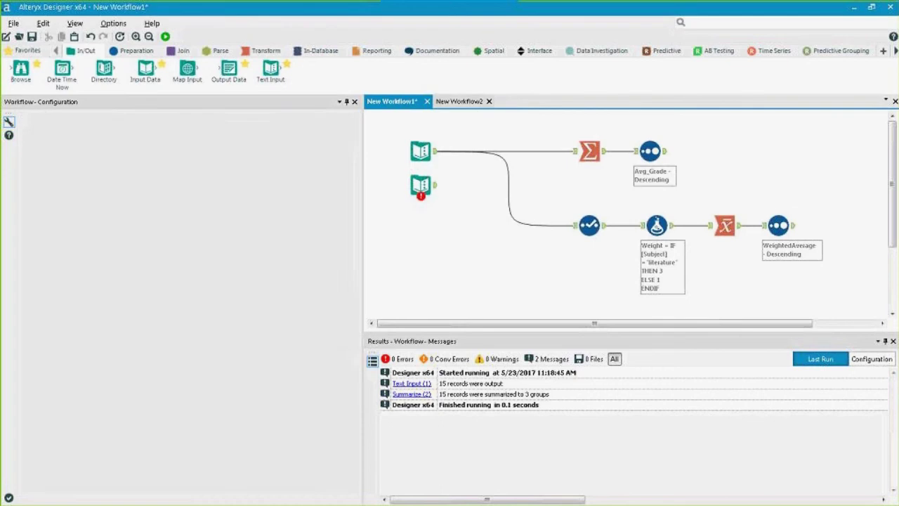
pyautogui.click(388, 101)
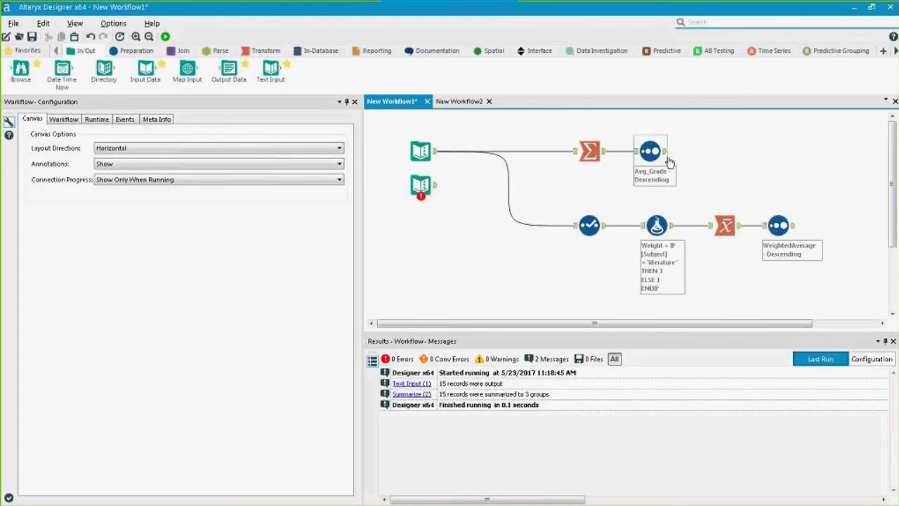
pyautogui.click(667, 158)
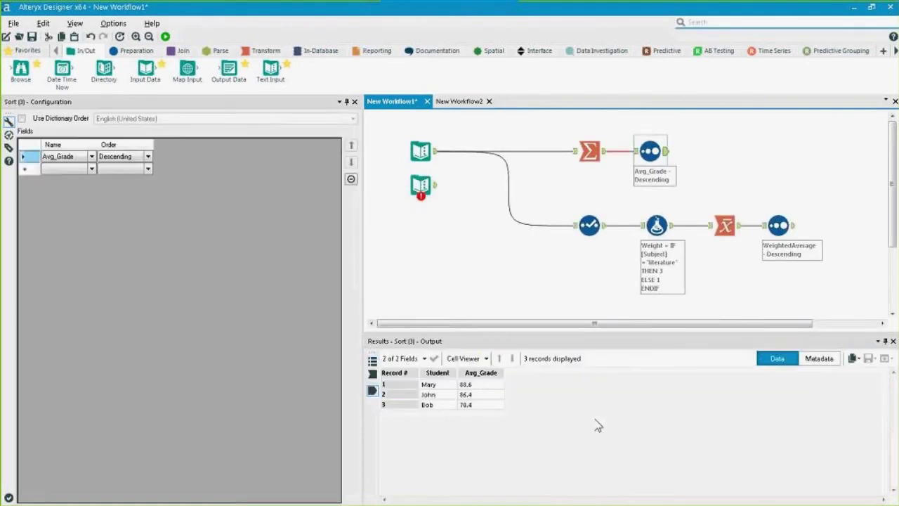
pyautogui.moveTo(483, 405); pyautogui.dragTo(352, 377)
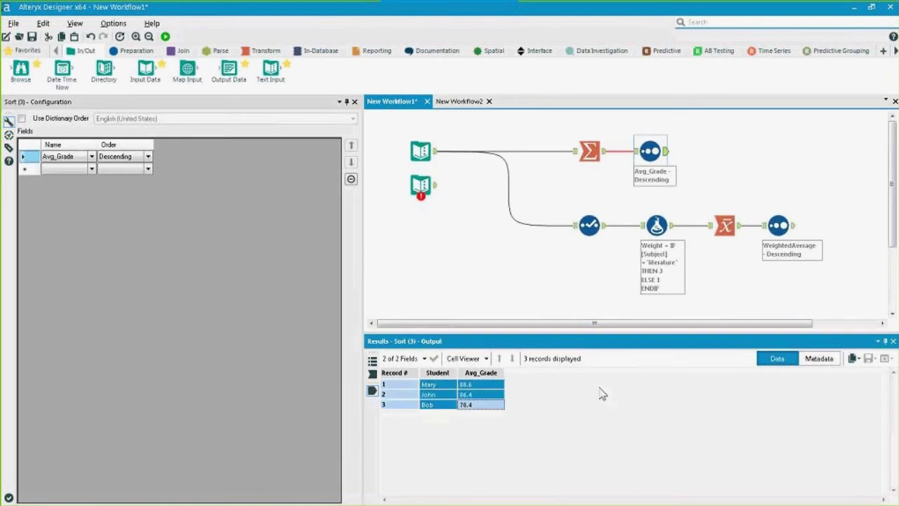
pyautogui.click(854, 358)
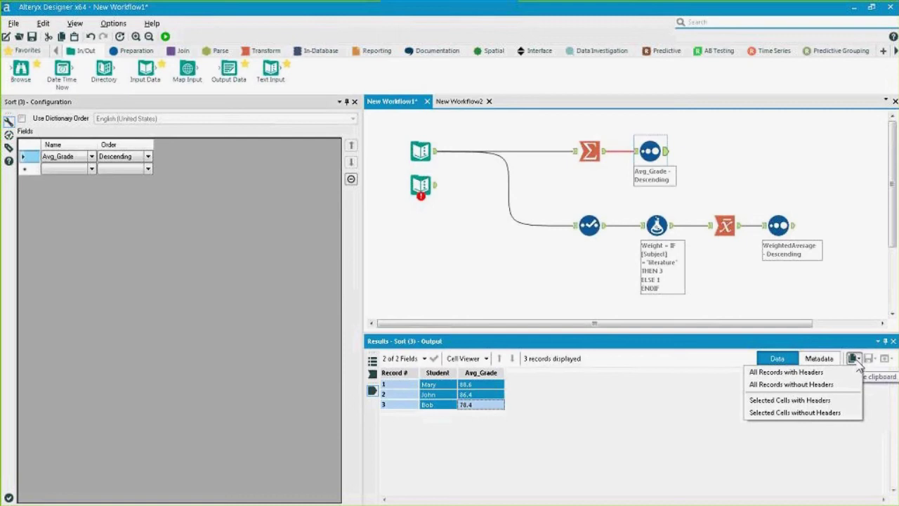
pyautogui.click(808, 372)
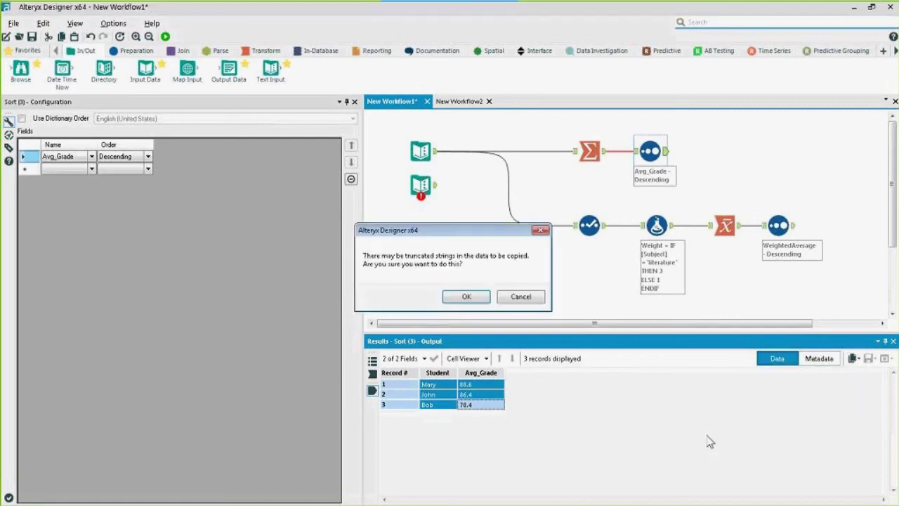
pyautogui.click(455, 300)
# Paste the copied Student and Avg_Grade records onto the canvas as a Text Input tool and place it in the empty area below the grades inputs.
pyautogui.click(745, 175)
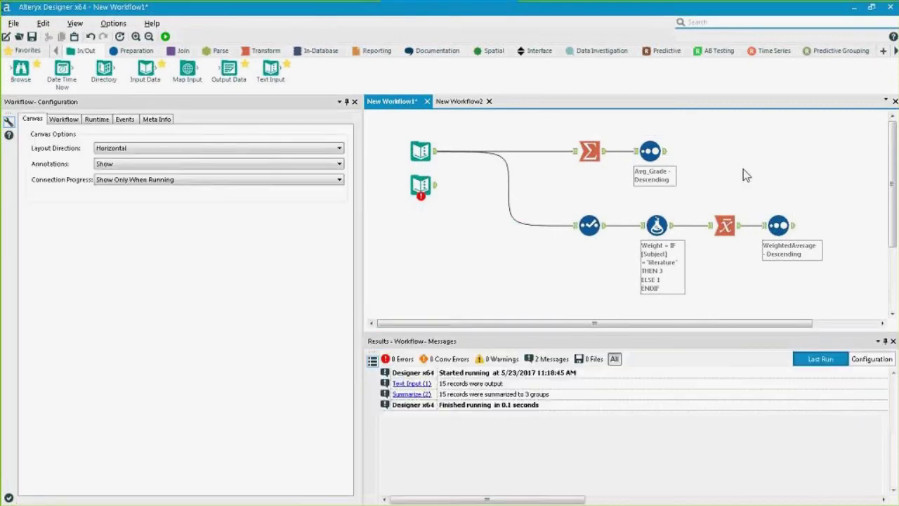
pyautogui.hotkey('ctrl', 'v')
pyautogui.moveTo(473, 215); pyautogui.dragTo(496, 267)
pyautogui.doubleClick(76, 131)
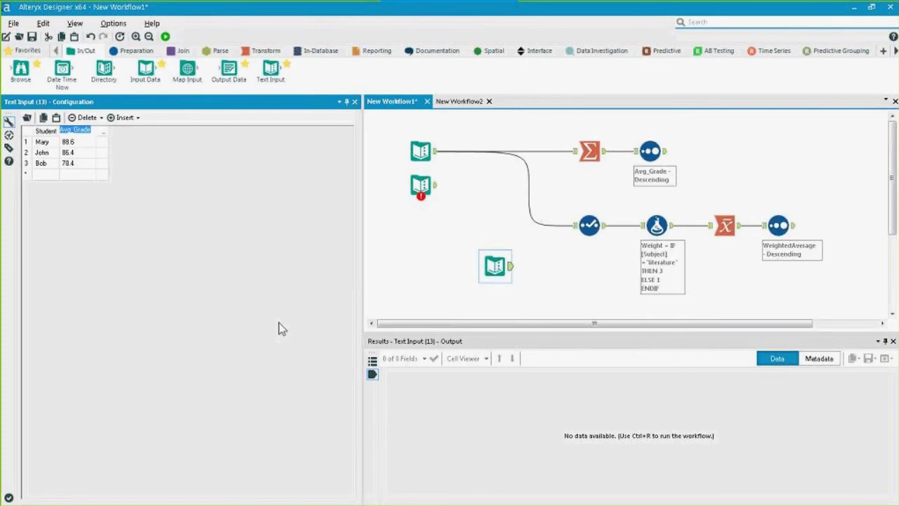
# In New Workflow2, add an Input Data tool and connect it to Customers_w_LatLon.yxdb from C:\SVN3\data_analysis_modules\running_totals_and_weighted_averages\data.
pyautogui.click(470, 101)
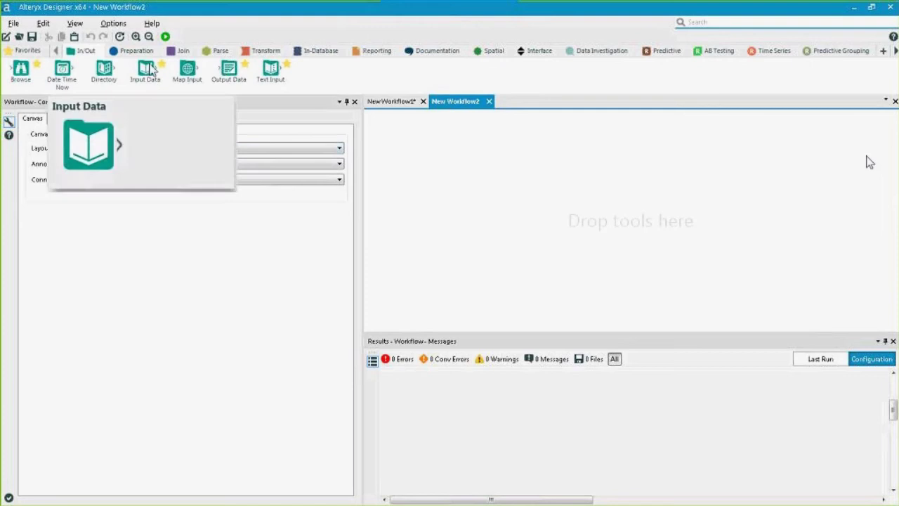
pyautogui.moveTo(145, 68); pyautogui.dragTo(408, 166)
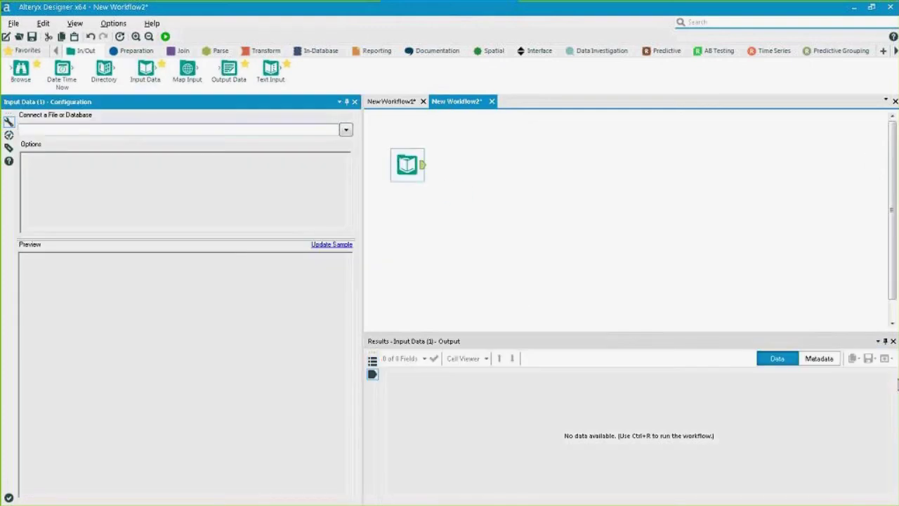
pyautogui.click(345, 130)
pyautogui.click(301, 148)
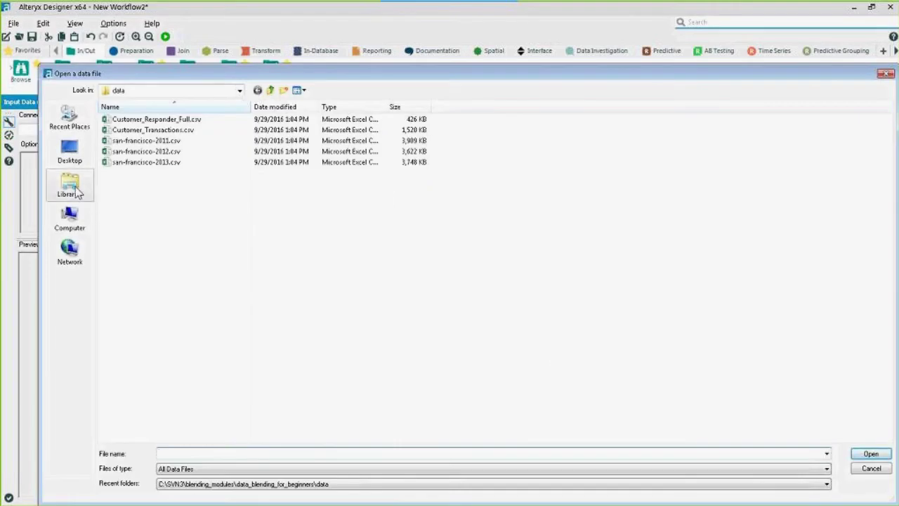
pyautogui.click(70, 151)
pyautogui.click(70, 218)
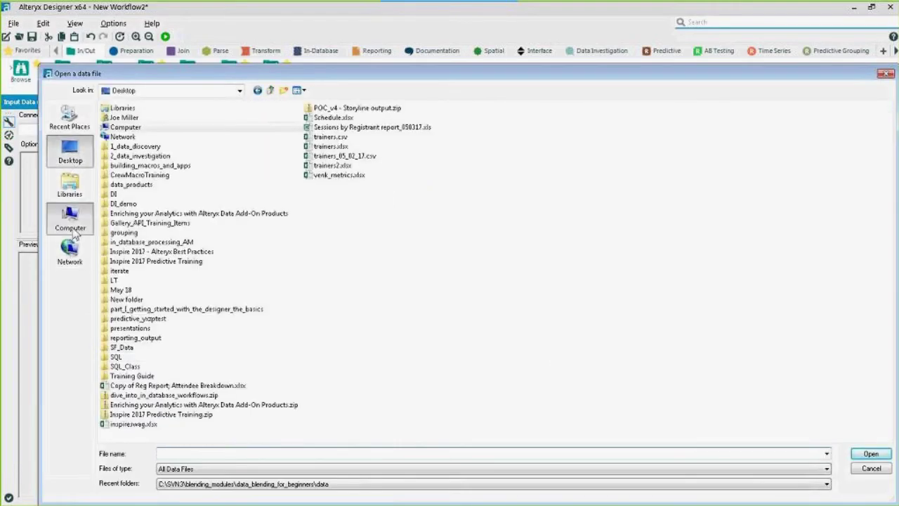
pyautogui.doubleClick(182, 129)
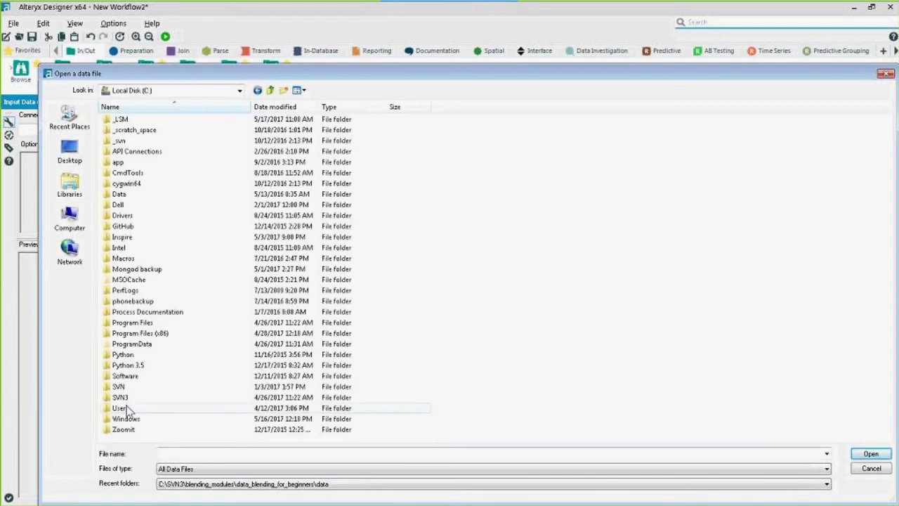
pyautogui.doubleClick(120, 398)
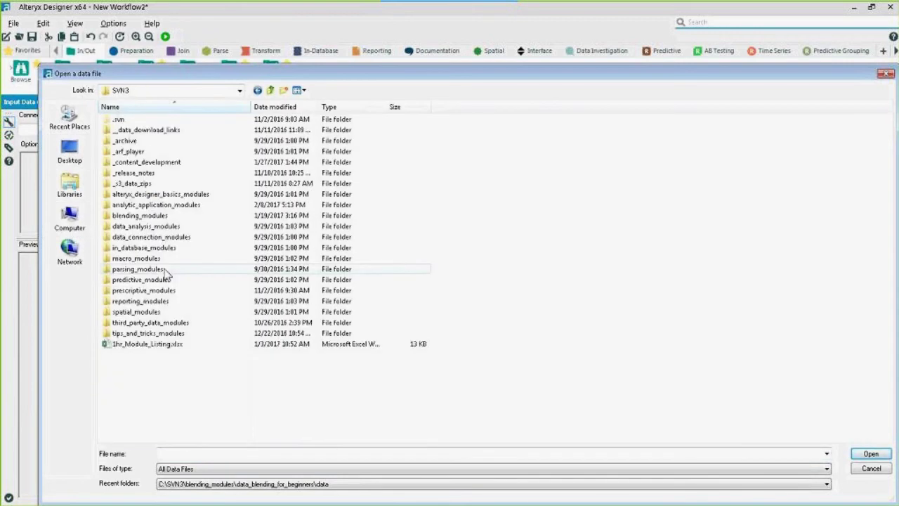
pyautogui.doubleClick(160, 226)
pyautogui.doubleClick(179, 130)
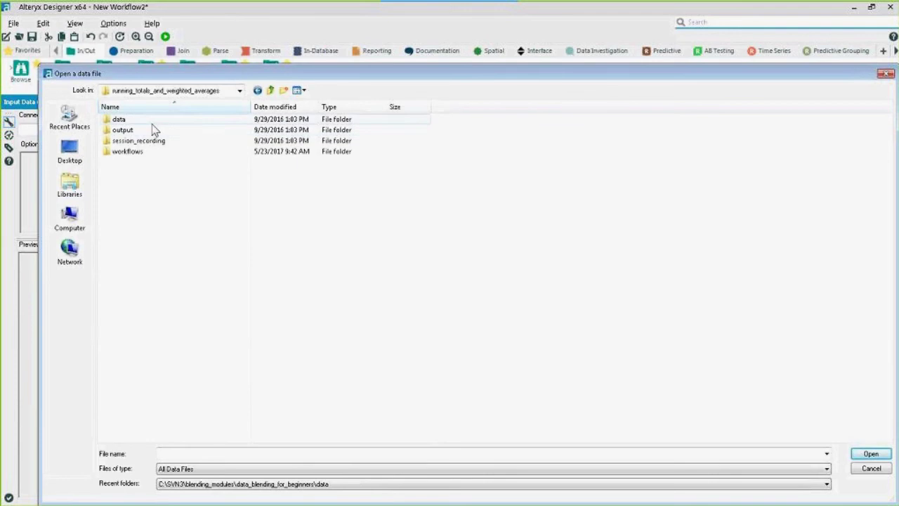
pyautogui.doubleClick(151, 123)
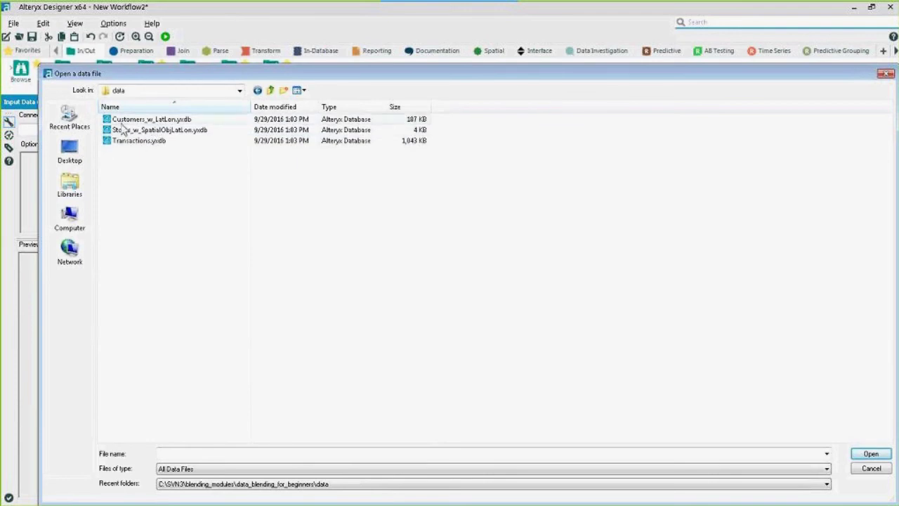
pyautogui.doubleClick(144, 119)
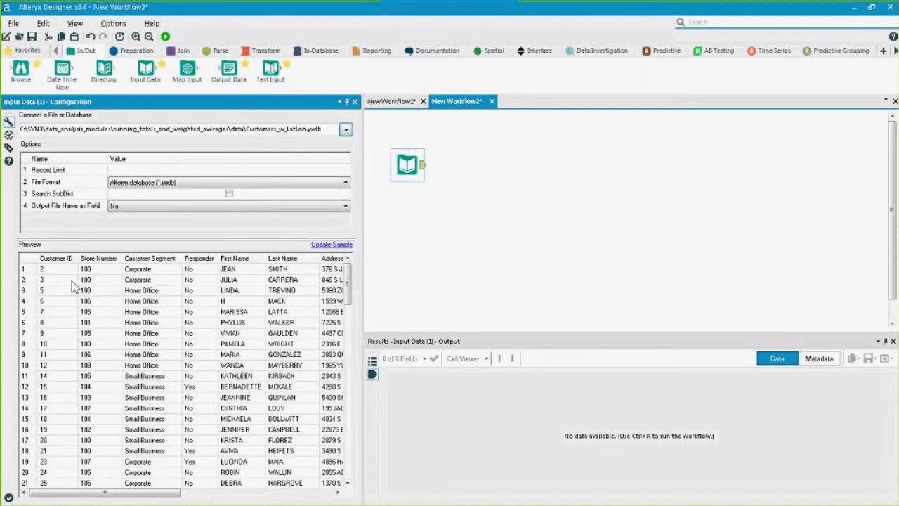
# Examine the Customers_w_LatLon.yxdb preview, from the customer and store fields across to the address, Lat and Lon fields.
pyautogui.moveTo(72, 281); pyautogui.dragTo(74, 375)
pyautogui.click(81, 379)
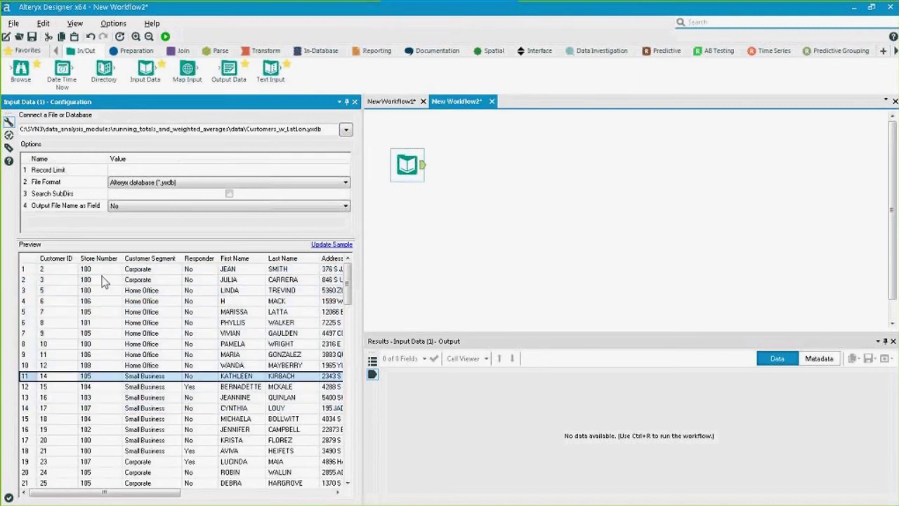
pyautogui.moveTo(104, 281); pyautogui.dragTo(140, 334)
pyautogui.click(141, 334)
pyautogui.press('Right')
pyautogui.press('Right')
pyautogui.press('Right')
pyautogui.press('Right')
pyautogui.press('Right')
pyautogui.press('Right')
pyautogui.press('Right')
pyautogui.press('Right')
pyautogui.press('Right')
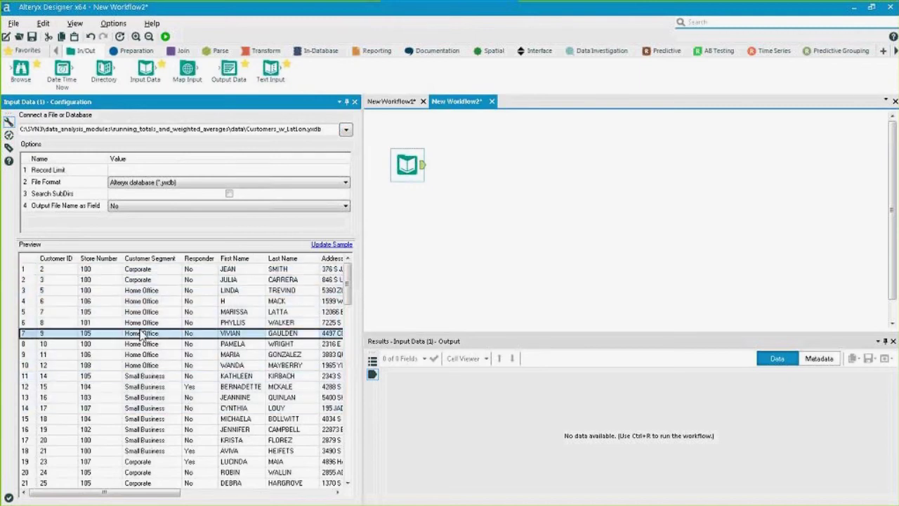
pyautogui.press('Right')
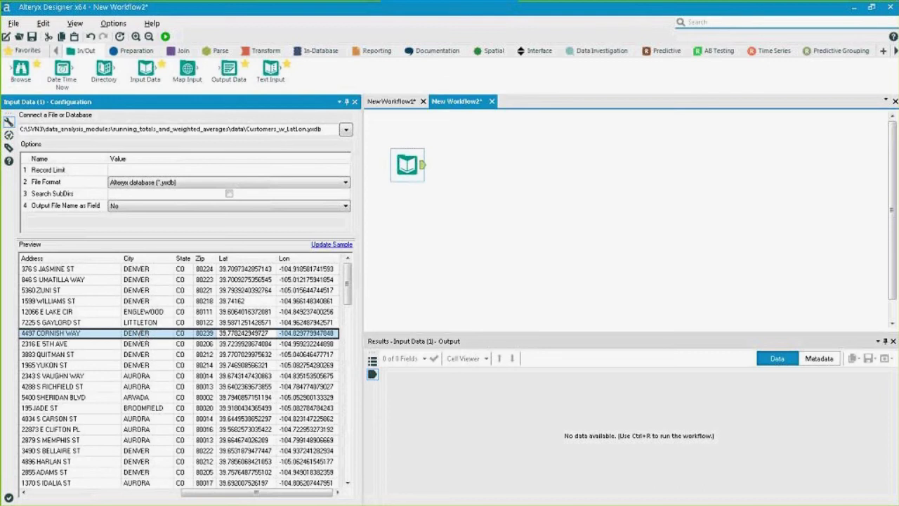
pyautogui.click(556, 270)
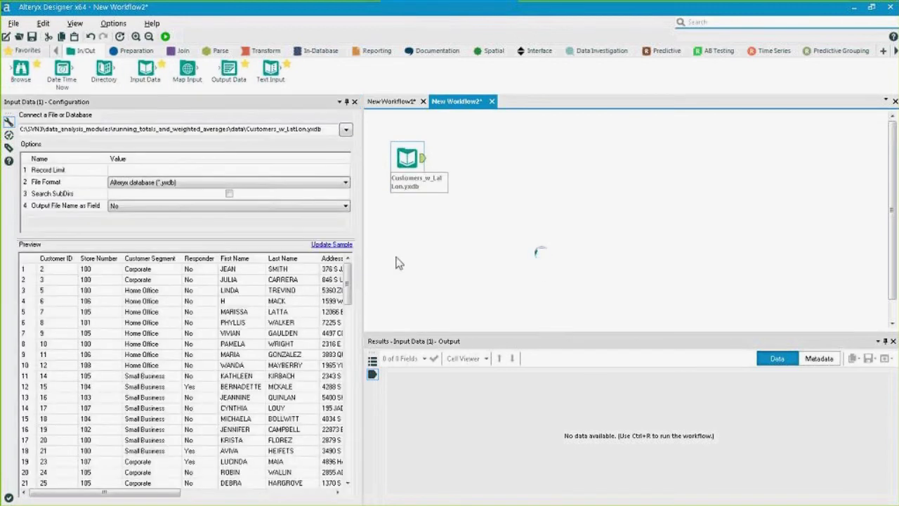
# Add a second Input Data tool below the customers input and connect it to Transactions.yxdb in the same data folder.
pyautogui.moveTo(145, 68); pyautogui.dragTo(410, 222)
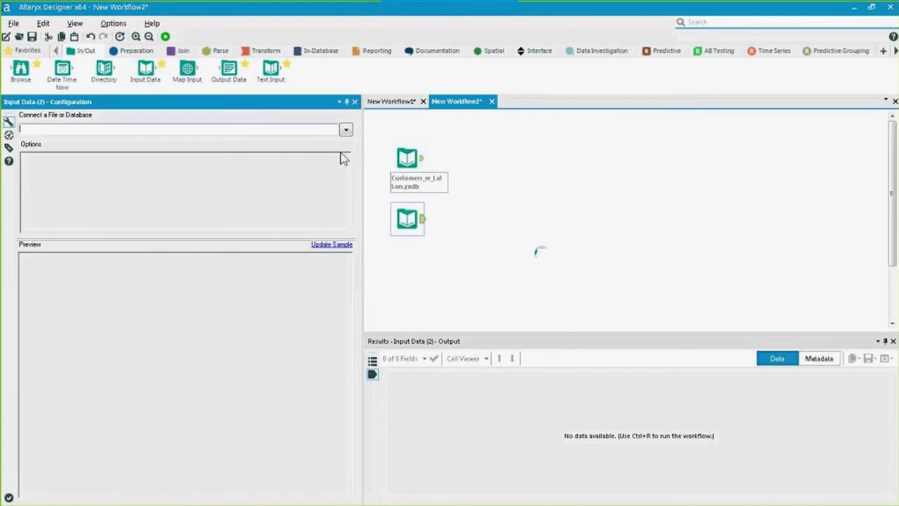
pyautogui.click(348, 130)
pyautogui.click(311, 150)
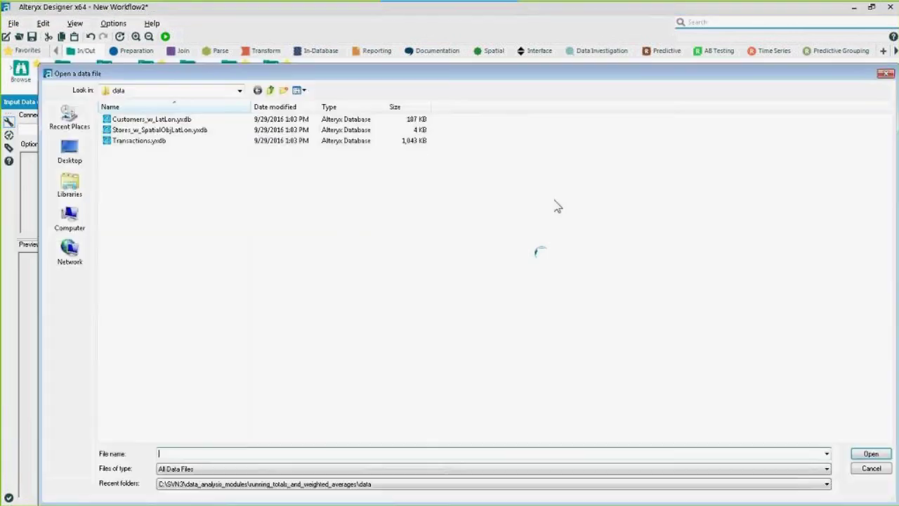
pyautogui.click(175, 130)
pyautogui.doubleClick(184, 140)
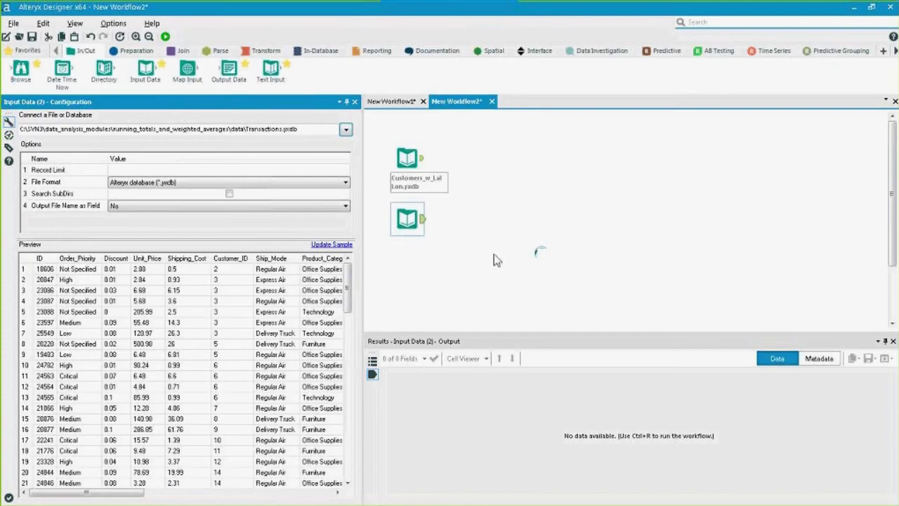
pyautogui.click(408, 216)
pyautogui.click(346, 131)
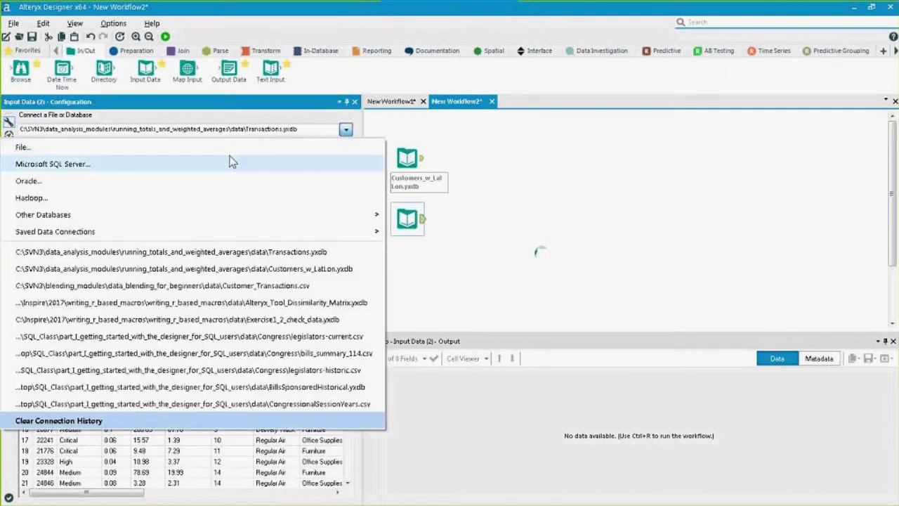
pyautogui.click(450, 242)
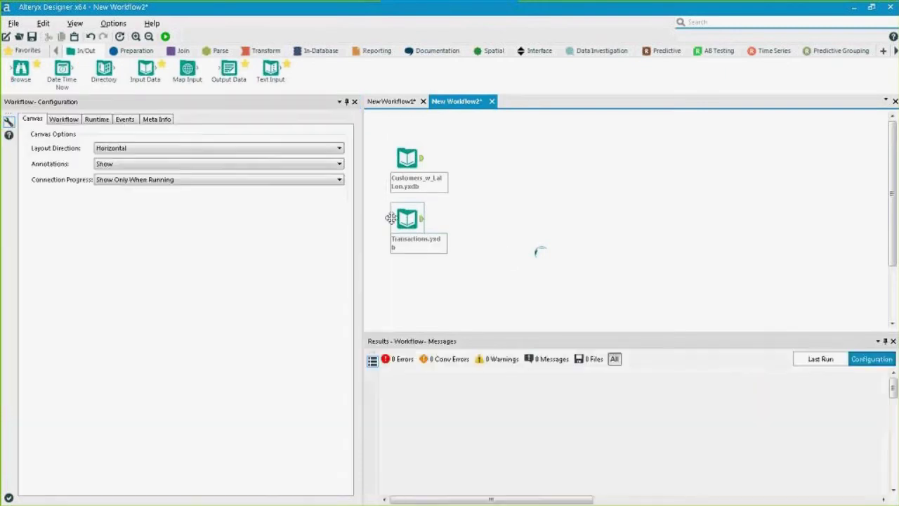
# Review the order, profit and sales fields in the Transactions.yxdb preview and nudge that tool slightly to the right of the customers input.
pyautogui.click(409, 218)
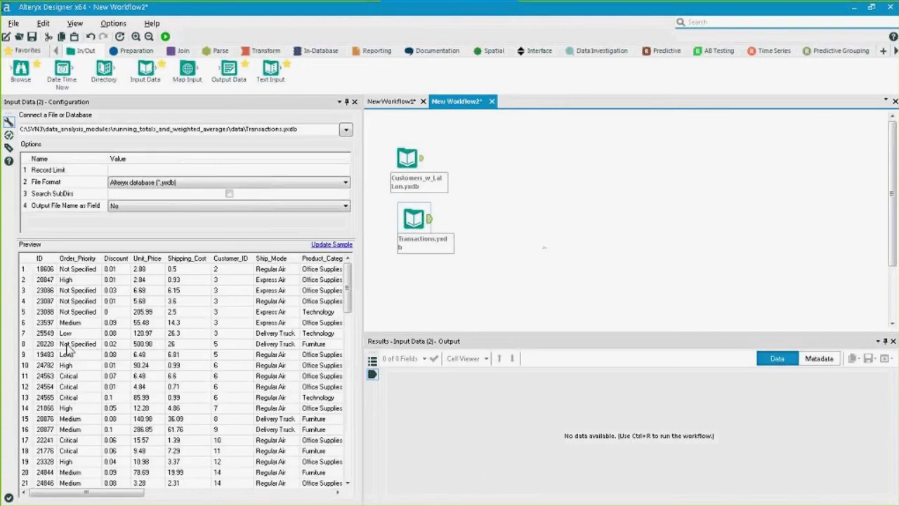
pyautogui.moveTo(58, 270); pyautogui.dragTo(46, 344)
pyautogui.click(80, 316)
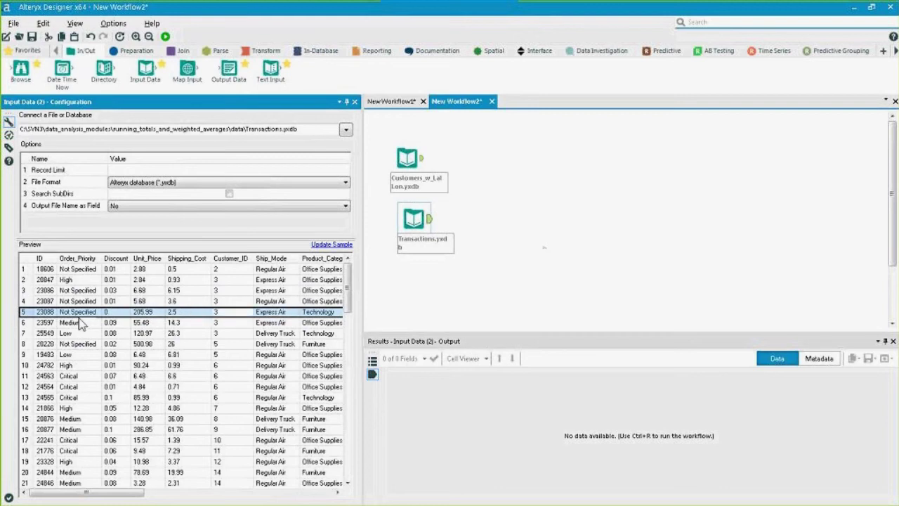
pyautogui.hscroll(5, 79, 317)
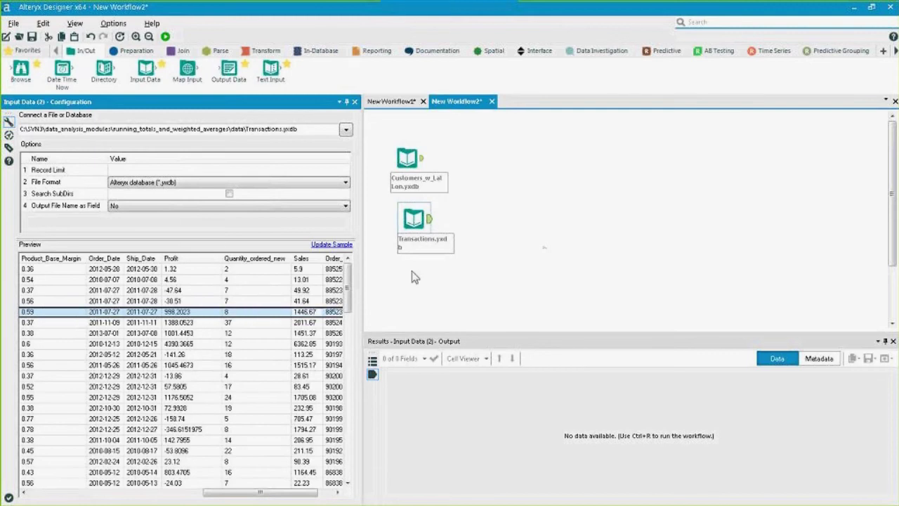
pyautogui.moveTo(413, 219); pyautogui.dragTo(408, 225)
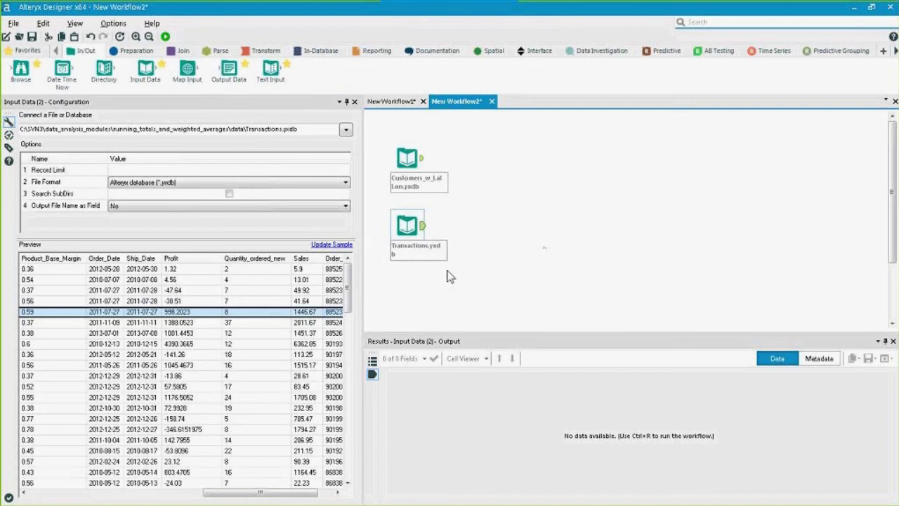
pyautogui.moveTo(410, 226); pyautogui.dragTo(416, 221)
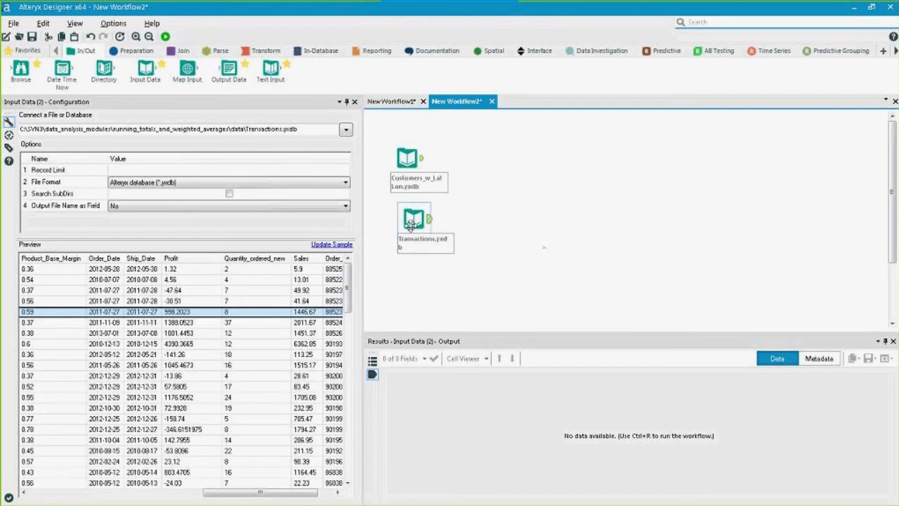
pyautogui.moveTo(145, 69); pyautogui.dragTo(414, 281)
pyautogui.click(346, 129)
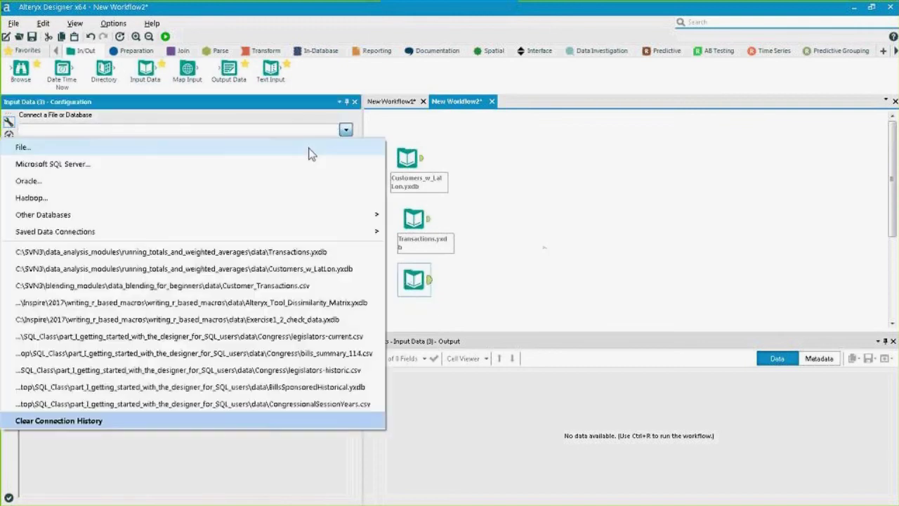
pyautogui.click(307, 149)
pyautogui.doubleClick(190, 141)
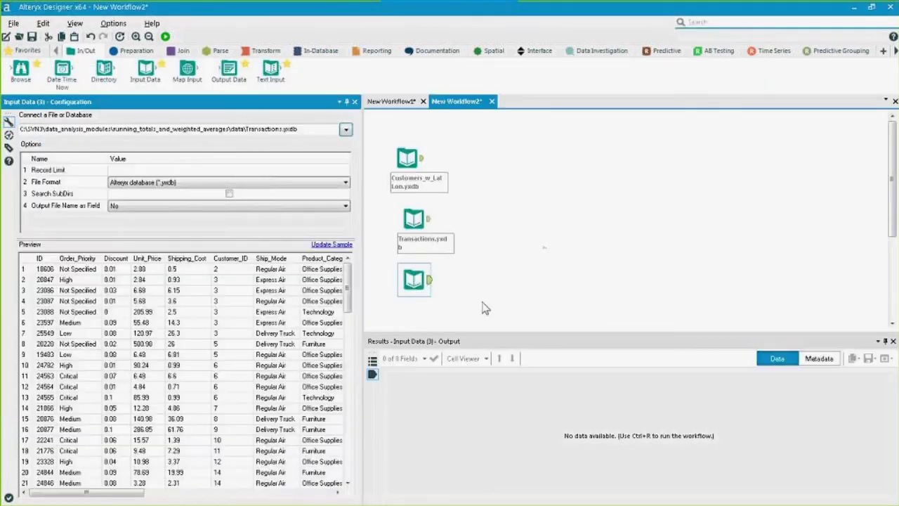
pyautogui.click(423, 288)
pyautogui.press('Delete')
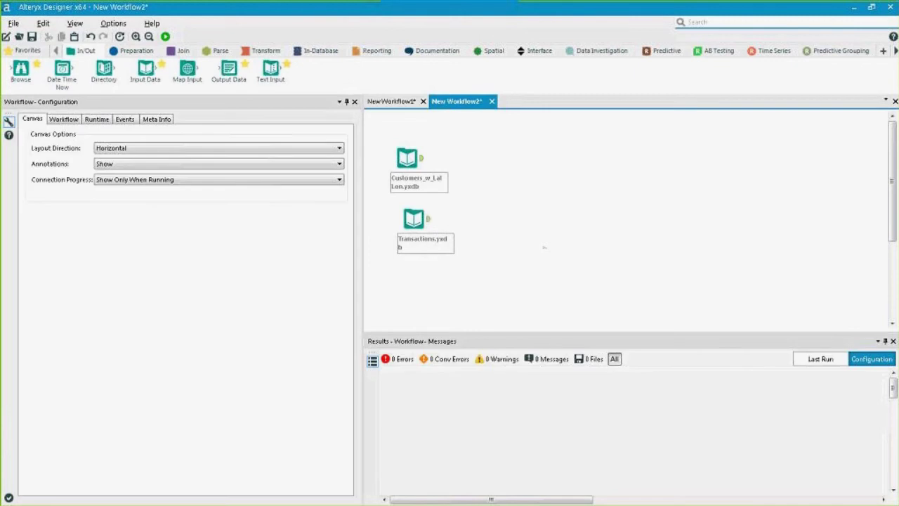
# Add an Input Data tool below the transactions input, connect it to Stores_w_SpatialObjLatLon.yxdb, and inspect the store records in its preview.
pyautogui.moveTo(146, 74); pyautogui.dragTo(420, 279)
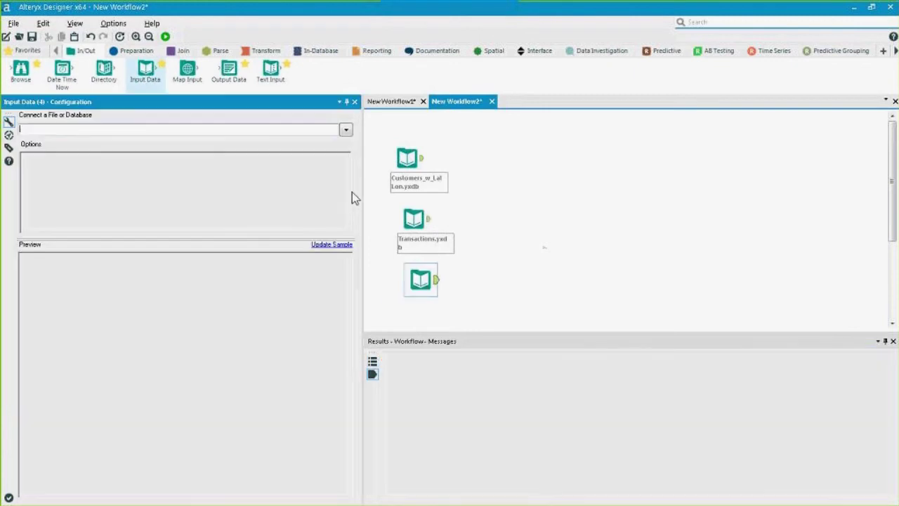
pyautogui.click(345, 132)
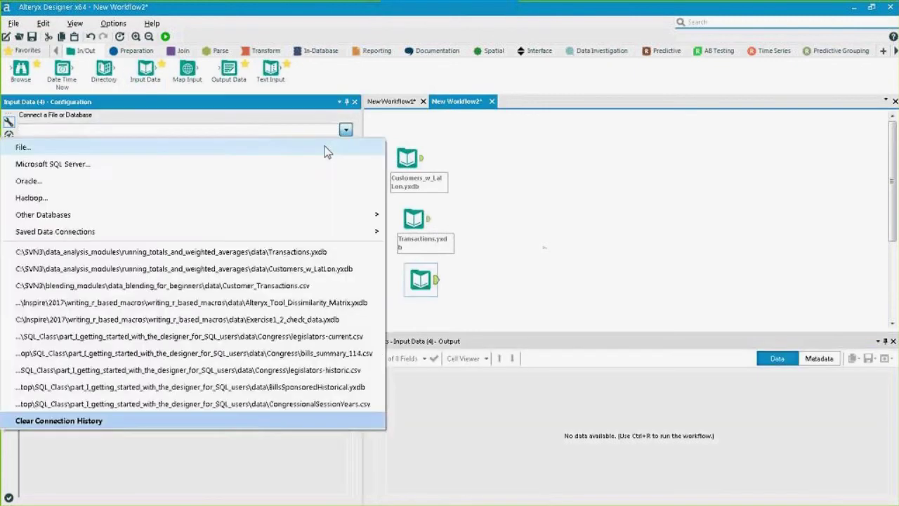
pyautogui.click(325, 146)
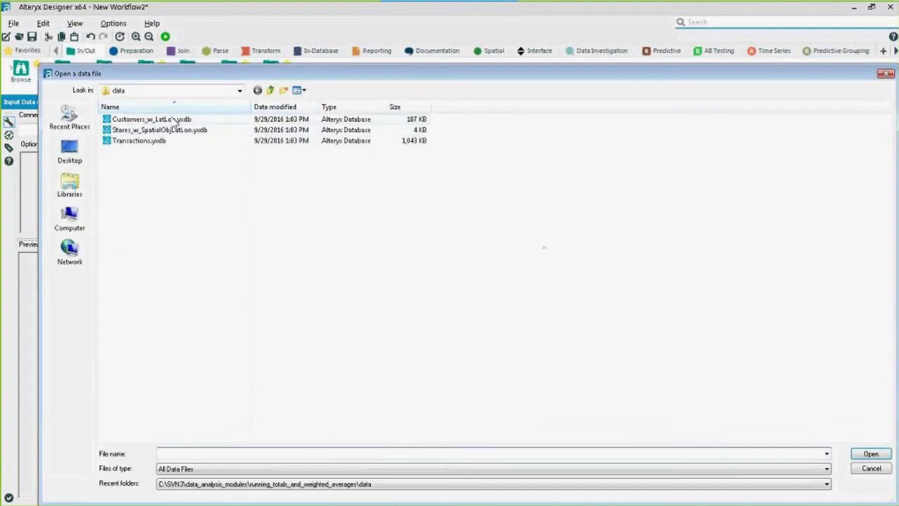
pyautogui.click(160, 131)
pyautogui.doubleClick(160, 131)
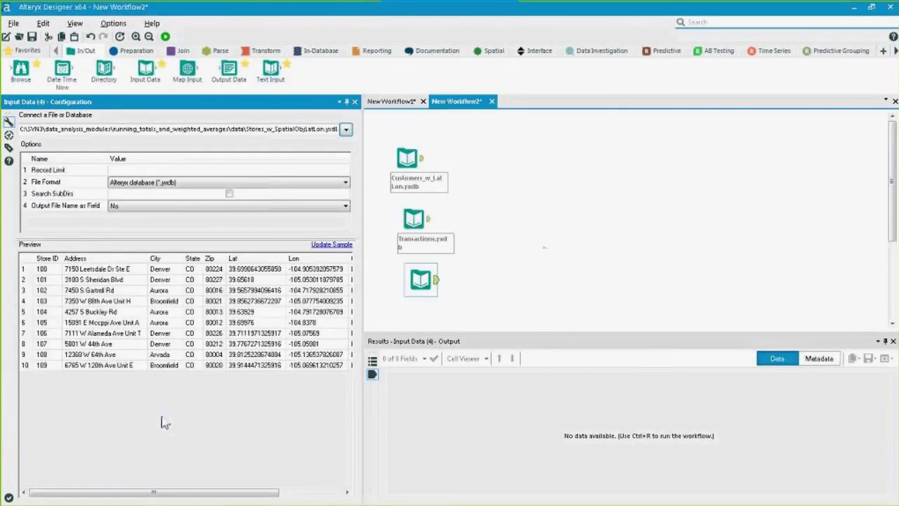
pyautogui.moveTo(54, 291); pyautogui.dragTo(98, 302)
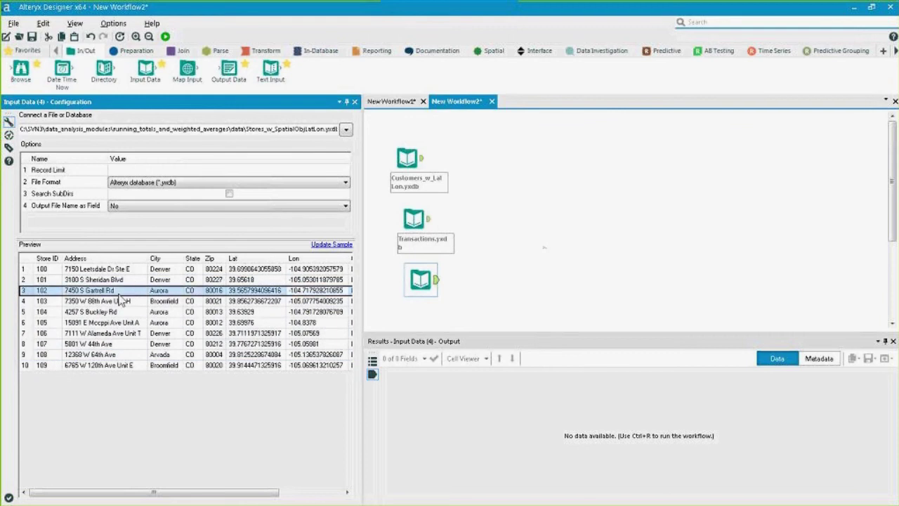
pyautogui.moveTo(269, 270); pyautogui.dragTo(323, 376)
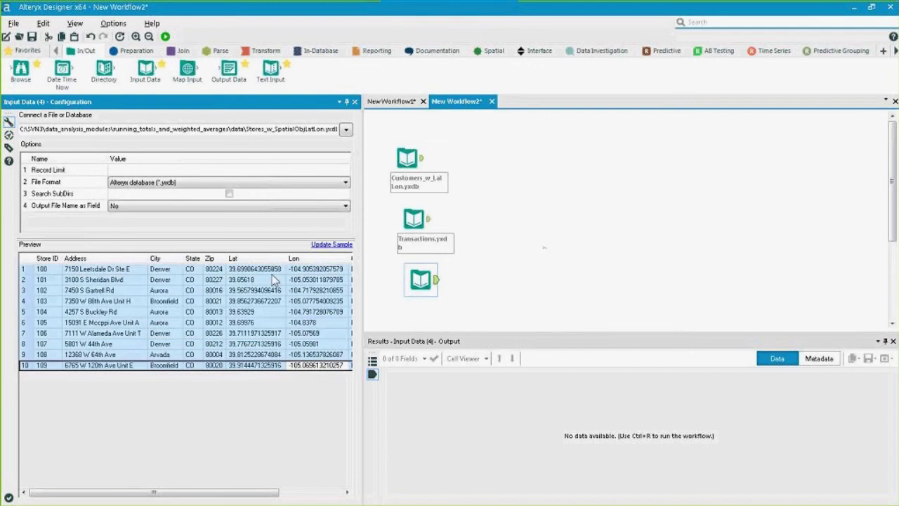
# Align the customers, transactions and stores Input Data tools in one evenly spaced vertical column.
pyautogui.click(407, 156)
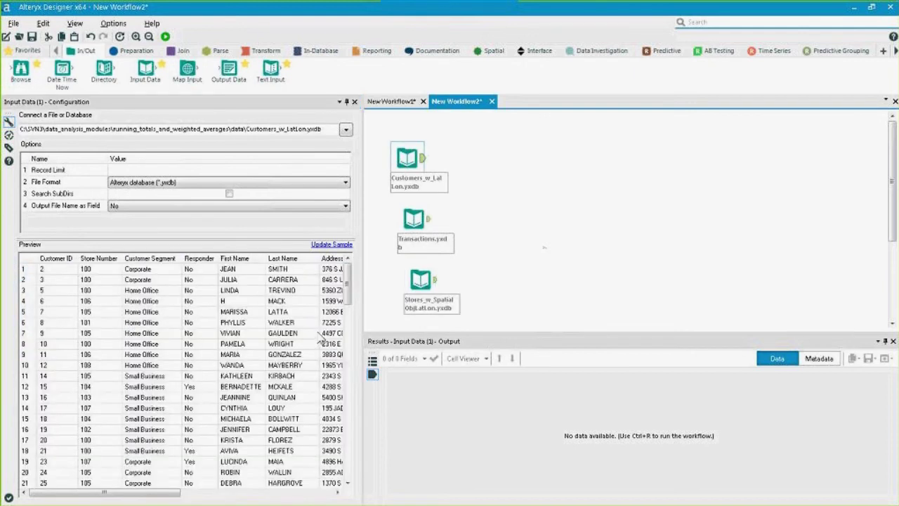
pyautogui.click(443, 303)
pyautogui.click(408, 157)
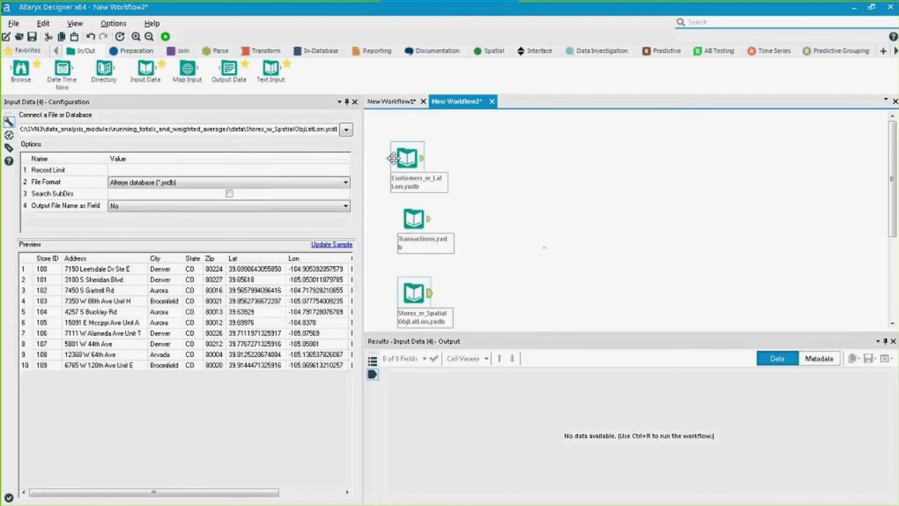
pyautogui.click(413, 291)
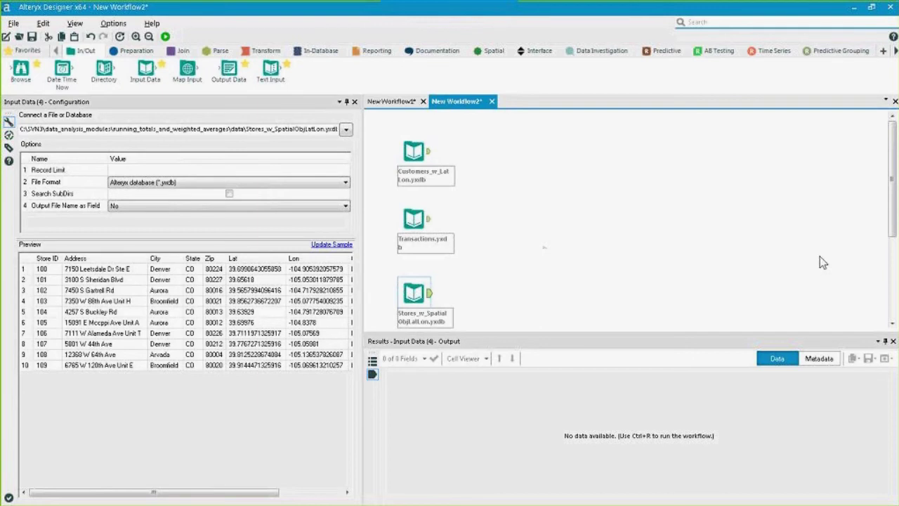
# Check the customers' Lat and Lon fields and attach a Create Points spatial tool to the Customers_w_LatLon.yxdb input.
pyautogui.click(491, 51)
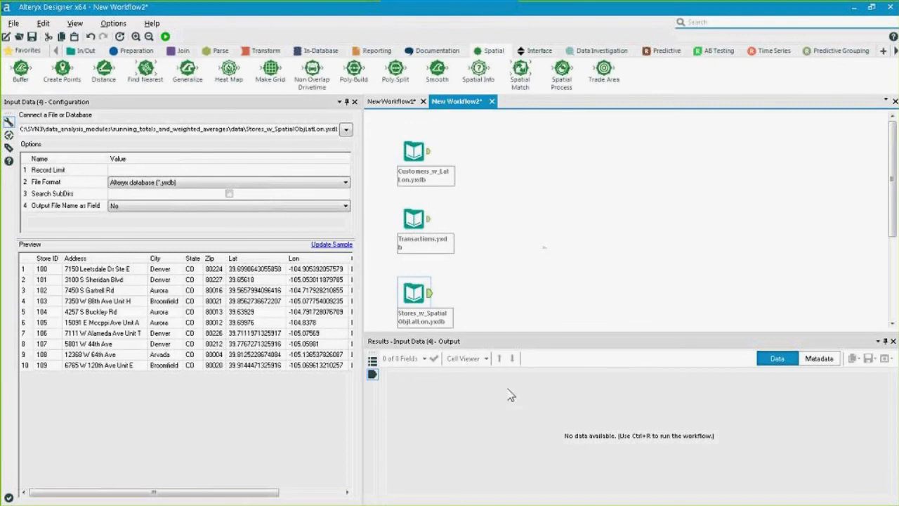
pyautogui.click(414, 151)
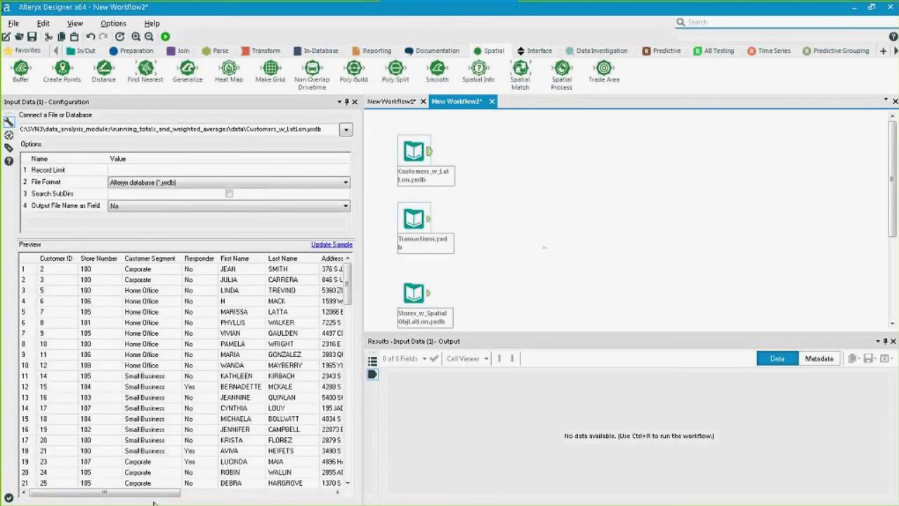
pyautogui.moveTo(158, 498); pyautogui.dragTo(320, 500)
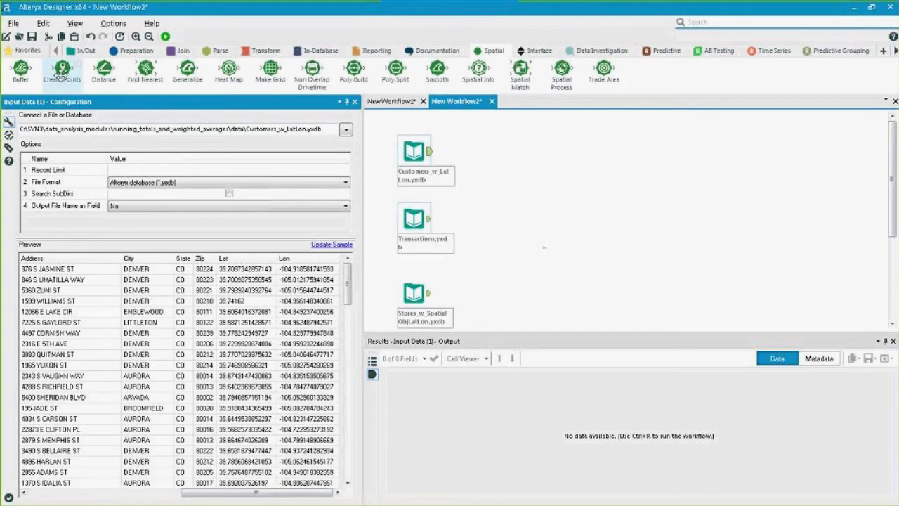
pyautogui.moveTo(62, 69); pyautogui.dragTo(482, 152)
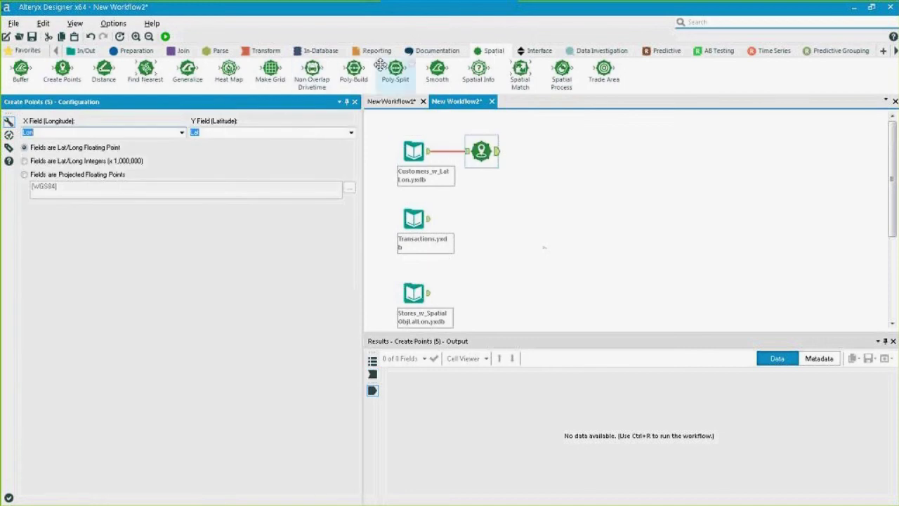
# Search the tools for "create poi", place a second Create Points tool on the canvas, and delete that extra tool.
pyautogui.click(717, 23)
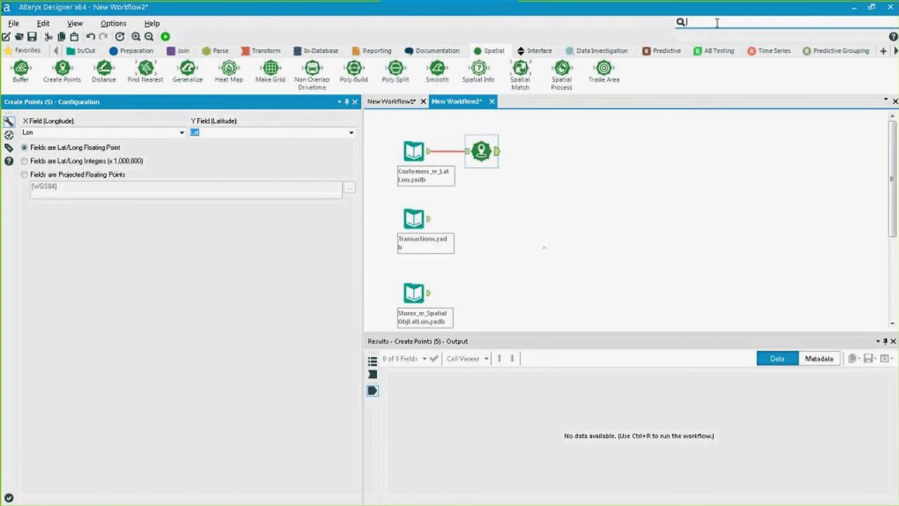
pyautogui.write('create pr')
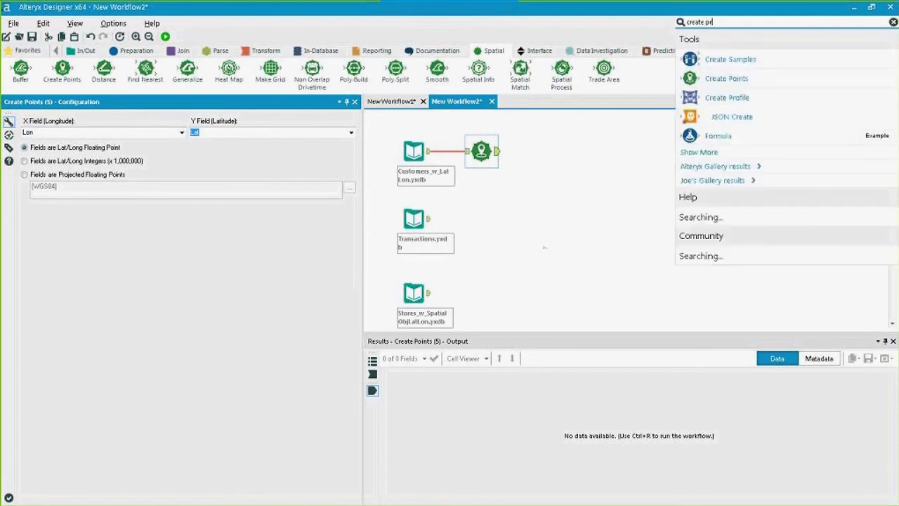
pyautogui.write('o')
pyautogui.press('BackSpace')
pyautogui.press('BackSpace')
pyautogui.write('oi')
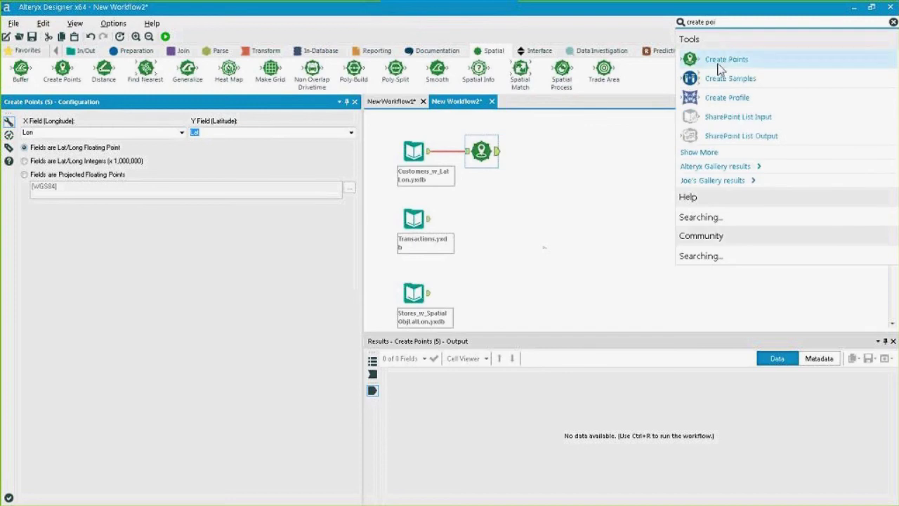
pyautogui.moveTo(719, 64); pyautogui.dragTo(576, 151)
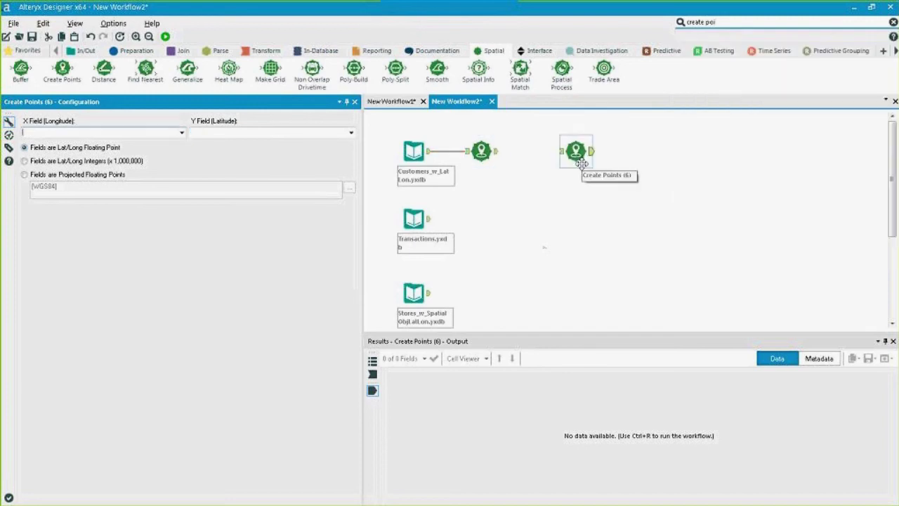
pyautogui.press('Delete')
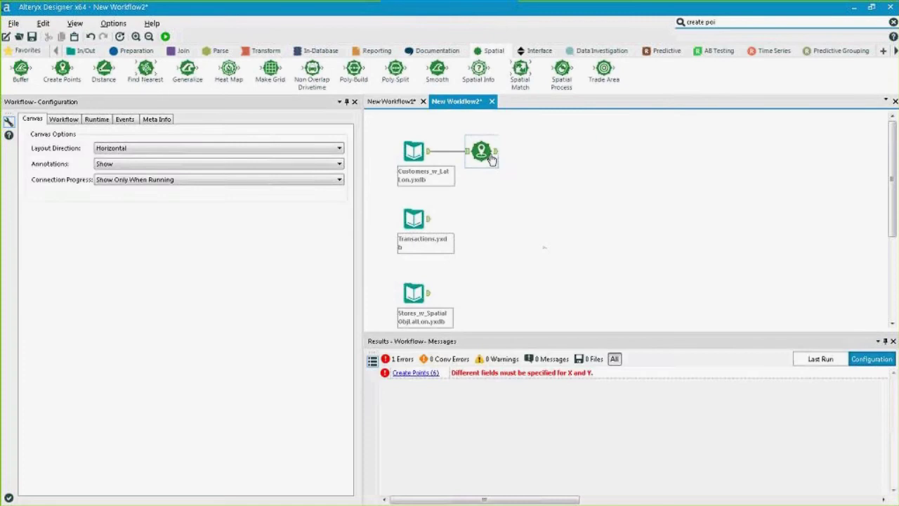
# Check that the Create Points tool uses Lon as the X field and Lat as the Y field with Lat/Long floating point values.
pyautogui.click(489, 153)
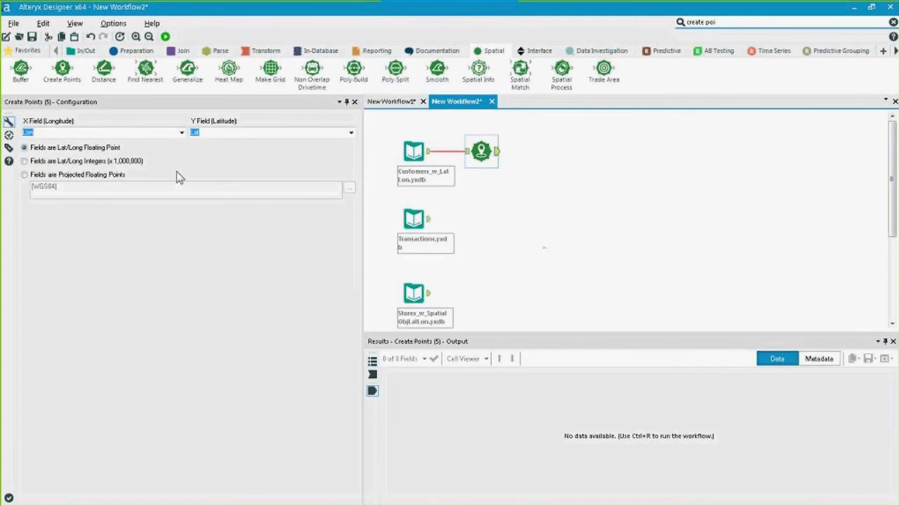
pyautogui.click(31, 132)
pyautogui.moveTo(31, 132); pyautogui.dragTo(23, 128)
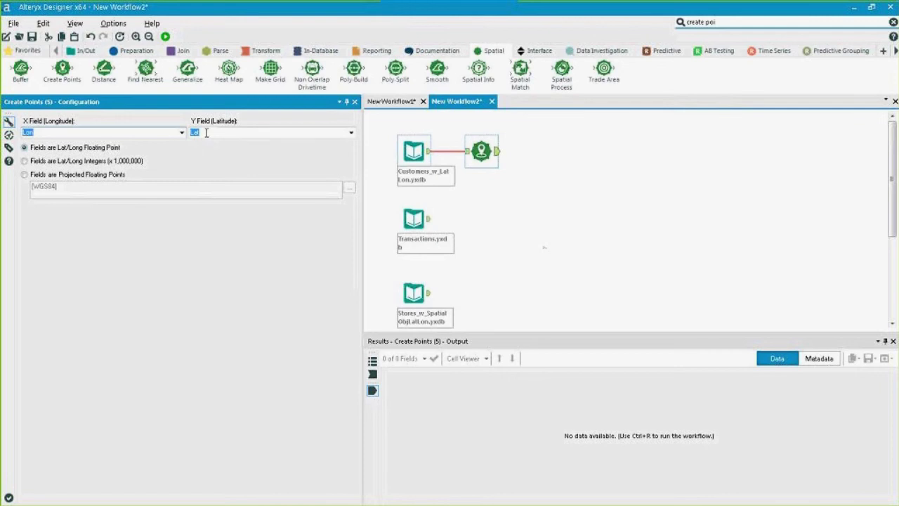
pyautogui.click(580, 227)
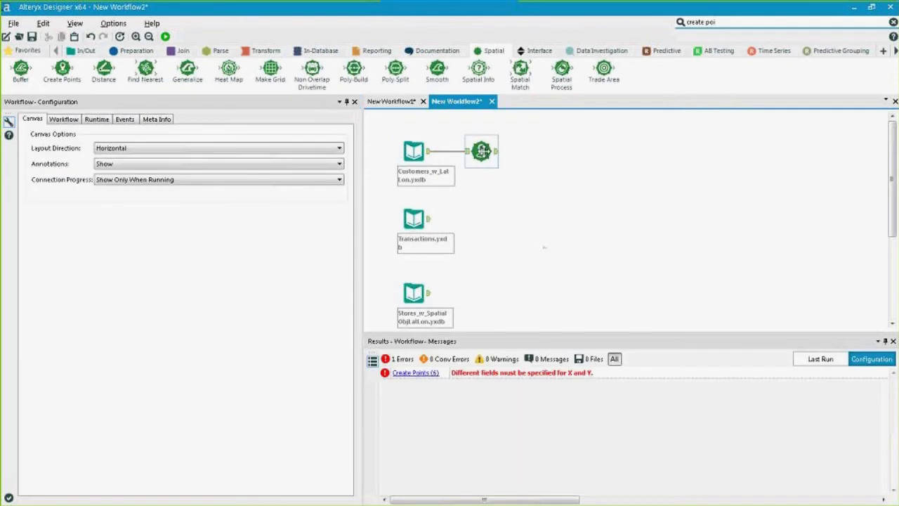
# Attach a Browse tool to the Create Points output and run the workflow to map the customer points.
pyautogui.click(481, 151)
pyautogui.click(82, 50)
pyautogui.moveTo(20, 68); pyautogui.dragTo(548, 153)
pyautogui.hotkey('ctrl', 'r')
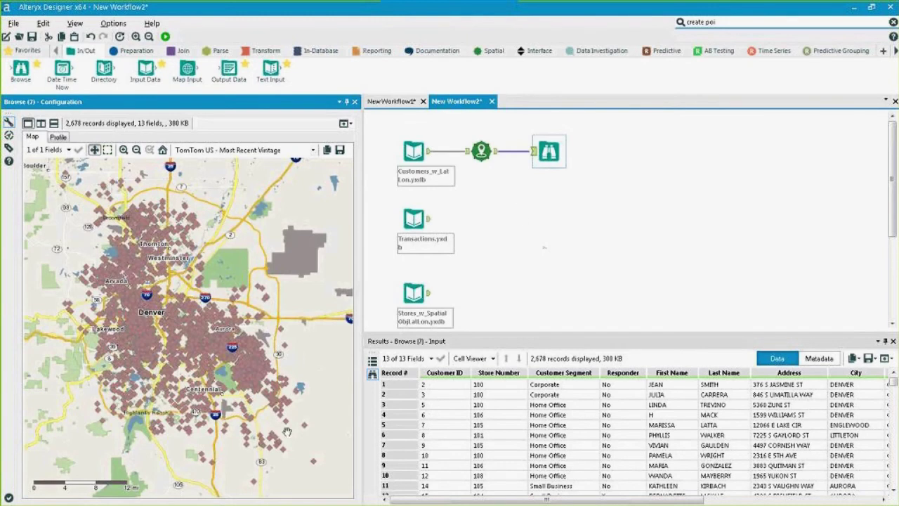
# Preview the customer map without a base map and with USGS North America - Most Recent Vintage, and restore TomTom US - Most Recent Vintage.
pyautogui.click(306, 150)
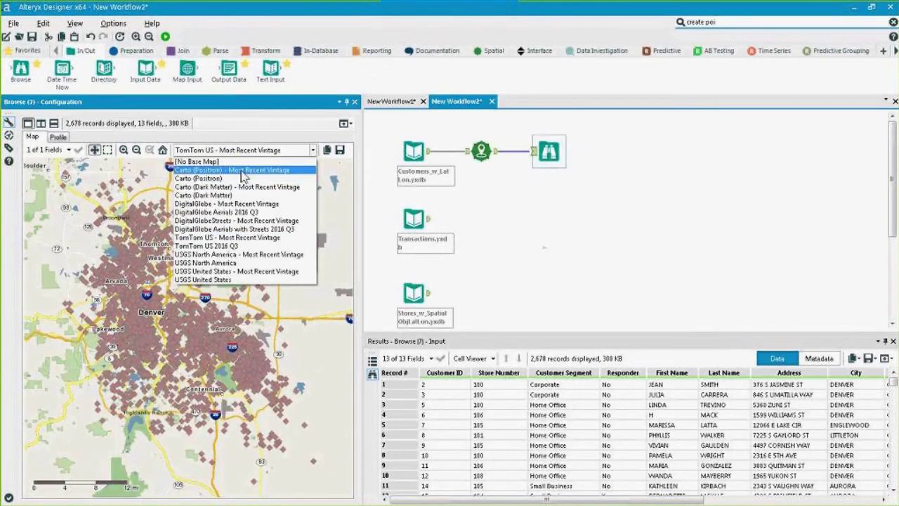
pyautogui.click(197, 161)
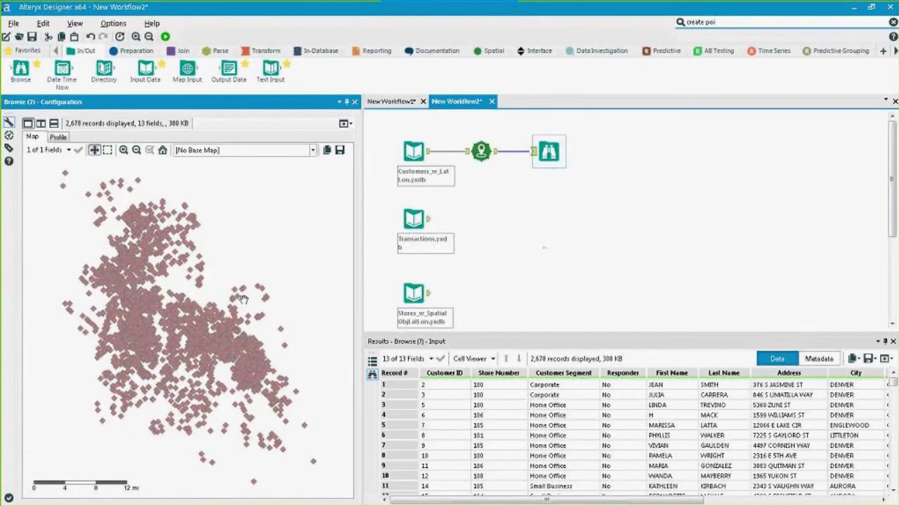
pyautogui.click(262, 152)
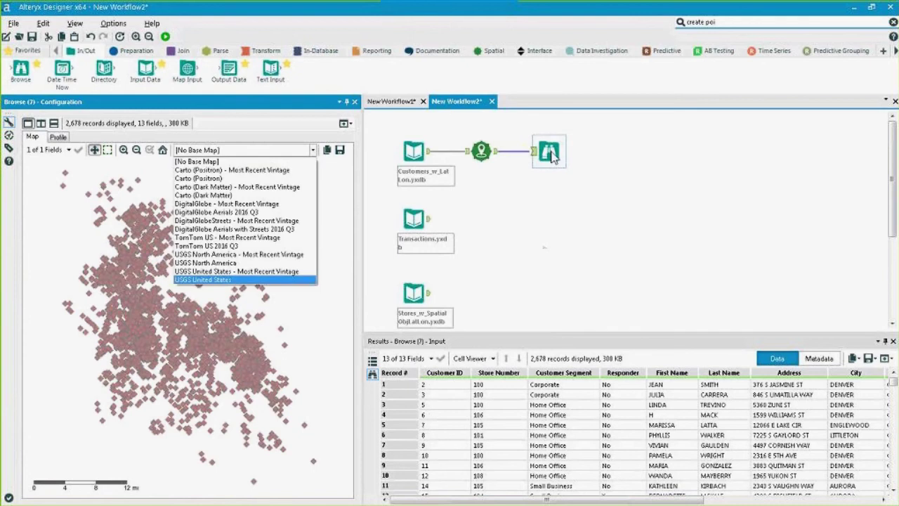
pyautogui.click(224, 255)
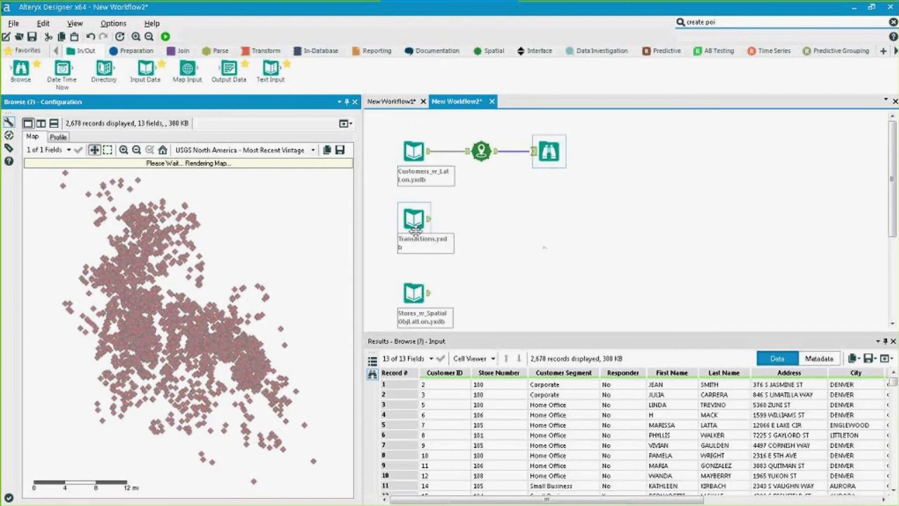
pyautogui.click(268, 149)
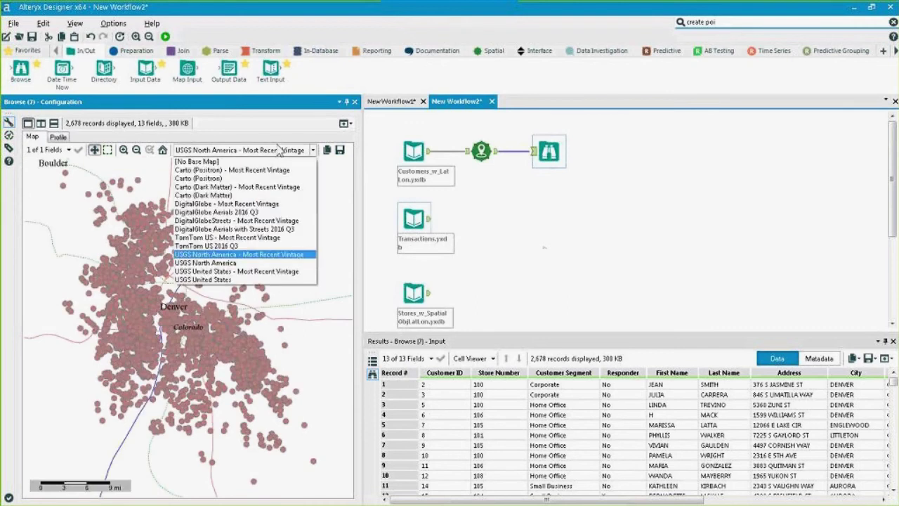
pyautogui.click(210, 241)
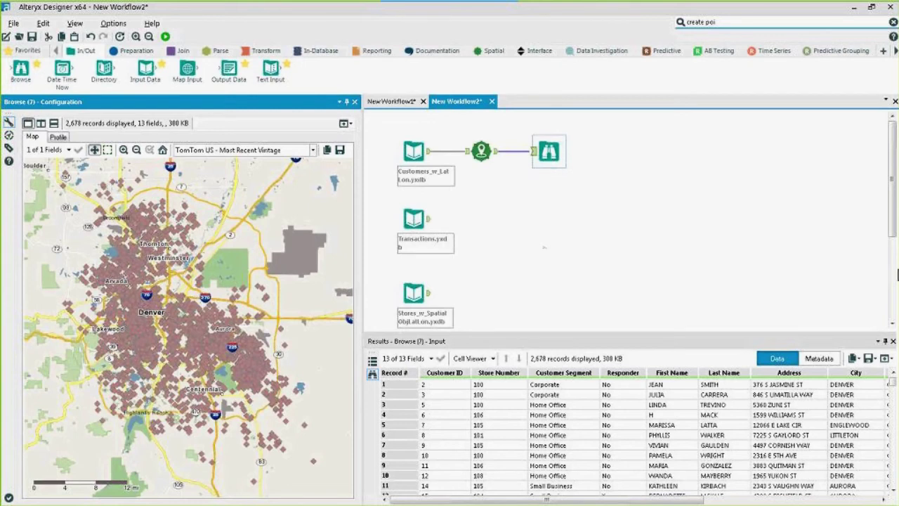
# Examine the records of the Transactions.yxdb input, looking at repeated transactions per Customer_ID.
pyautogui.click(413, 220)
pyautogui.click(435, 439)
pyautogui.scroll(-3, 443, 441)
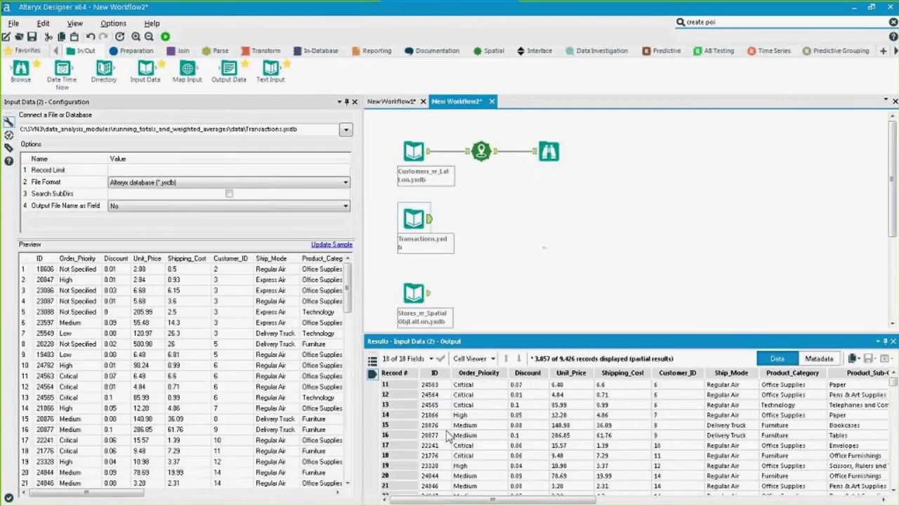
pyautogui.moveTo(430, 425); pyautogui.dragTo(462, 467)
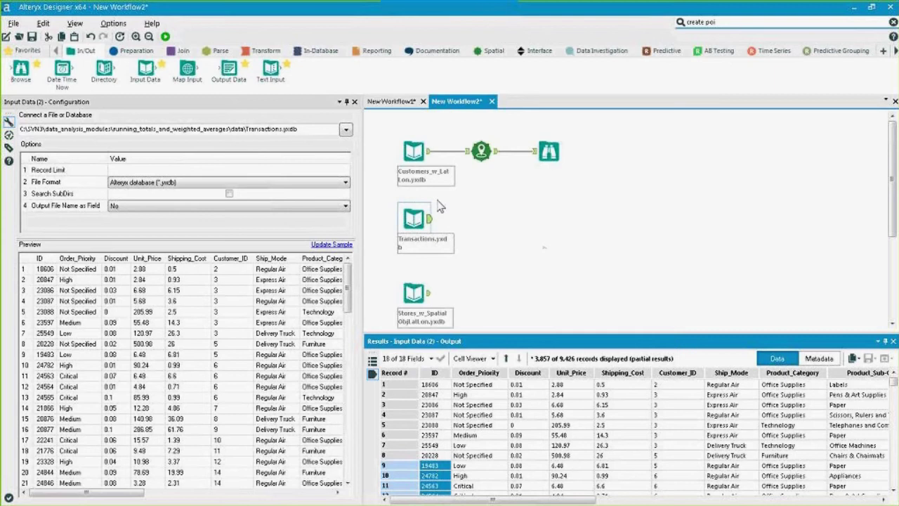
pyautogui.click(46, 271)
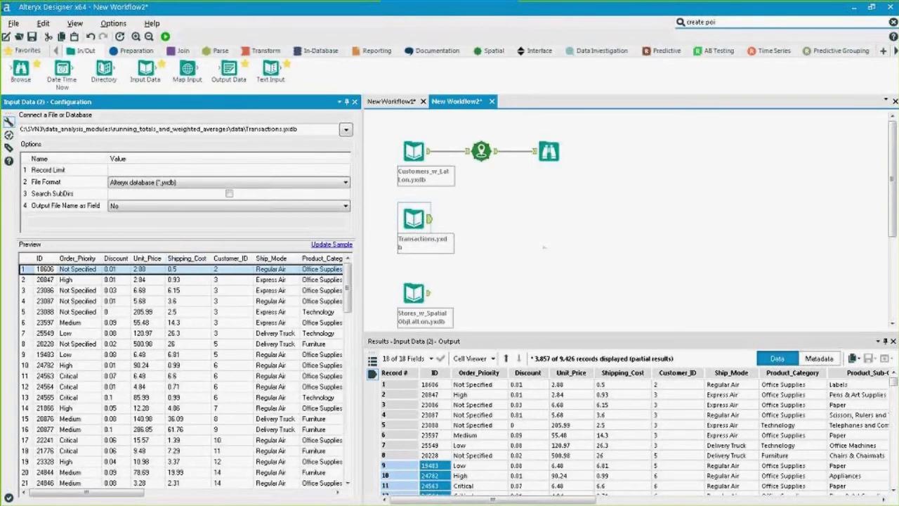
# Attach a Summarize tool to the Transactions.yxdb input and add a GroupBy action on Customer_ID.
pyautogui.click(271, 50)
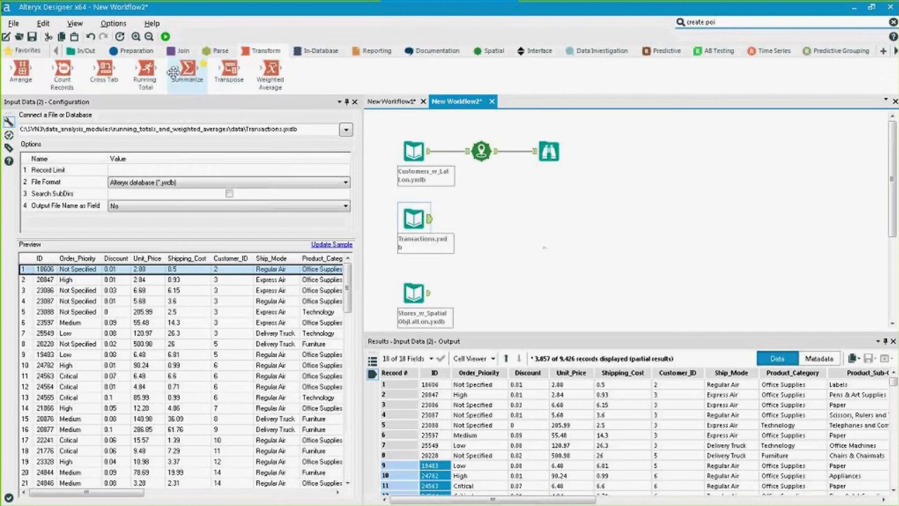
pyautogui.moveTo(187, 70); pyautogui.dragTo(483, 219)
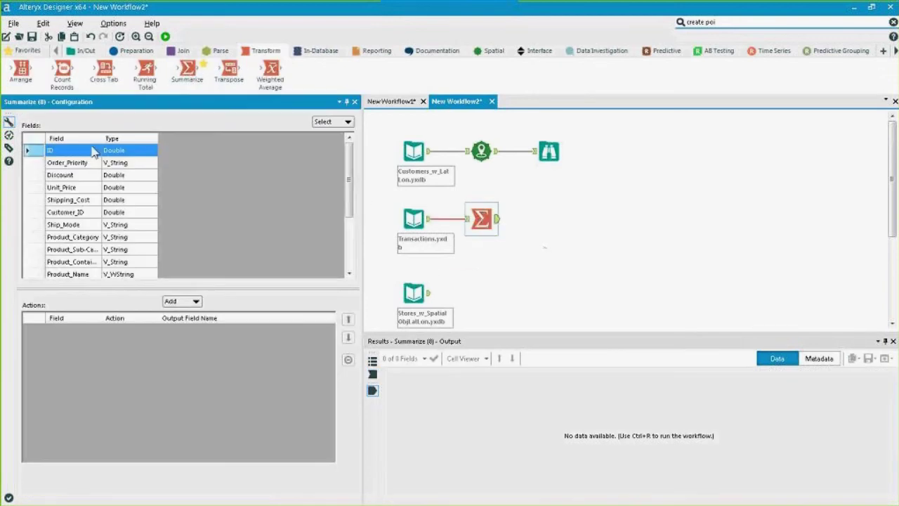
pyautogui.click(92, 212)
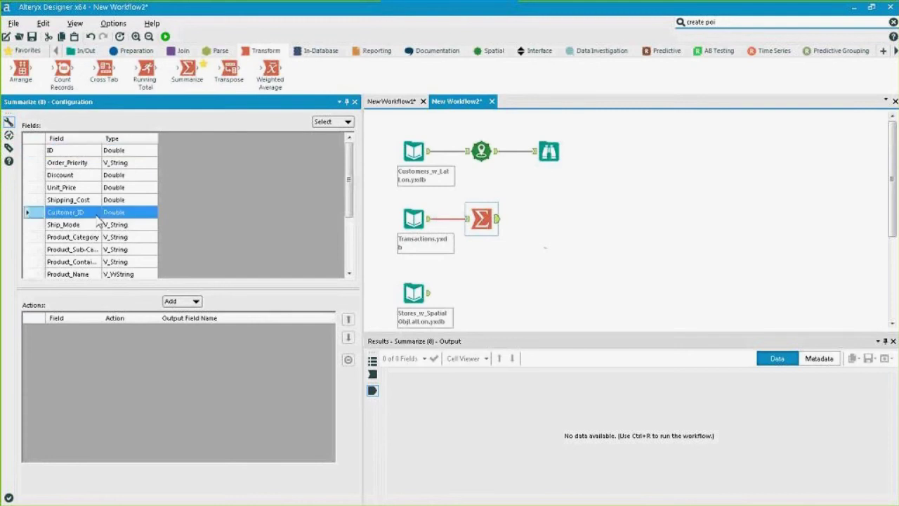
pyautogui.click(179, 300)
pyautogui.click(181, 298)
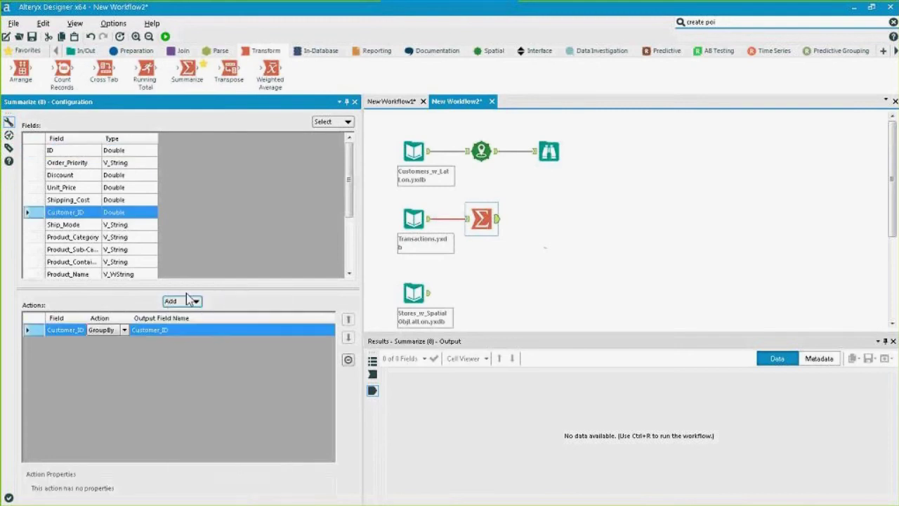
# Add a Sum action on the Sales field in the Summarize tool.
pyautogui.scroll(-3, 104, 229)
pyautogui.click(98, 249)
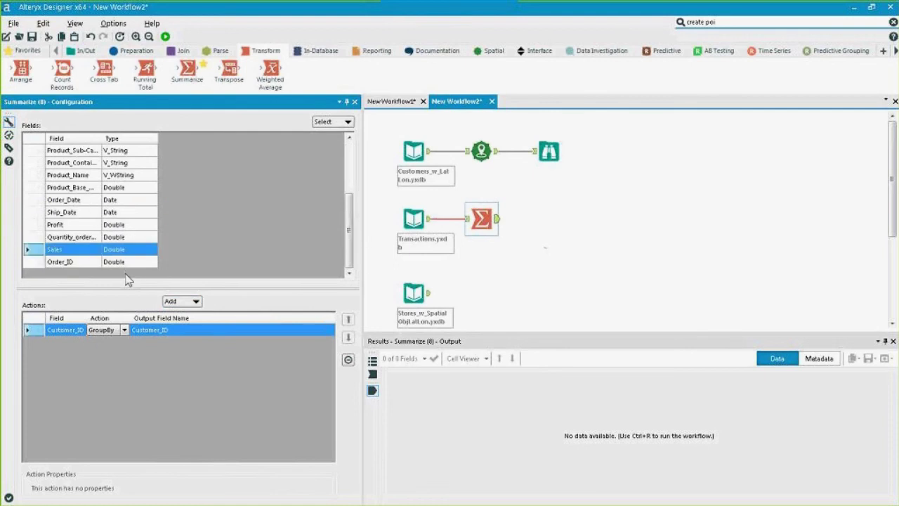
pyautogui.click(182, 301)
pyautogui.click(197, 309)
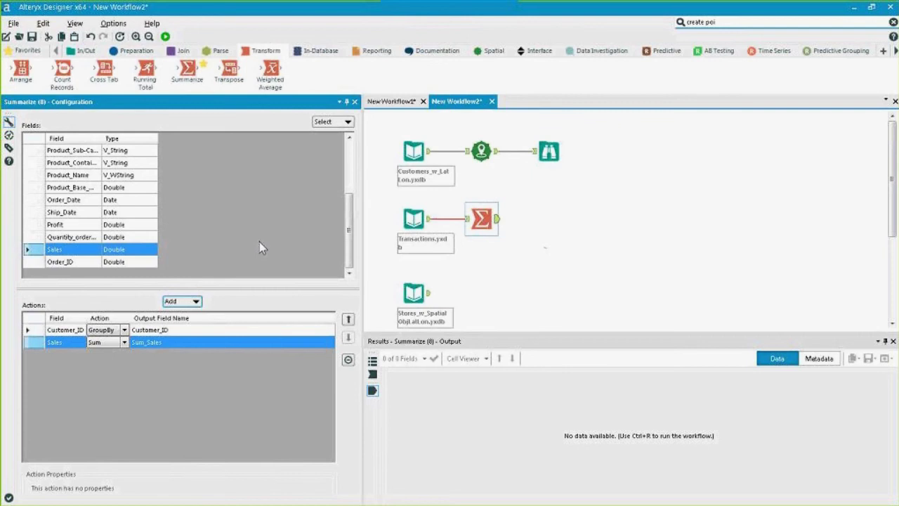
# Run the workflow and inspect the Summarize output's sales total for each customer.
pyautogui.hotkey('ctrl', 'r')
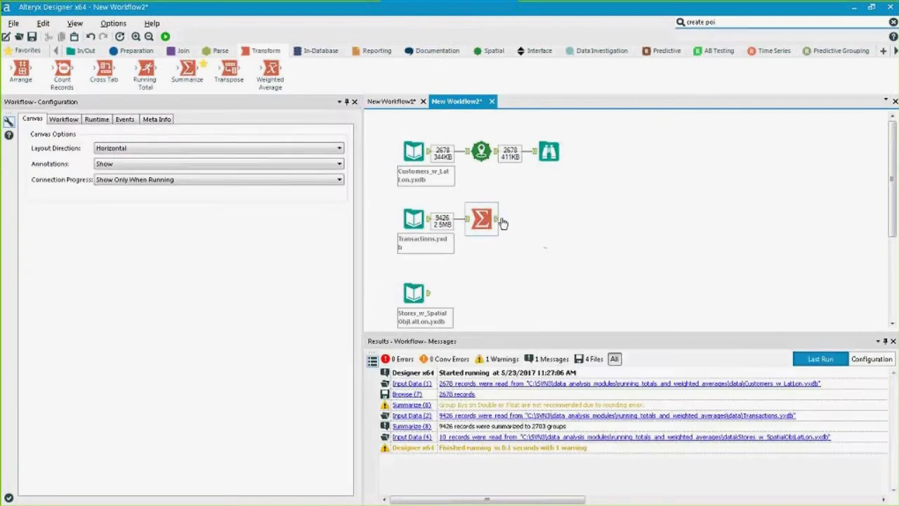
pyautogui.click(495, 223)
pyautogui.click(504, 396)
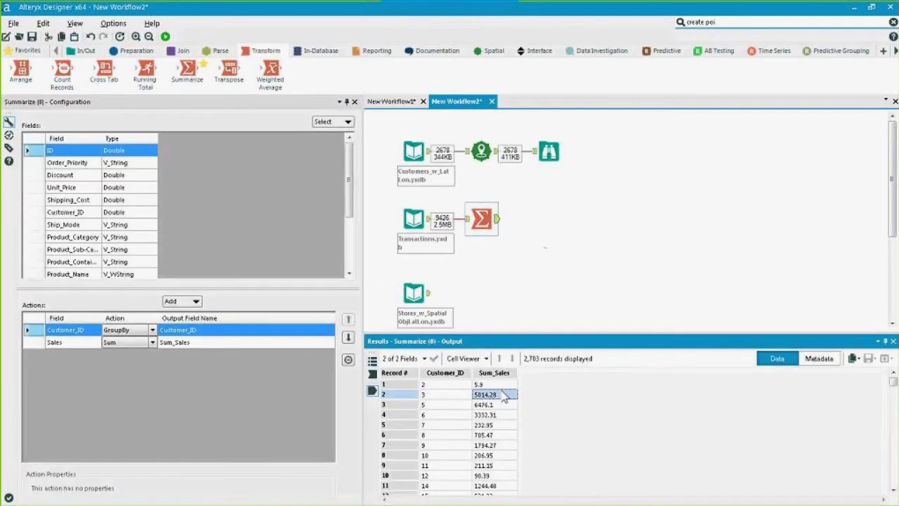
pyautogui.moveTo(498, 385); pyautogui.dragTo(502, 472)
pyautogui.click(503, 467)
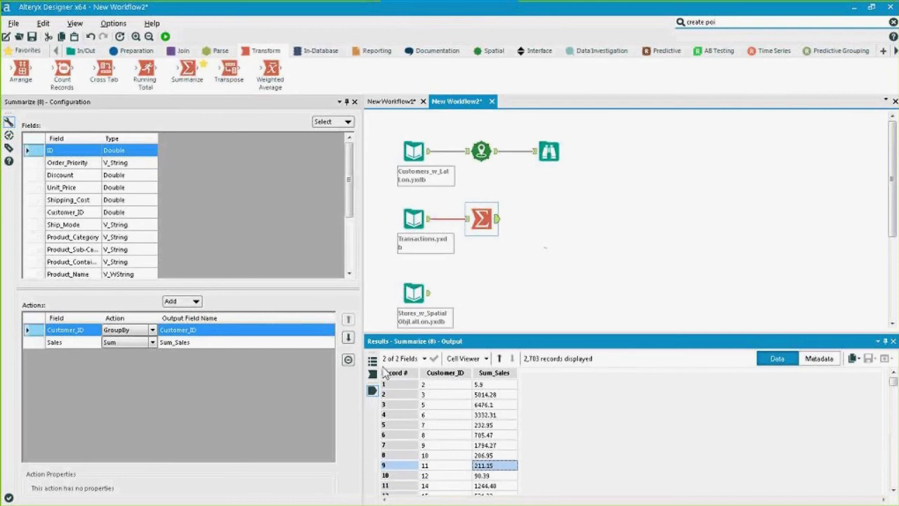
pyautogui.moveTo(480, 384); pyautogui.dragTo(415, 394)
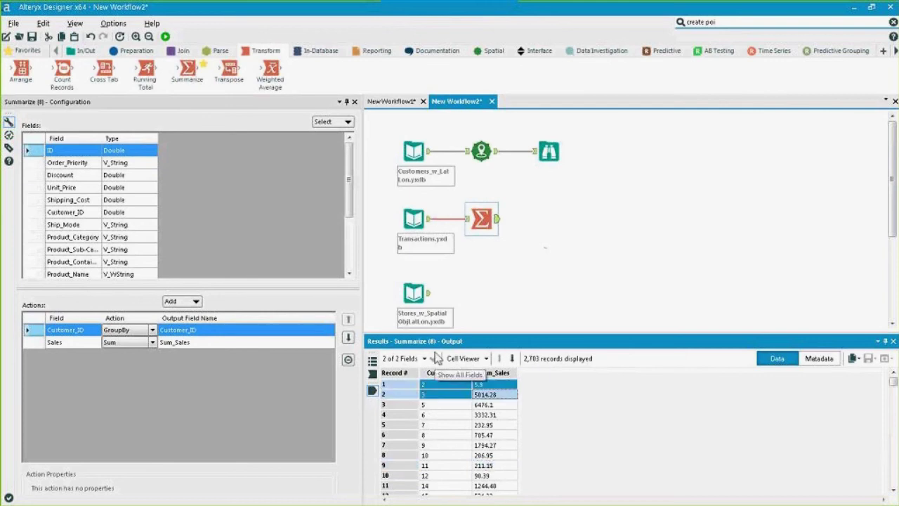
# Review the Summarize output field names and compare its Customer_ID values with the Customer ID column of the Create Points output.
pyautogui.click(226, 330)
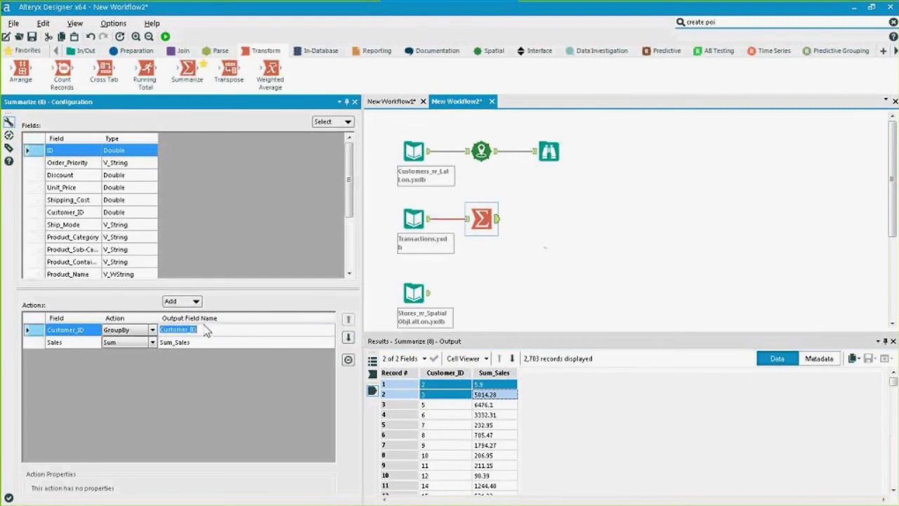
pyautogui.click(204, 340)
pyautogui.press('Up')
pyautogui.click(67, 225)
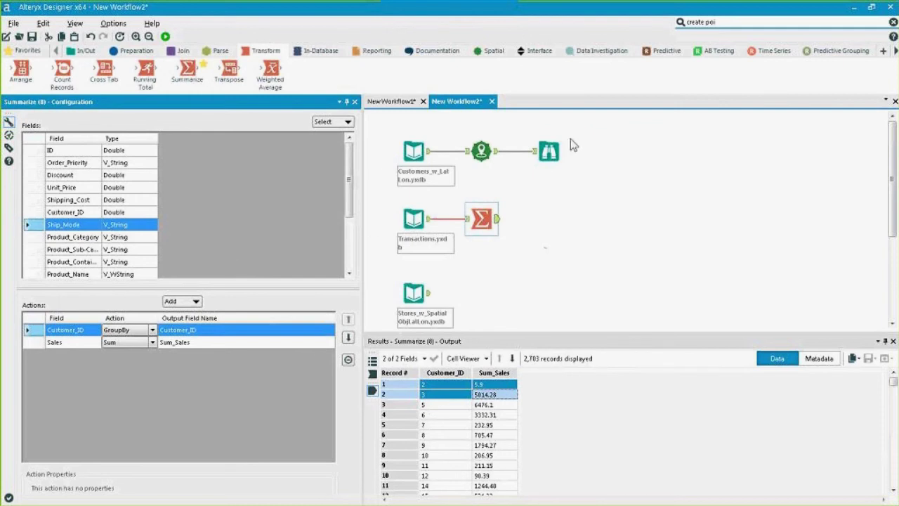
pyautogui.moveTo(484, 434); pyautogui.dragTo(478, 389)
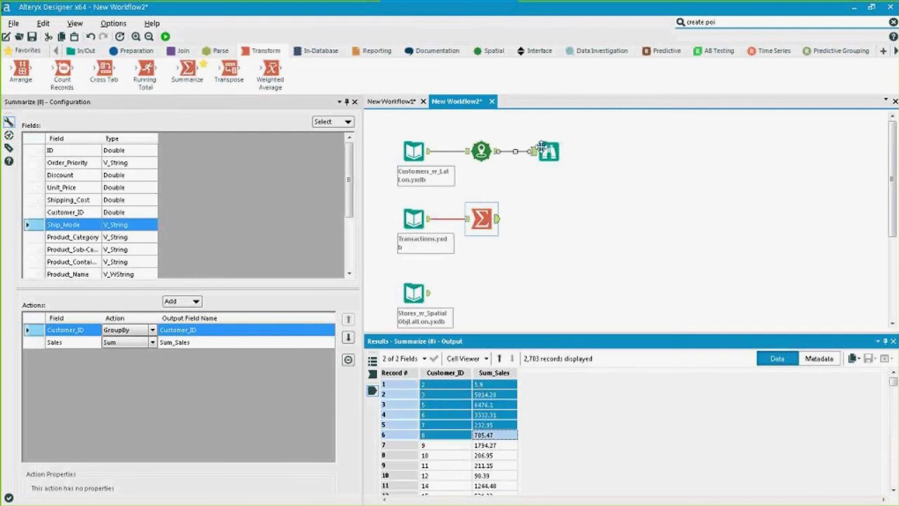
pyautogui.click(481, 151)
pyautogui.moveTo(445, 384); pyautogui.dragTo(452, 460)
pyautogui.click(604, 280)
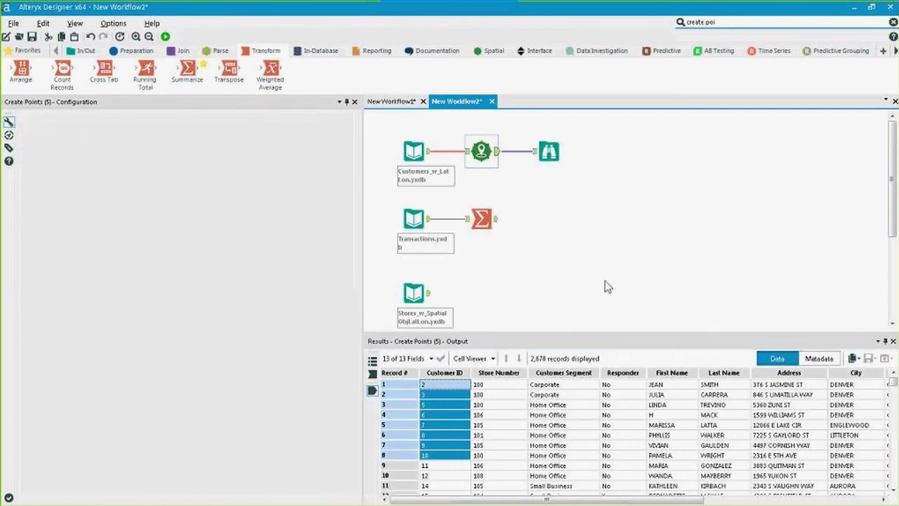
# Add a Join tool with the Create Points output as its left input and the Summarize output as its right input.
pyautogui.click(181, 51)
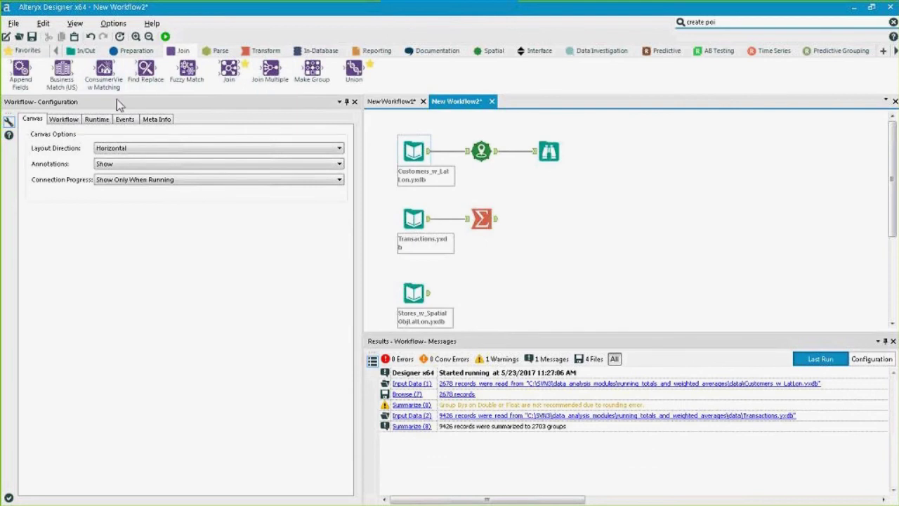
pyautogui.moveTo(211, 74); pyautogui.dragTo(535, 184)
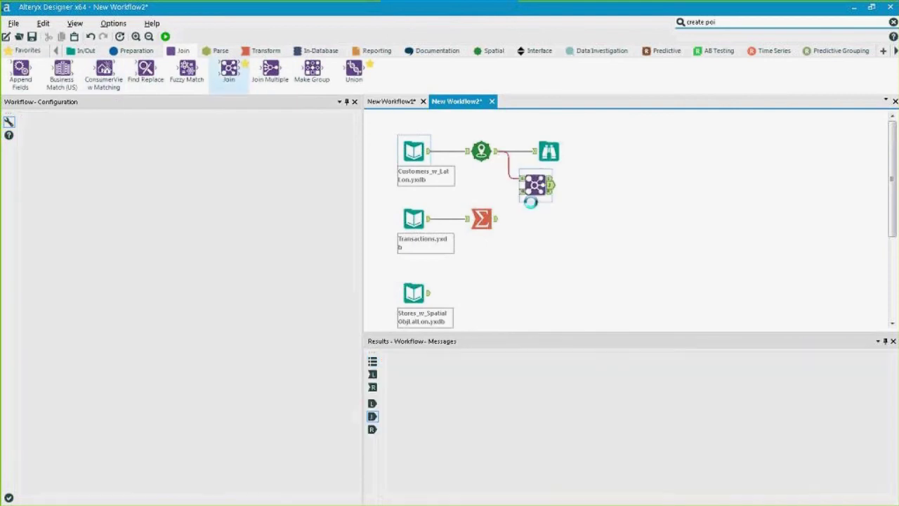
pyautogui.moveTo(495, 219); pyautogui.dragTo(565, 188)
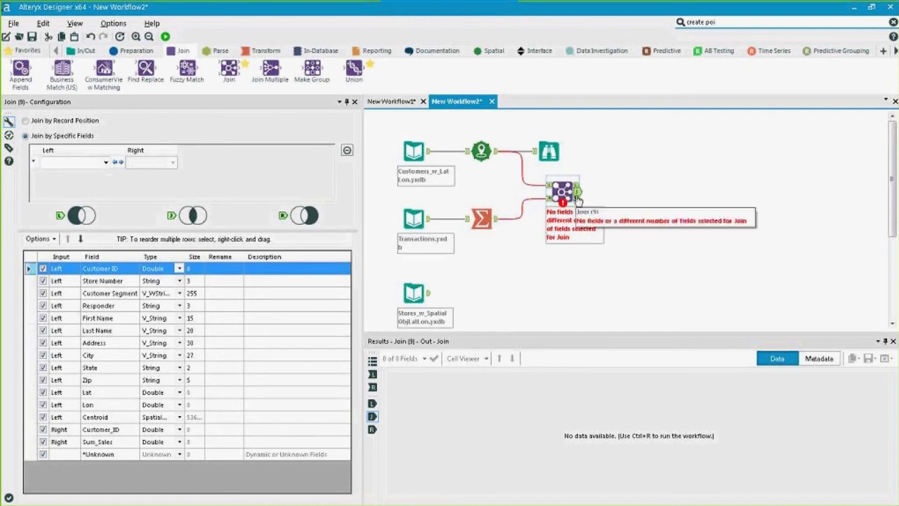
pyautogui.moveTo(578, 199); pyautogui.dragTo(628, 194)
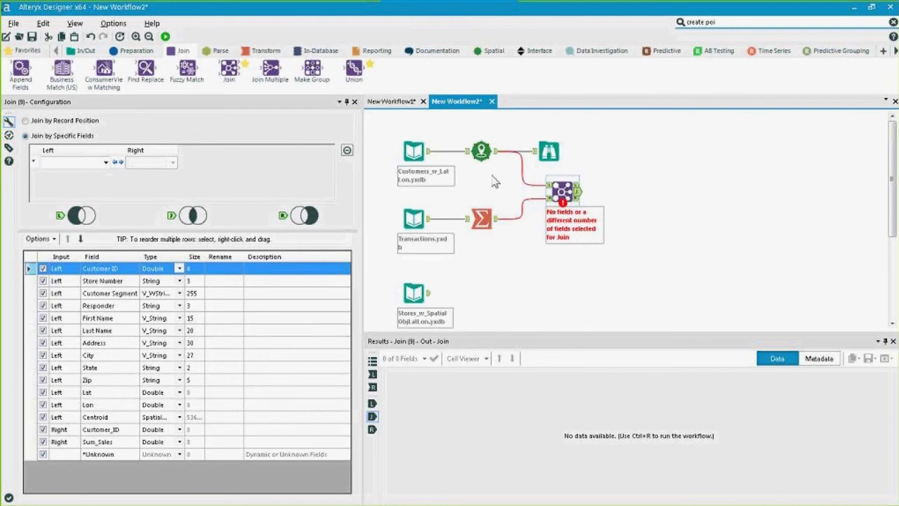
# Configure the Join tool to match Customer ID from the left input with Customer_ID from the right input.
pyautogui.click(479, 156)
pyautogui.click(481, 218)
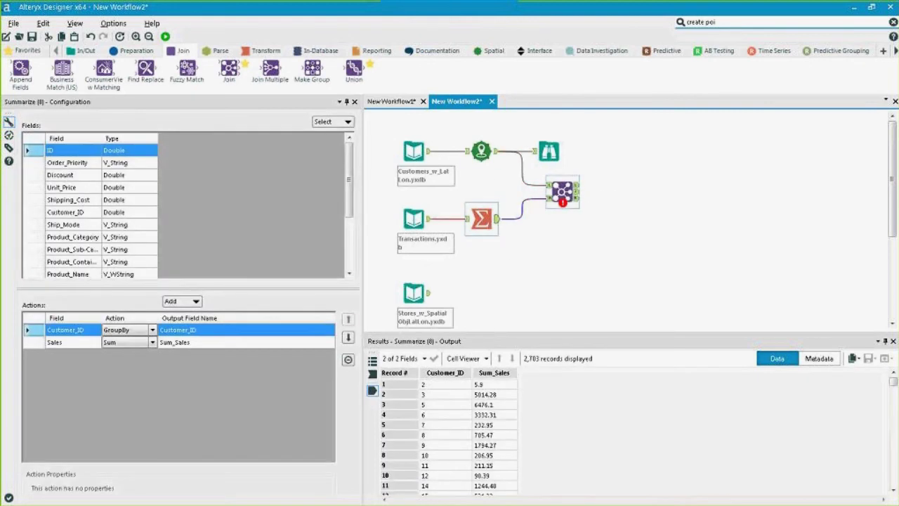
pyautogui.click(564, 193)
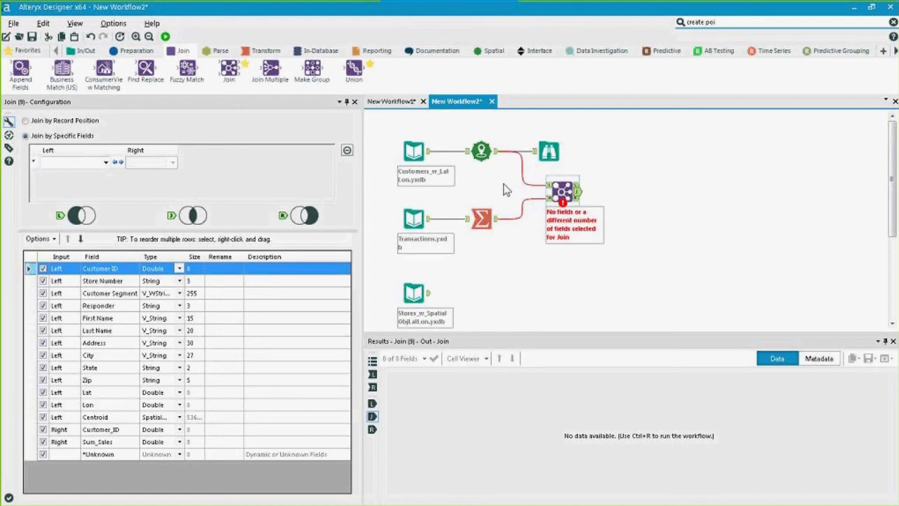
pyautogui.click(104, 162)
pyautogui.click(60, 173)
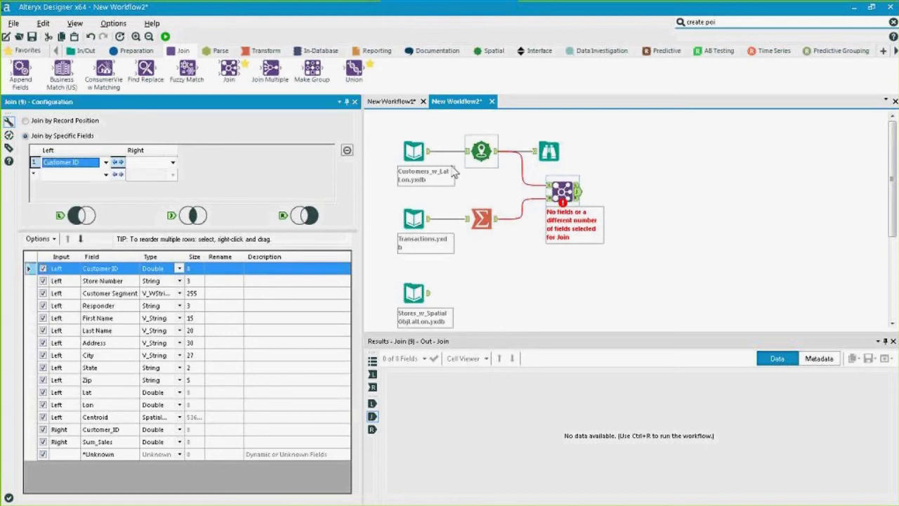
pyautogui.click(173, 162)
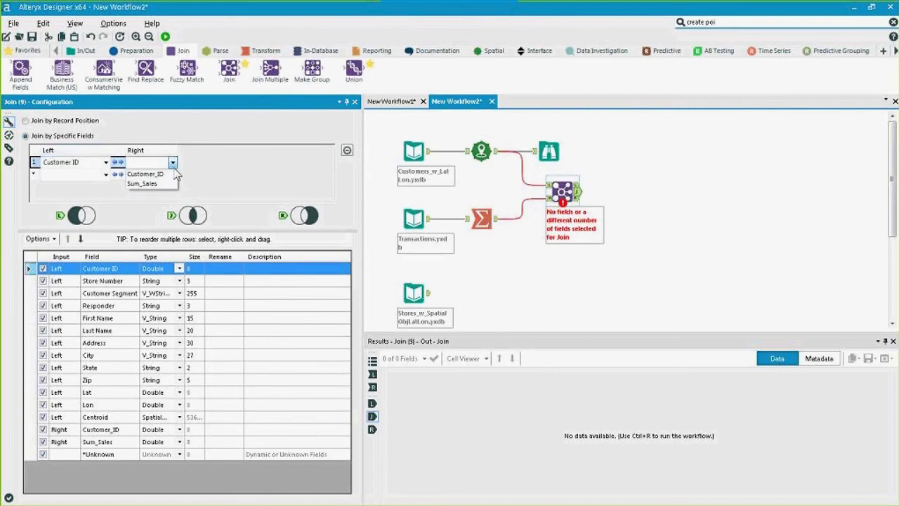
pyautogui.click(146, 174)
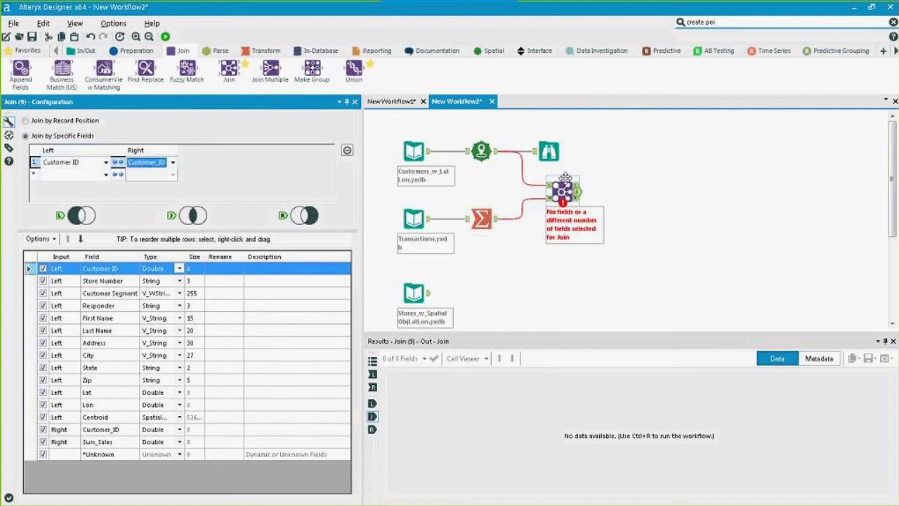
# Add a Browse tool to the Join tool's J output and run the workflow.
pyautogui.click(85, 50)
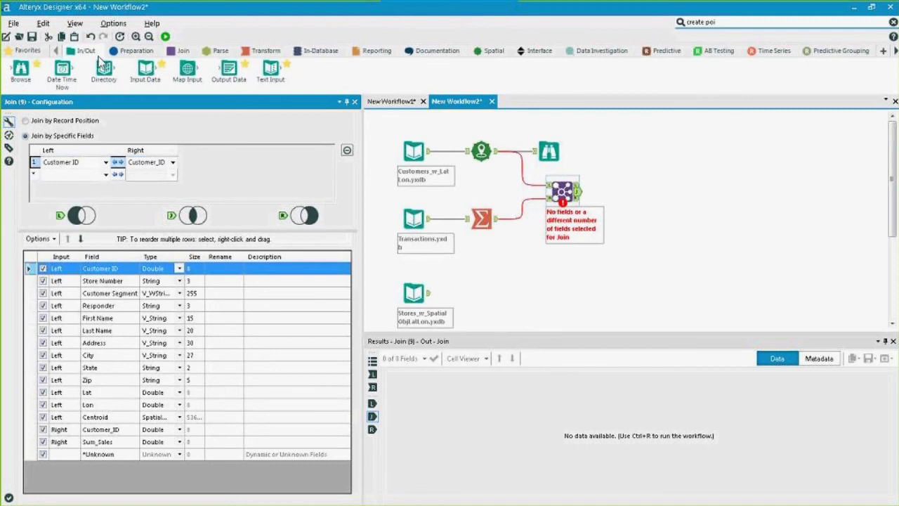
pyautogui.moveTo(20, 71); pyautogui.dragTo(616, 191)
pyautogui.hotkey('ctrl', 'r')
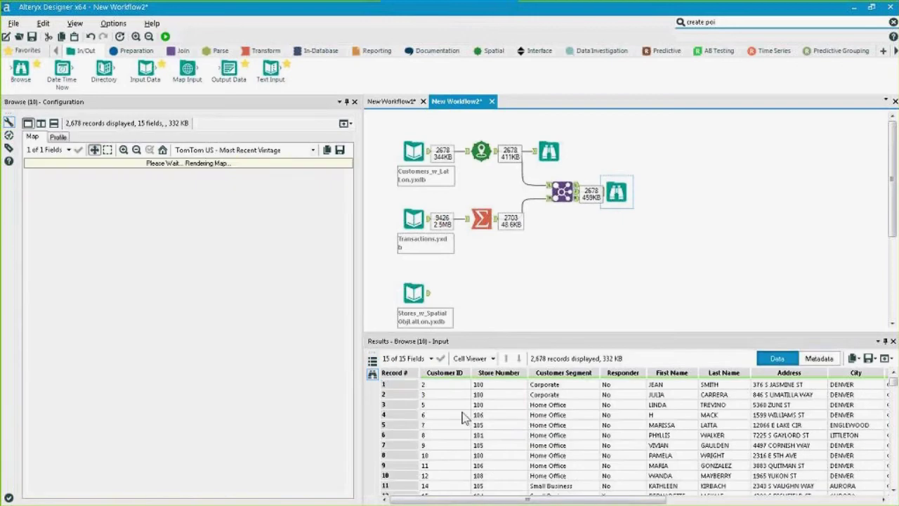
# Examine the joined records across all fields, including the customer details, Centroid, Customer_ID and Sum_Sales columns.
pyautogui.moveTo(442, 384); pyautogui.dragTo(750, 408)
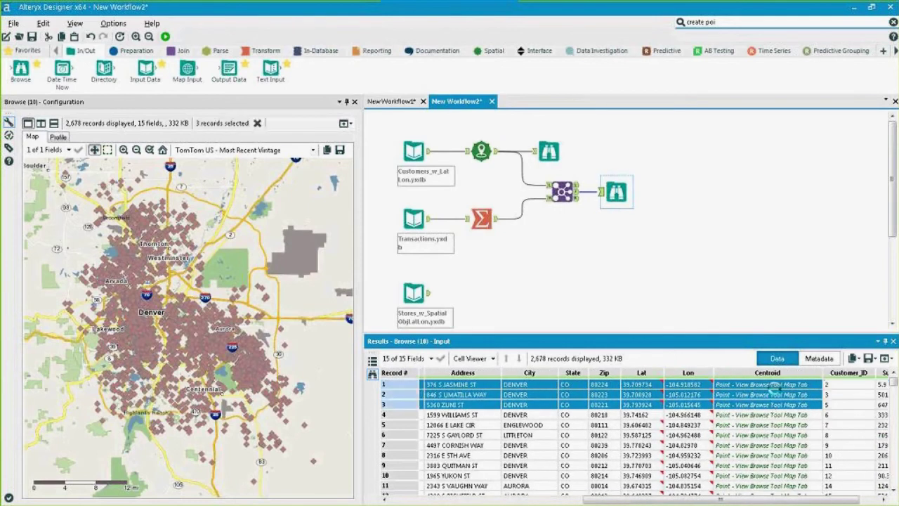
pyautogui.click(766, 384)
pyautogui.keyDown('shift'); pyautogui.click(766, 394); pyautogui.keyUp('shift')
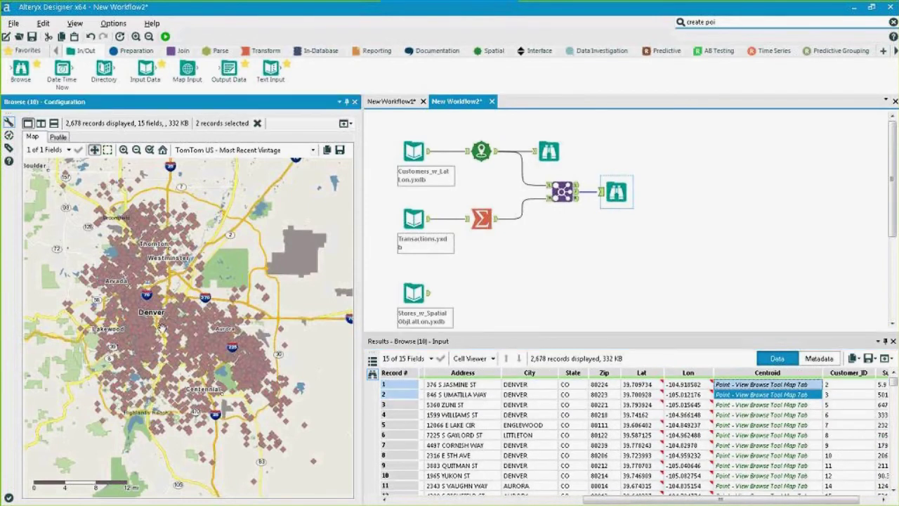
pyautogui.click(855, 385)
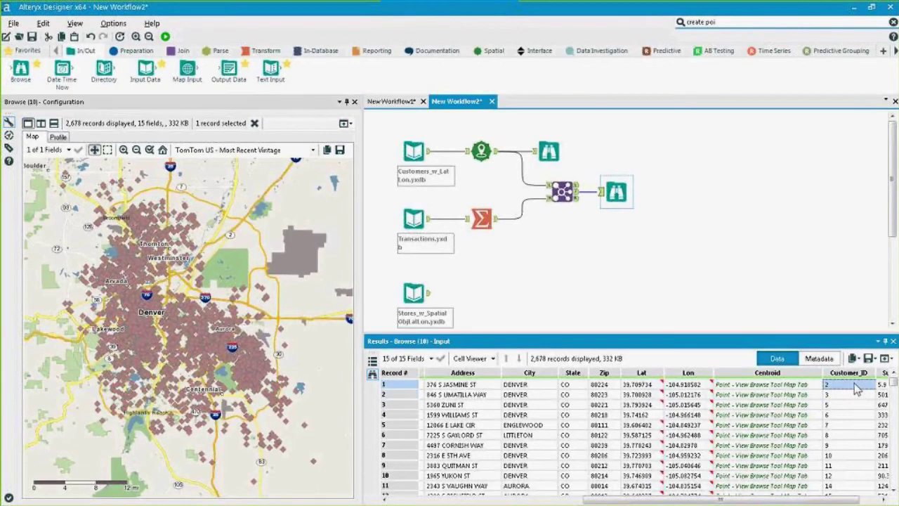
pyautogui.press('Right')
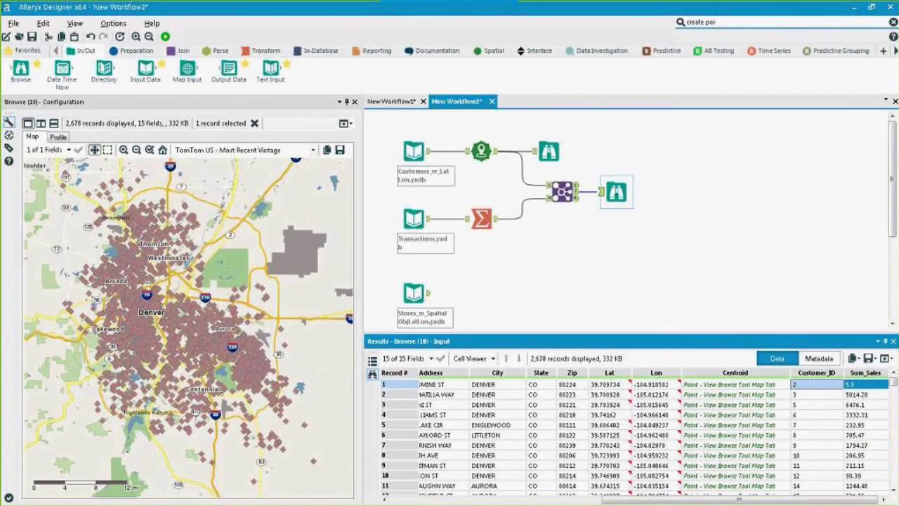
pyautogui.click(846, 384)
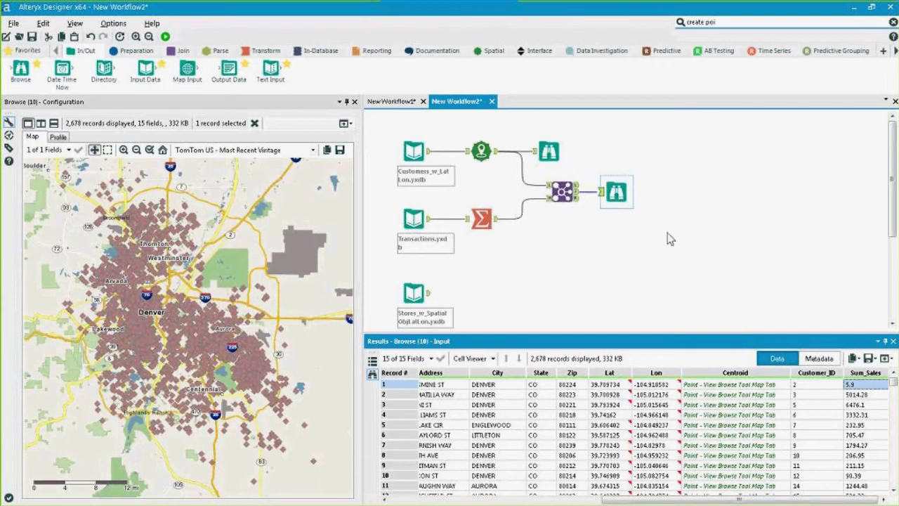
pyautogui.moveTo(648, 499); pyautogui.dragTo(480, 501)
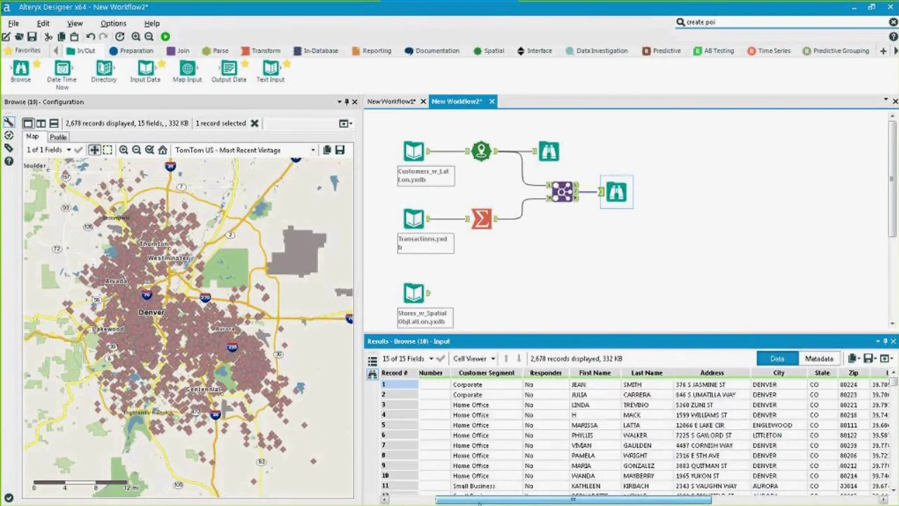
pyautogui.moveTo(462, 387); pyautogui.dragTo(811, 407)
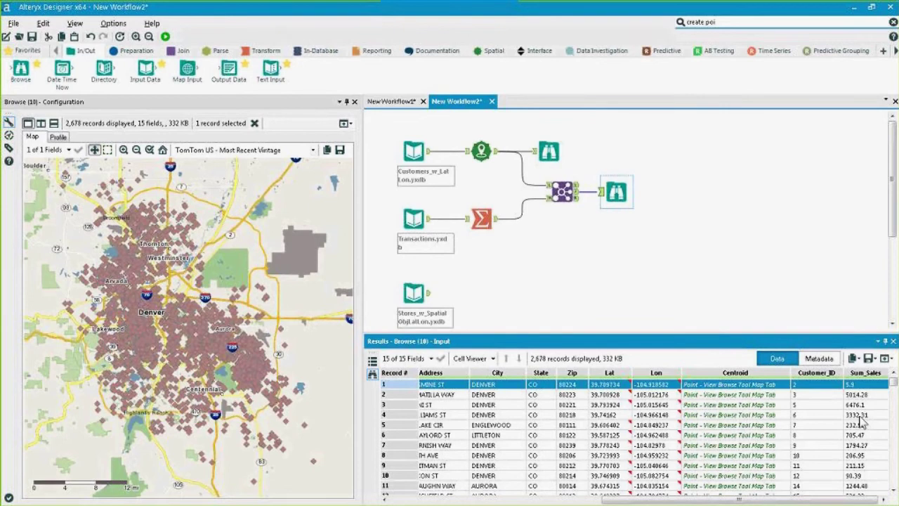
# Reposition the stores input just below the Summarize tool and compare its Store ID values with the Store Number column of the joined data.
pyautogui.moveTo(429, 316); pyautogui.dragTo(750, 261)
pyautogui.moveTo(561, 291); pyautogui.dragTo(501, 285)
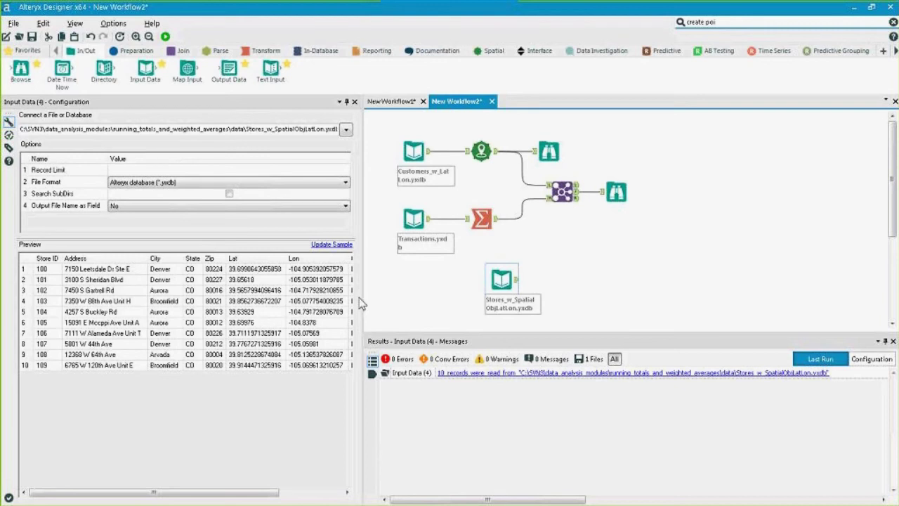
pyautogui.click(616, 191)
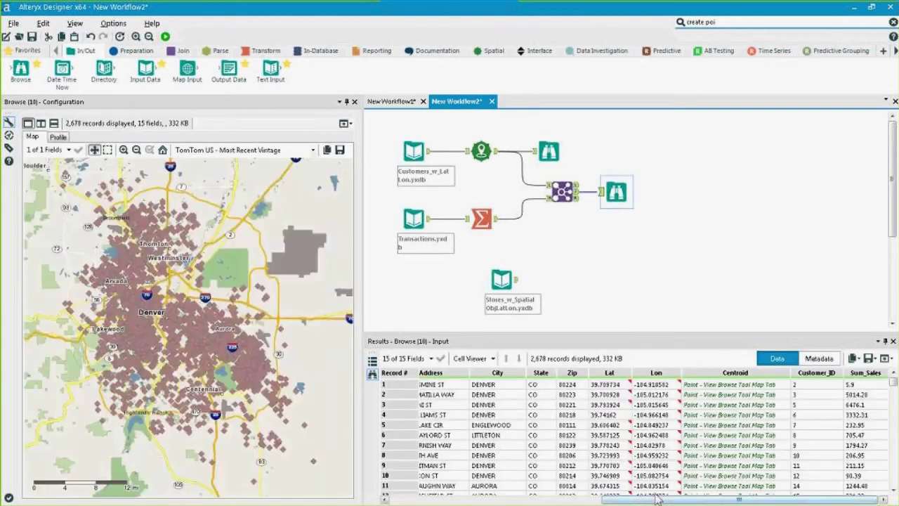
pyautogui.moveTo(656, 497); pyautogui.dragTo(441, 497)
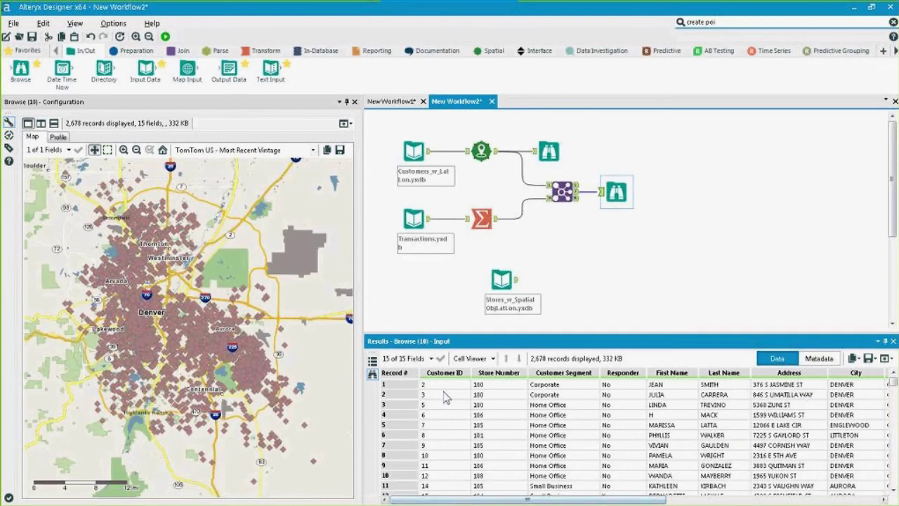
pyautogui.moveTo(424, 384); pyautogui.dragTo(446, 430)
pyautogui.moveTo(495, 384); pyautogui.dragTo(480, 435)
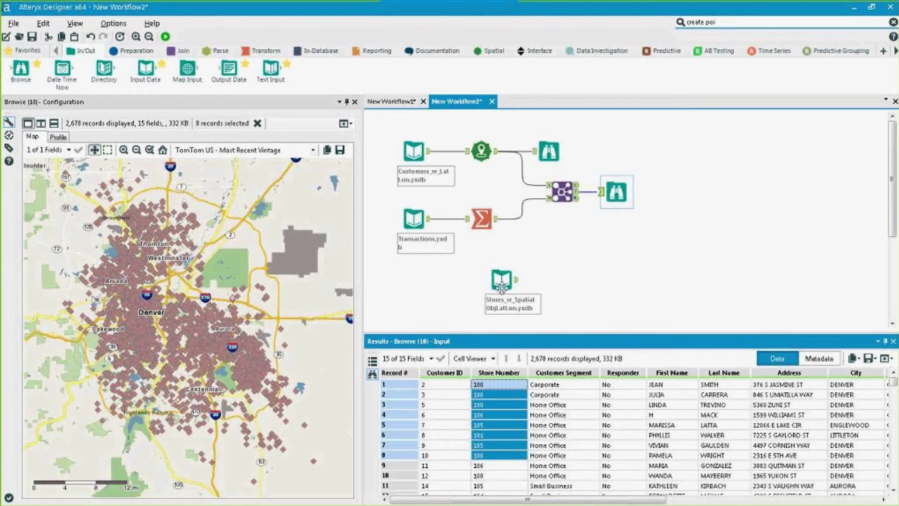
pyautogui.click(501, 281)
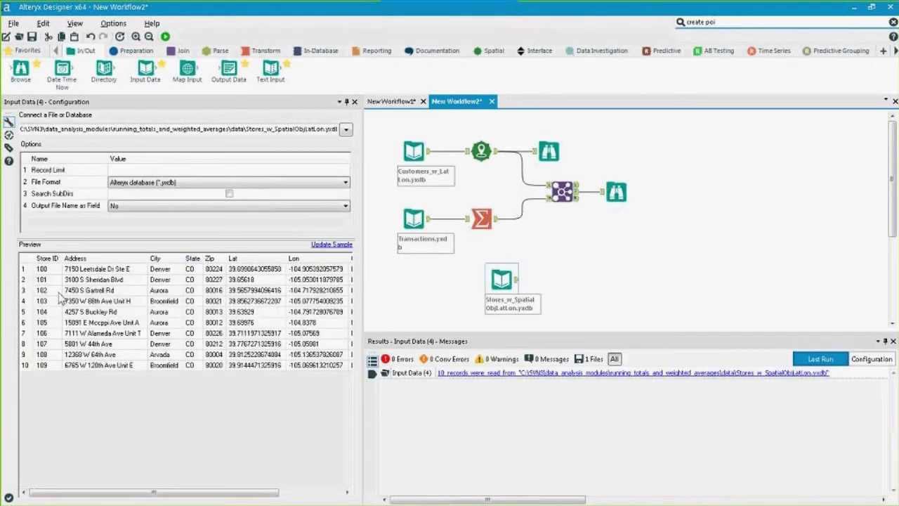
pyautogui.click(45, 271)
pyautogui.moveTo(45, 274); pyautogui.dragTo(45, 311)
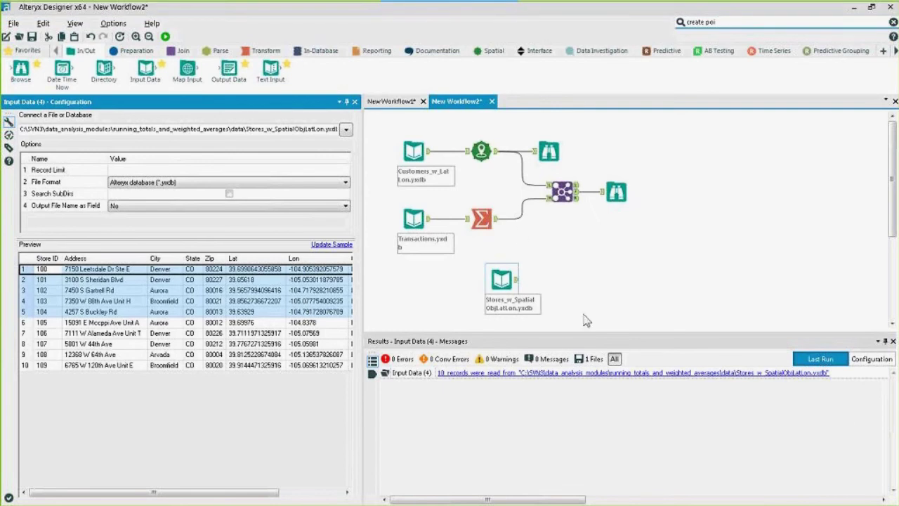
# Add a second Join tool with the first Join's J output as its left input and the stores data as its right input.
pyautogui.click(179, 51)
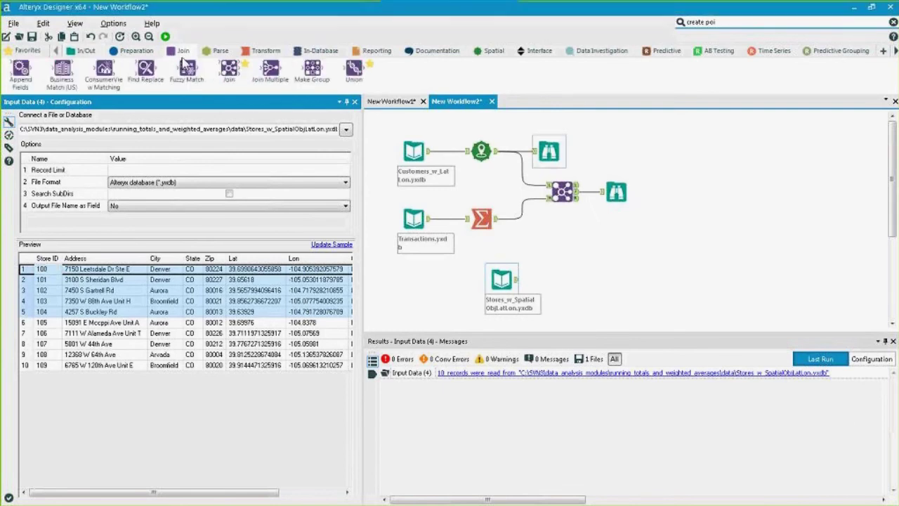
pyautogui.moveTo(228, 69); pyautogui.dragTo(657, 240)
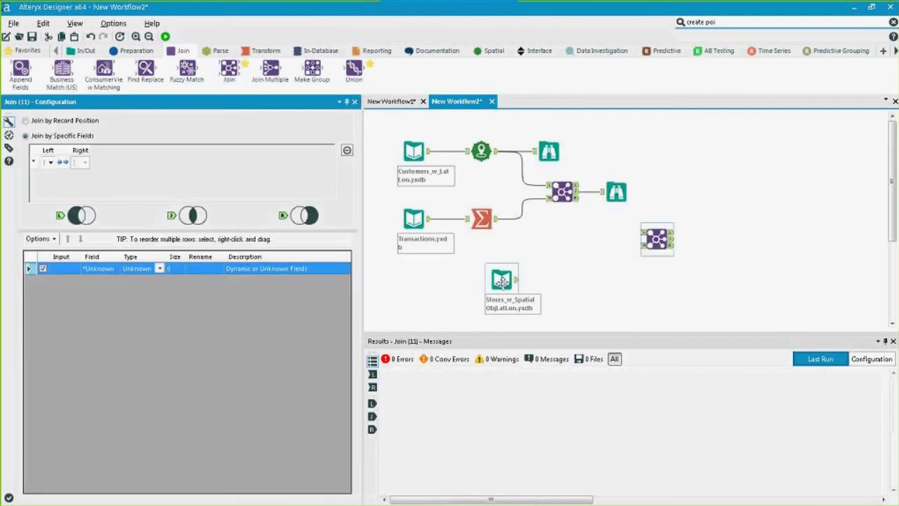
pyautogui.moveTo(518, 280); pyautogui.dragTo(641, 246)
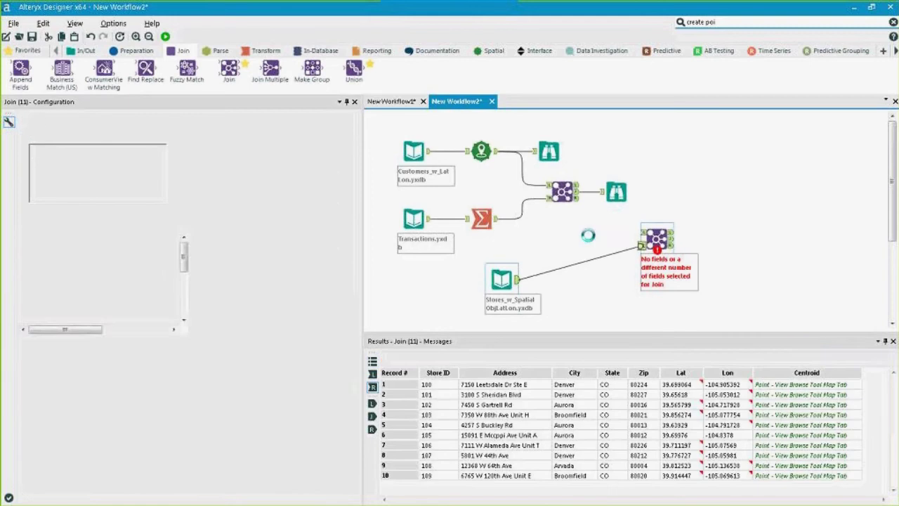
pyautogui.moveTo(576, 191); pyautogui.dragTo(659, 239)
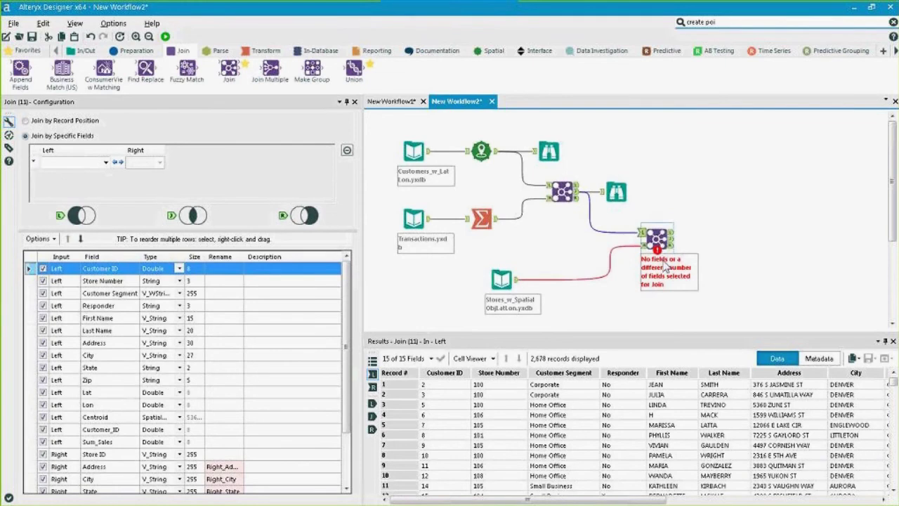
# Configure the second Join to match Store Number from the left input with Store ID from the right input.
pyautogui.click(105, 162)
pyautogui.click(64, 184)
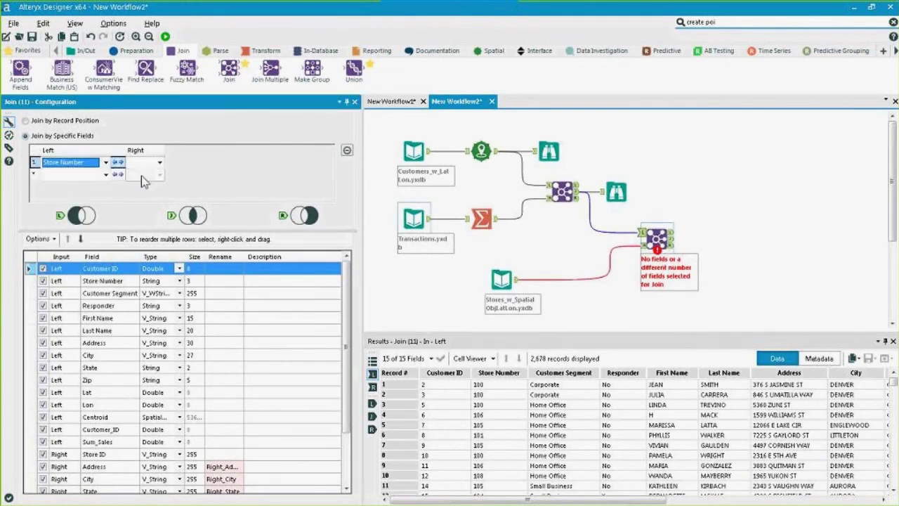
pyautogui.click(159, 162)
pyautogui.click(149, 175)
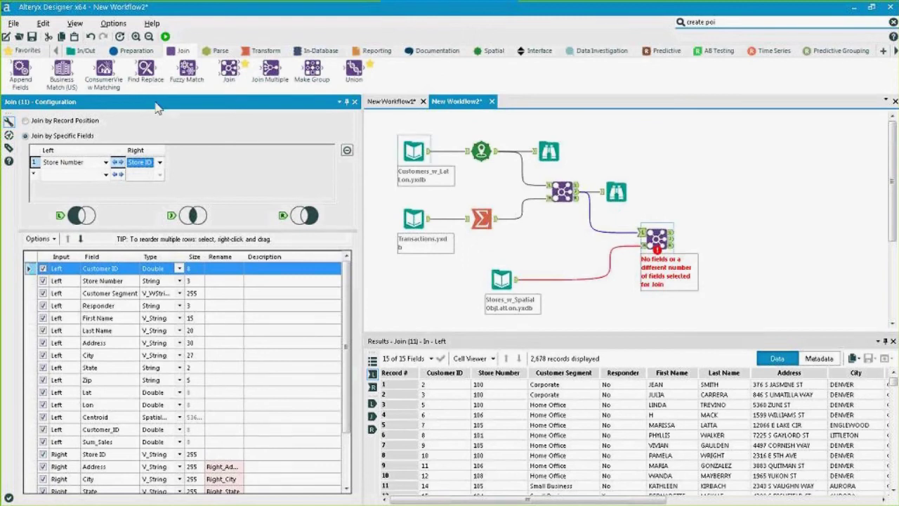
# Attach a Browse tool to the second Join's J output and run the workflow.
pyautogui.click(86, 51)
pyautogui.moveTo(20, 69); pyautogui.dragTo(718, 240)
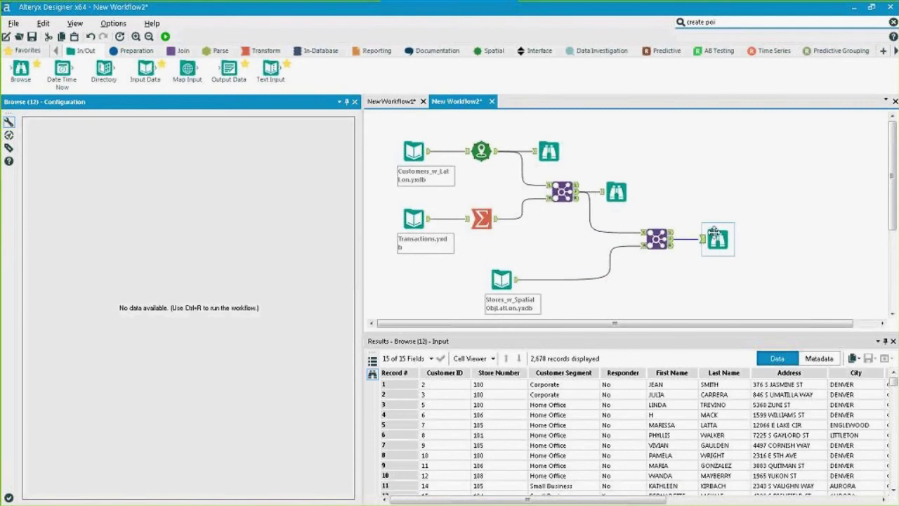
pyautogui.hotkey('ctrl', 'r')
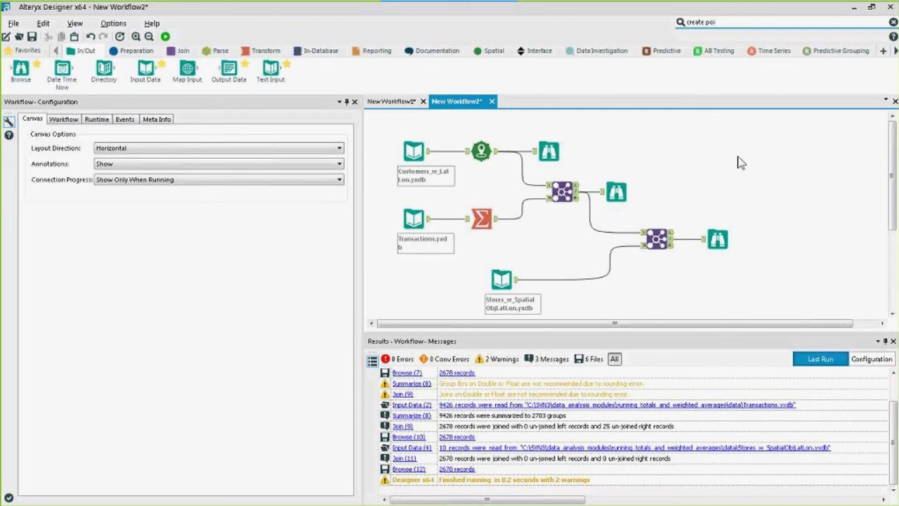
# Examine the joined records in the new Browse results, from the customer centroid and sales fields to the store address and Right_Centroid fields.
pyautogui.click(724, 241)
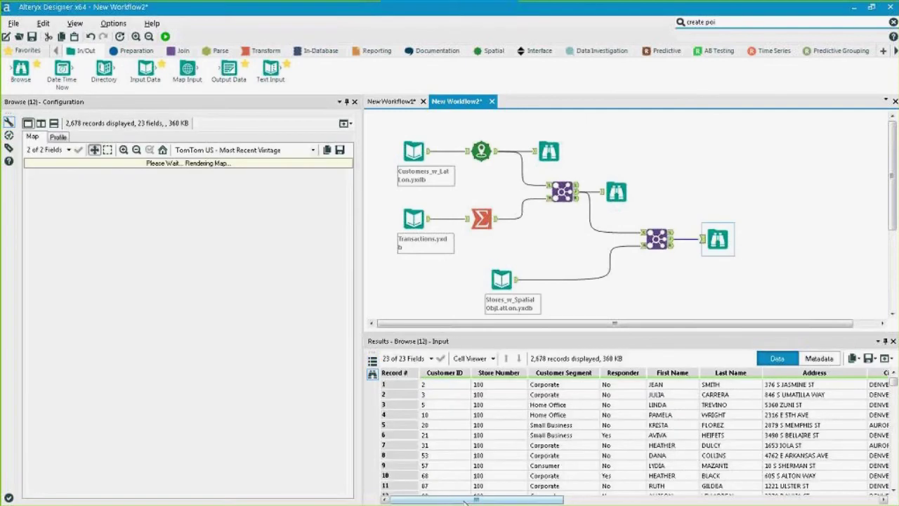
pyautogui.moveTo(467, 501); pyautogui.dragTo(686, 502)
pyautogui.click(613, 385)
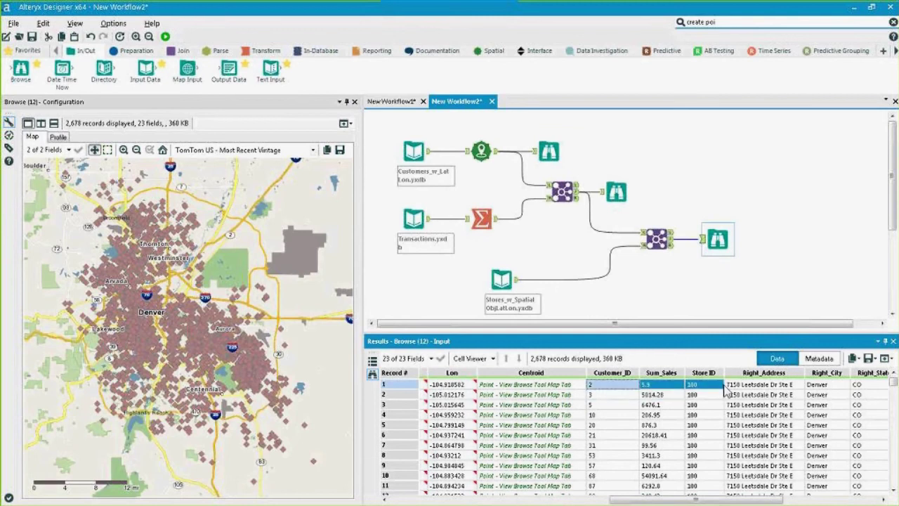
pyautogui.moveTo(695, 385); pyautogui.dragTo(895, 385)
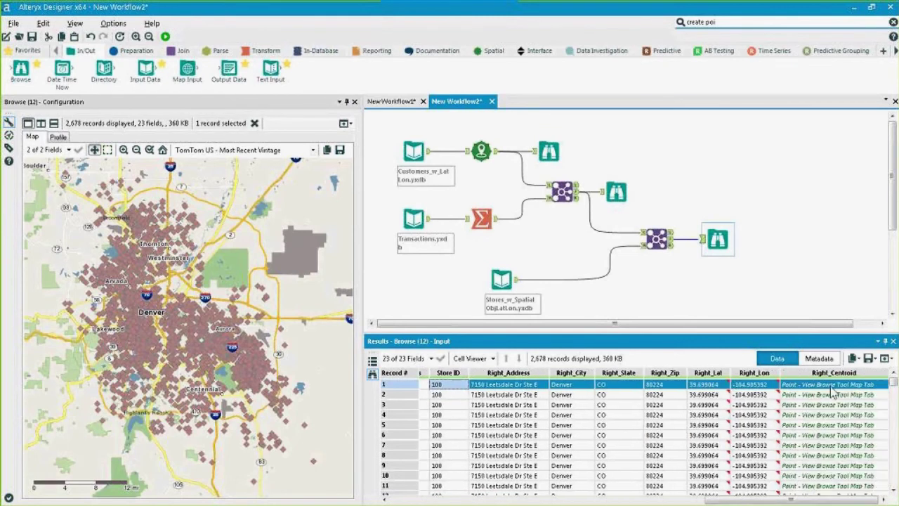
pyautogui.moveTo(807, 385)
pyautogui.mouseDown()
pyautogui.moveTo(806, 416)
pyautogui.moveTo(808, 395)
pyautogui.mouseUp()
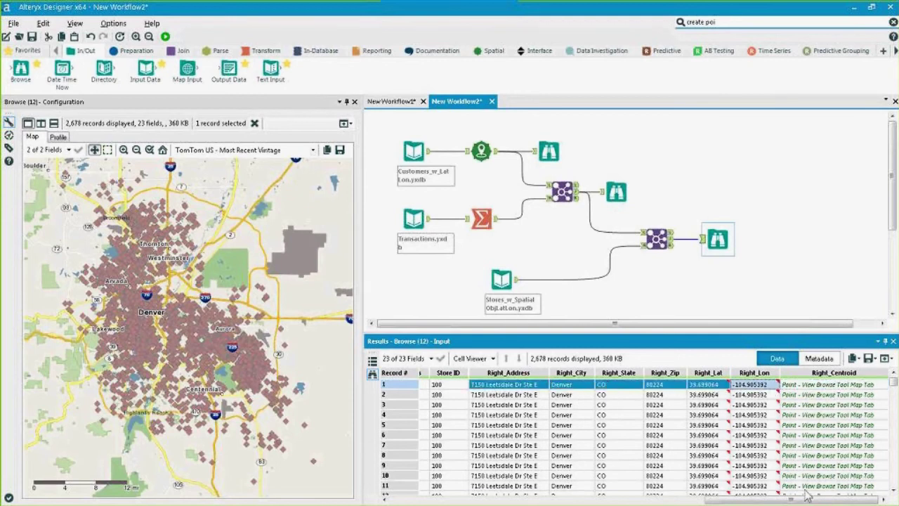
pyautogui.moveTo(806, 497); pyautogui.dragTo(580, 498)
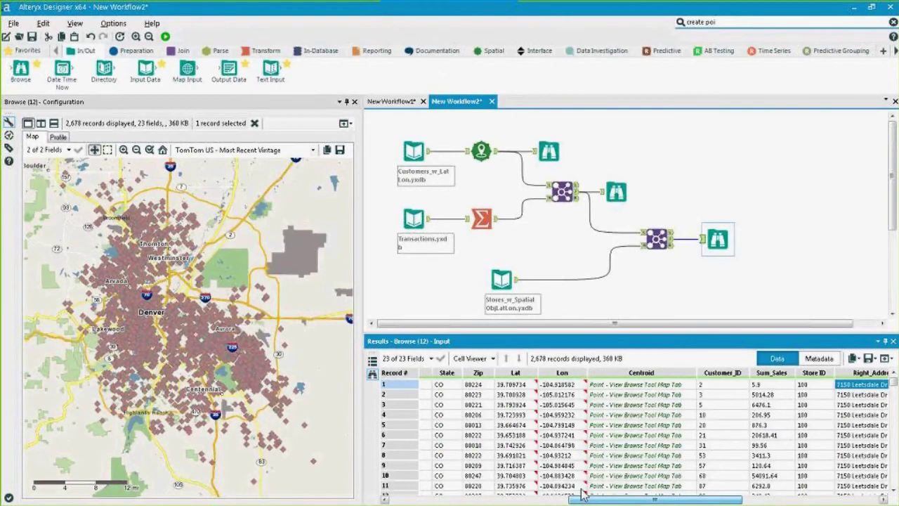
pyautogui.click(624, 385)
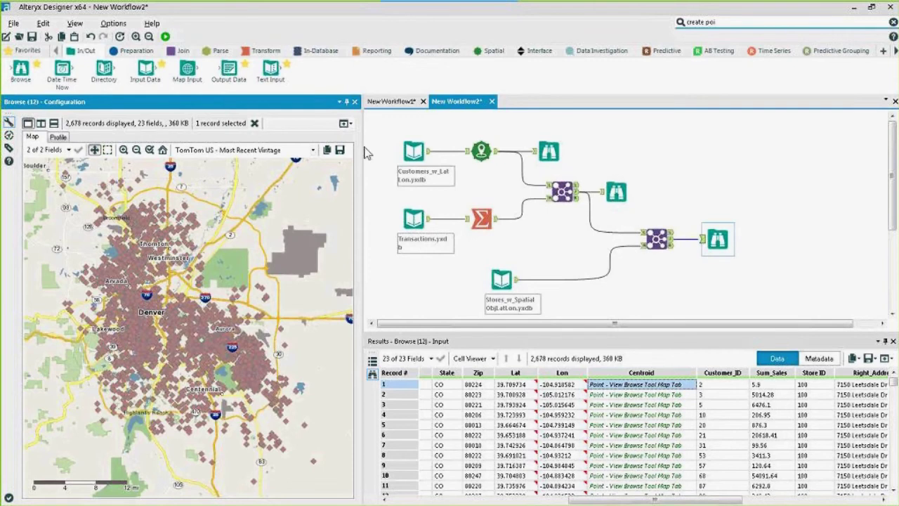
# View the Browse map in a separate window, examine the points around Denver up close, and close the window.
pyautogui.click(346, 124)
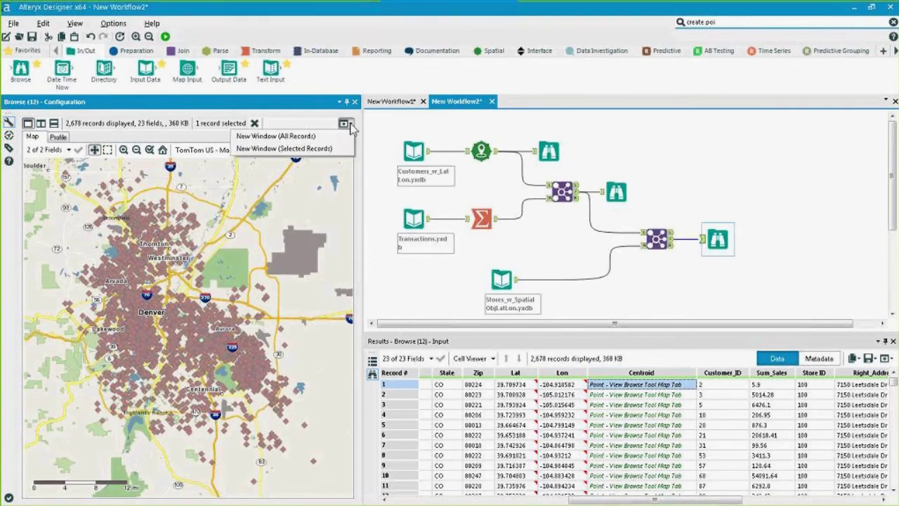
pyautogui.click(319, 145)
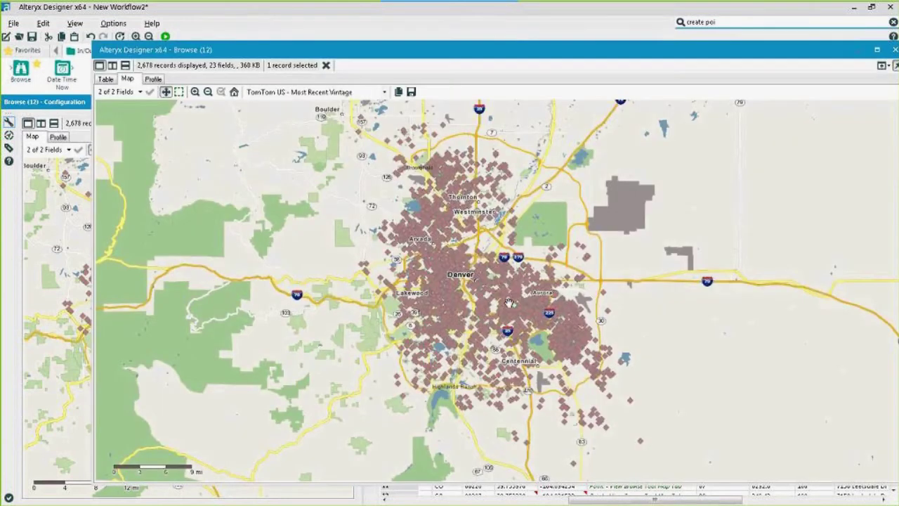
pyautogui.scroll(1, 505, 300)
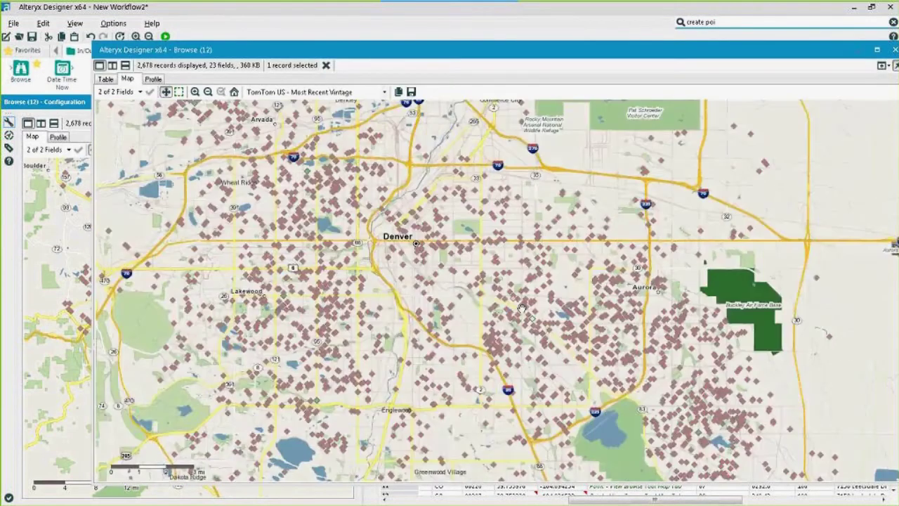
pyautogui.scroll(2, 515, 310)
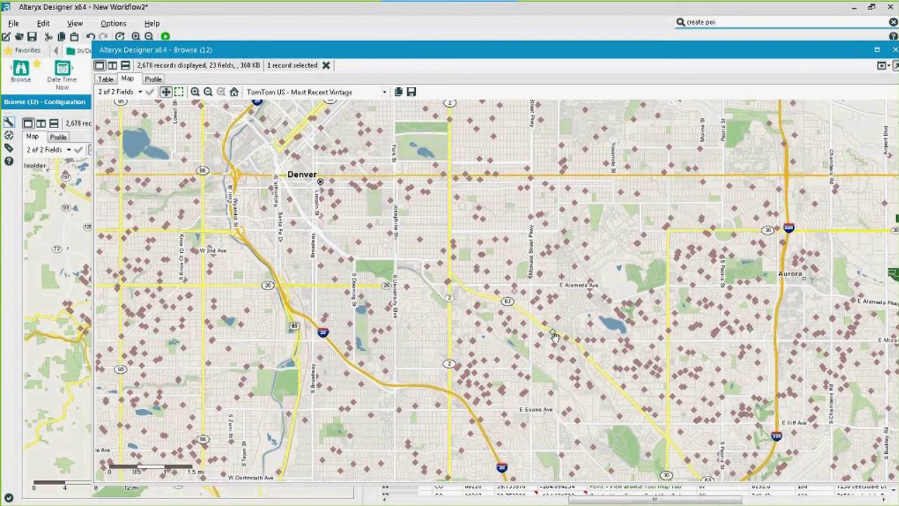
pyautogui.click(894, 49)
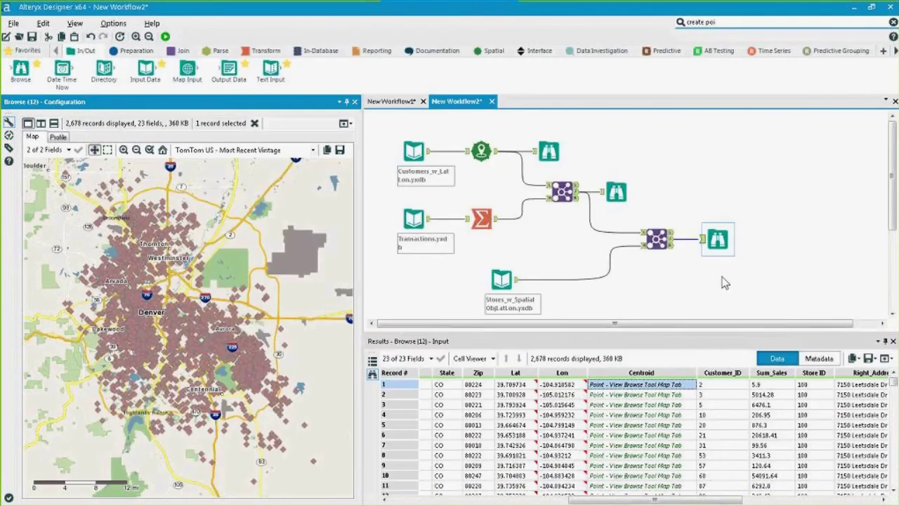
# Examine the Centroid values of several records in the Browse results and both centroid fields in the second Join's output.
pyautogui.click(632, 394)
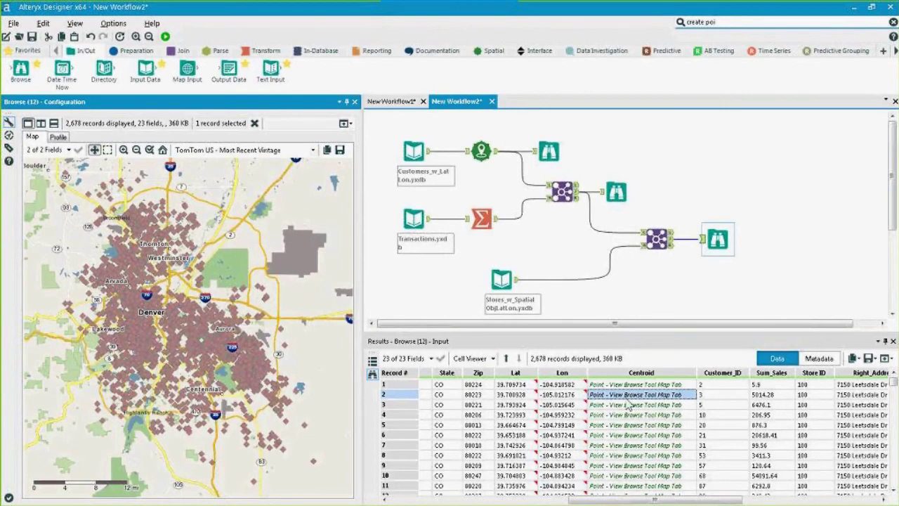
pyautogui.click(632, 404)
pyautogui.moveTo(632, 394); pyautogui.dragTo(633, 435)
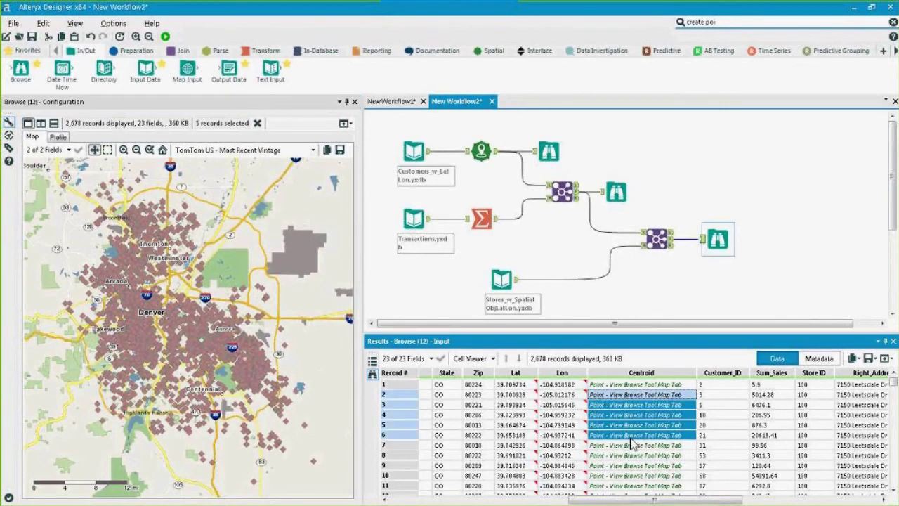
pyautogui.click(824, 226)
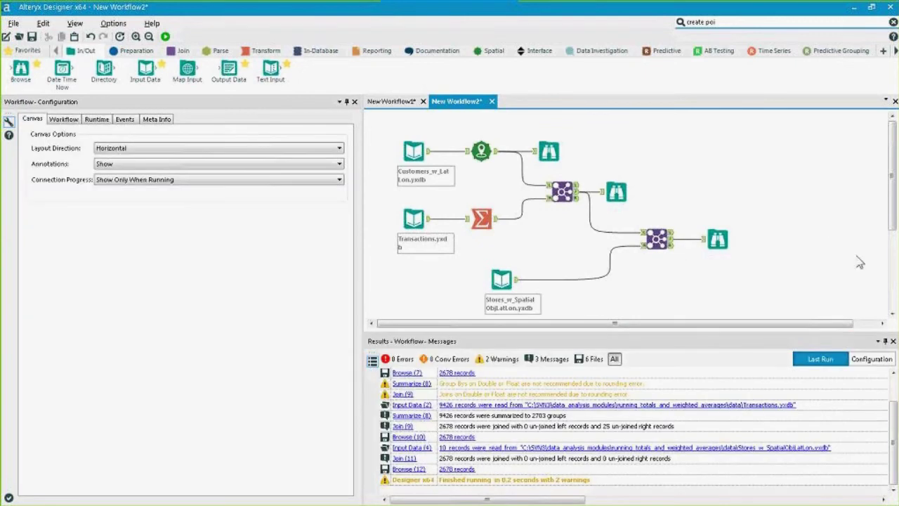
pyautogui.click(672, 239)
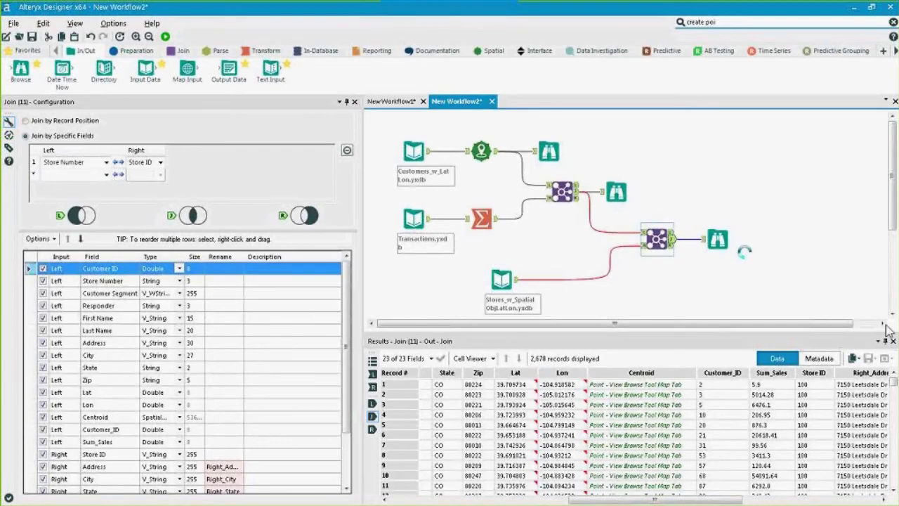
pyautogui.moveTo(597, 500)
pyautogui.mouseDown()
pyautogui.moveTo(695, 500)
pyautogui.moveTo(609, 501)
pyautogui.mouseUp()
pyautogui.moveTo(595, 385); pyautogui.dragTo(600, 398)
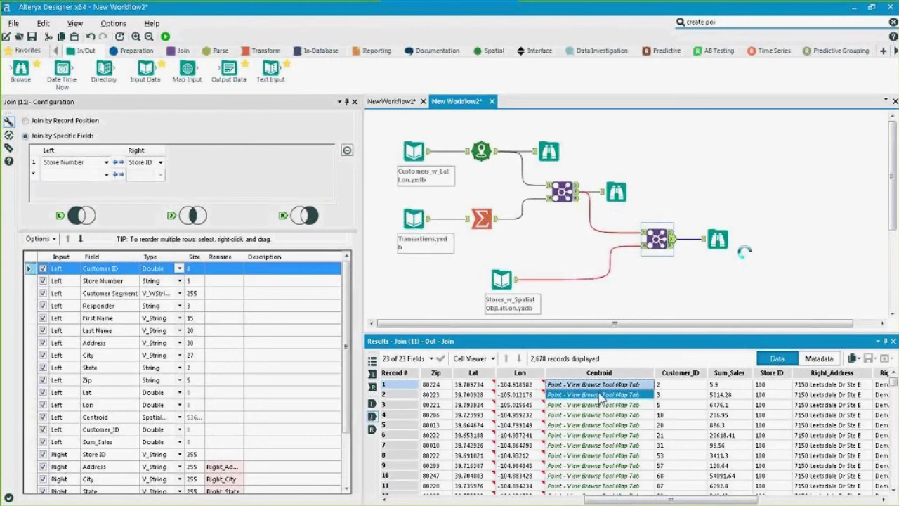
pyautogui.click(887, 498)
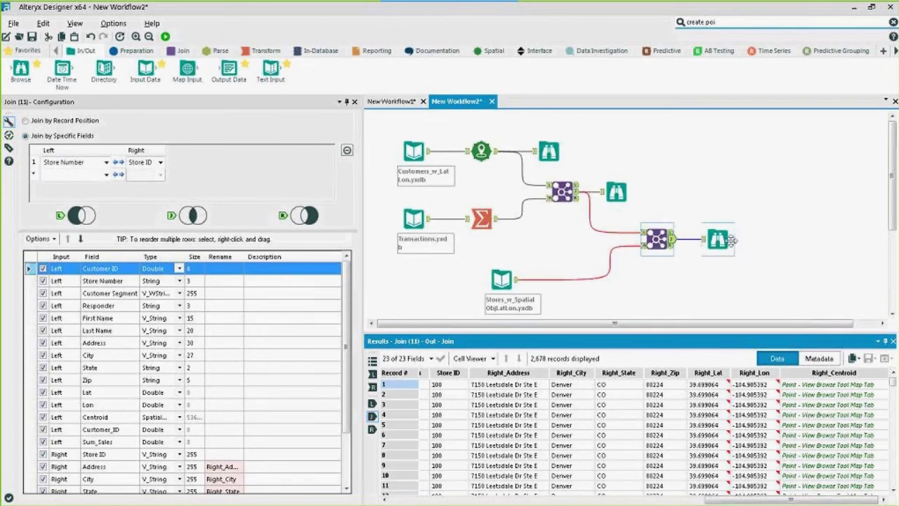
# Rename the left input's Centroid field to Customer Location in the second Join.
pyautogui.moveTo(705, 243); pyautogui.dragTo(725, 243)
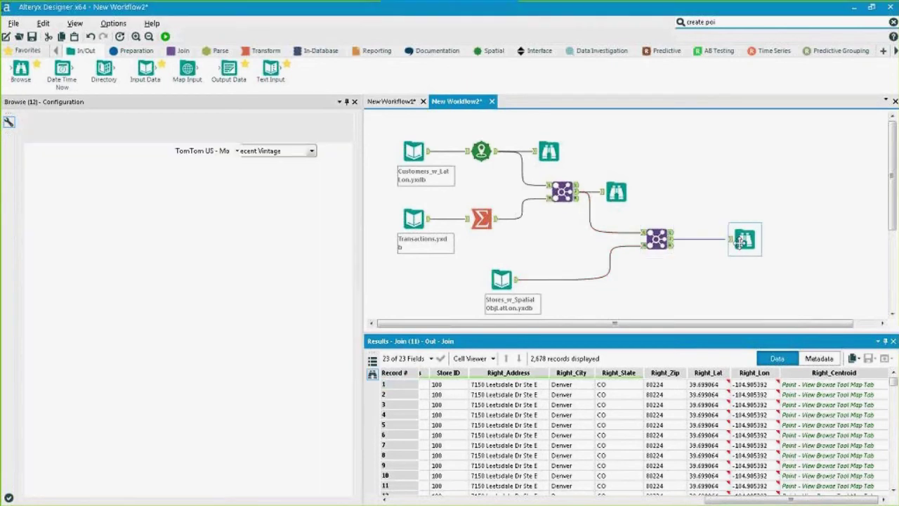
pyautogui.click(658, 233)
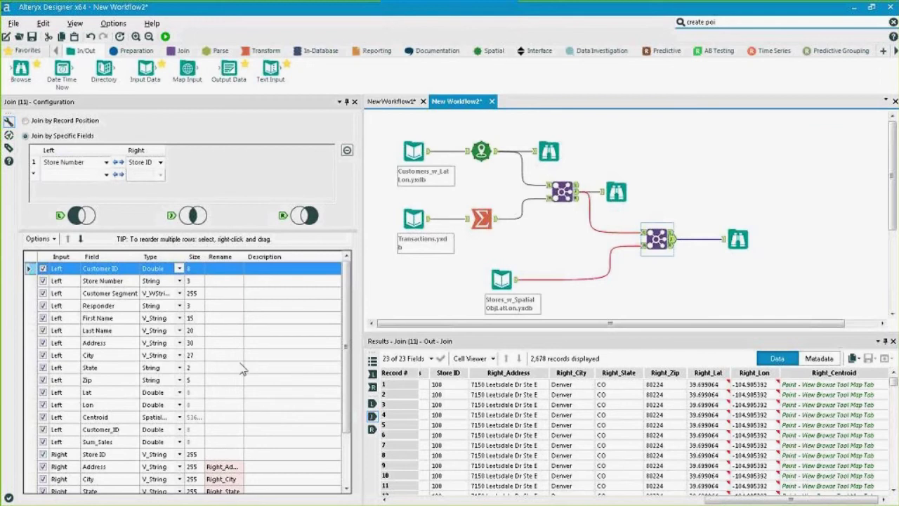
pyautogui.click(226, 417)
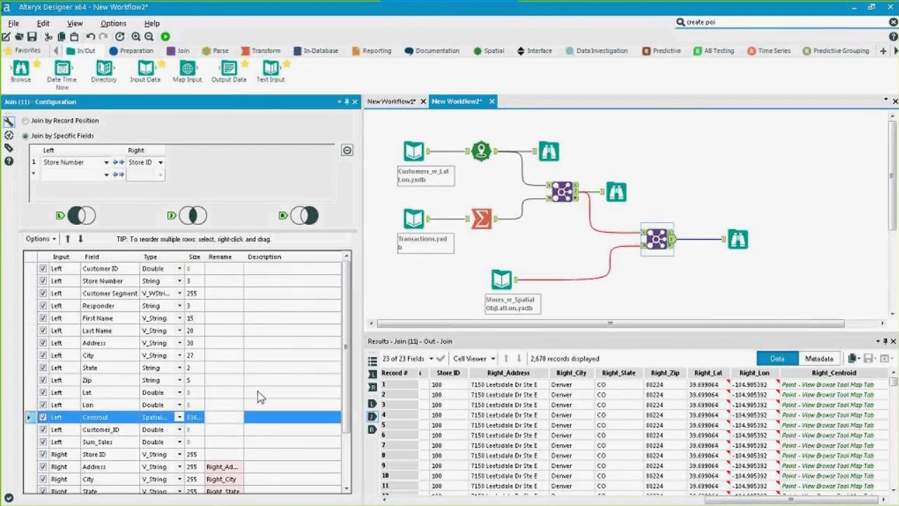
pyautogui.write('Customer')
pyautogui.write(' Location')
pyautogui.click(188, 379)
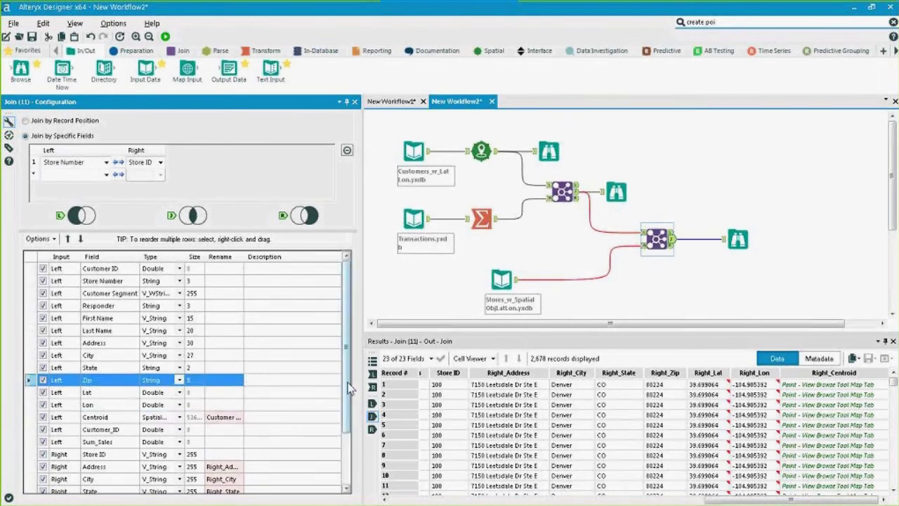
# Rename the right input's Centroid field to Store Location in the second Join.
pyautogui.scroll(-1, 350, 404)
pyautogui.scroll(-2, 349, 404)
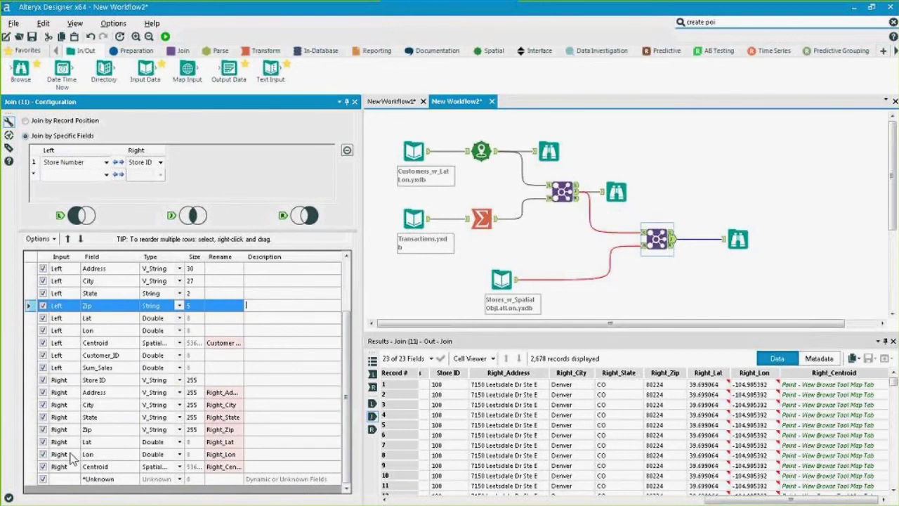
pyautogui.click(219, 466)
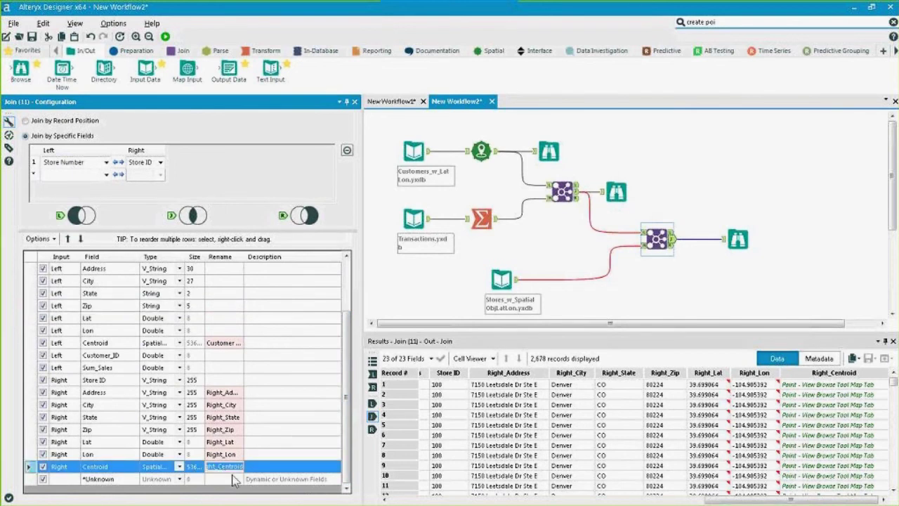
pyautogui.write('Sto')
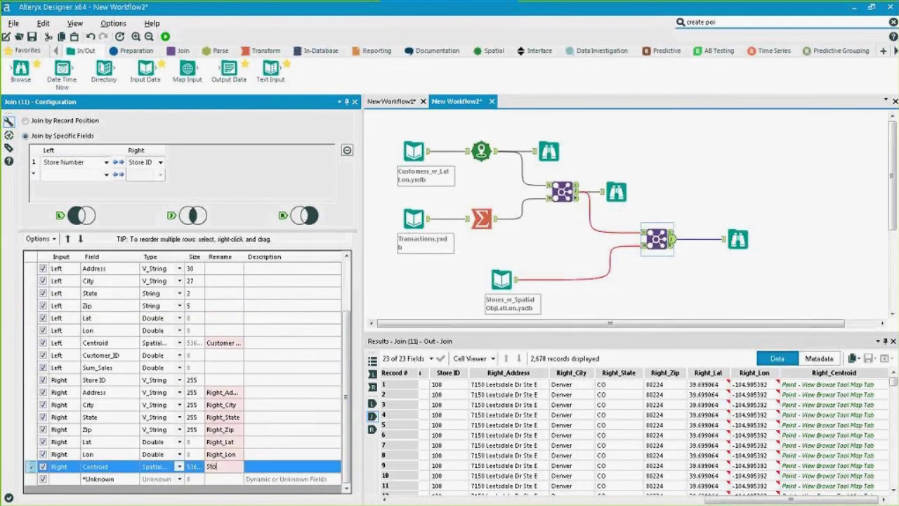
pyautogui.write('re LOca')
pyautogui.press('BackSpace')
pyautogui.press('BackSpace')
pyautogui.press('BackSpace')
pyautogui.write('ocation')
pyautogui.click(871, 259)
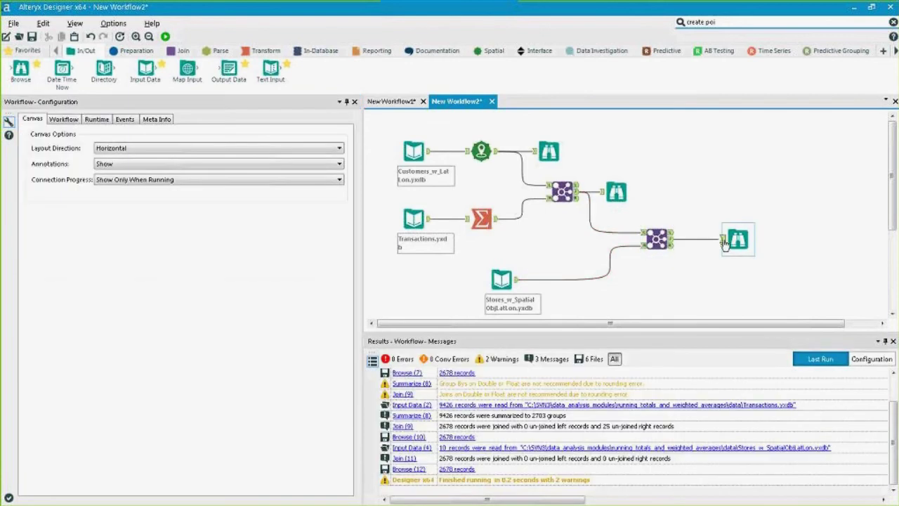
# Replace the Browse tool on the second Join's J output with a Distance tool.
pyautogui.click(734, 242)
pyautogui.press('Delete')
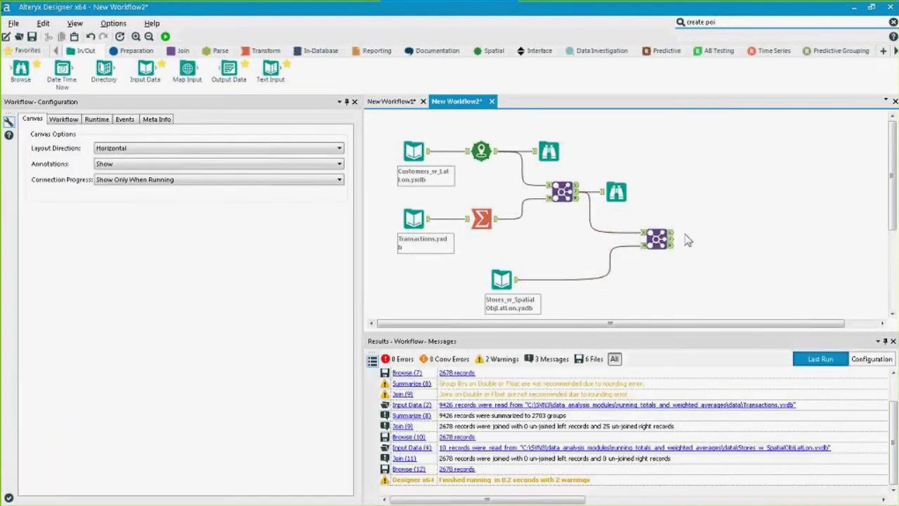
pyautogui.click(494, 51)
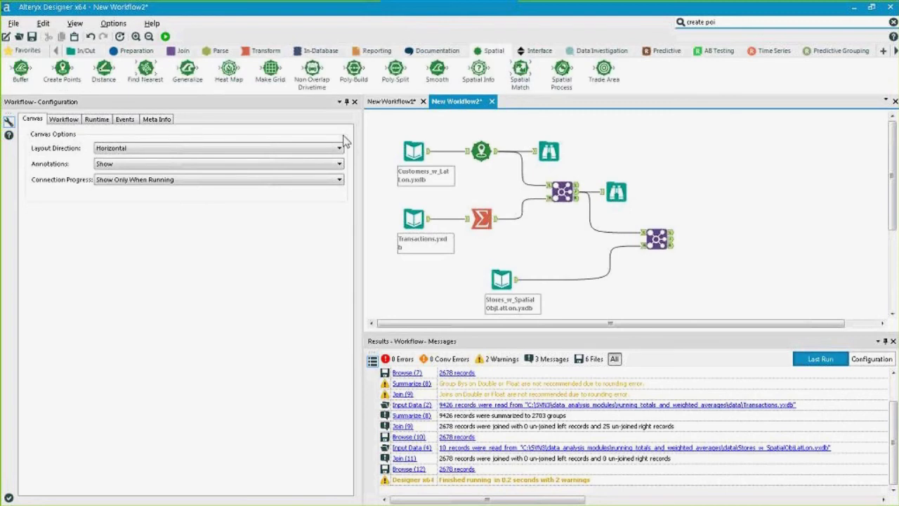
pyautogui.moveTo(104, 68); pyautogui.dragTo(706, 247)
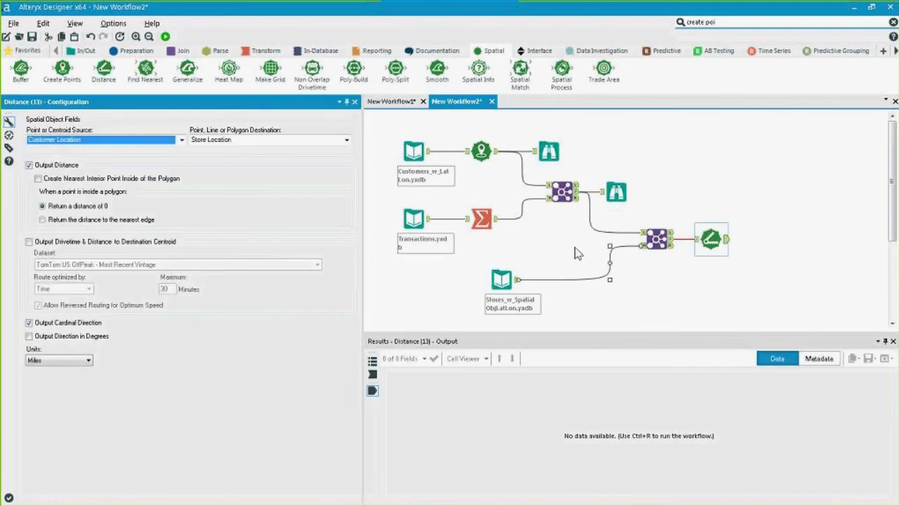
# Use Customer Location as the Distance tool's point source and Store Location as its destination.
pyautogui.click(85, 144)
pyautogui.click(85, 144)
pyautogui.click(85, 144)
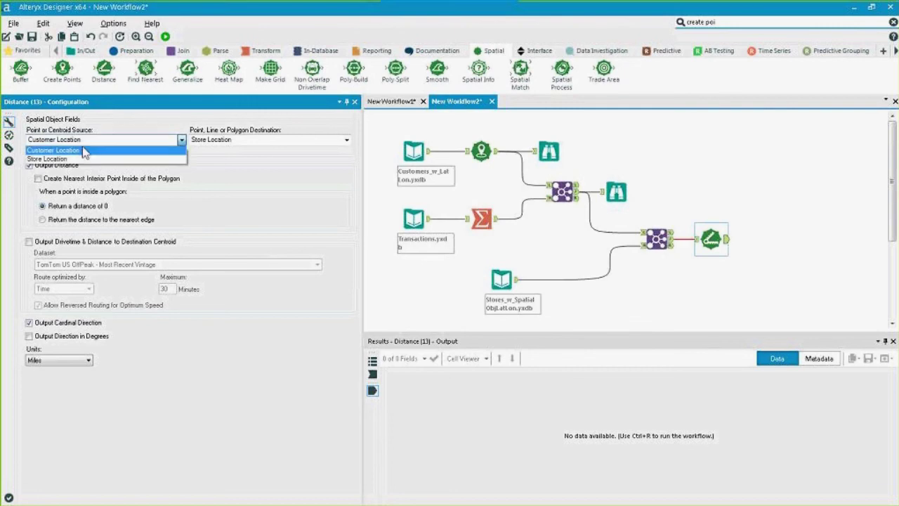
pyautogui.click(87, 150)
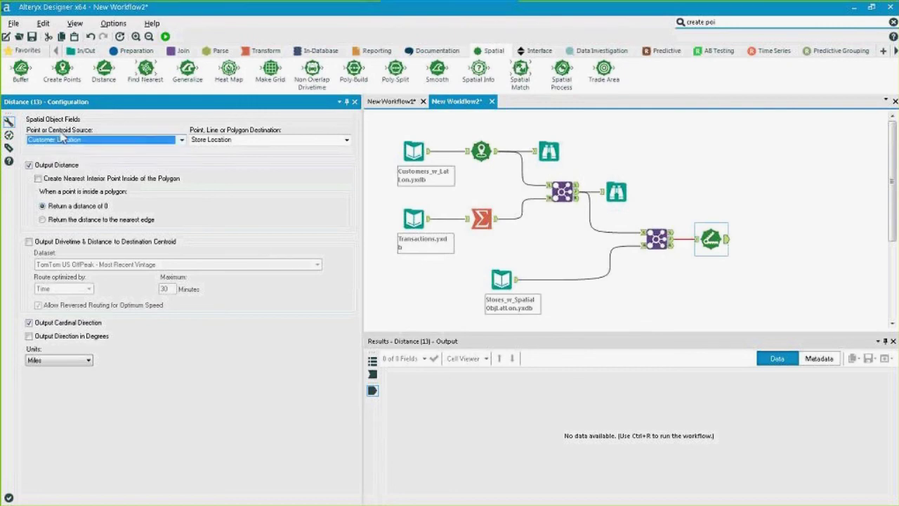
pyautogui.click(251, 144)
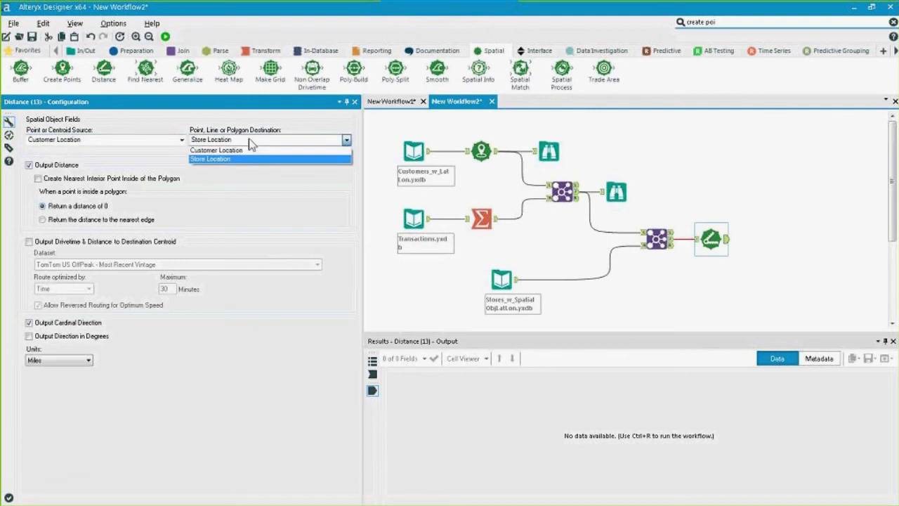
pyautogui.click(252, 144)
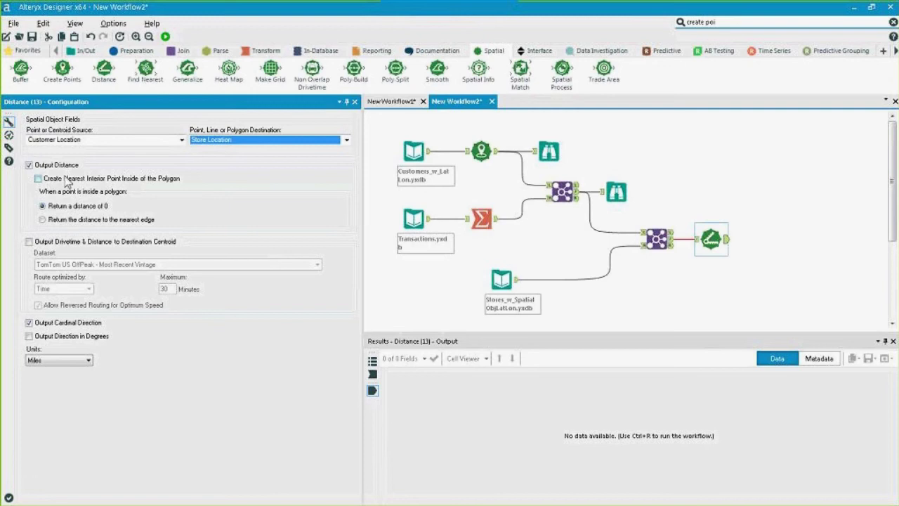
# Keep the distance output enabled in miles and turn off the cardinal direction output in the Distance tool.
pyautogui.click(29, 165)
pyautogui.click(29, 165)
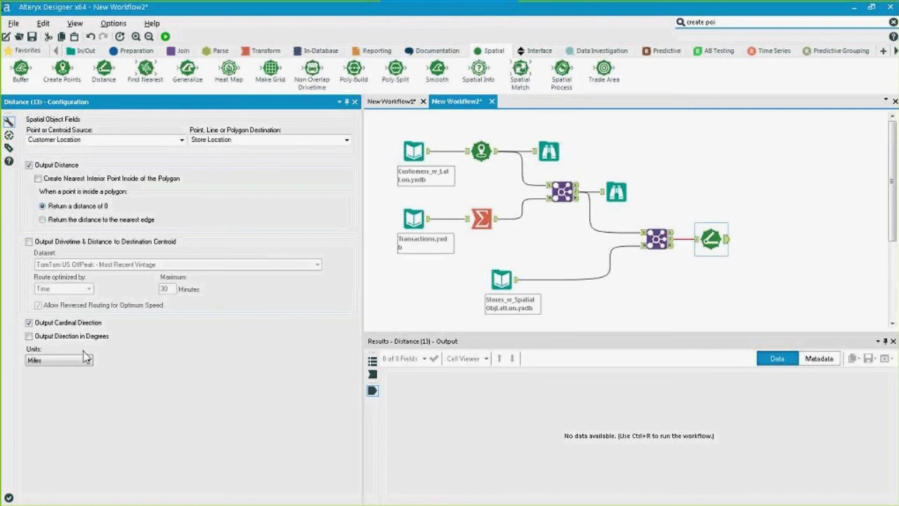
pyautogui.click(56, 324)
pyautogui.click(62, 359)
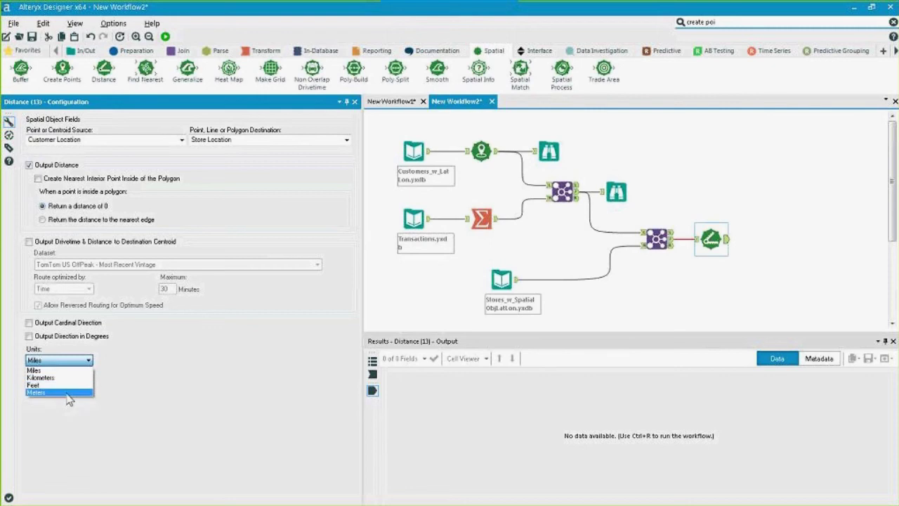
pyautogui.click(66, 370)
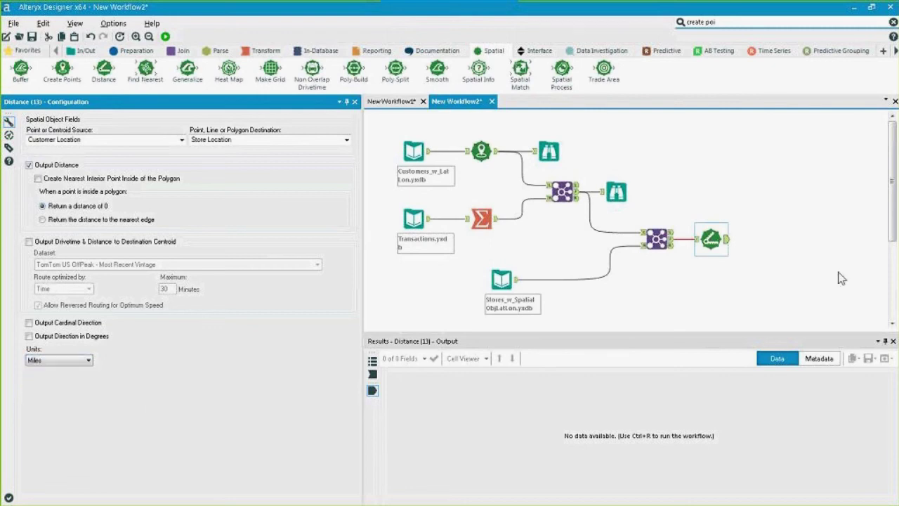
# Run the workflow and examine the DistanceMiles values in the Distance tool's output.
pyautogui.click(750, 234)
pyautogui.click(165, 37)
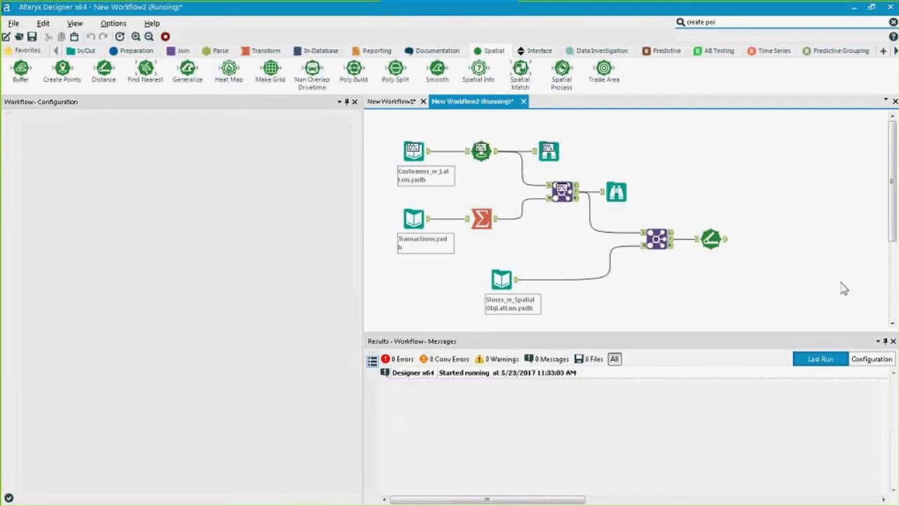
pyautogui.click(728, 248)
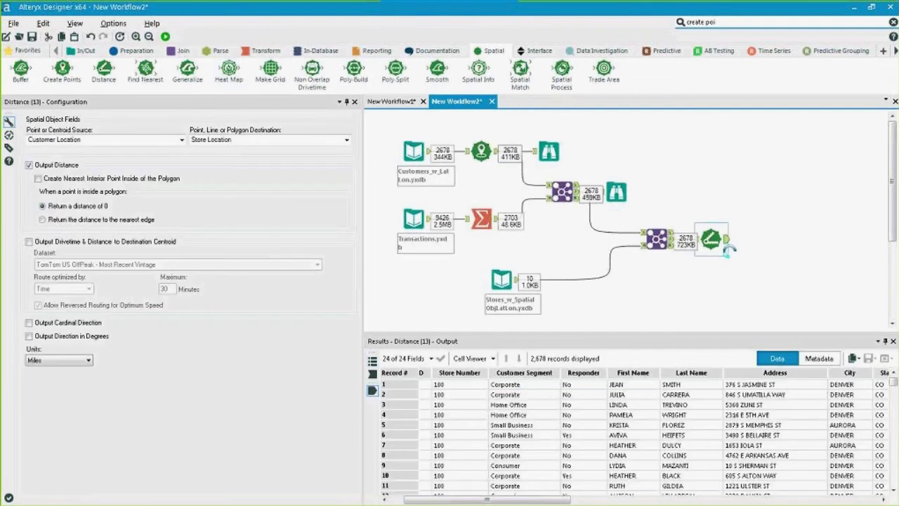
pyautogui.moveTo(660, 500); pyautogui.dragTo(797, 500)
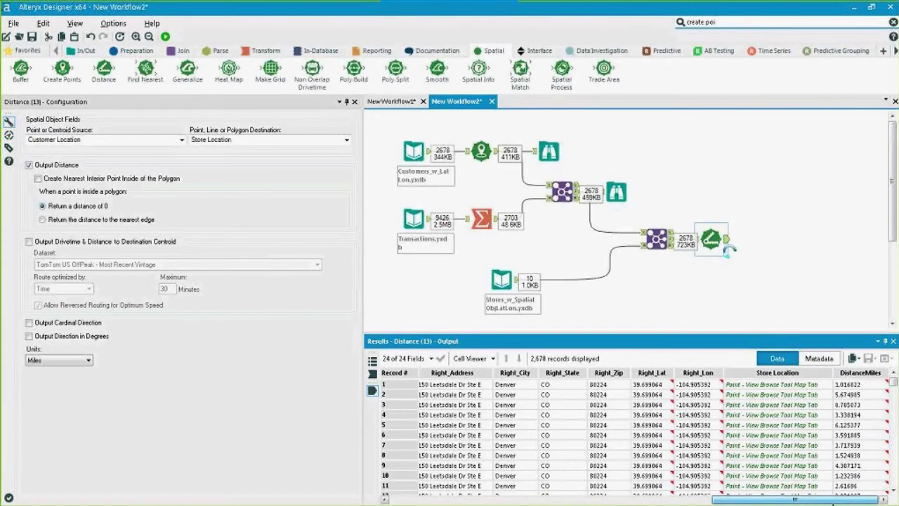
pyautogui.moveTo(860, 384); pyautogui.dragTo(864, 409)
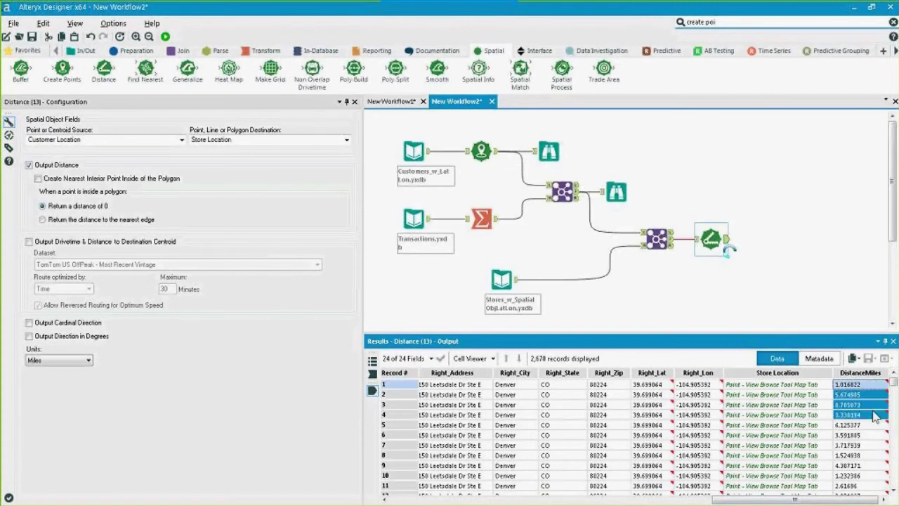
pyautogui.click(862, 384)
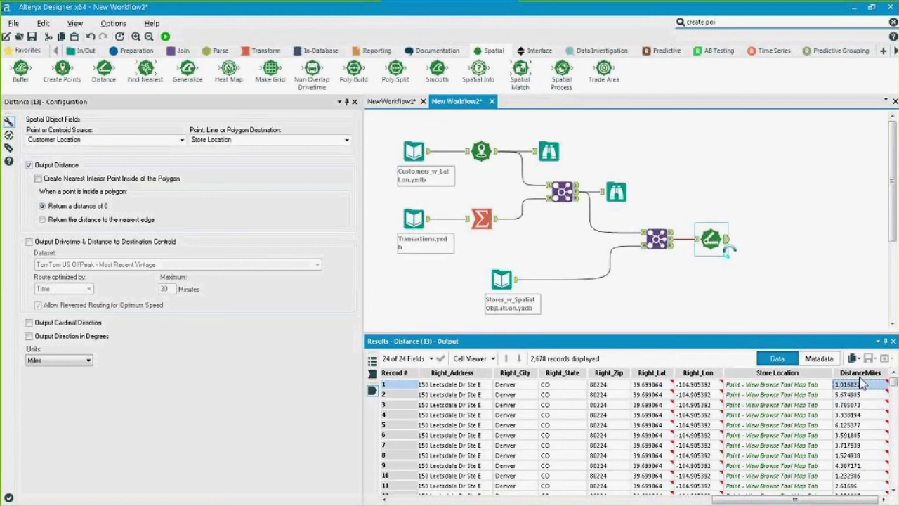
# Add a Sort tool after the Distance tool and sort by DistanceMiles in ascending order.
pyautogui.click(132, 50)
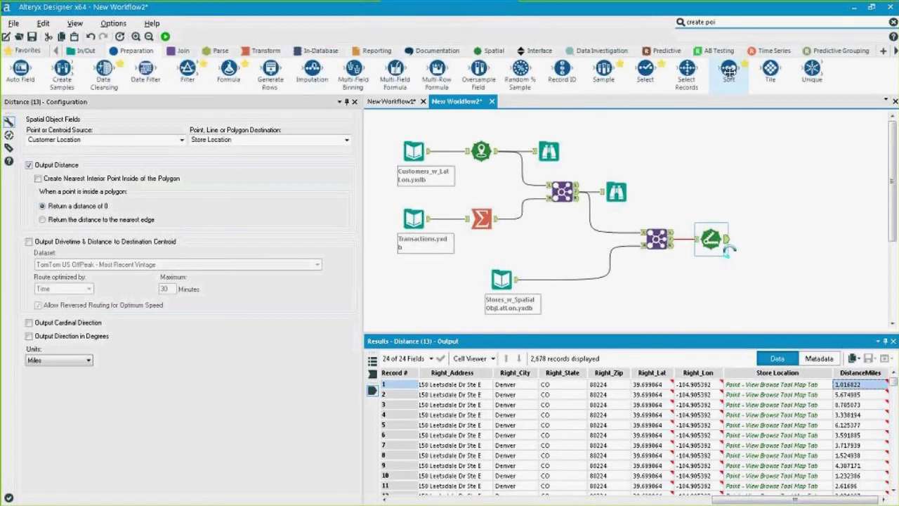
pyautogui.moveTo(728, 71); pyautogui.dragTo(778, 239)
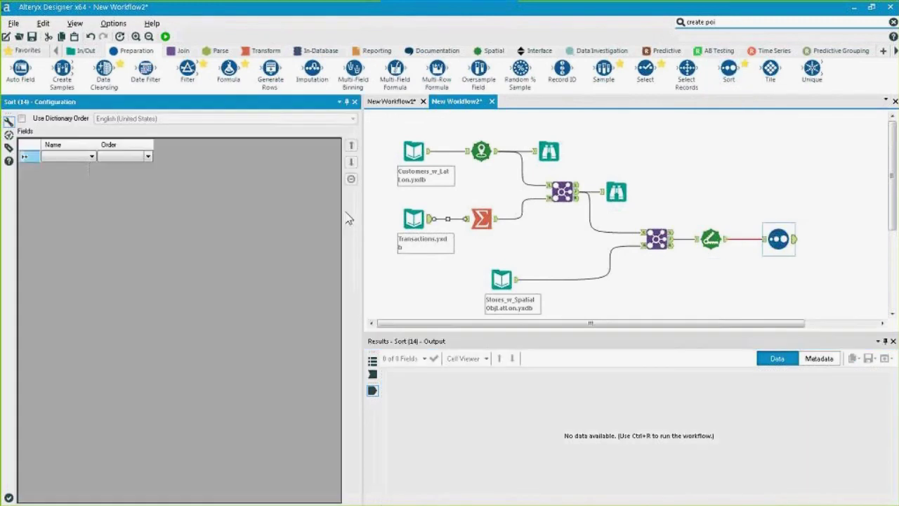
pyautogui.click(91, 158)
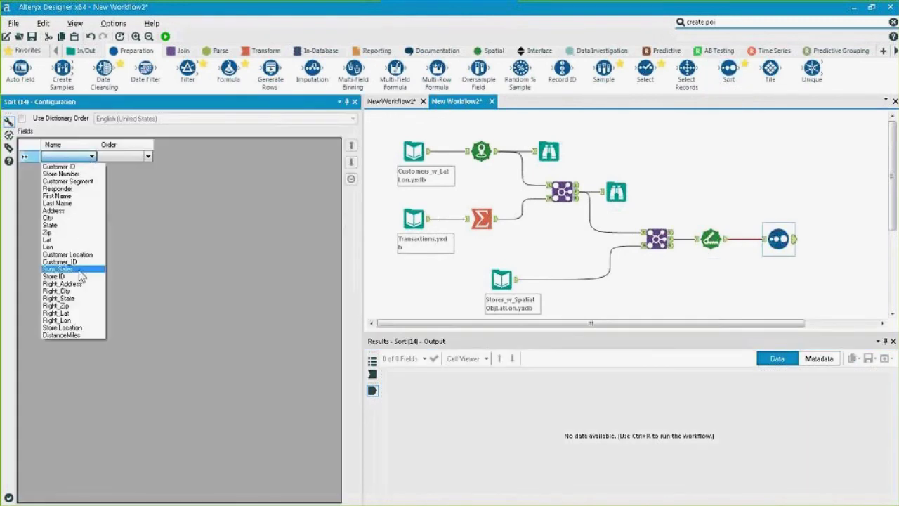
pyautogui.click(70, 337)
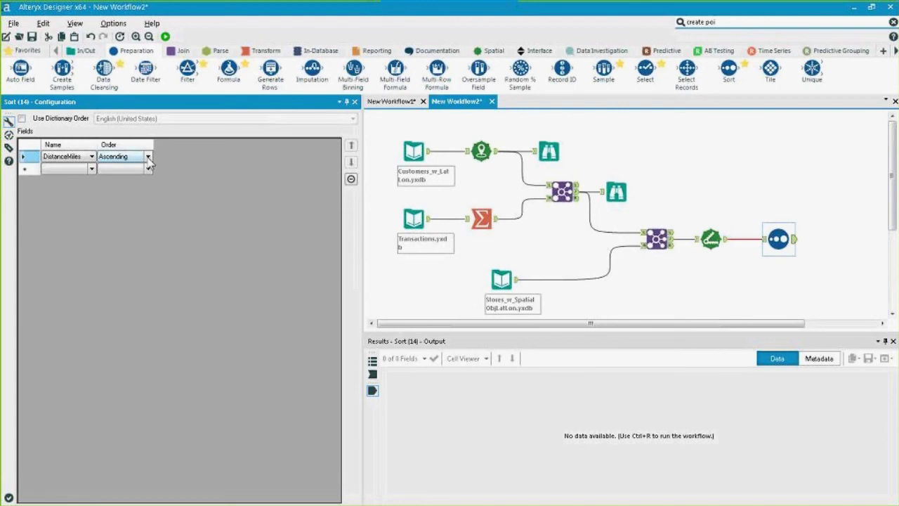
# Run the workflow and examine the sorted DistanceMiles values in the Sort tool's output.
pyautogui.click(165, 36)
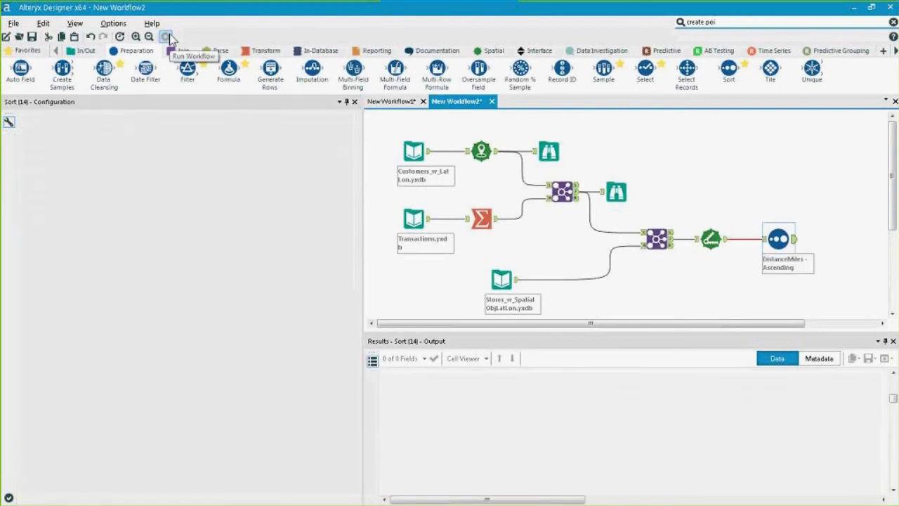
pyautogui.click(778, 239)
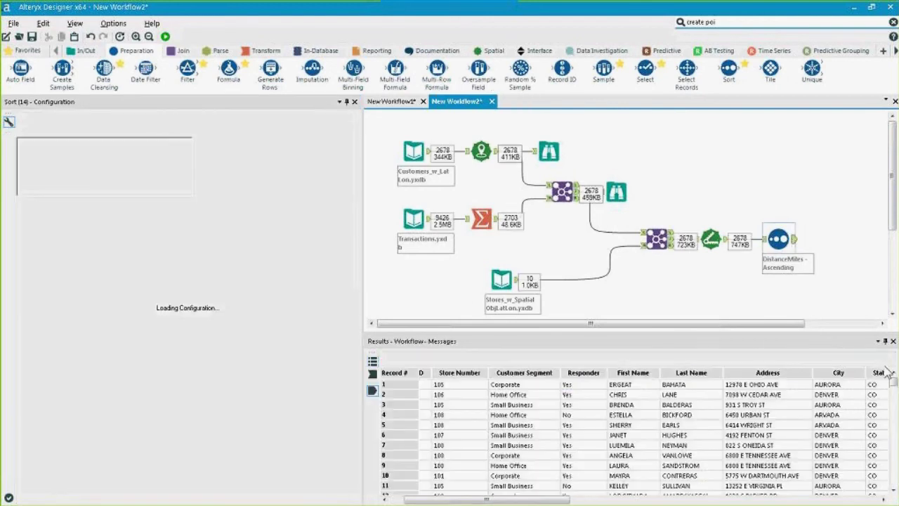
pyautogui.moveTo(523, 499); pyautogui.dragTo(744, 505)
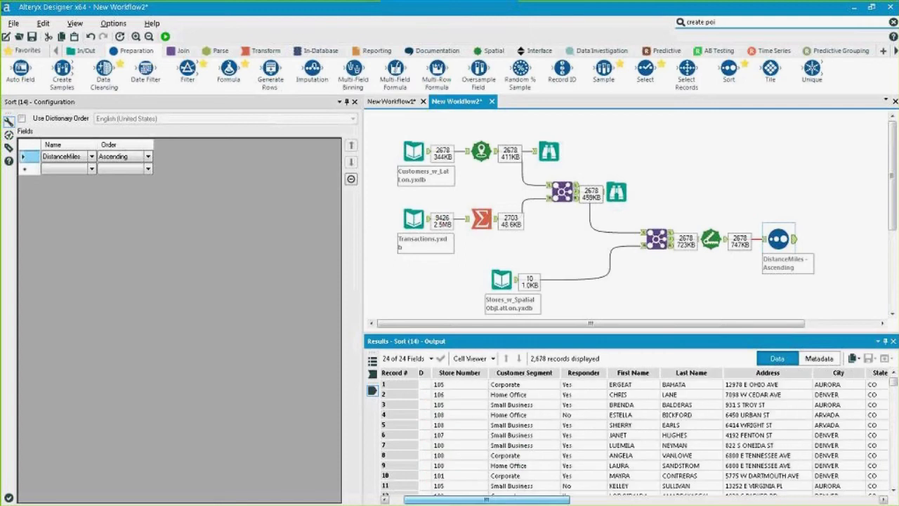
pyautogui.moveTo(486, 499); pyautogui.dragTo(798, 499)
pyautogui.click(853, 385)
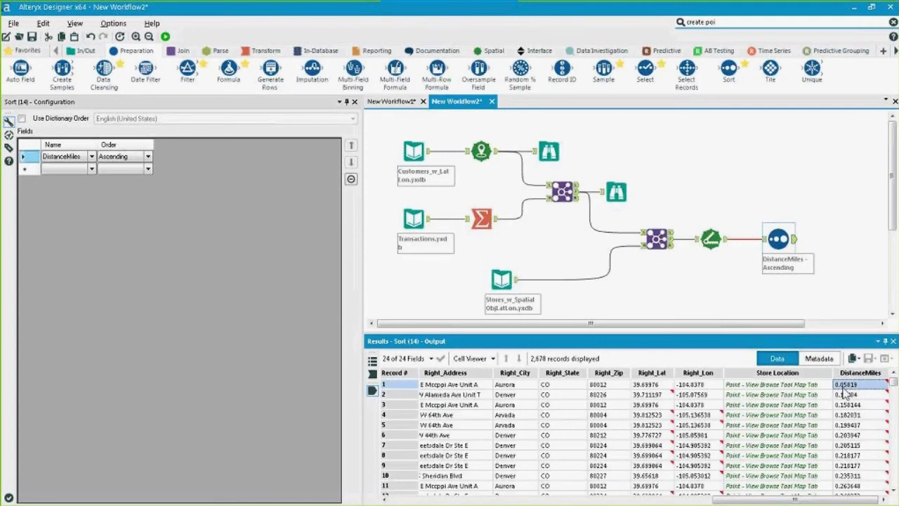
pyautogui.moveTo(844, 390); pyautogui.dragTo(858, 438)
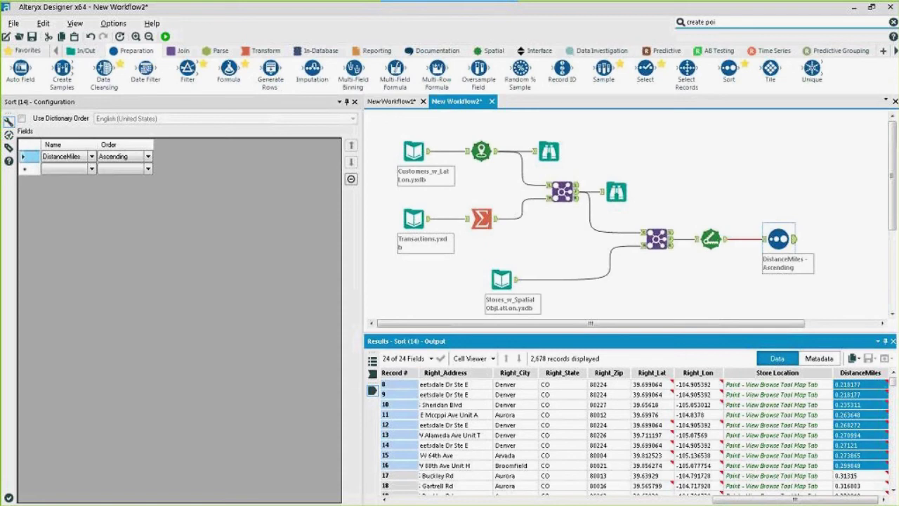
# Add a Running Total tool after the Sort that totals Sum_Sales, grouped by Store Number.
pyautogui.moveTo(590, 323); pyautogui.dragTo(662, 323)
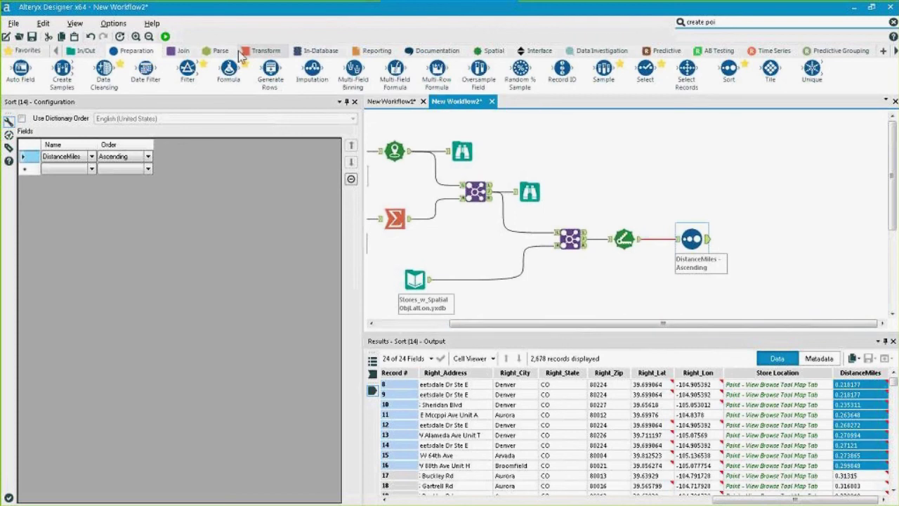
pyautogui.click(266, 51)
pyautogui.moveTo(144, 70); pyautogui.dragTo(746, 238)
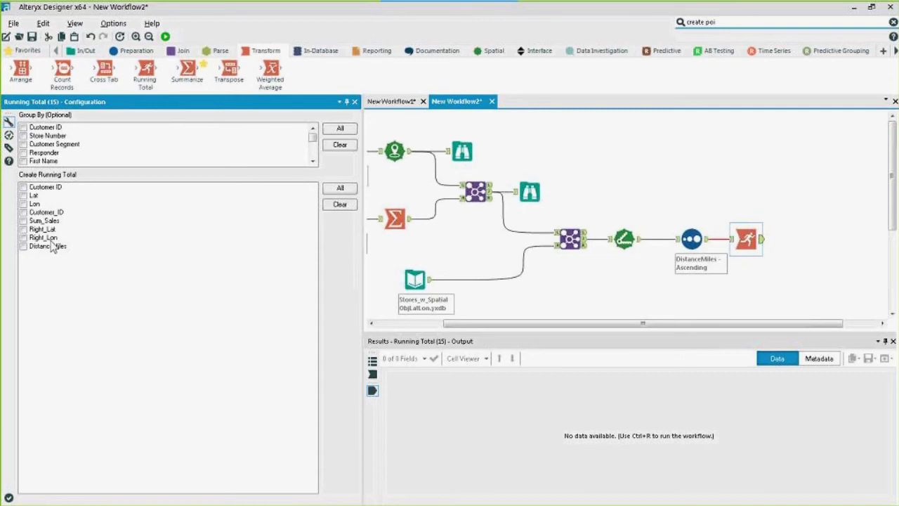
pyautogui.click(24, 220)
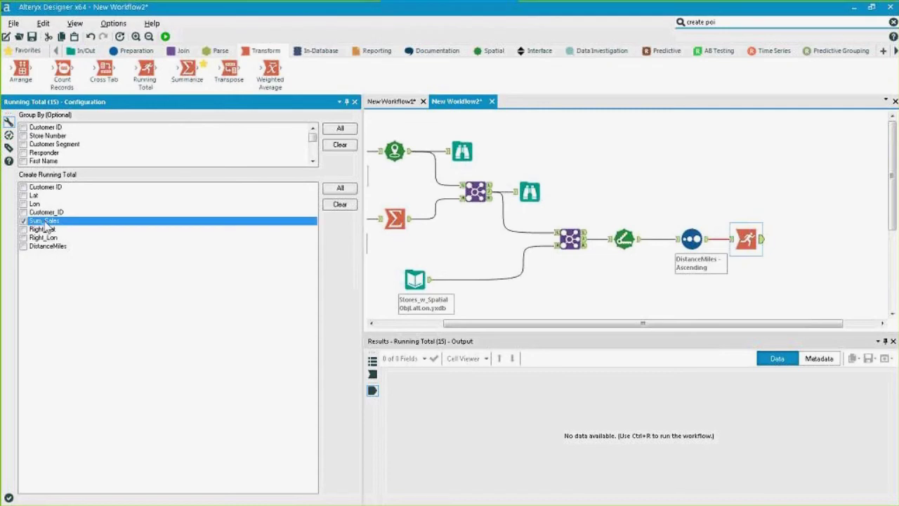
pyautogui.click(25, 137)
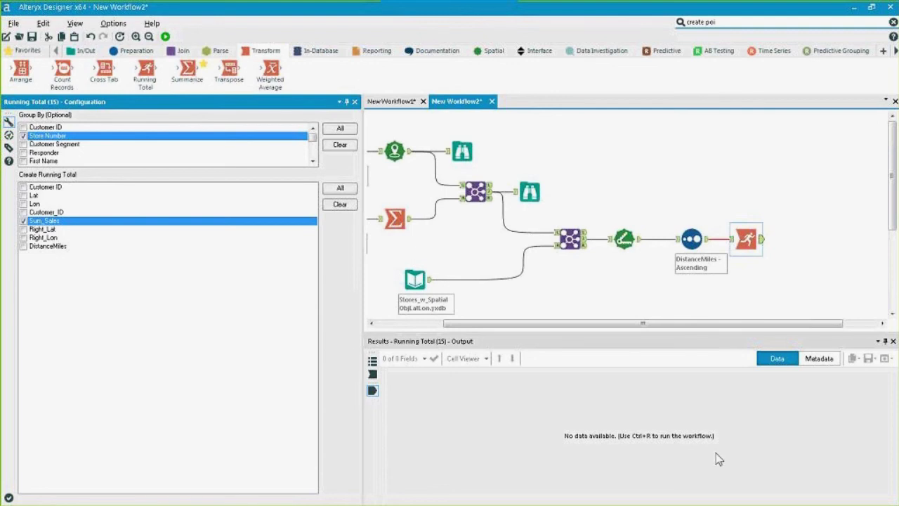
# Run the workflow and examine the store, DistanceMiles and RunTot_Sum_Sales fields in the Running Total output.
pyautogui.hotkey('ctrl', 'r')
pyautogui.click(759, 241)
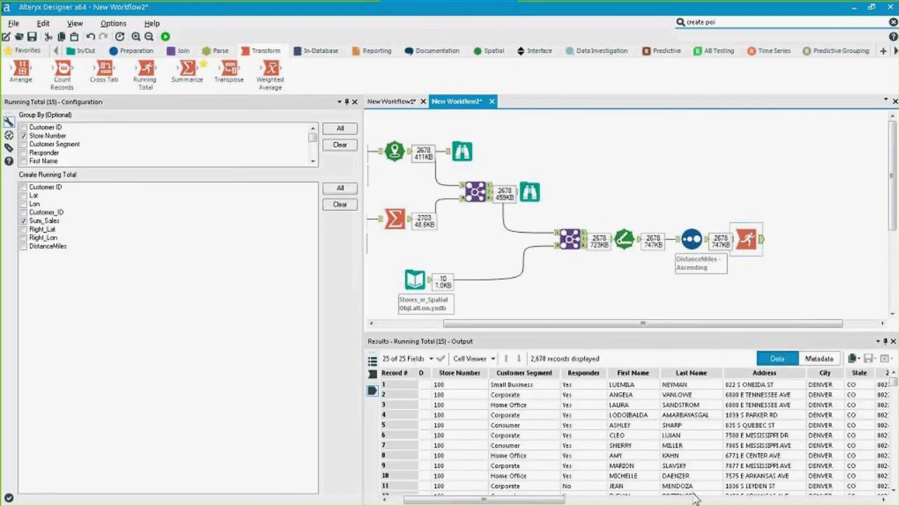
pyautogui.moveTo(485, 500); pyautogui.dragTo(707, 500)
pyautogui.moveTo(581, 388); pyautogui.dragTo(893, 480)
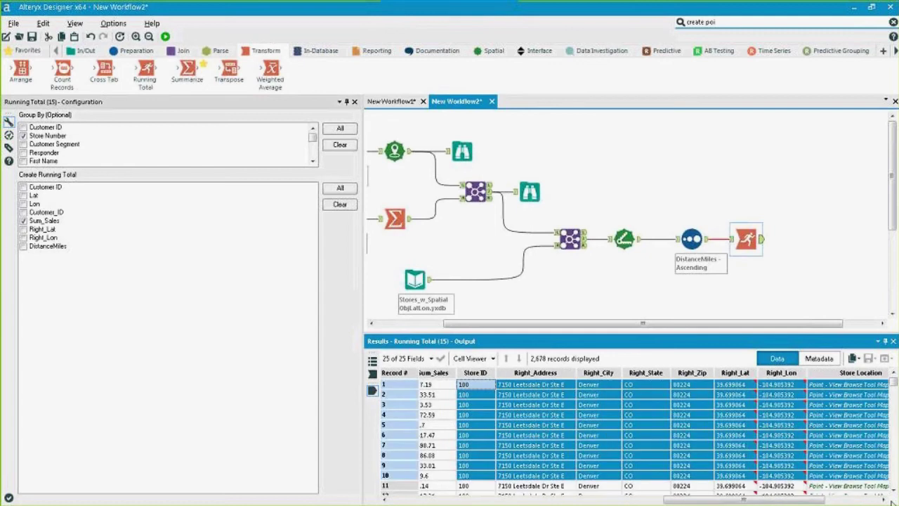
pyautogui.moveTo(797, 500); pyautogui.dragTo(858, 500)
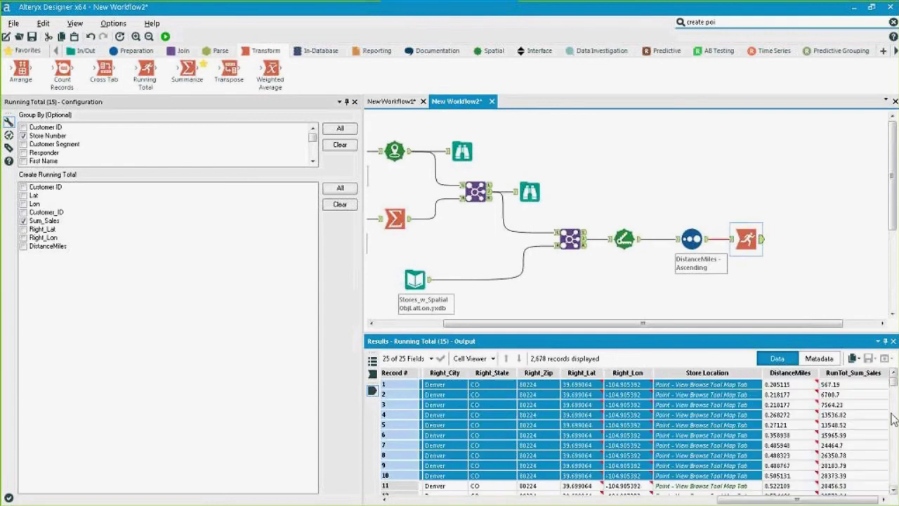
pyautogui.click(857, 358)
pyautogui.click(789, 399)
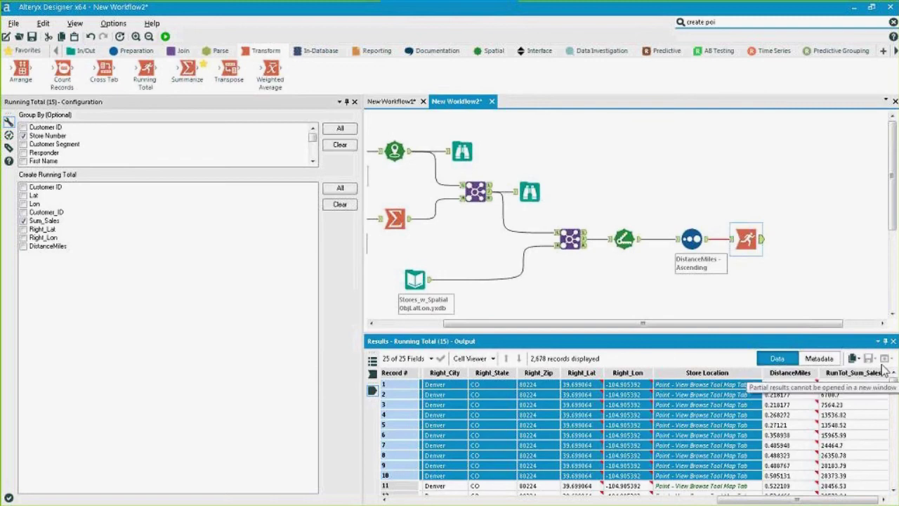
# Add a Browse tool after the Running Total tool and run the workflow to view its results in a separate window.
pyautogui.click(743, 241)
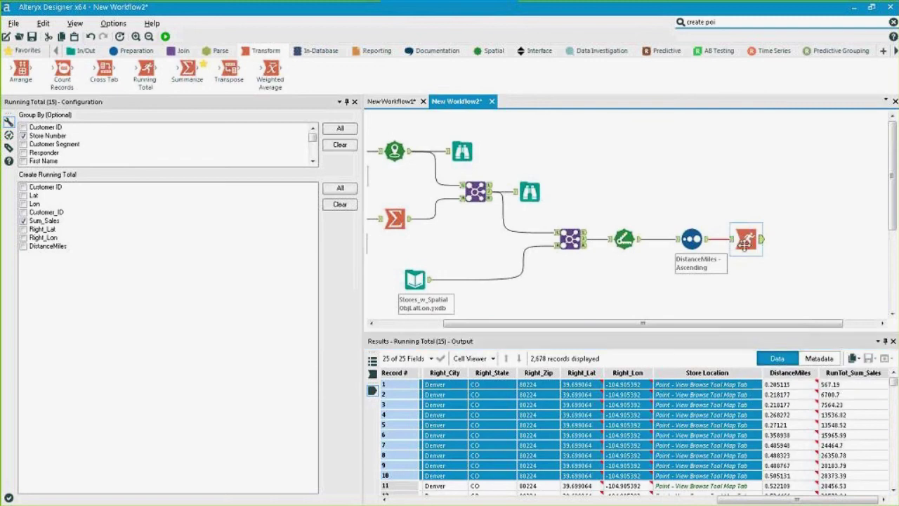
pyautogui.hotkey('ctrl', 'shift', 'b')
pyautogui.hotkey('ctrl', 'r')
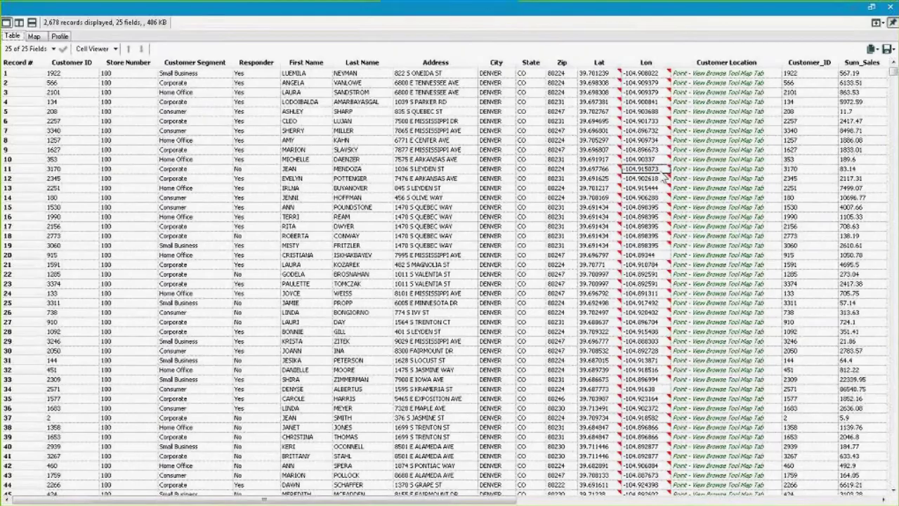
# Compare the Store ID, Sum_Sales and RunTot_Sum_Sales values of the first records in the Browse results.
pyautogui.click(663, 169)
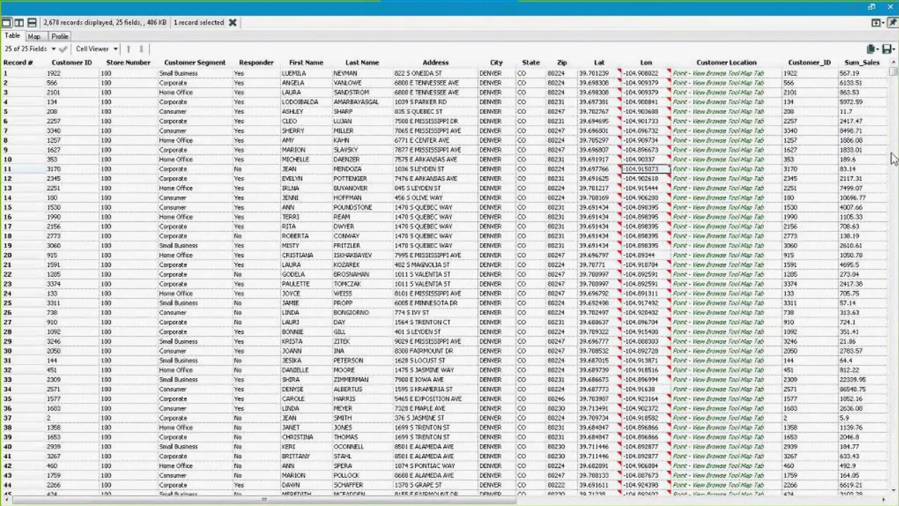
pyautogui.press('Right')
pyautogui.press('Right')
pyautogui.press('Right')
pyautogui.press('Right')
pyautogui.press('Right')
pyautogui.press('Right')
pyautogui.press('Right')
pyautogui.press('Right')
pyautogui.press('Right')
pyautogui.press('Right')
pyautogui.press('Right')
pyautogui.press('Right')
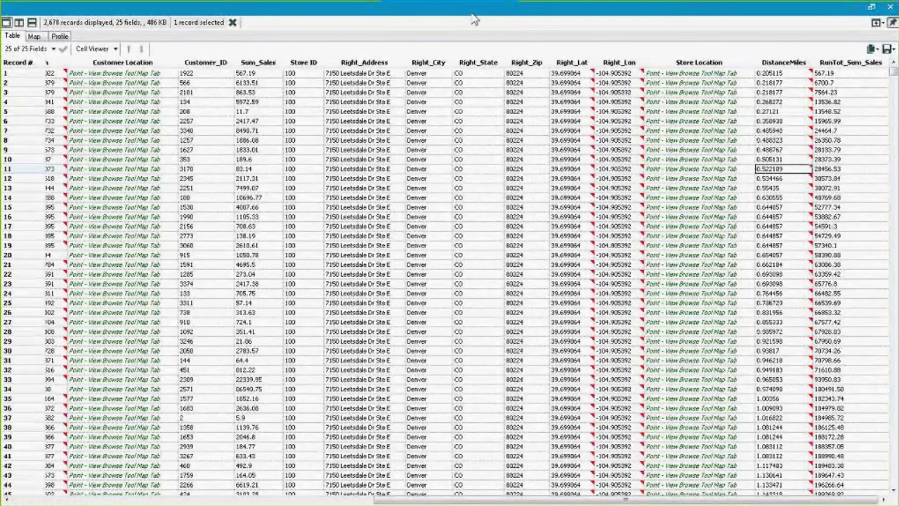
pyautogui.moveTo(308, 74); pyautogui.dragTo(322, 170)
pyautogui.moveTo(835, 82); pyautogui.dragTo(834, 73)
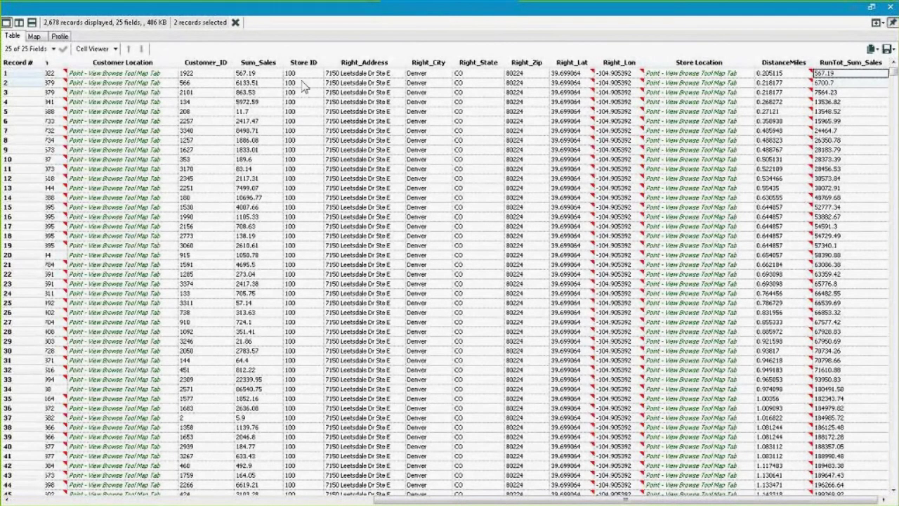
pyautogui.click(258, 75)
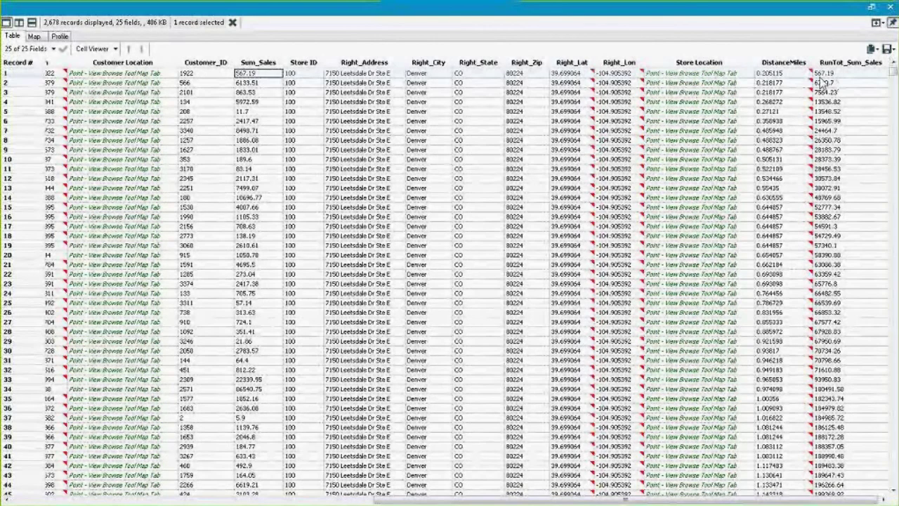
# Check the Sum_Sales values of the second and third records, and find where the Browse results change from store 100 to store 101.
pyautogui.click(254, 84)
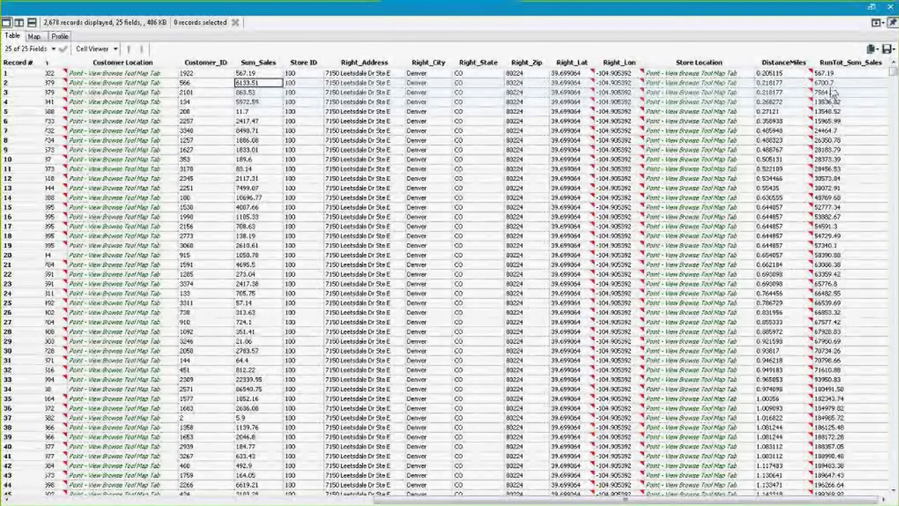
pyautogui.keyDown('shift'); pyautogui.click(251, 94); pyautogui.keyUp('shift')
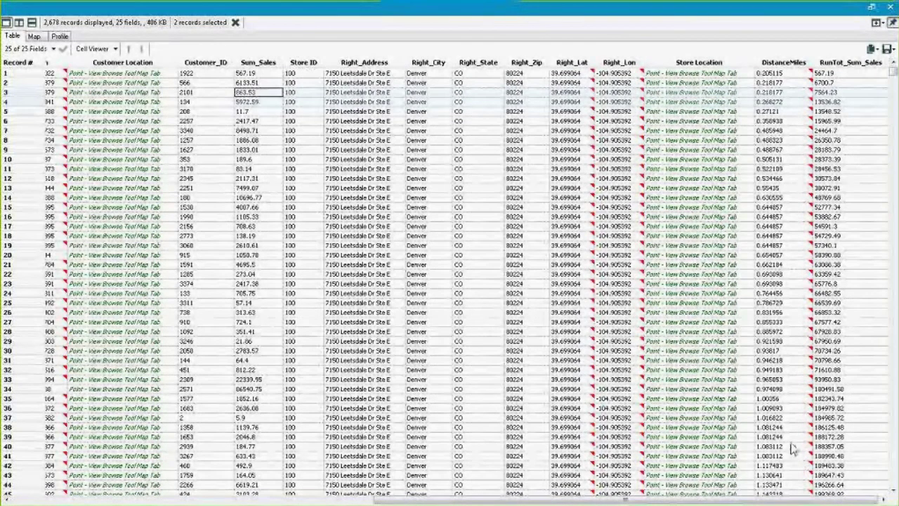
pyautogui.scroll(-2, 790, 446)
pyautogui.scroll(-20, 344, 458)
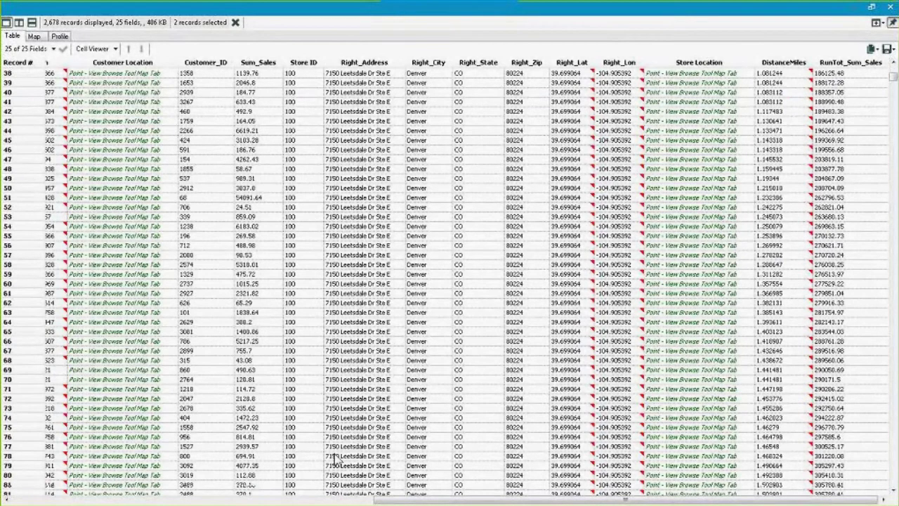
pyautogui.scroll(-20, 344, 457)
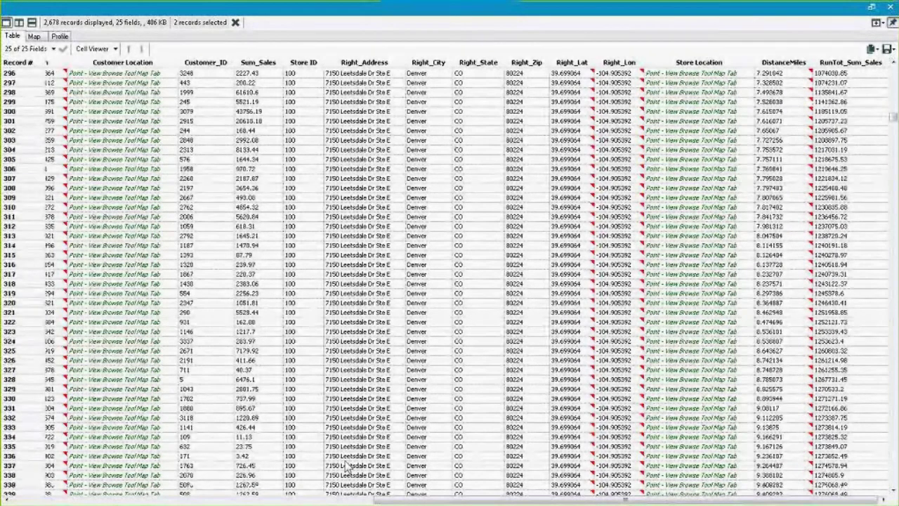
pyautogui.scroll(4, 389, 469)
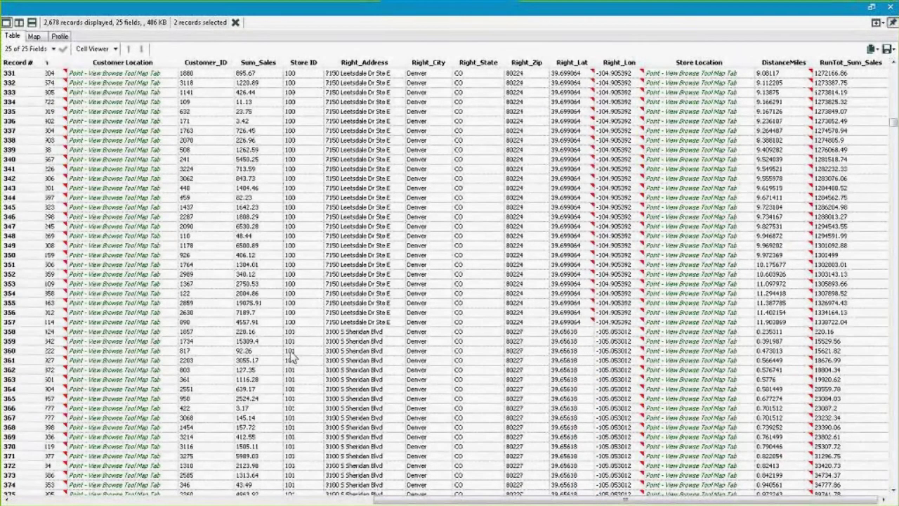
# Compare the Store ID, Sum_Sales, DistanceMiles and RunTot_Sum_Sales values in the first records of store 101.
pyautogui.click(295, 332)
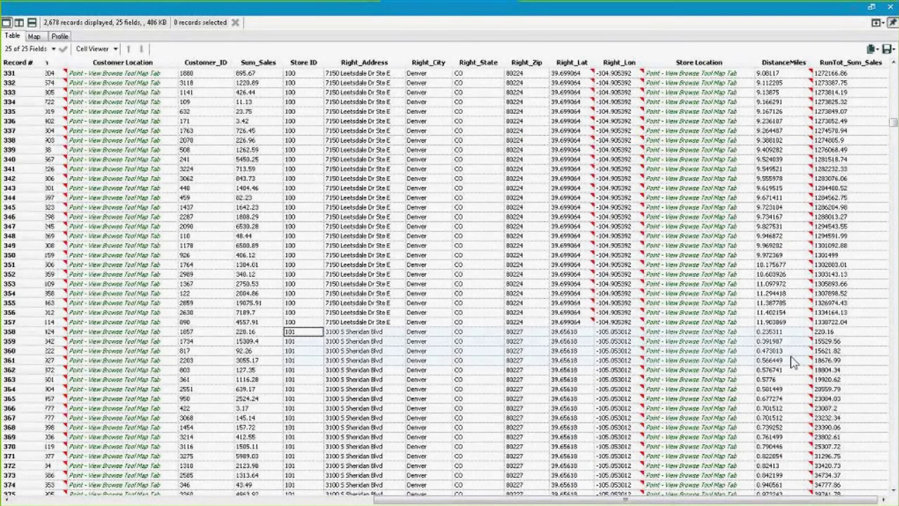
pyautogui.click(869, 332)
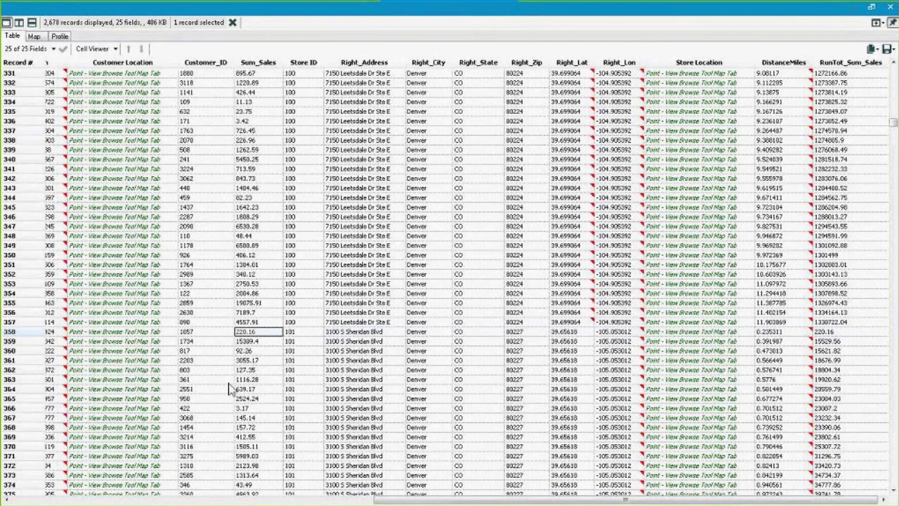
pyautogui.click(855, 333)
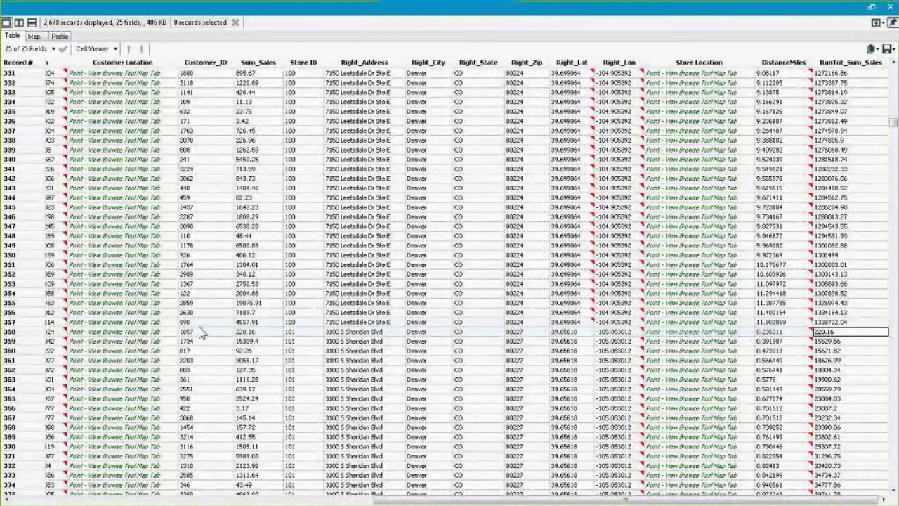
pyautogui.click(786, 334)
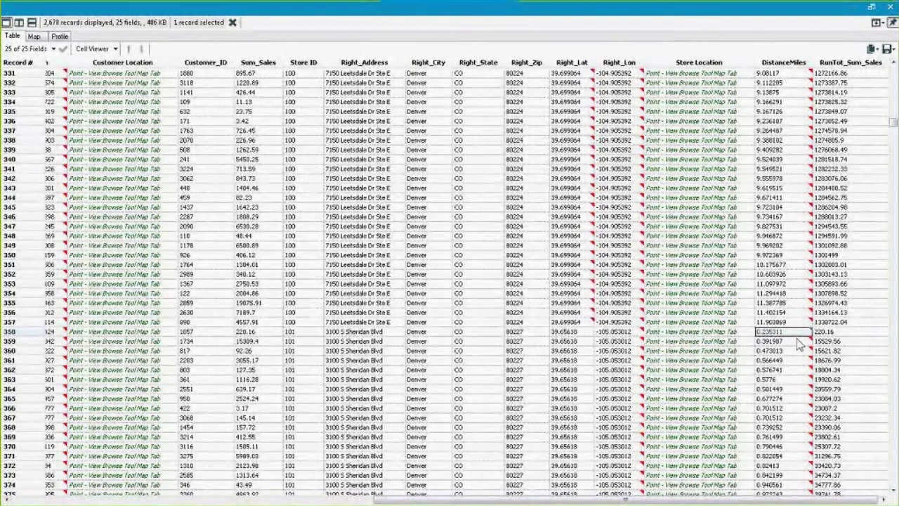
pyautogui.click(825, 335)
pyautogui.moveTo(827, 339); pyautogui.dragTo(840, 411)
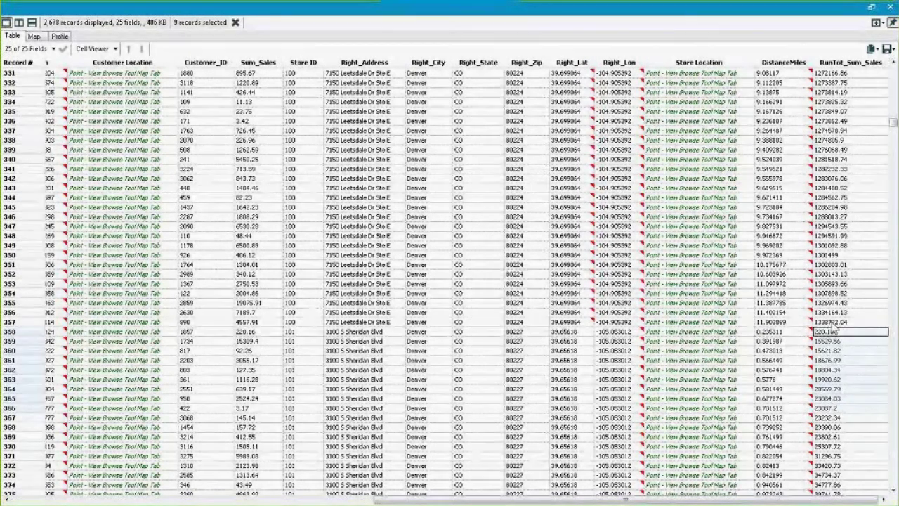
# Examine how RunTot_Sum_Sales accumulates from the first record of store 100 through record 109, and close the separate results window.
pyautogui.scroll(20, 832, 330)
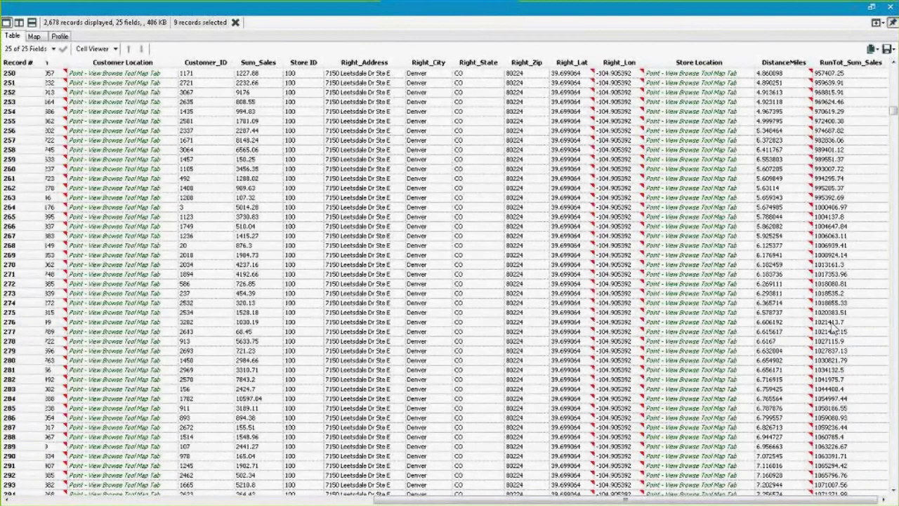
pyautogui.scroll(20, 832, 330)
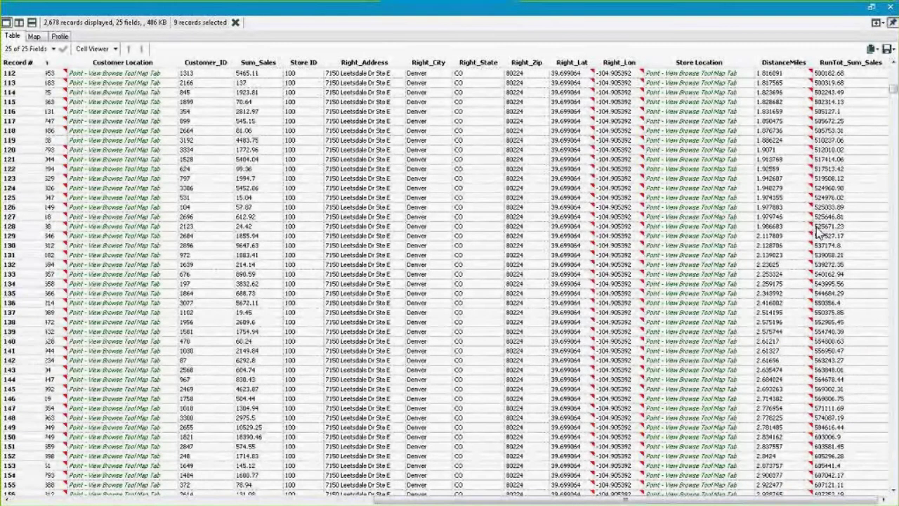
pyautogui.scroll(20, 817, 232)
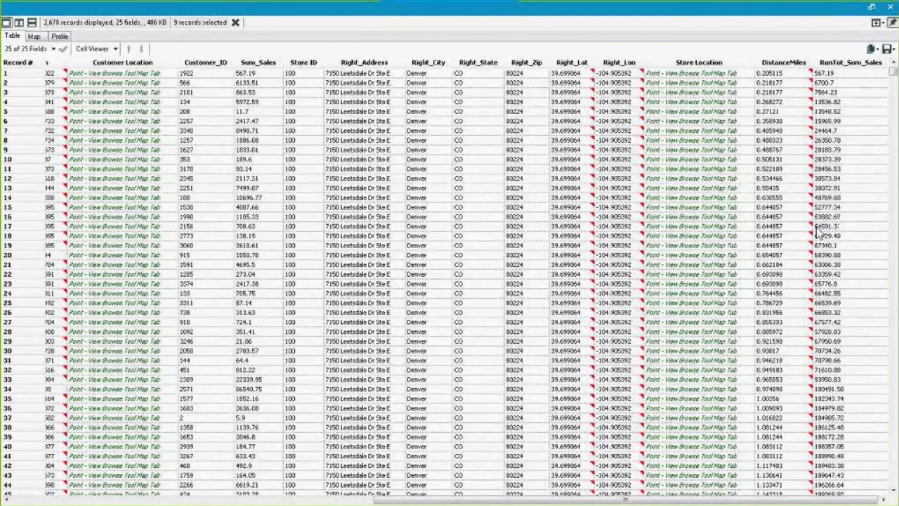
pyautogui.click(830, 78)
pyautogui.keyDown('shift'); pyautogui.click(859, 330); pyautogui.keyUp('shift')
pyautogui.scroll(-5, 850, 323)
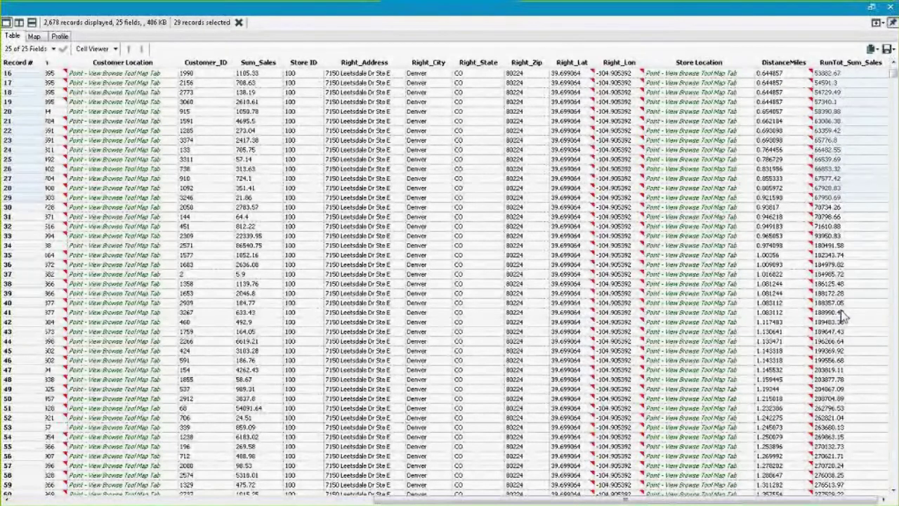
pyautogui.click(842, 314)
pyautogui.keyDown('shift'); pyautogui.click(844, 408); pyautogui.keyUp('shift')
pyautogui.scroll(-7, 843, 390)
pyautogui.click(846, 388)
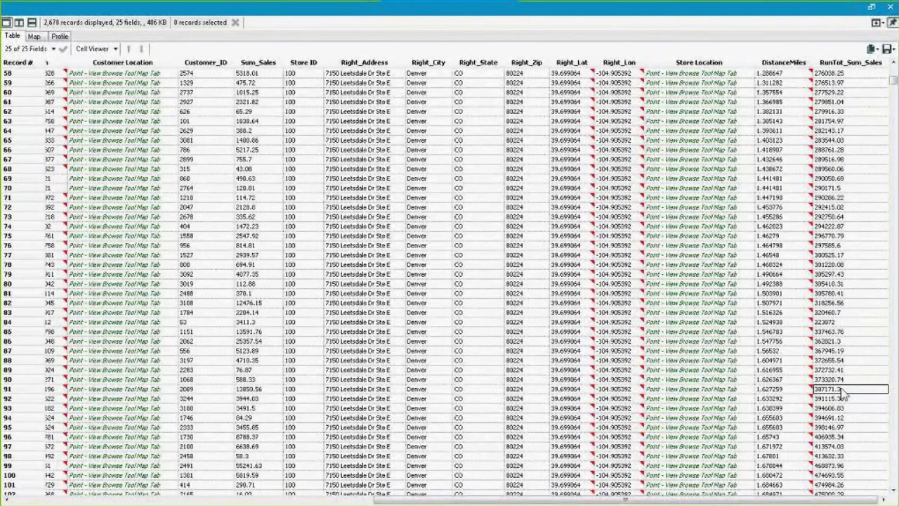
pyautogui.scroll(-3, 843, 414)
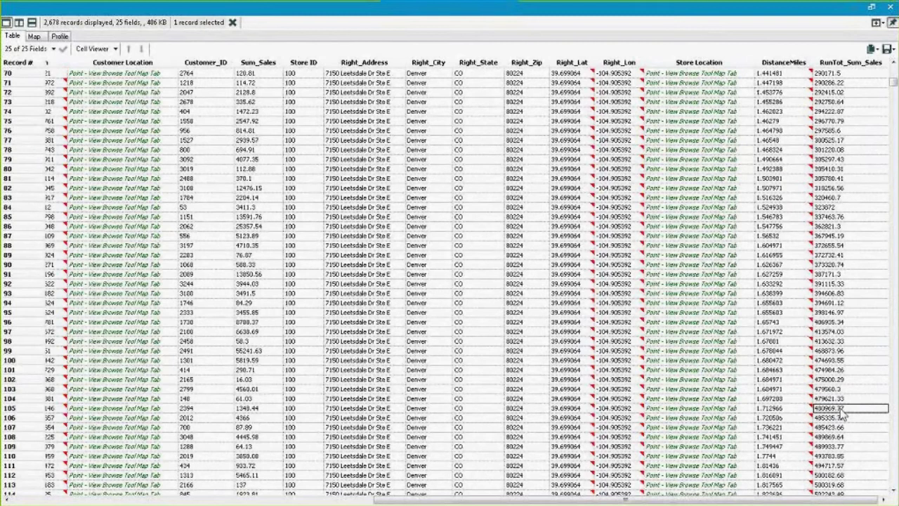
pyautogui.click(844, 408)
pyautogui.click(847, 447)
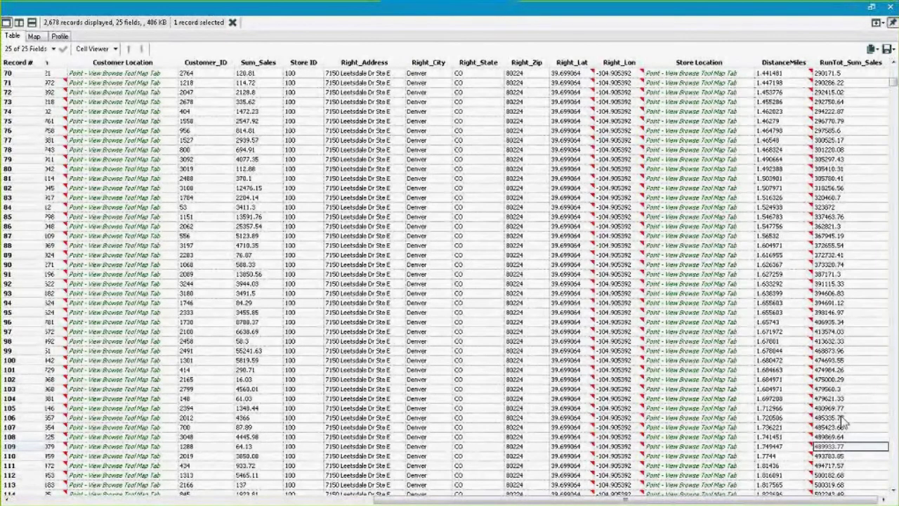
pyautogui.click(843, 275)
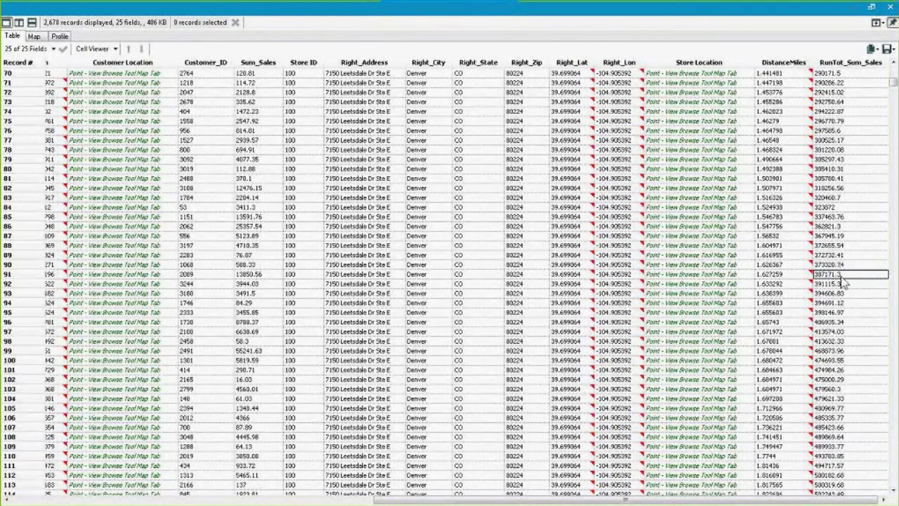
pyautogui.click(843, 278)
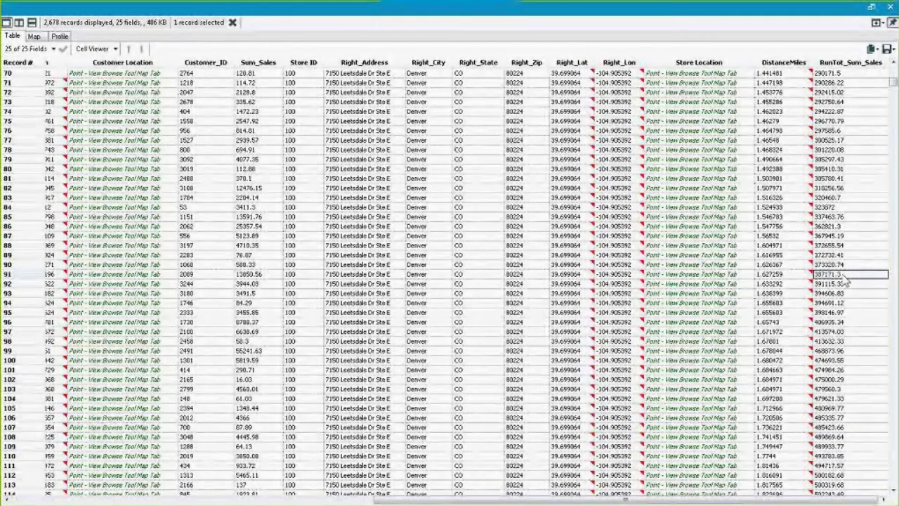
pyautogui.click(873, 7)
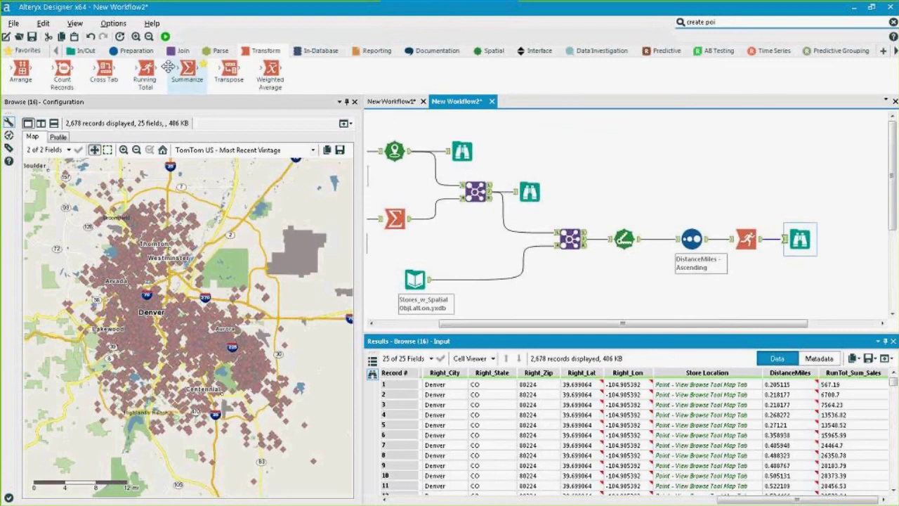
# Add a Summarize tool after the Running Total tool and group it by Store Number.
pyautogui.moveTo(186, 68); pyautogui.dragTo(786, 280)
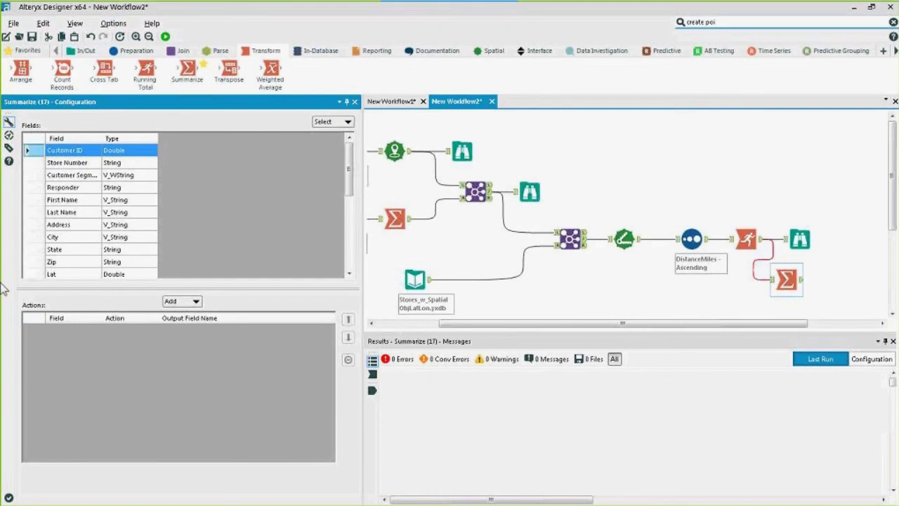
pyautogui.click(67, 162)
pyautogui.click(192, 301)
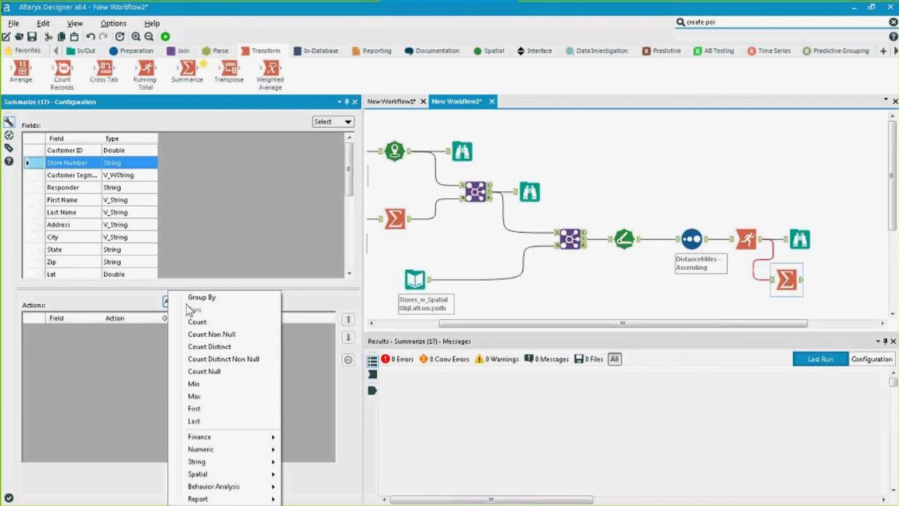
pyautogui.click(202, 297)
# Sum the RunTot_Sum_Sales field in the Summarize tool and name its output field Store_Total_Sales.
pyautogui.click(75, 251)
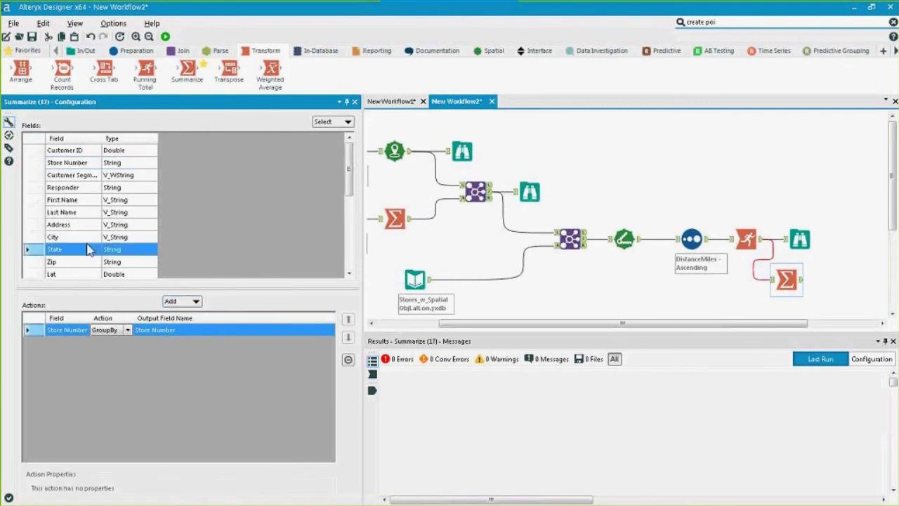
pyautogui.scroll(-5, 78, 253)
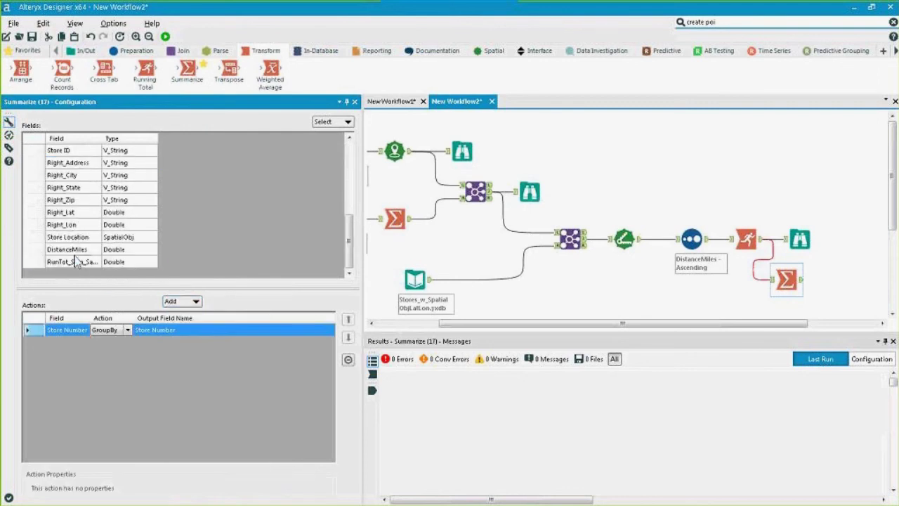
pyautogui.click(75, 261)
pyautogui.click(181, 302)
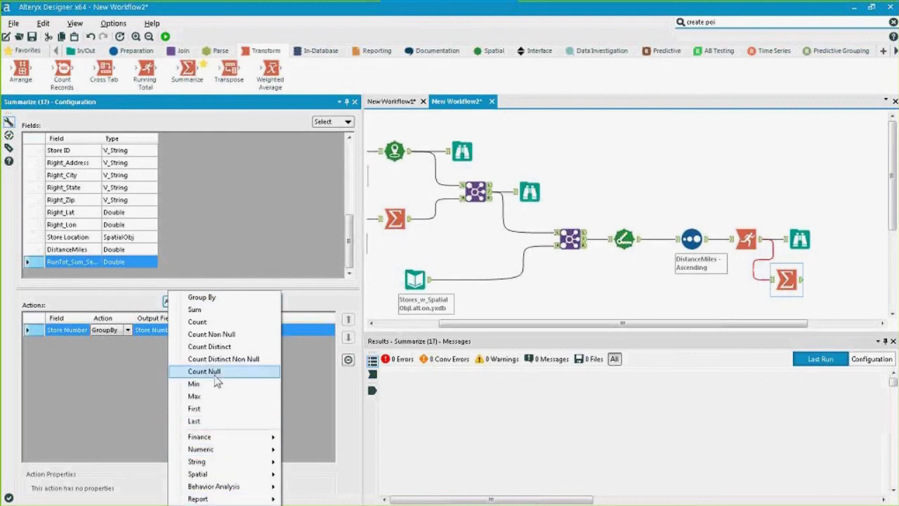
pyautogui.click(195, 310)
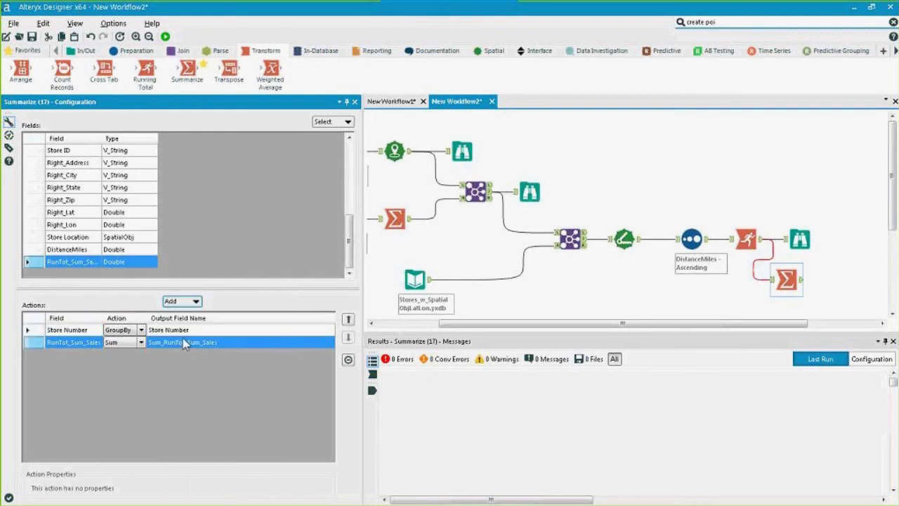
pyautogui.click(195, 342)
pyautogui.moveTo(199, 342); pyautogui.dragTo(142, 338)
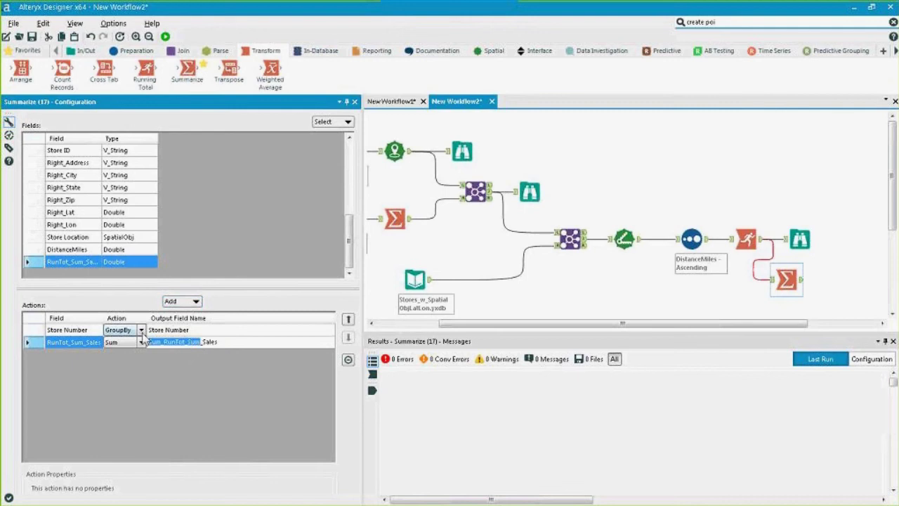
pyautogui.write('Store_T')
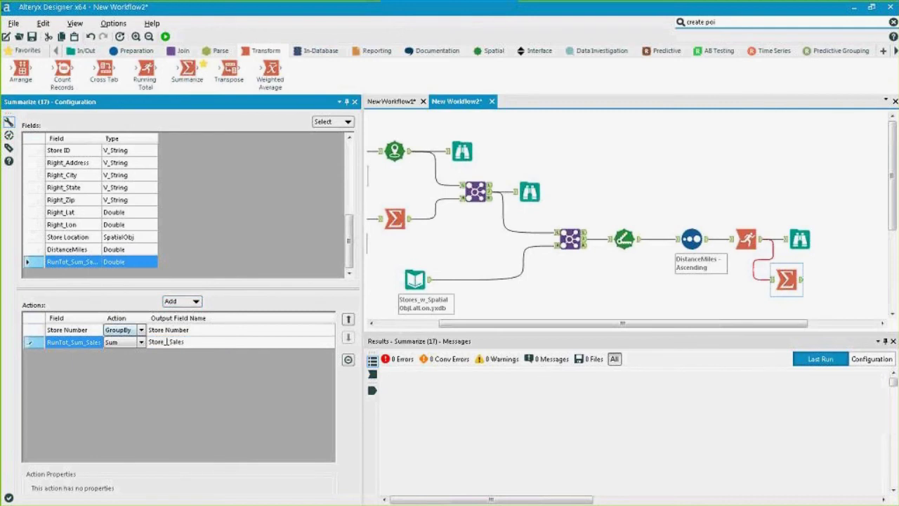
pyautogui.write('otal_')
# Run the workflow and examine the Store_Total_Sales value of each store in the Summarize output.
pyautogui.hotkey('ctrl', 'r')
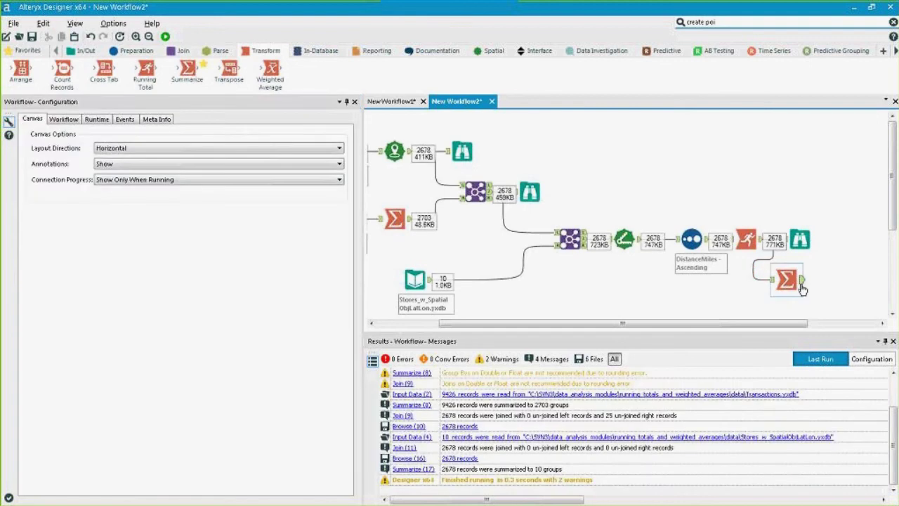
pyautogui.click(802, 287)
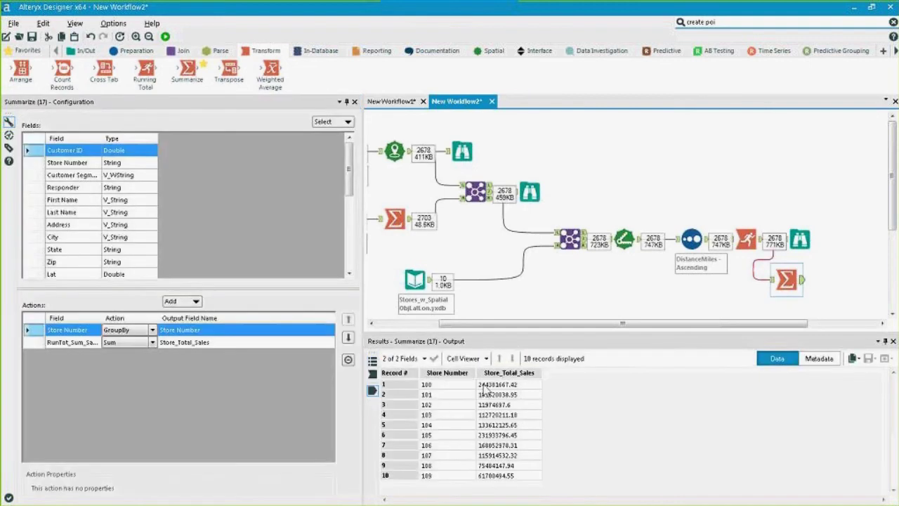
pyautogui.moveTo(482, 388); pyautogui.dragTo(493, 478)
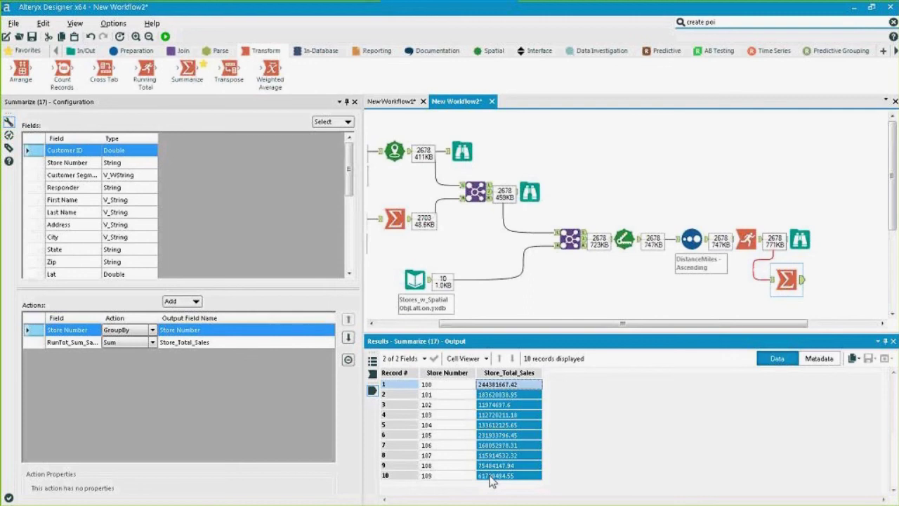
pyautogui.click(465, 386)
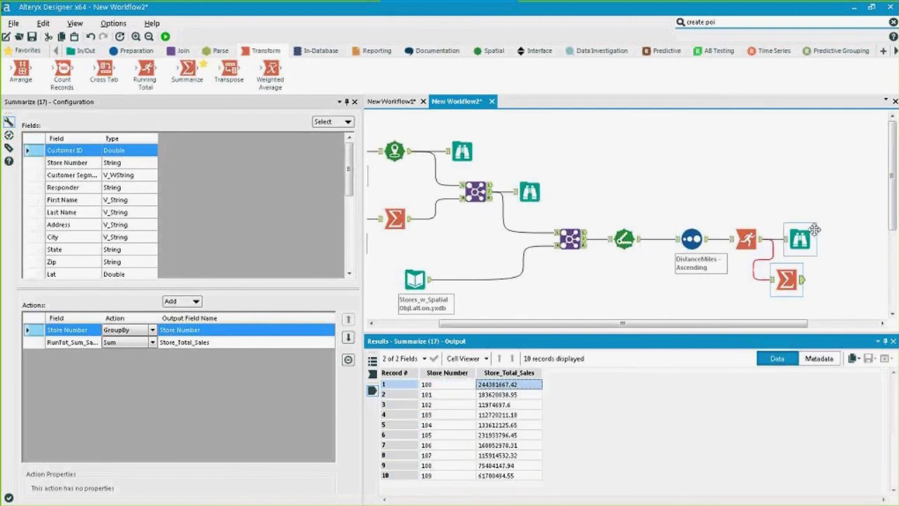
# Space out the last Browse and Summarize tools, and add a Join tool taking Running Total as left input and Summarize as right input.
pyautogui.moveTo(815, 229); pyautogui.dragTo(801, 154)
pyautogui.moveTo(788, 278); pyautogui.dragTo(810, 284)
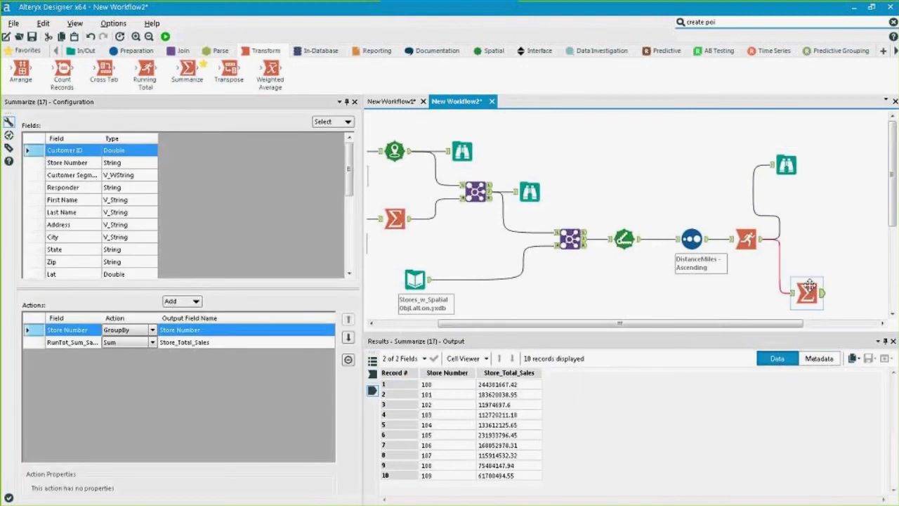
pyautogui.click(183, 51)
pyautogui.moveTo(218, 79); pyautogui.dragTo(851, 246)
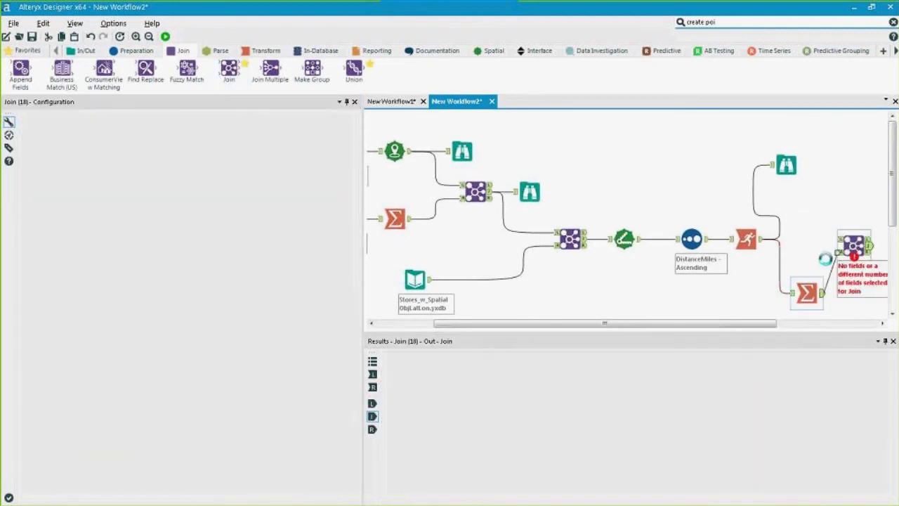
pyautogui.moveTo(764, 240); pyautogui.dragTo(839, 240)
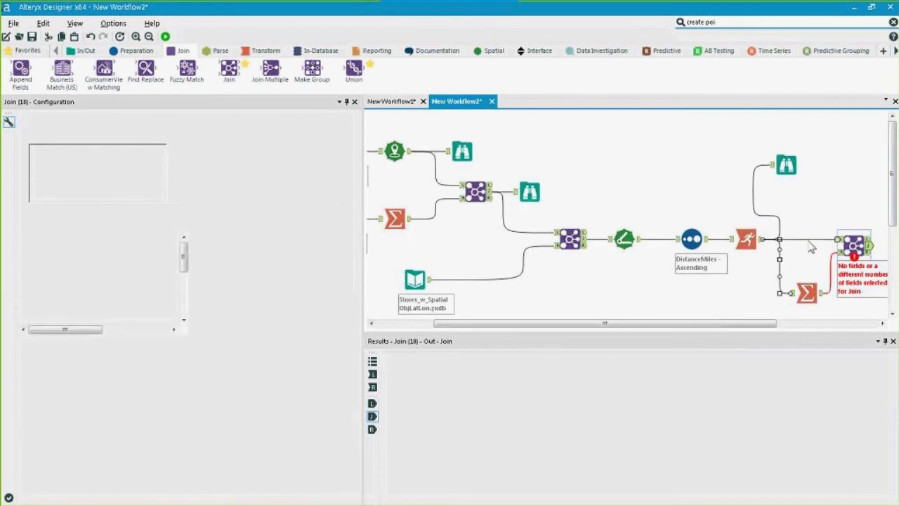
# Configure the last Join tool to join the Running Total and Summarize outputs on Store Number for both inputs.
pyautogui.click(745, 238)
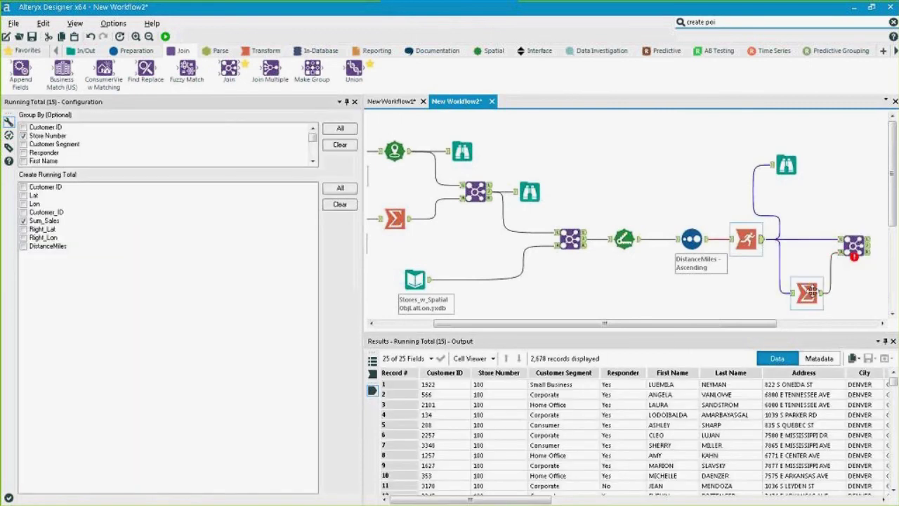
pyautogui.click(809, 293)
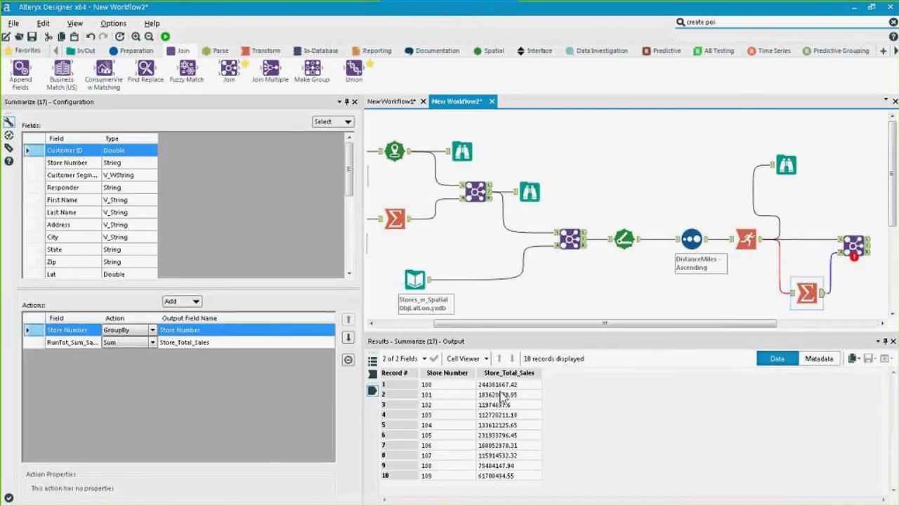
pyautogui.moveTo(500, 385); pyautogui.dragTo(505, 436)
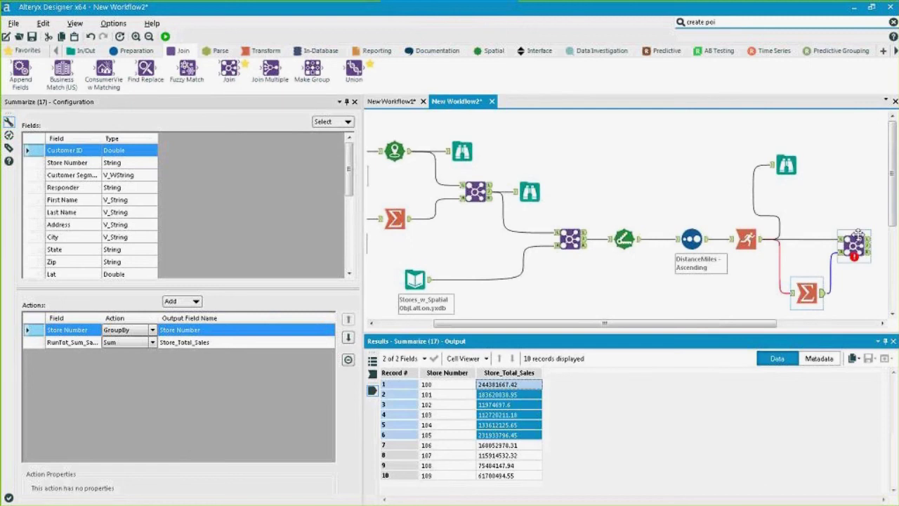
pyautogui.click(856, 237)
pyautogui.click(105, 162)
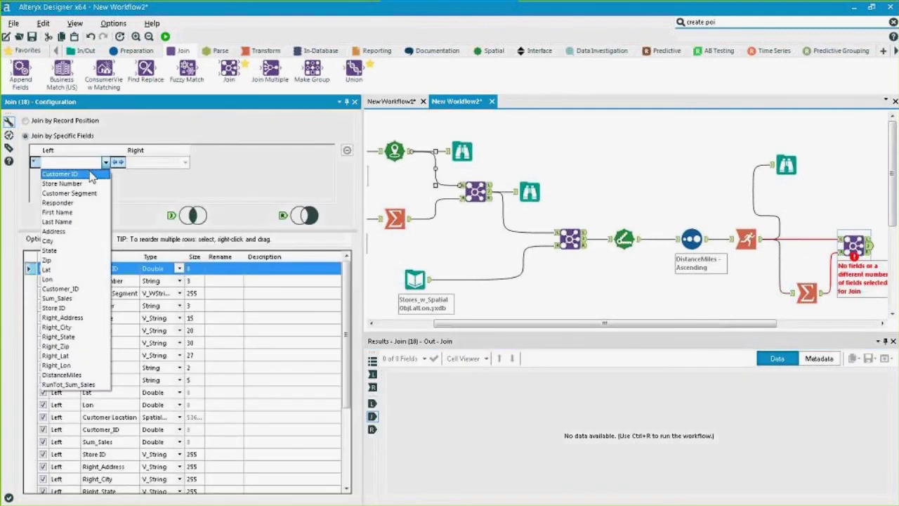
pyautogui.click(90, 184)
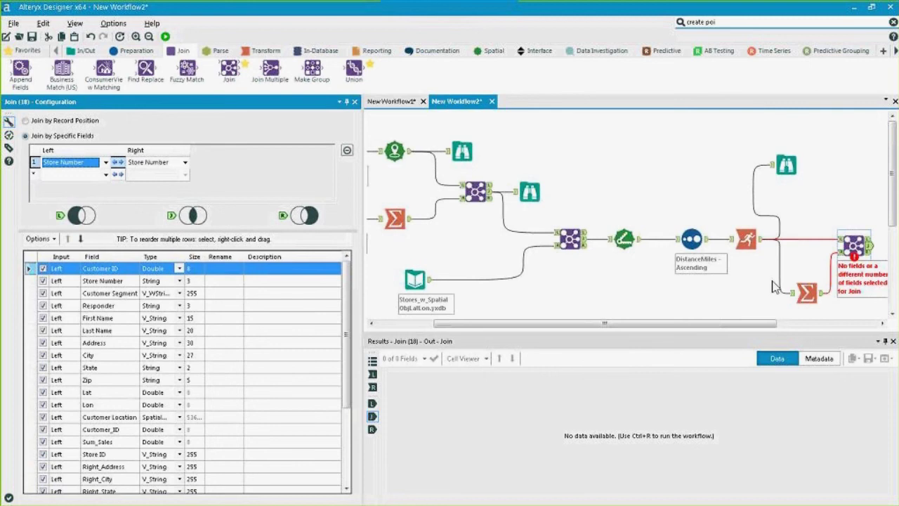
# Run the workflow and compare the RunTot_Sum_Sales and Store_Total_Sales values in the last Join tool's joined output.
pyautogui.hotkey('ctrl', 'r')
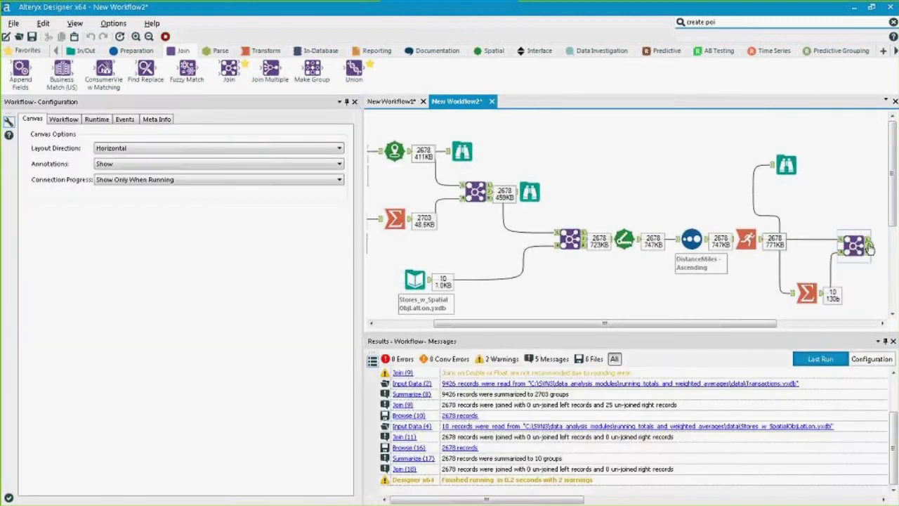
pyautogui.click(868, 246)
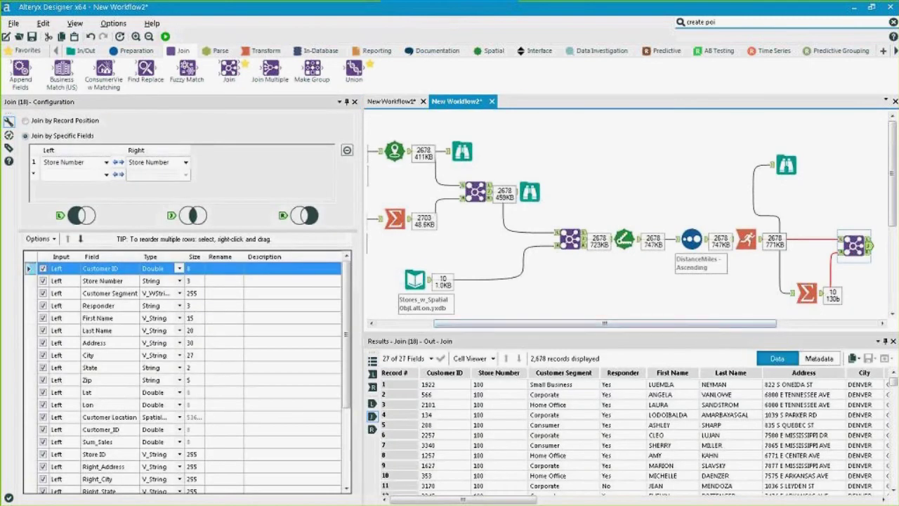
pyautogui.moveTo(526, 499); pyautogui.dragTo(833, 499)
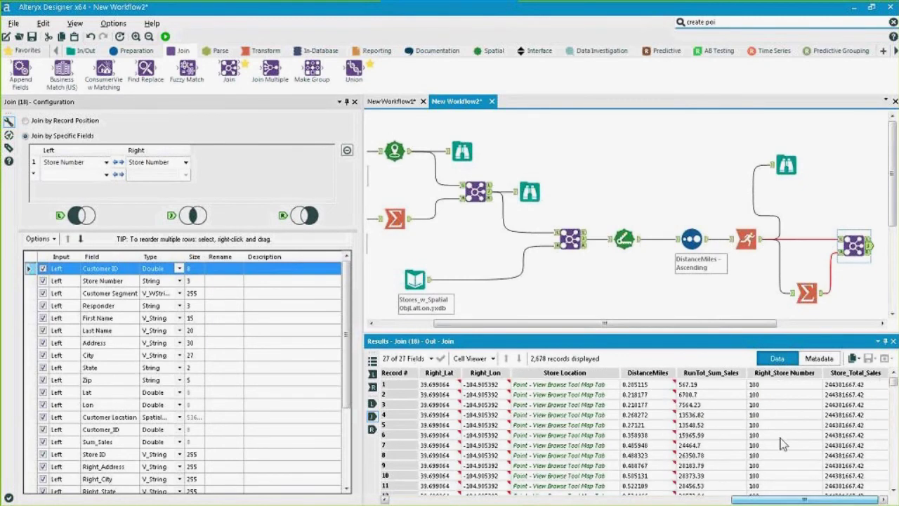
pyautogui.moveTo(705, 385); pyautogui.dragTo(706, 435)
pyautogui.click(853, 384)
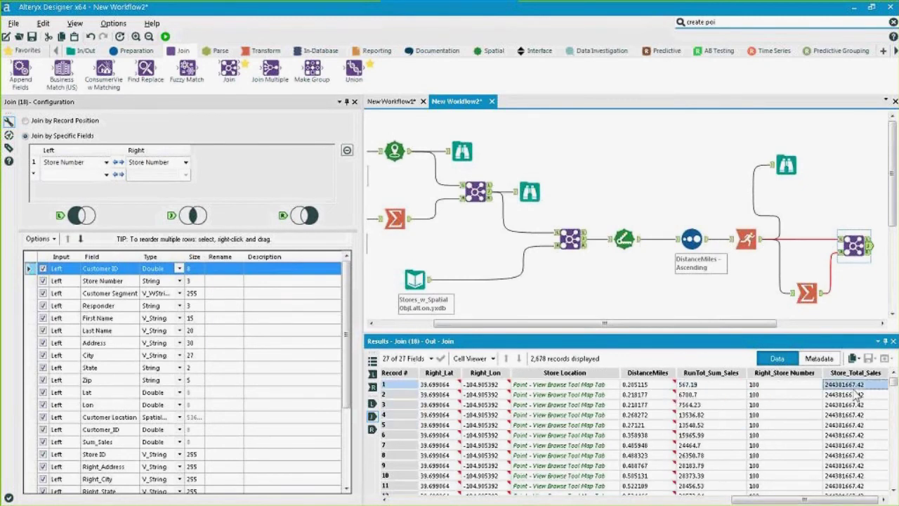
pyautogui.moveTo(857, 395); pyautogui.dragTo(854, 415)
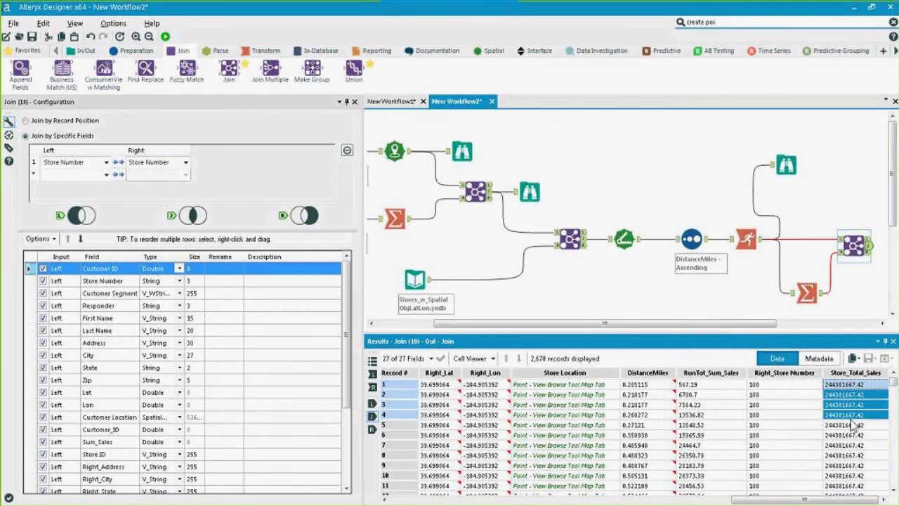
pyautogui.click(670, 405)
pyautogui.moveTo(690, 407); pyautogui.dragTo(845, 408)
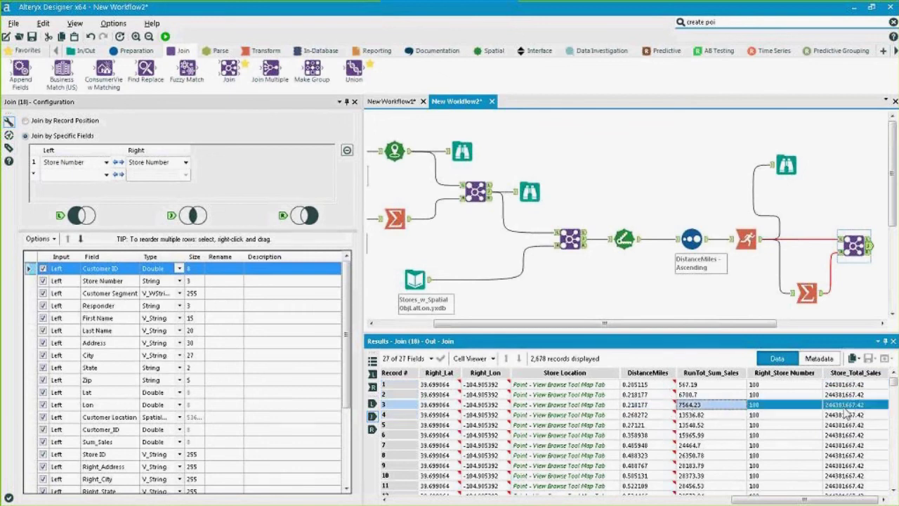
pyautogui.click(844, 408)
pyautogui.doubleClick(844, 408)
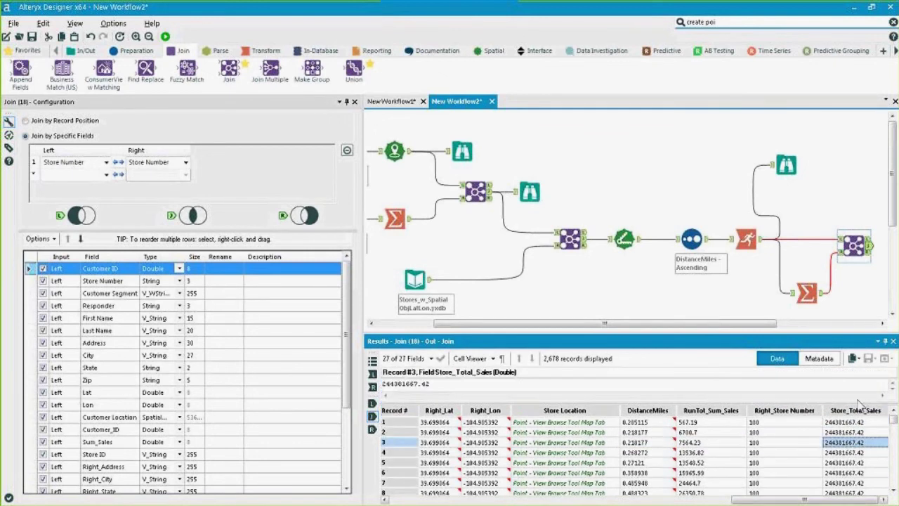
pyautogui.click(685, 323)
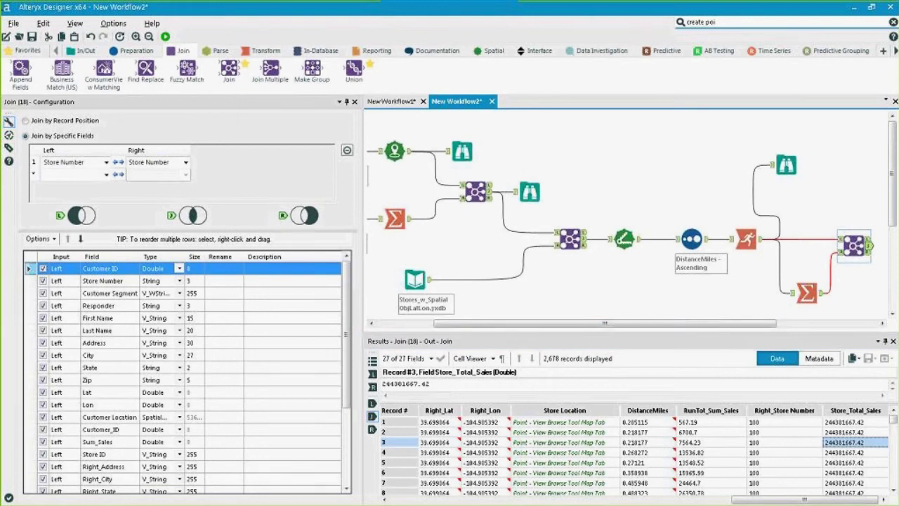
pyautogui.moveTo(685, 322); pyautogui.dragTo(810, 308)
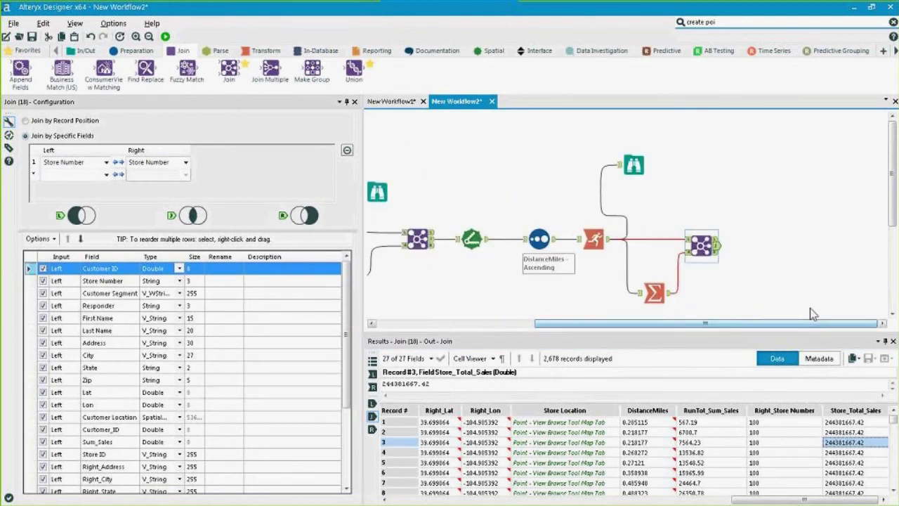
pyautogui.click(691, 443)
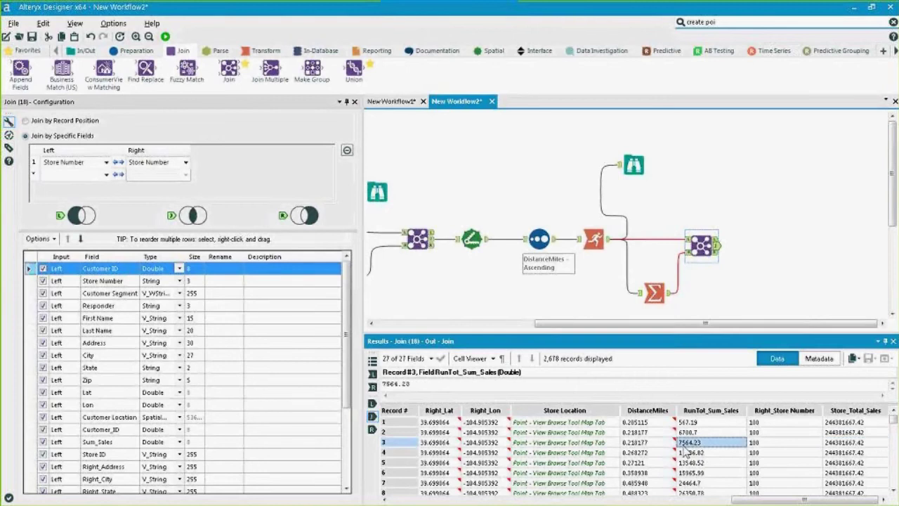
pyautogui.click(839, 444)
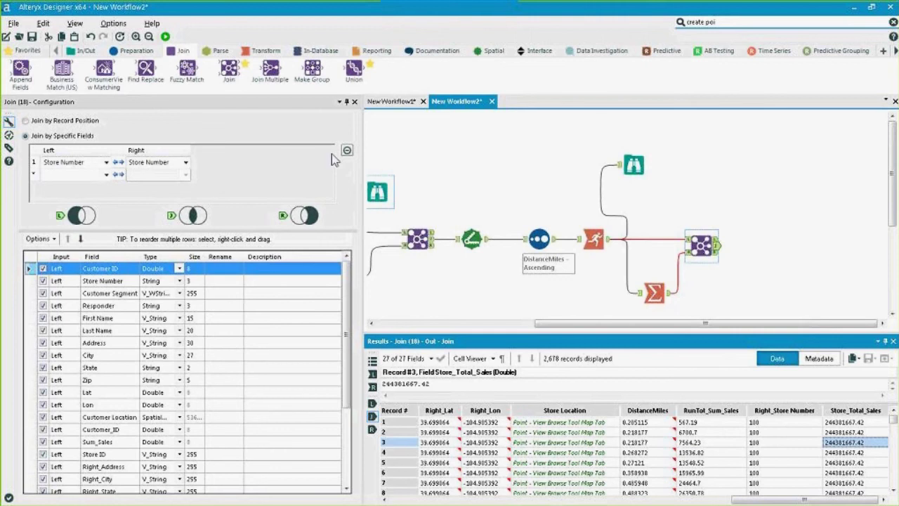
# Add a Formula tool after the last Join's joined output and define a Double output column named Percent of Total.
pyautogui.click(132, 50)
pyautogui.moveTo(228, 69); pyautogui.dragTo(773, 254)
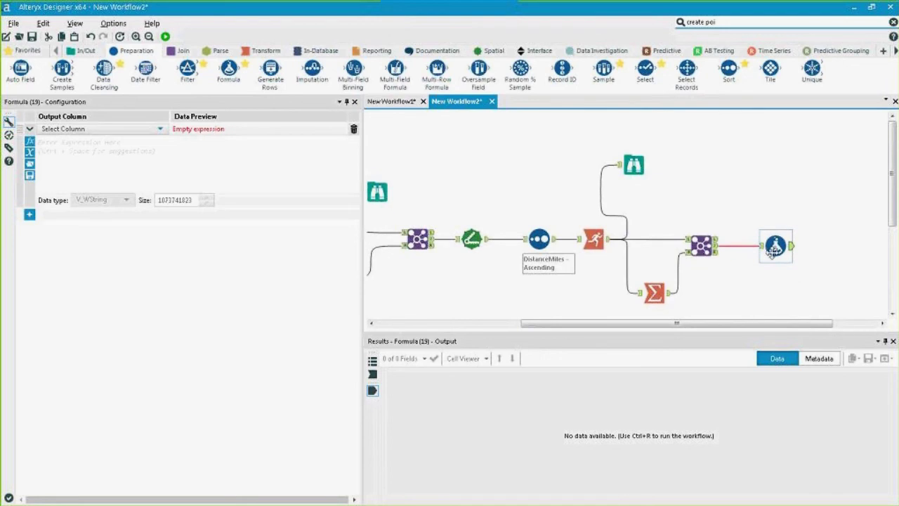
pyautogui.click(128, 128)
pyautogui.click(126, 143)
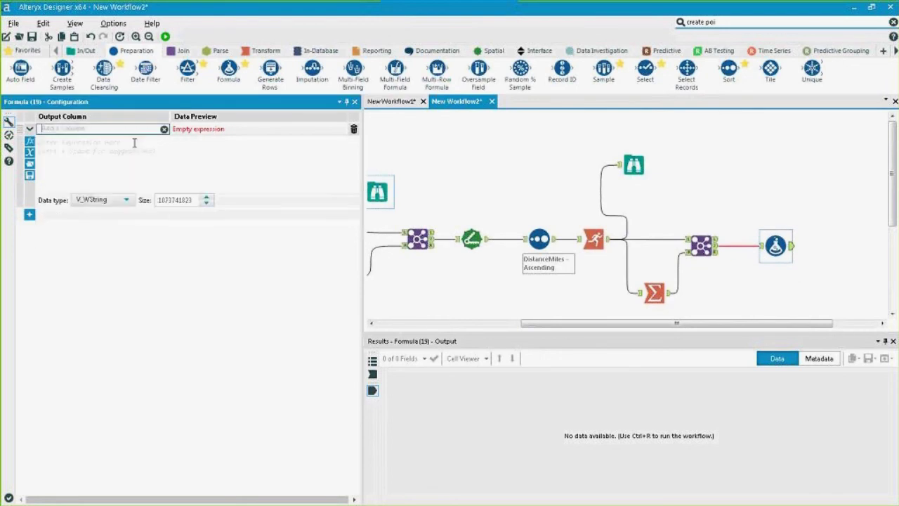
pyautogui.write('Percent of Total')
pyautogui.click(120, 201)
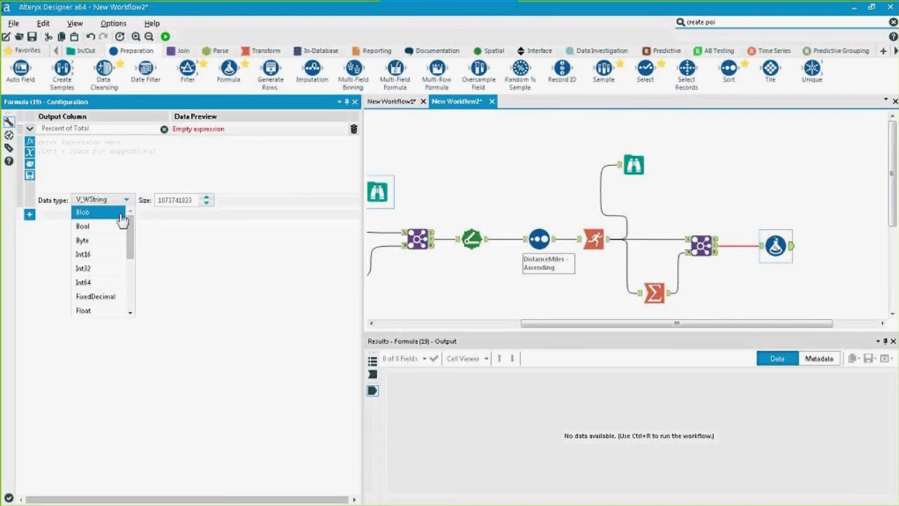
pyautogui.moveTo(131, 227); pyautogui.dragTo(132, 254)
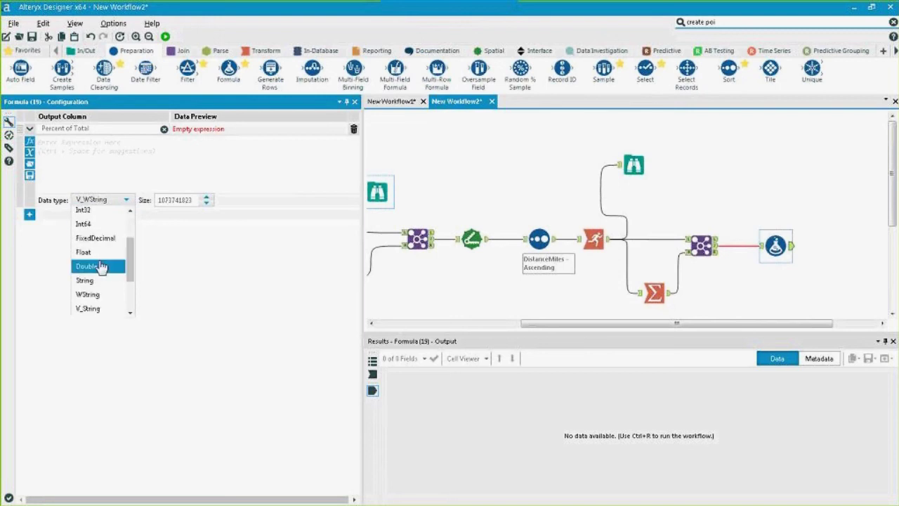
pyautogui.click(100, 265)
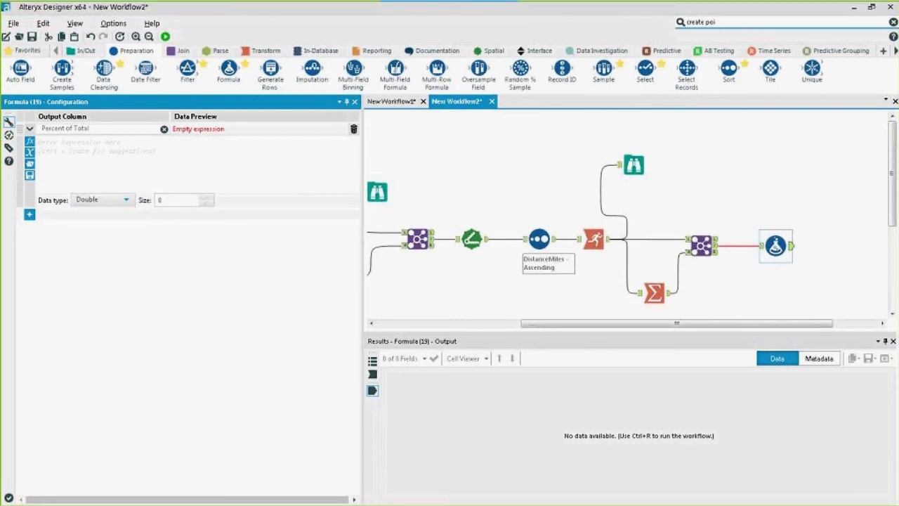
# Insert the [RunTot_Sum_Sales] field as the start of the Percent of Total expression.
pyautogui.click(133, 141)
pyautogui.write('[')
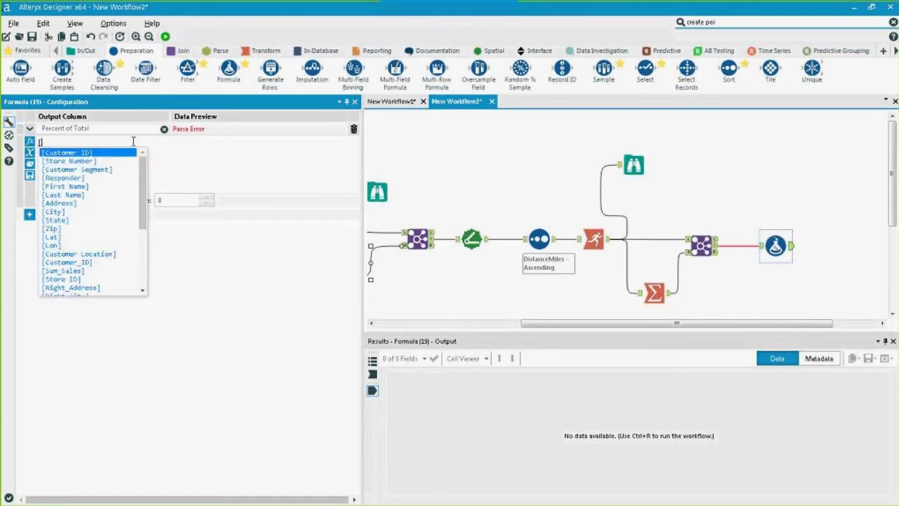
pyautogui.press('BackSpace')
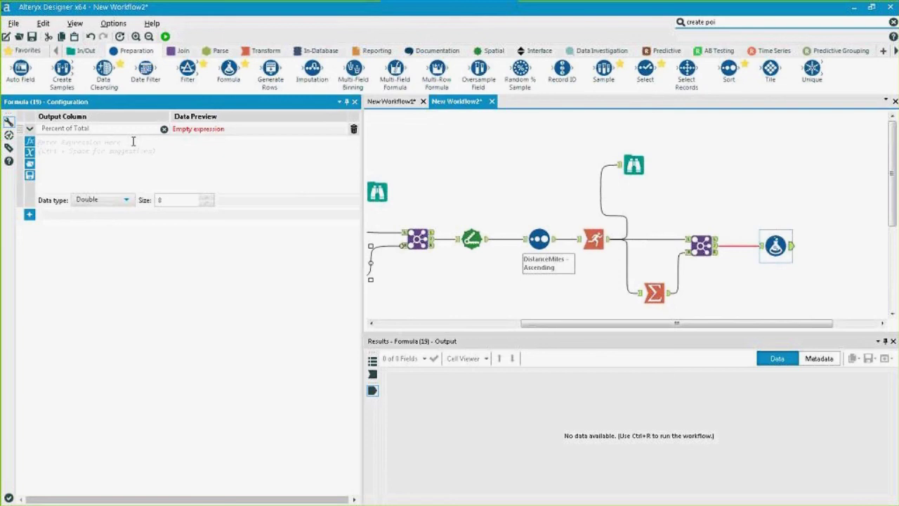
pyautogui.write('[')
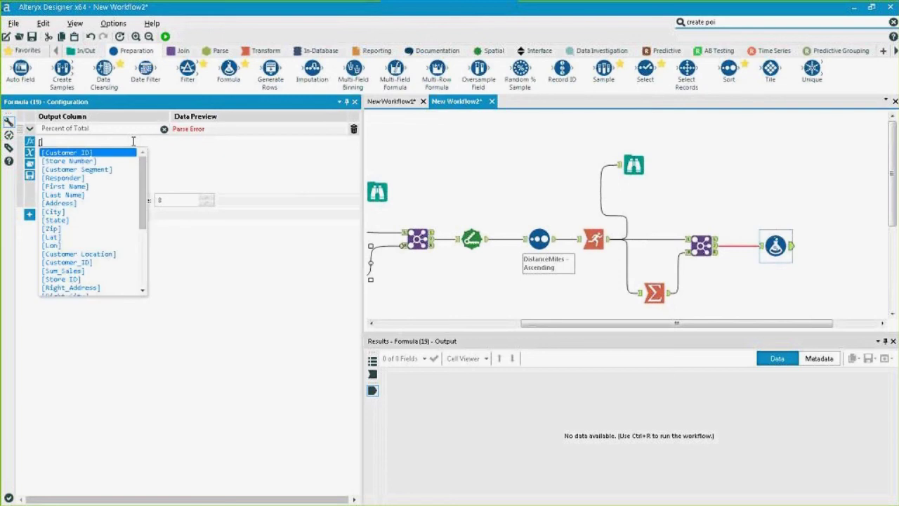
pyautogui.press('BackSpace')
pyautogui.write('[')
pyautogui.press('Down')
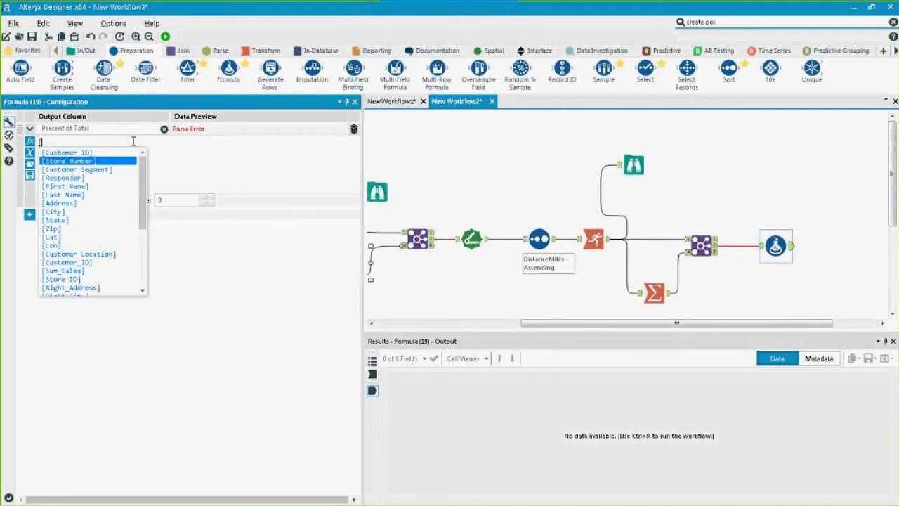
pyautogui.press('Down')
pyautogui.press('Up')
pyautogui.press('Up')
pyautogui.press('Up')
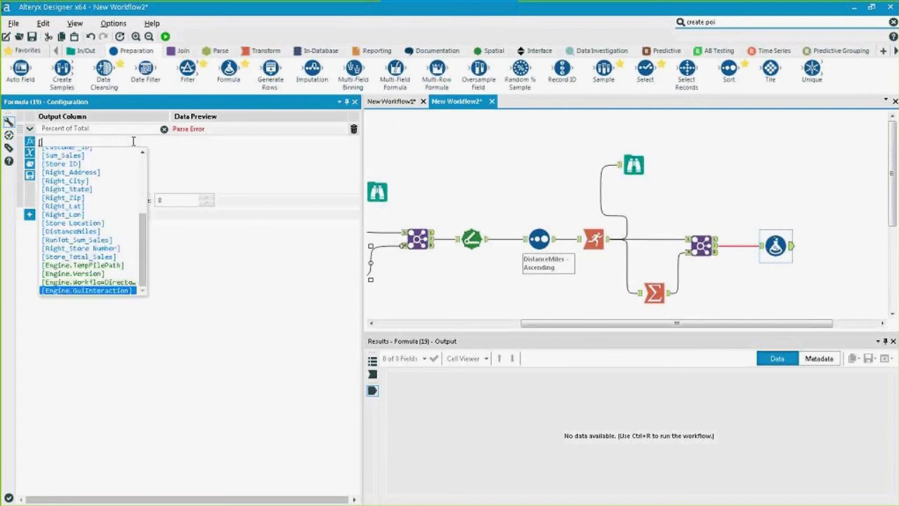
pyautogui.press('Up')
pyautogui.press('Up')
pyautogui.press('Up')
pyautogui.press('Up')
pyautogui.press('Up')
pyautogui.press('Up')
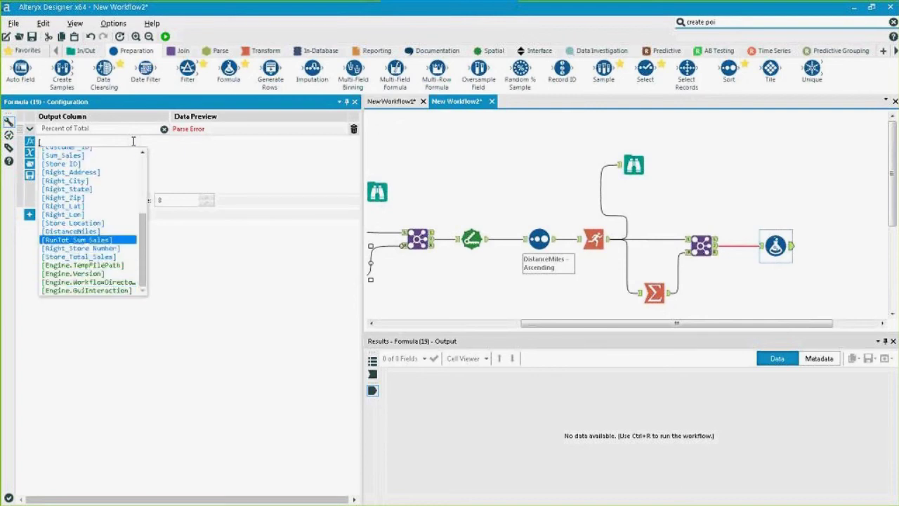
pyautogui.press('Return')
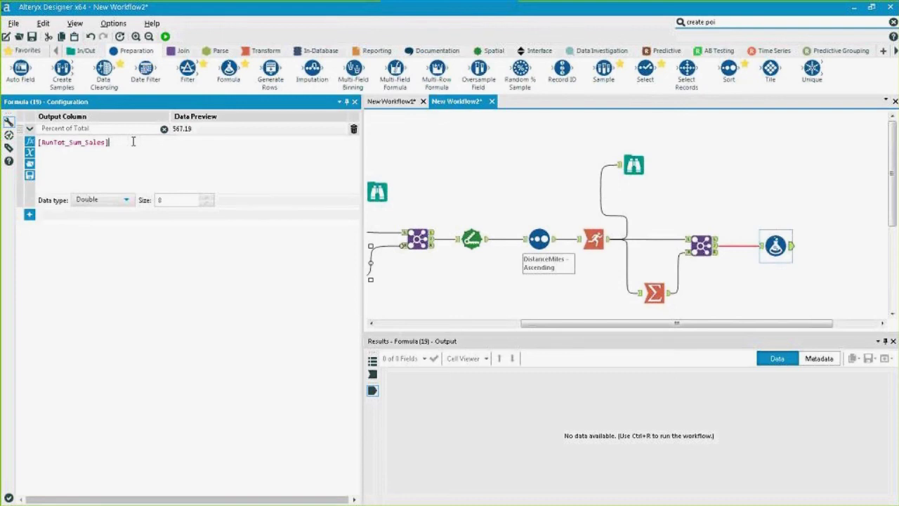
# Complete the Percent of Total expression by dividing the running total by [Store_Total_Sales].
pyautogui.write('/[')
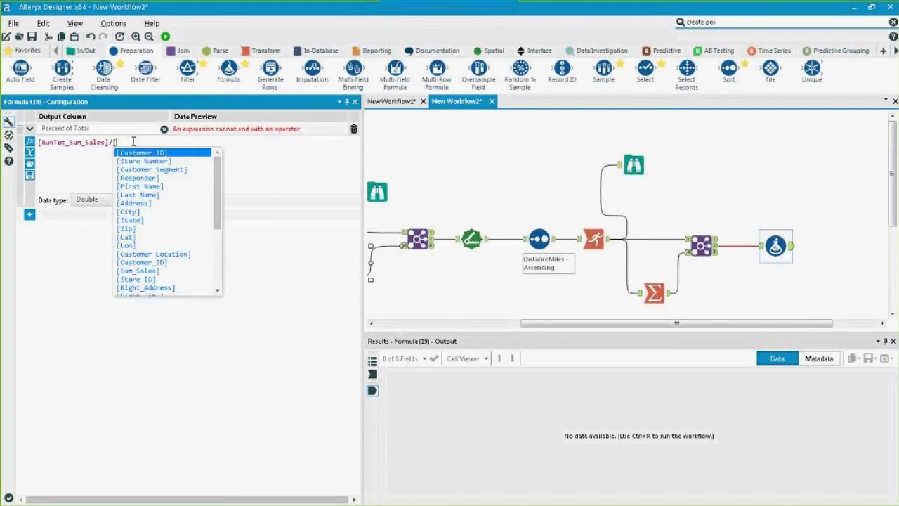
pyautogui.press('Down')
pyautogui.press('Up')
pyautogui.press('Up')
pyautogui.press('Up')
pyautogui.press('Up')
pyautogui.press('Up')
pyautogui.press('Up')
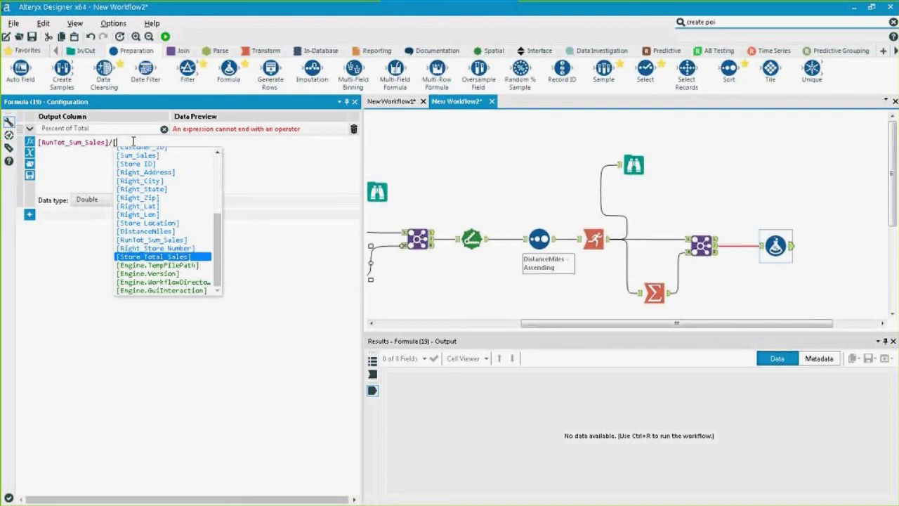
pyautogui.press('Return')
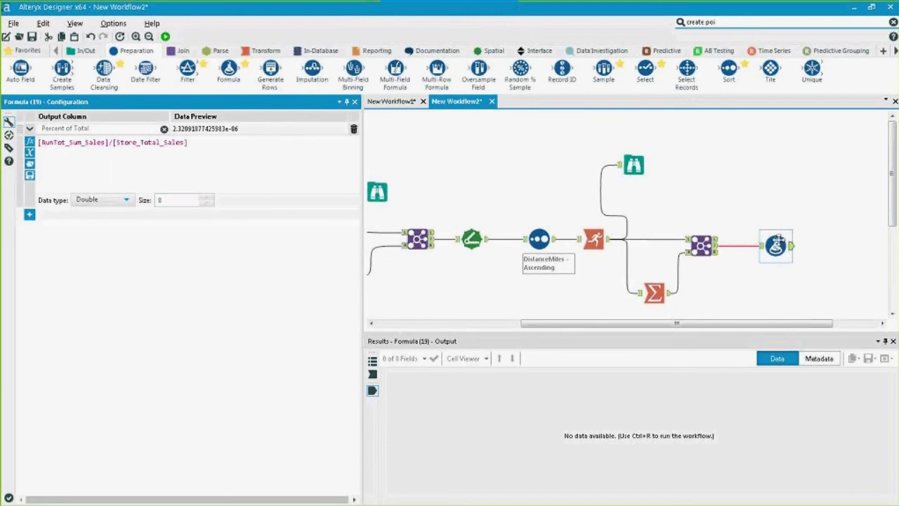
# Run the workflow and examine the Percent of Total values across records of different stores in the Formula output.
pyautogui.hotkey('ctrl', 'r')
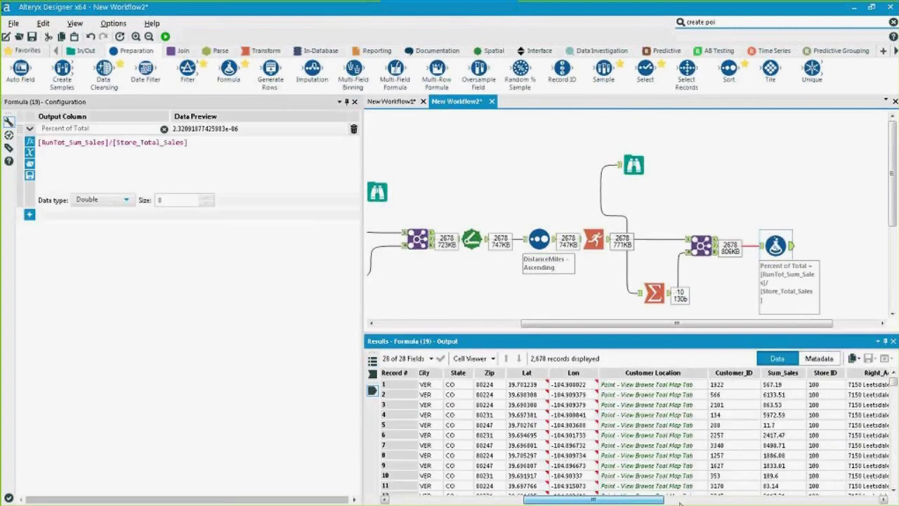
pyautogui.moveTo(471, 500); pyautogui.dragTo(834, 500)
pyautogui.moveTo(857, 384); pyautogui.dragTo(858, 467)
pyautogui.scroll(-1, 858, 467)
pyautogui.click(849, 405)
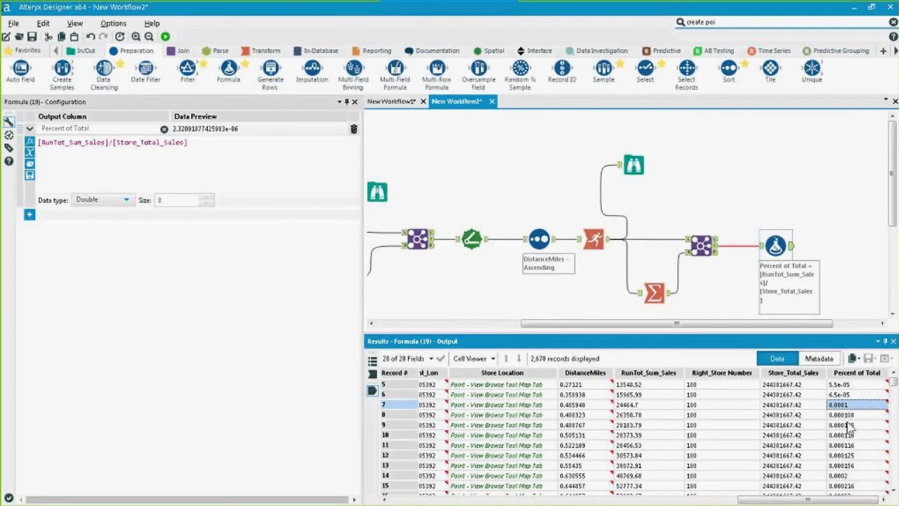
pyautogui.scroll(-20, 848, 426)
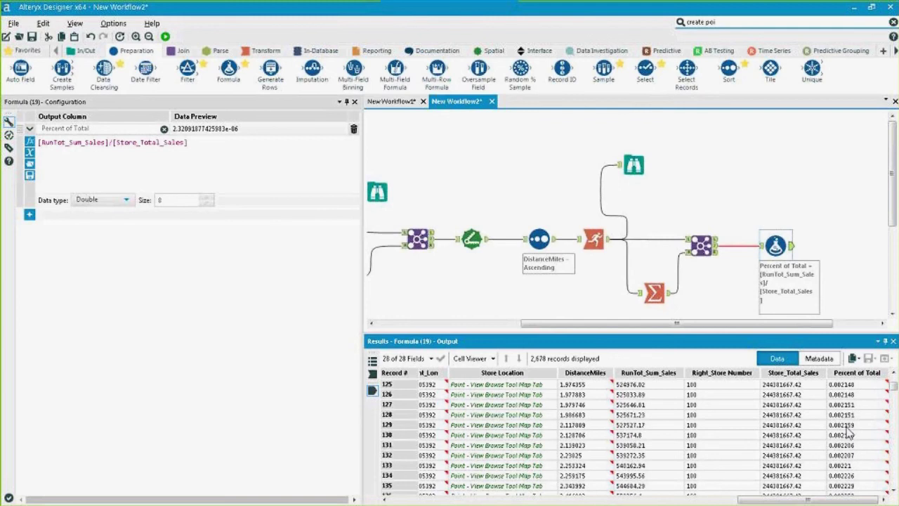
pyautogui.scroll(-20, 848, 430)
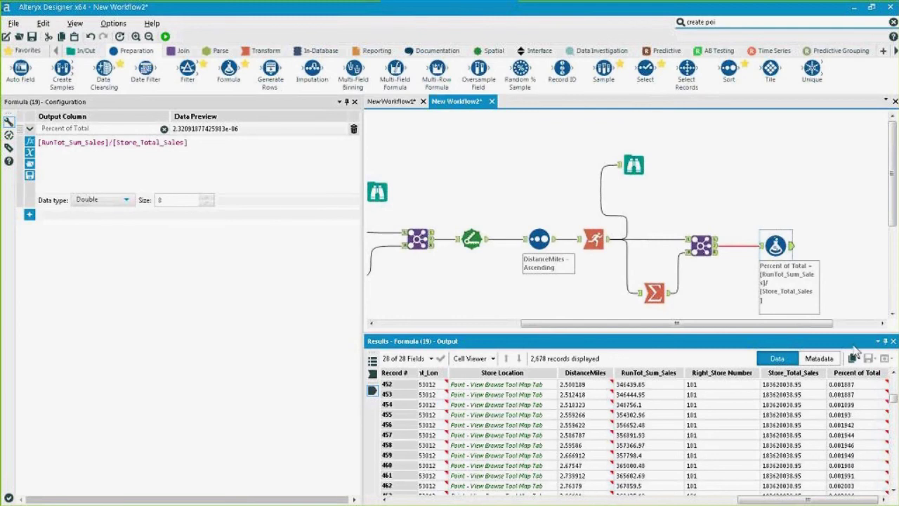
pyautogui.moveTo(893, 400)
pyautogui.mouseDown()
pyautogui.moveTo(890, 443)
pyautogui.moveTo(892, 397)
pyautogui.mouseUp()
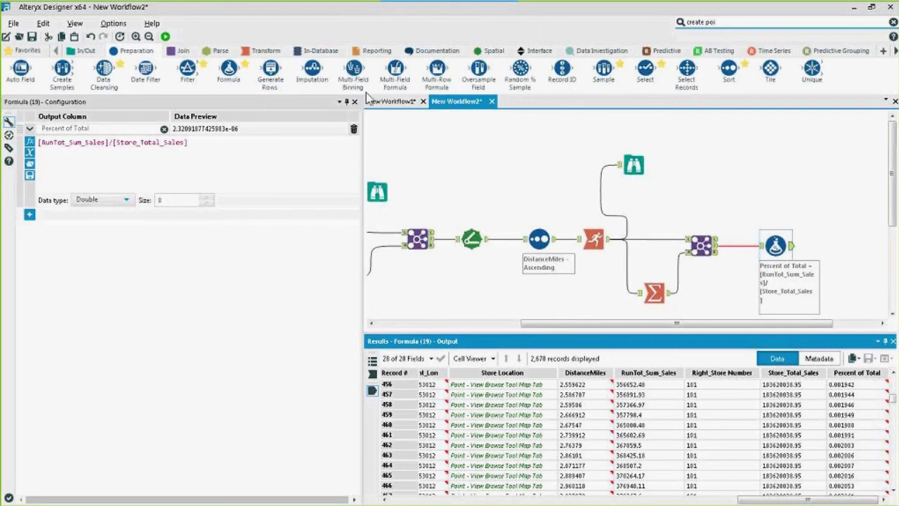
pyautogui.click(222, 167)
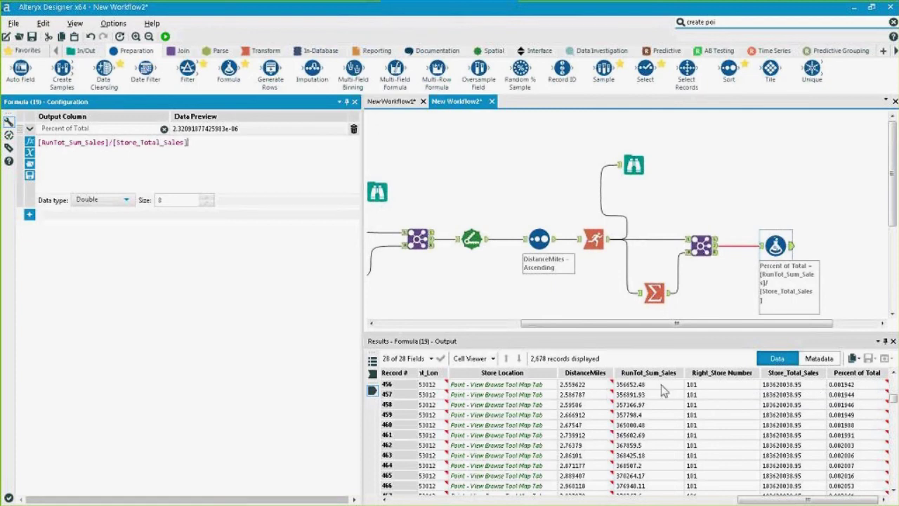
# Add a Filter tool after the Percent of Total Formula and set its basic condition to Percent of Total <= 0.8.
pyautogui.moveTo(649, 323); pyautogui.dragTo(694, 323)
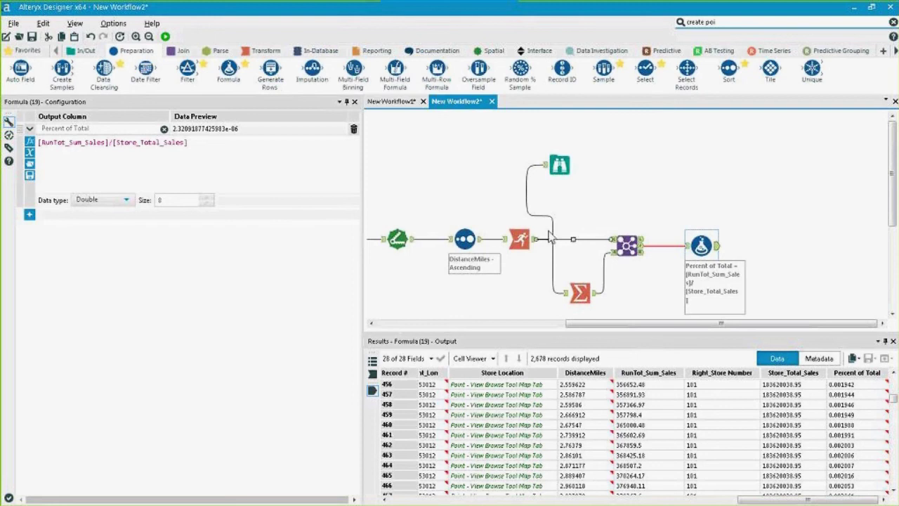
pyautogui.moveTo(175, 76); pyautogui.dragTo(776, 245)
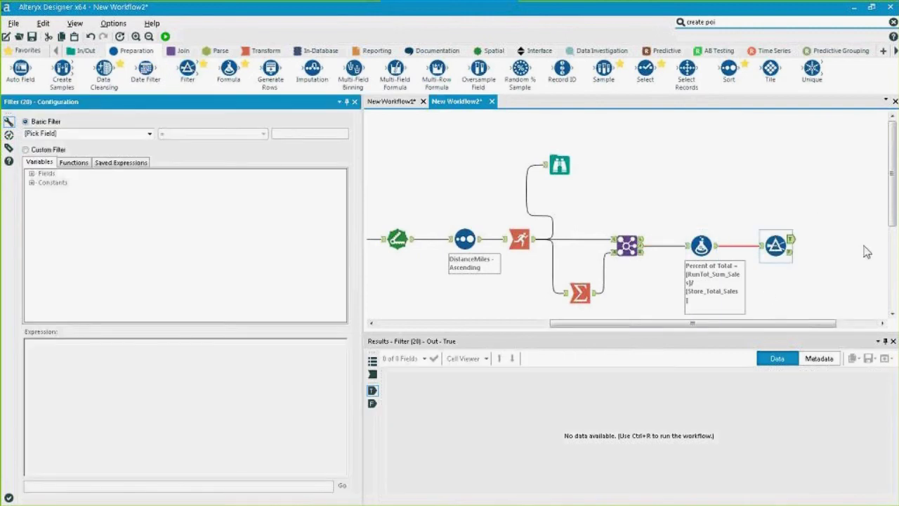
pyautogui.click(150, 134)
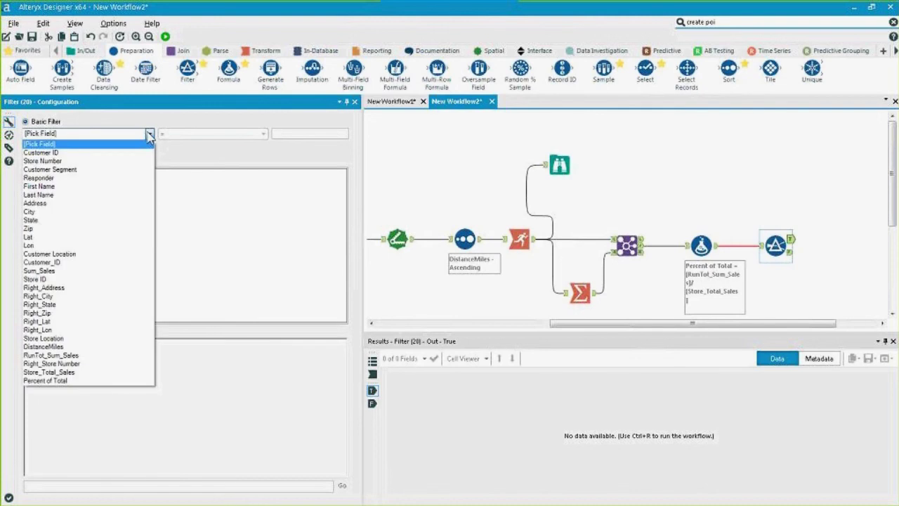
pyautogui.click(74, 380)
pyautogui.click(214, 138)
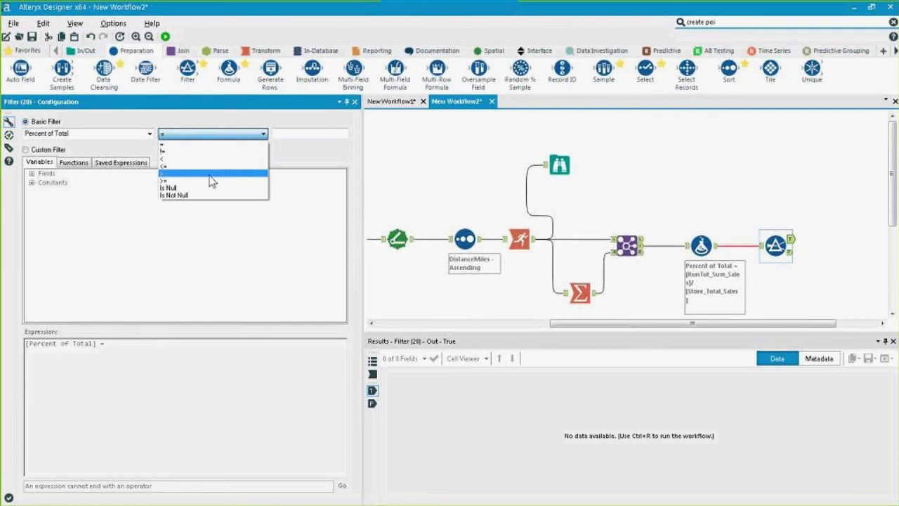
pyautogui.click(211, 166)
pyautogui.click(326, 132)
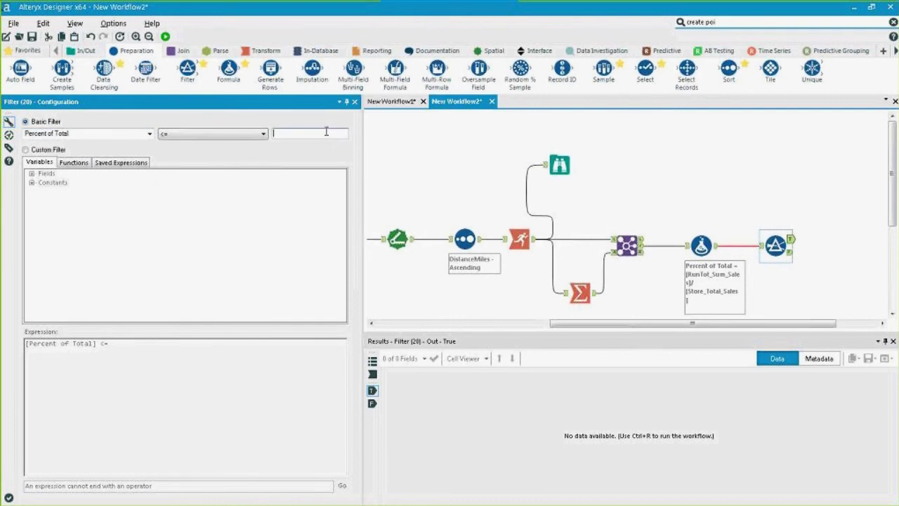
pyautogui.write('0.8')
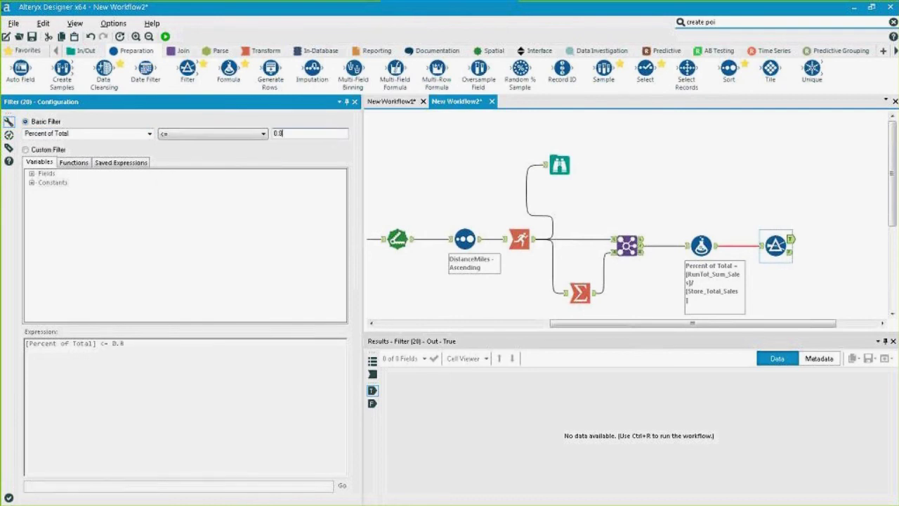
# Attach Browse tools to the Filter's True and False outputs and space them apart above and below the Filter.
pyautogui.click(771, 245)
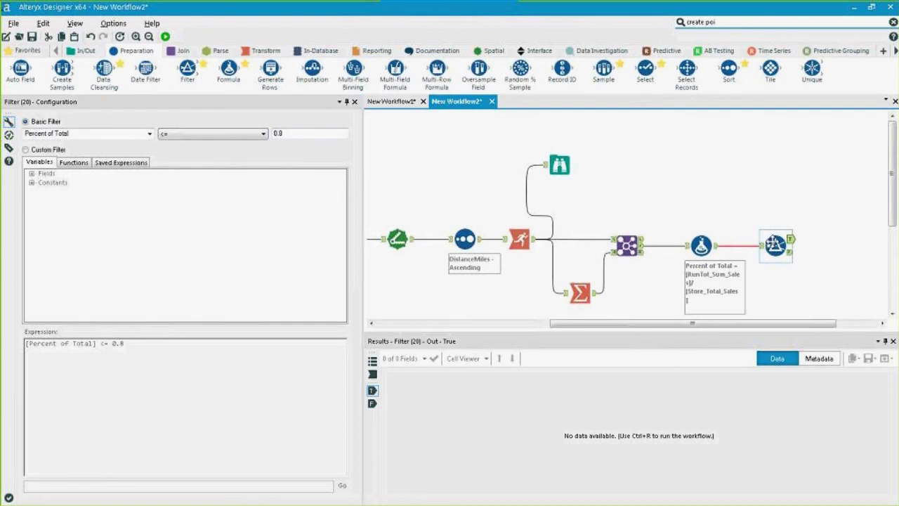
pyautogui.hotkey('ctrl', 'shift', 'b')
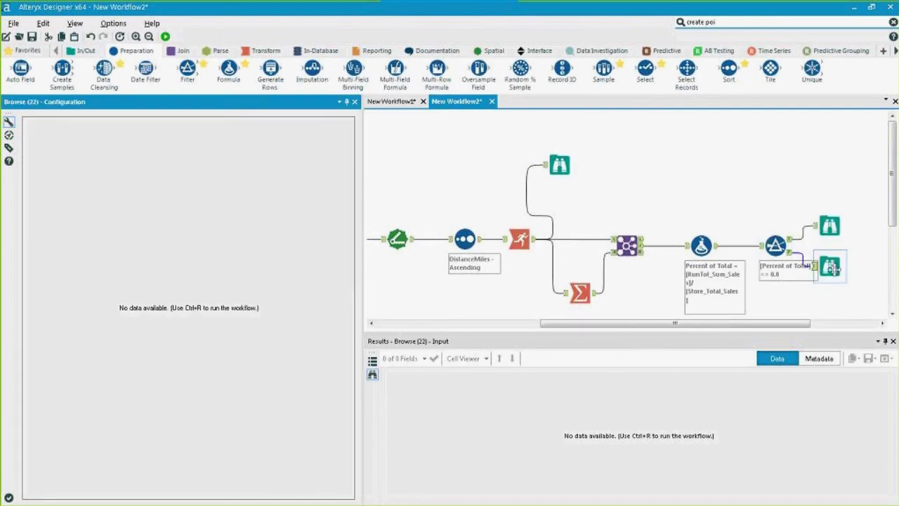
pyautogui.moveTo(828, 256); pyautogui.dragTo(839, 285)
pyautogui.moveTo(829, 226); pyautogui.dragTo(843, 185)
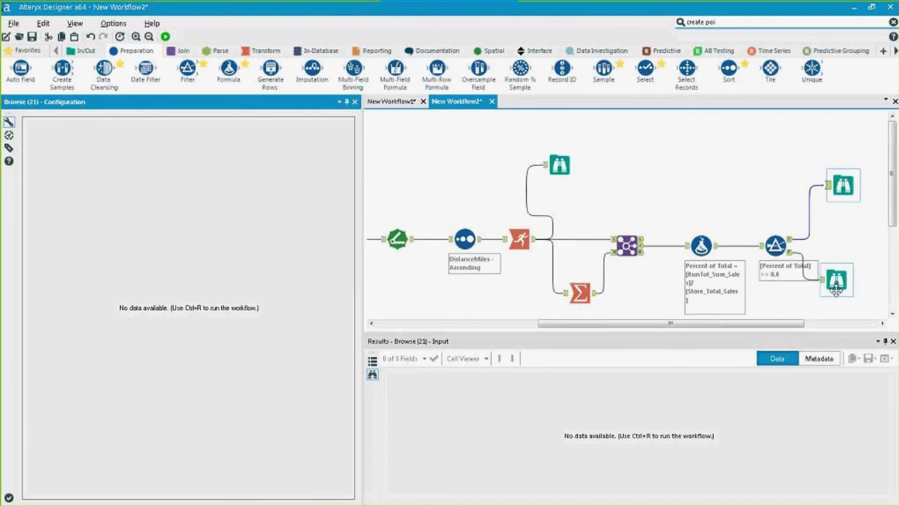
pyautogui.moveTo(836, 281); pyautogui.dragTo(850, 287)
pyautogui.click(775, 244)
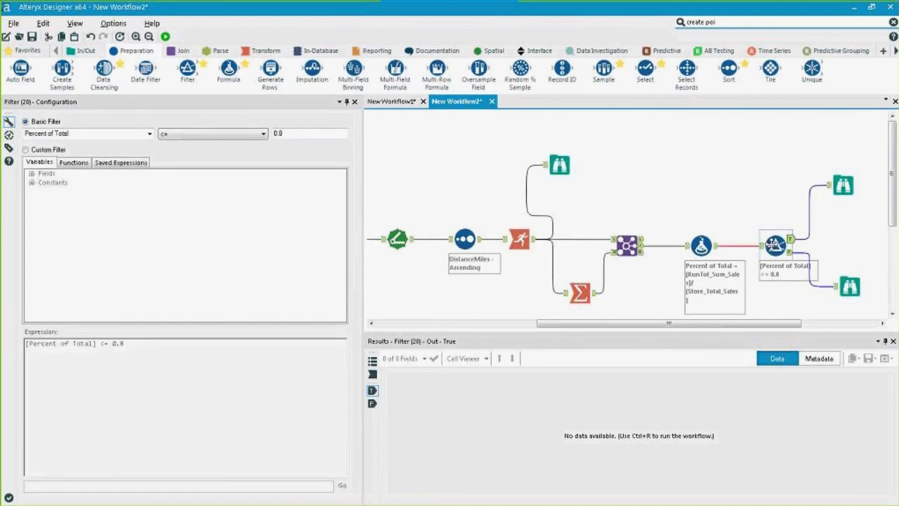
pyautogui.moveTo(849, 286); pyautogui.dragTo(849, 293)
pyautogui.click(850, 222)
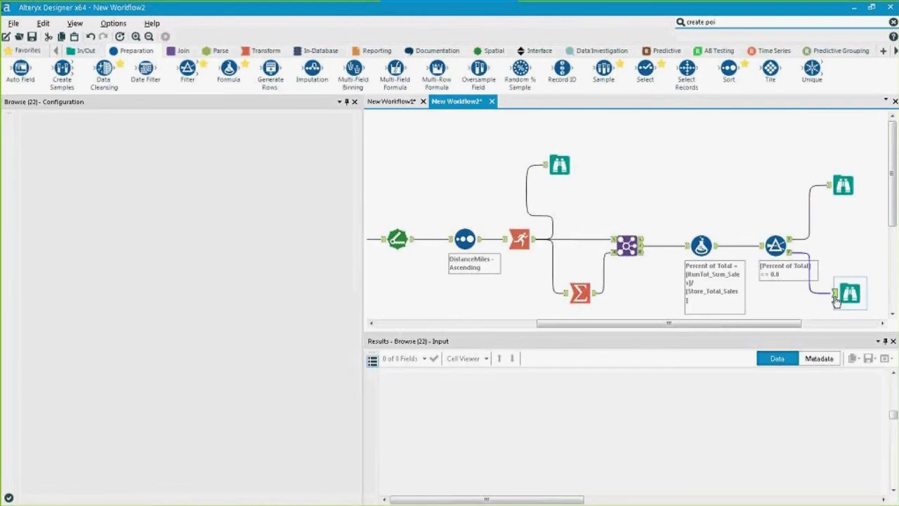
# Run the workflow and compare the records in the Browse tools on the Filter's False and True outputs.
pyautogui.hotkey('ctrl', 'r')
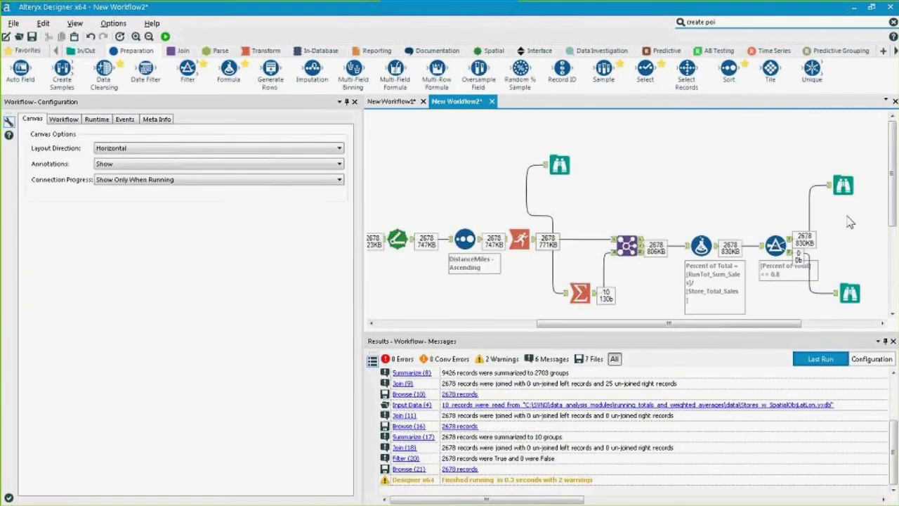
pyautogui.click(849, 295)
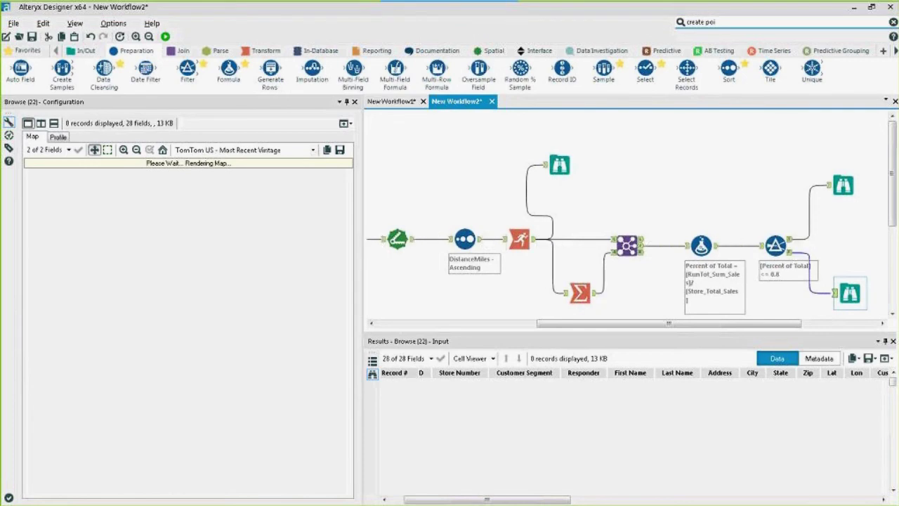
pyautogui.click(845, 184)
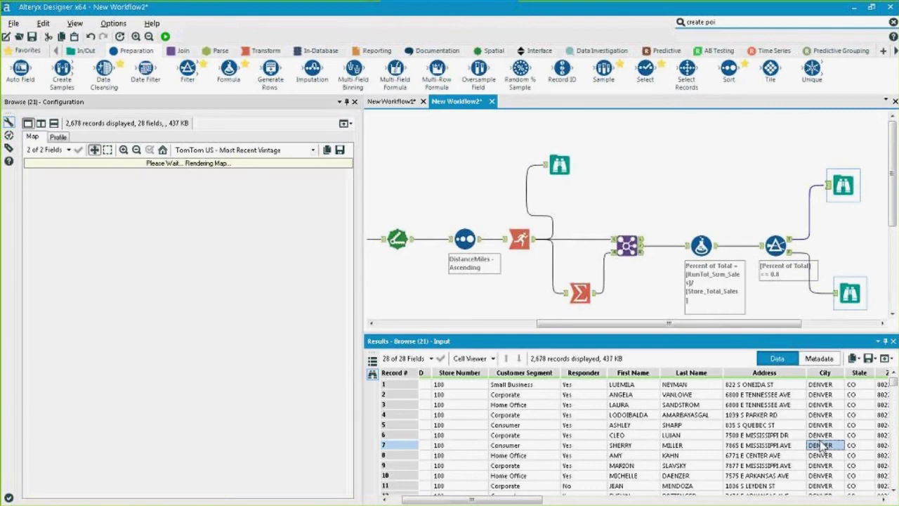
pyautogui.click(872, 445)
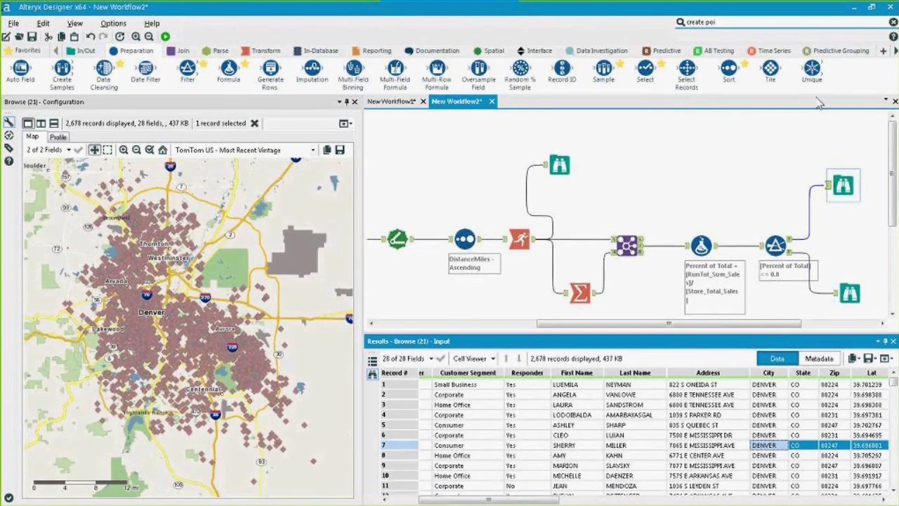
pyautogui.click(837, 190)
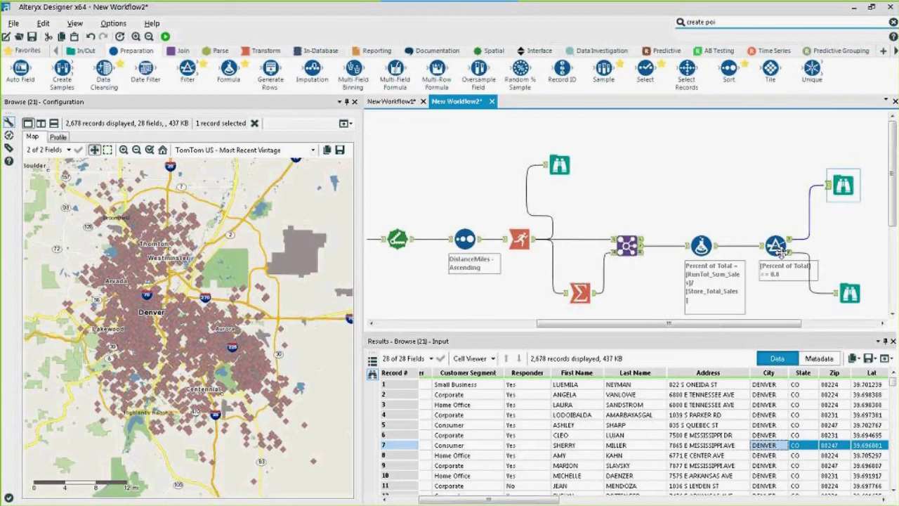
# Move the Filter's two Browse tools further apart and connect a Summarize tool to its True output between them.
pyautogui.moveTo(764, 323); pyautogui.dragTo(832, 321)
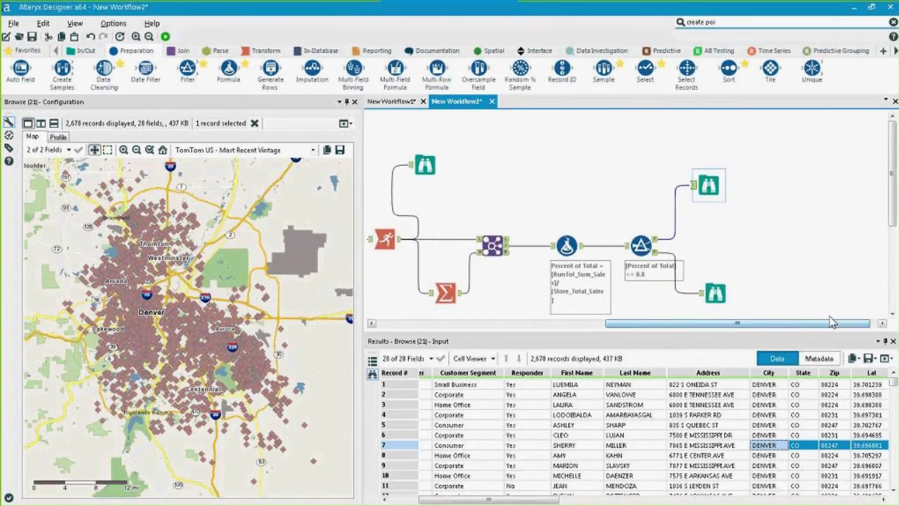
pyautogui.click(715, 299)
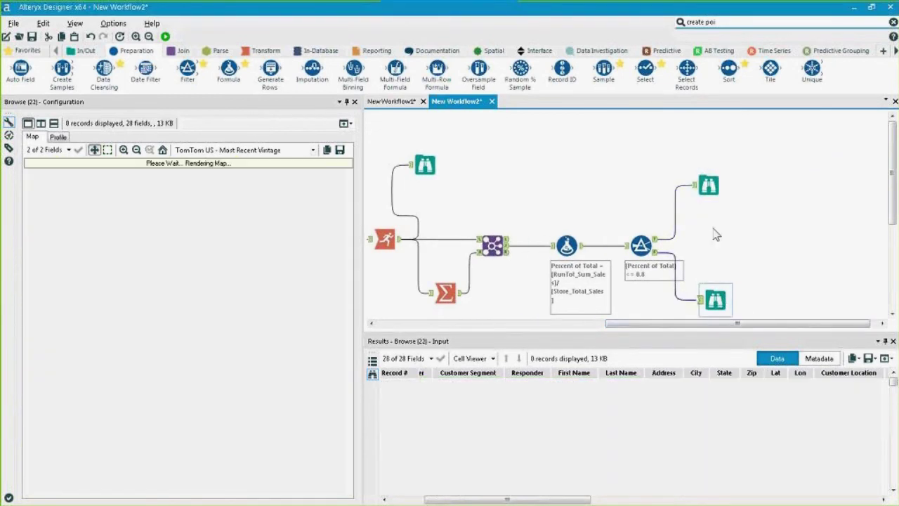
pyautogui.click(708, 167)
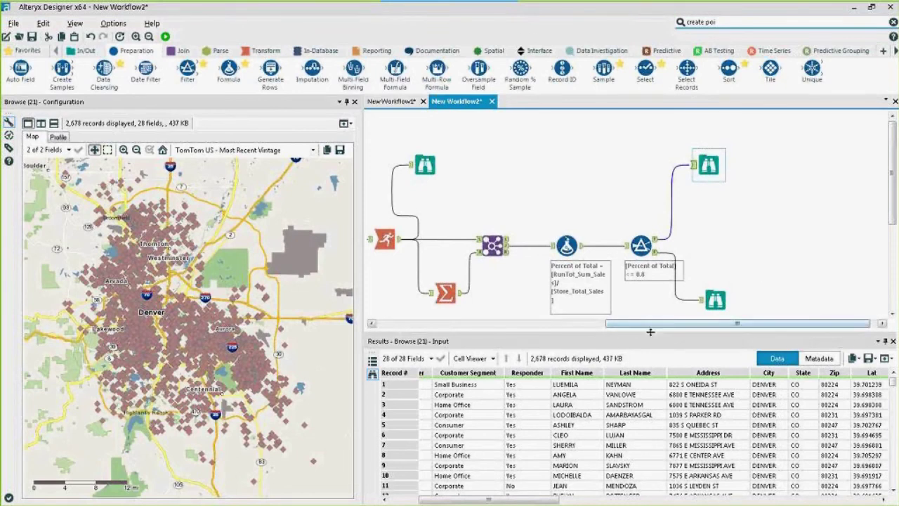
pyautogui.click(659, 242)
pyautogui.click(660, 244)
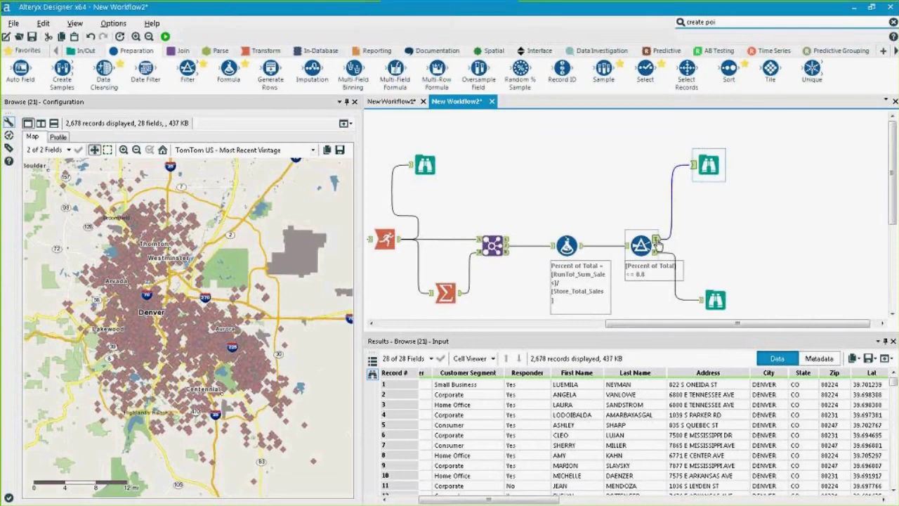
pyautogui.moveTo(686, 238); pyautogui.dragTo(714, 240)
pyautogui.click(266, 50)
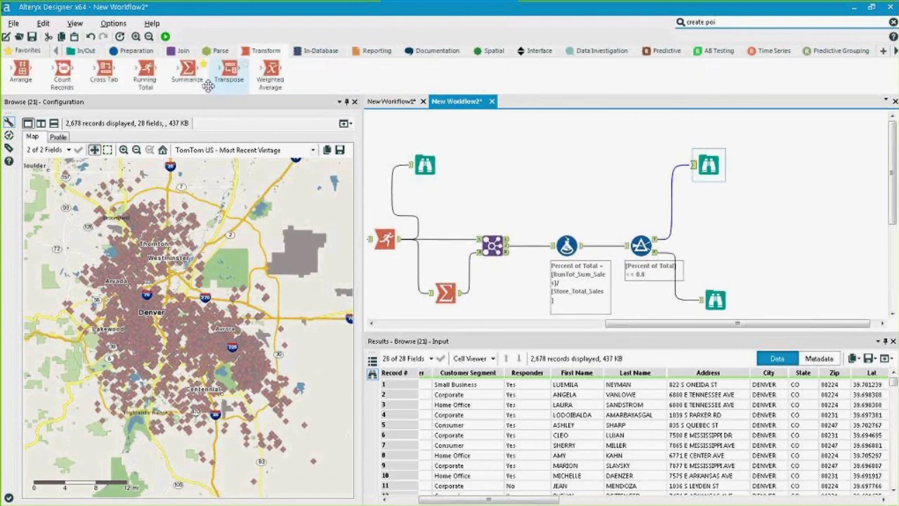
pyautogui.moveTo(186, 68); pyautogui.dragTo(713, 240)
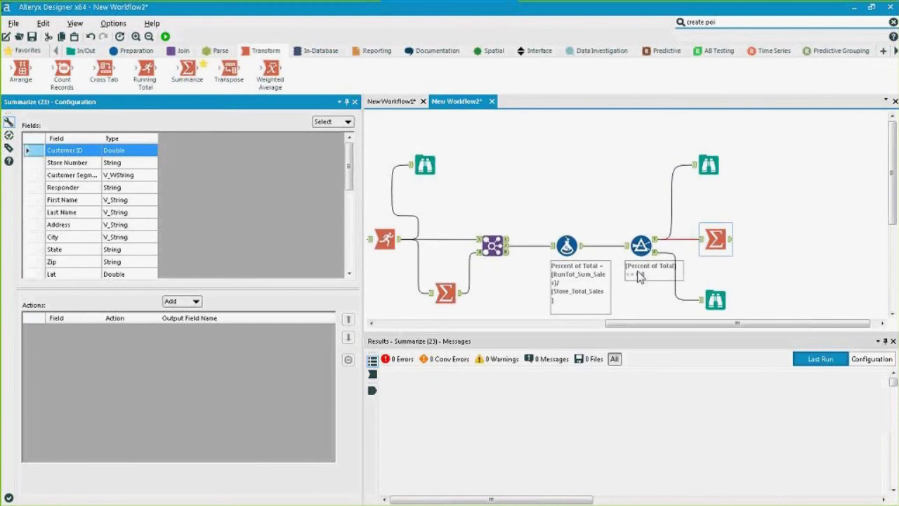
# Group the new Summarize tool's output by Store Number.
pyautogui.click(70, 166)
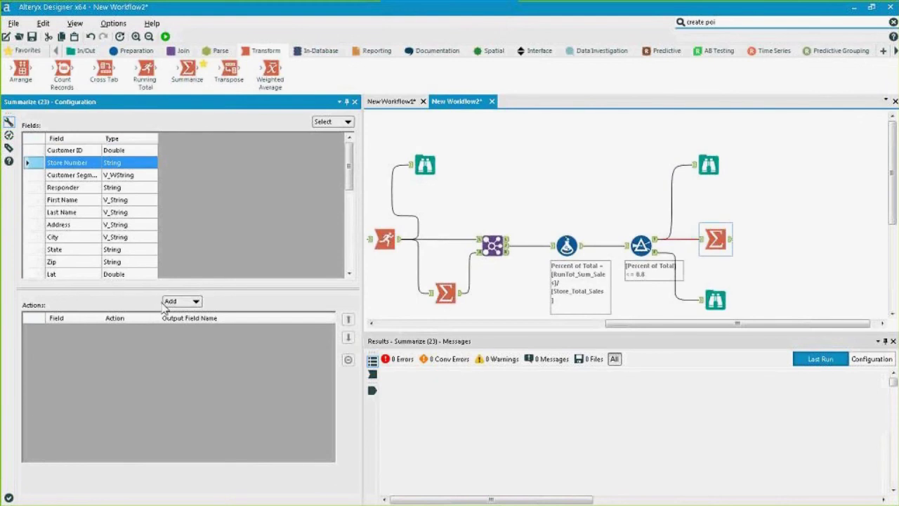
pyautogui.click(165, 302)
pyautogui.click(201, 295)
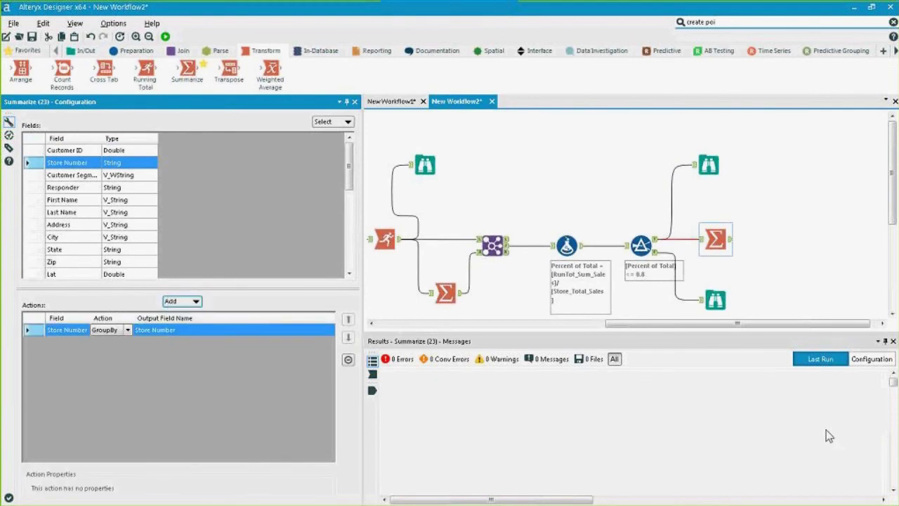
# Add Max actions for the RunTot_Sum_Sales and DistanceMiles fields to the Summarize tool.
pyautogui.scroll(-5, 85, 242)
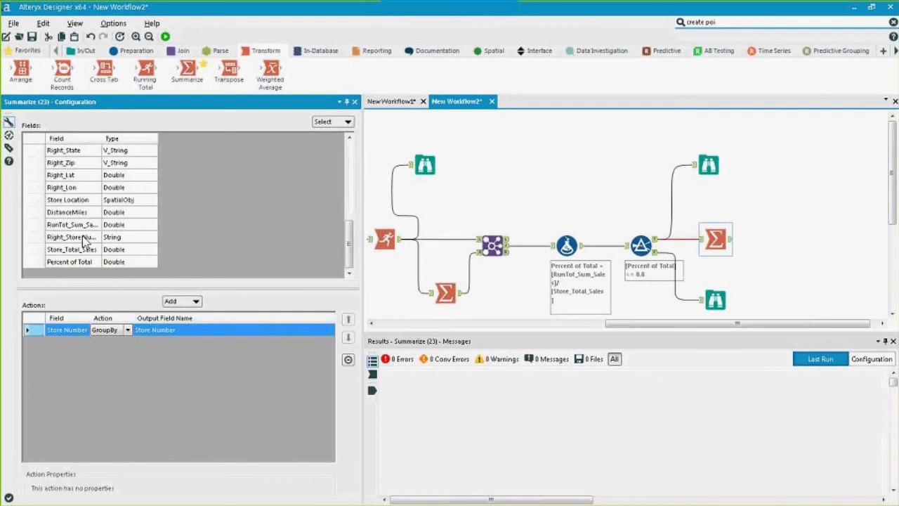
pyautogui.click(88, 249)
pyautogui.click(85, 225)
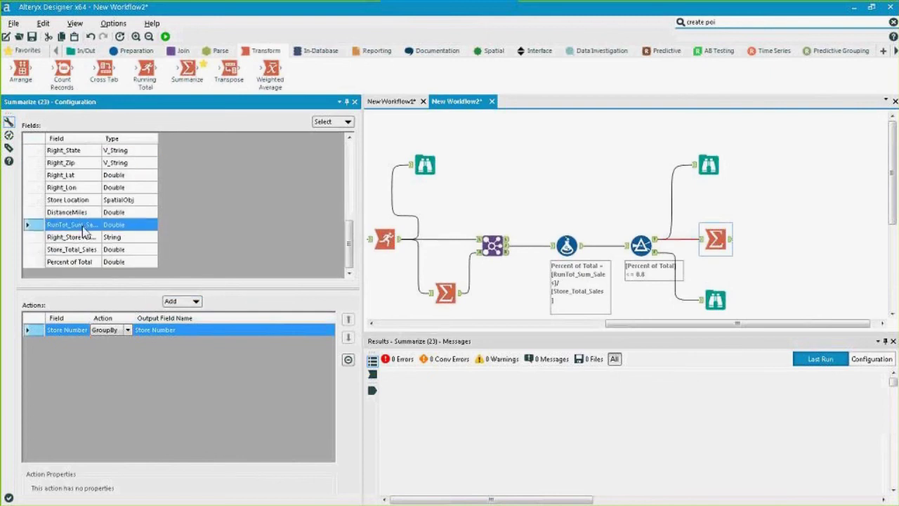
pyautogui.click(172, 300)
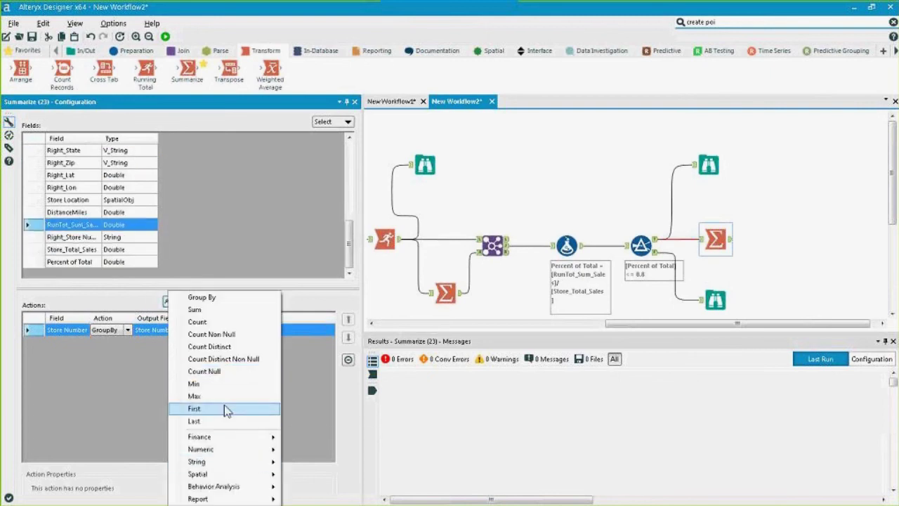
pyautogui.click(210, 396)
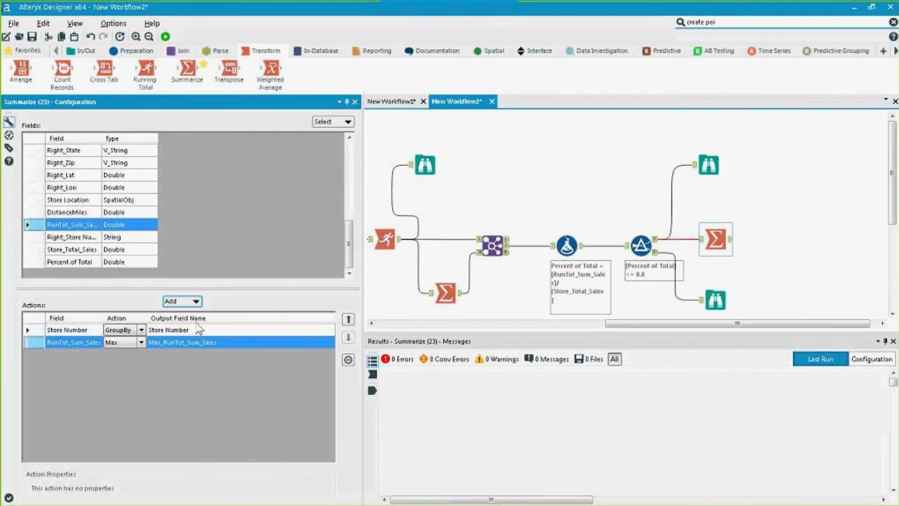
pyautogui.click(77, 212)
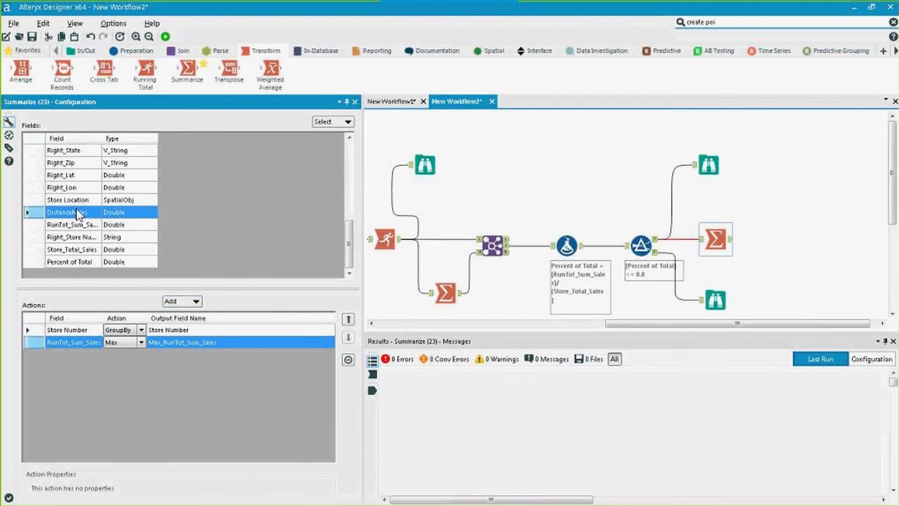
pyautogui.click(184, 302)
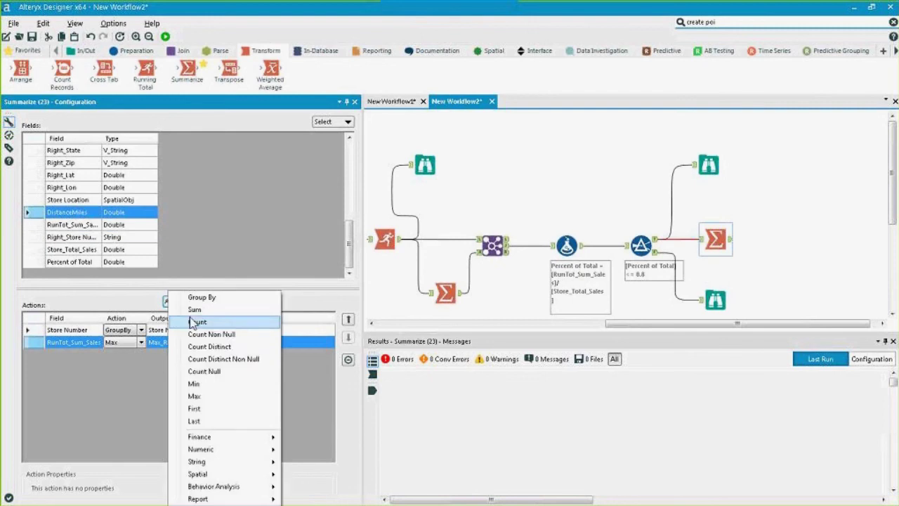
pyautogui.click(194, 396)
# Run the workflow and examine each store's maximum running total and distance in the new Summarize output.
pyautogui.click(165, 36)
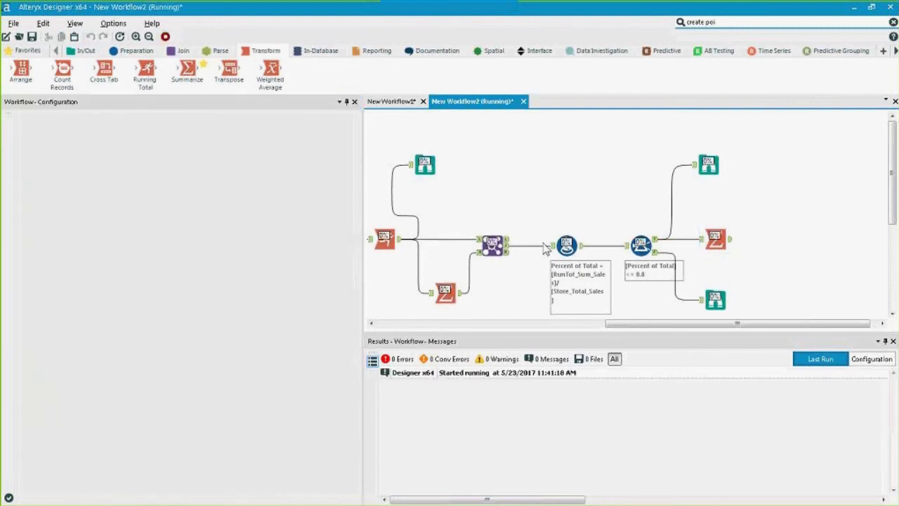
pyautogui.click(731, 242)
pyautogui.click(731, 241)
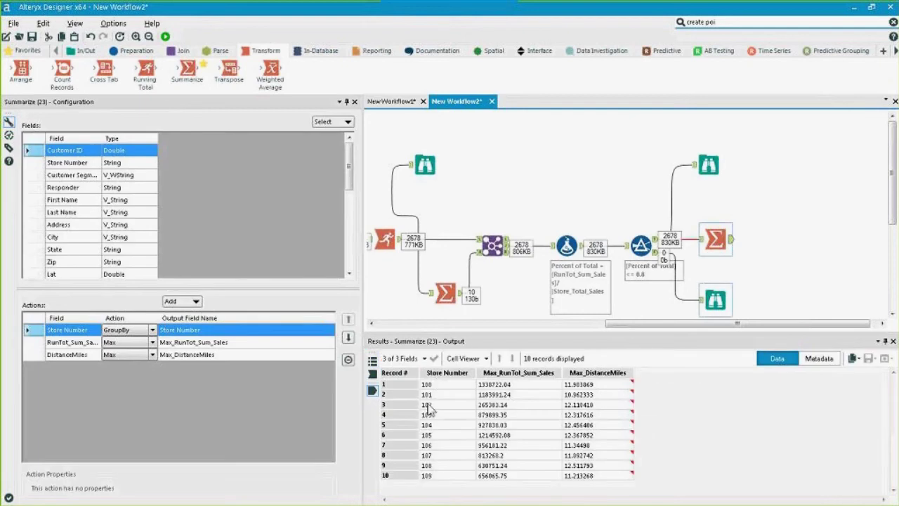
pyautogui.click(437, 386)
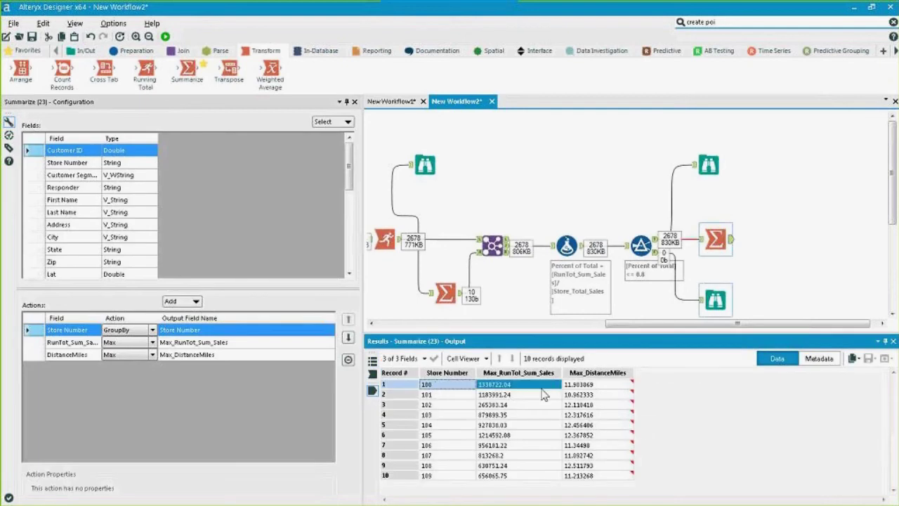
# Compare the maximum running total and distance of stores 100 through 103 in the Summarize output.
pyautogui.click(574, 386)
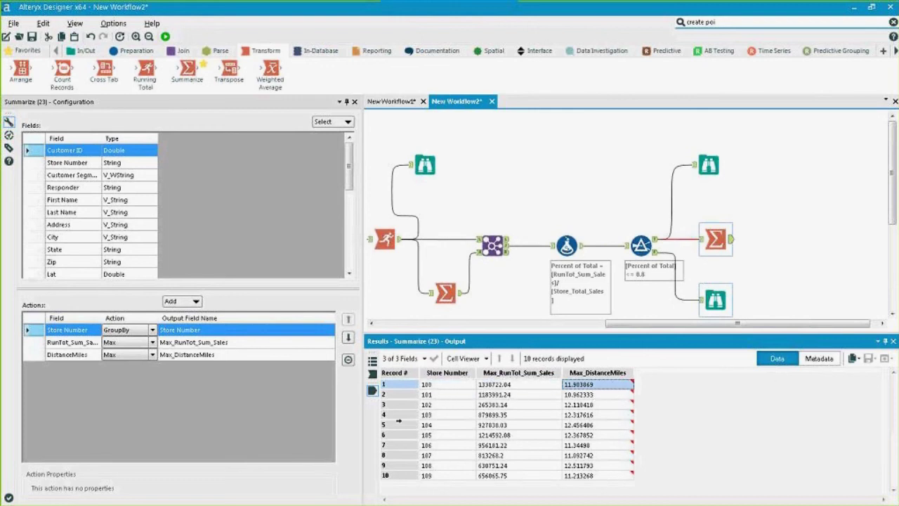
pyautogui.moveTo(446, 395); pyautogui.dragTo(605, 397)
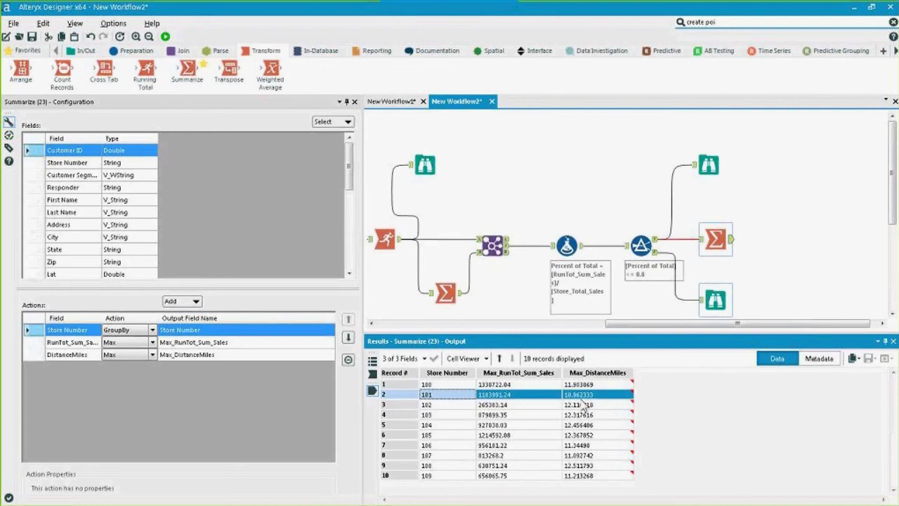
pyautogui.moveTo(425, 405); pyautogui.dragTo(580, 407)
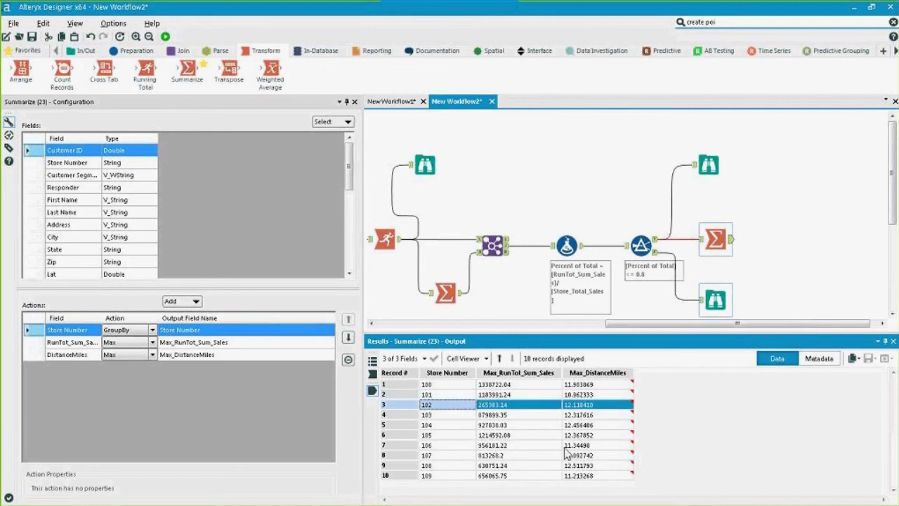
pyautogui.moveTo(449, 415); pyautogui.dragTo(589, 418)
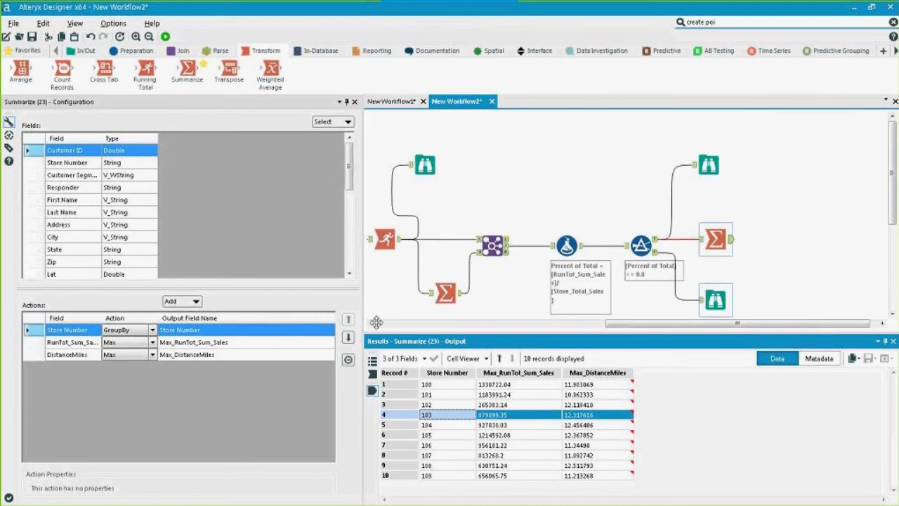
# Examine the Percent of Total values in the Formula tool's output, including the full-precision value of record 8.
pyautogui.click(384, 238)
pyautogui.moveTo(688, 328); pyautogui.dragTo(647, 327)
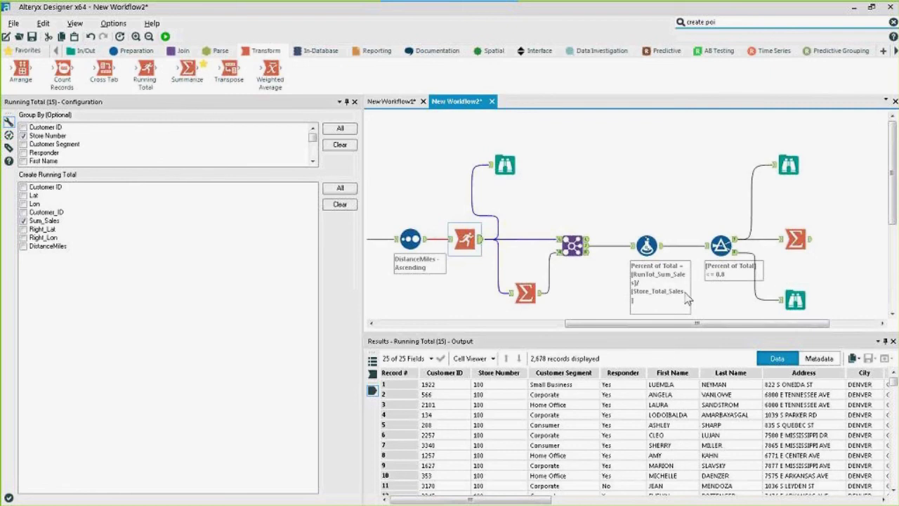
pyautogui.click(646, 245)
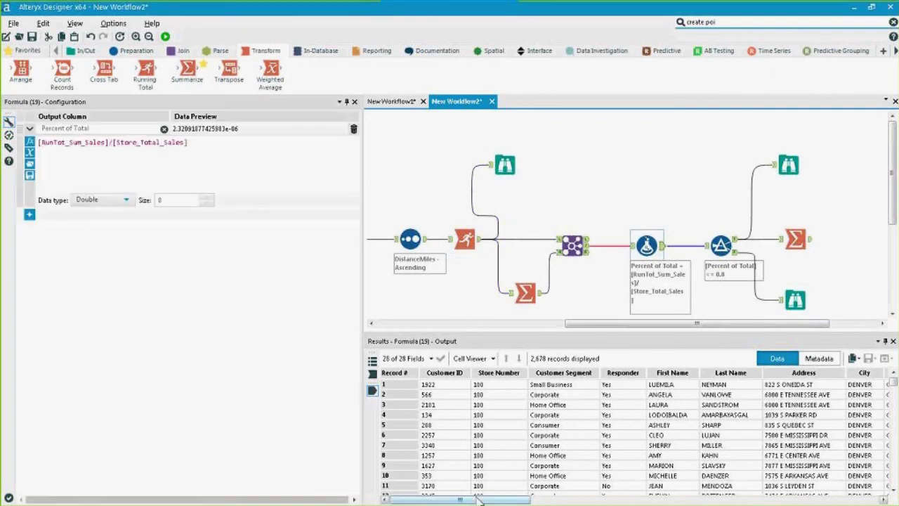
pyautogui.moveTo(483, 499); pyautogui.dragTo(830, 500)
pyautogui.click(839, 384)
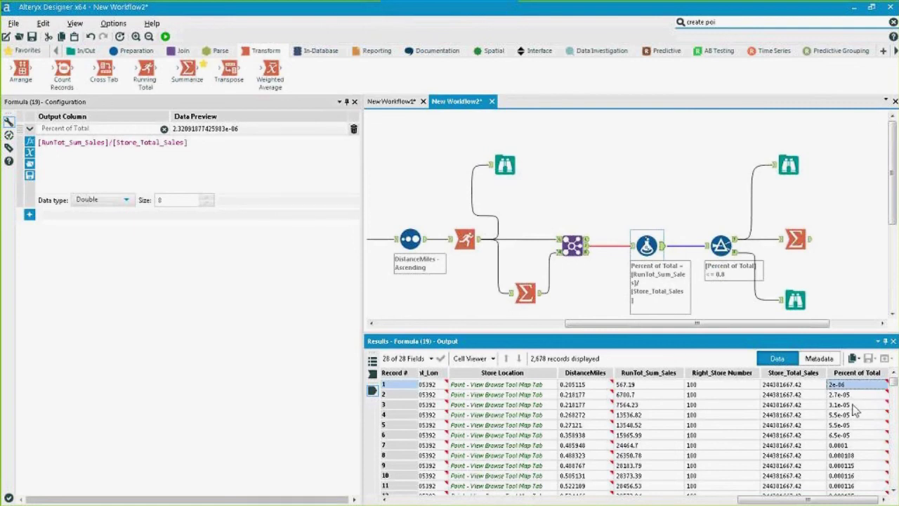
pyautogui.moveTo(867, 393)
pyautogui.click(864, 445)
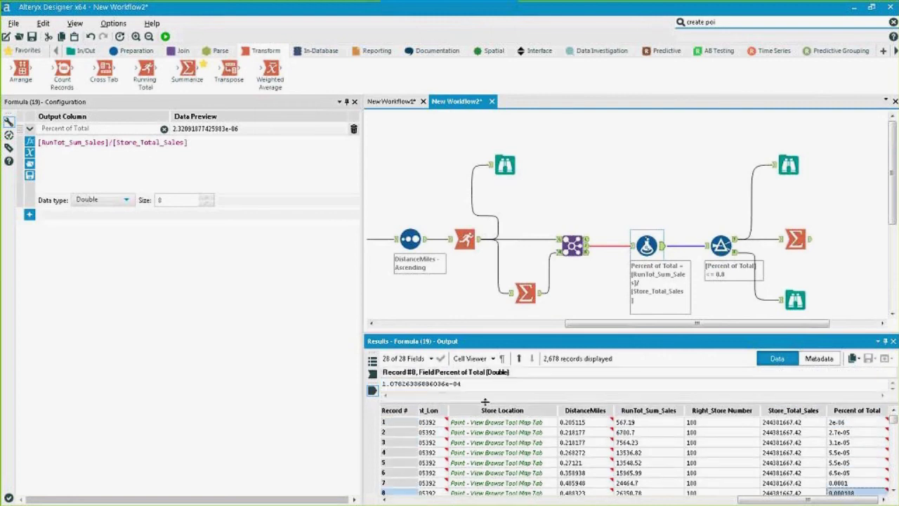
pyautogui.doubleClick(449, 384)
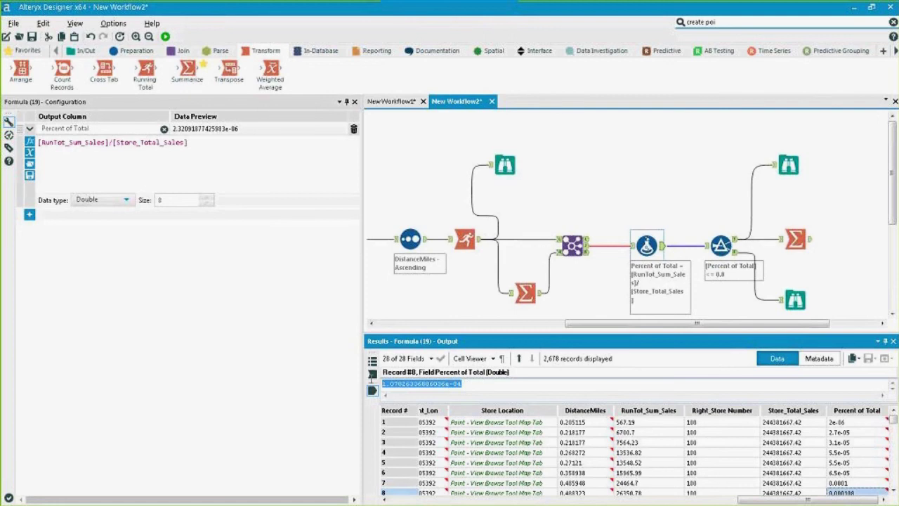
pyautogui.moveTo(461, 384); pyautogui.dragTo(372, 390)
pyautogui.click(660, 250)
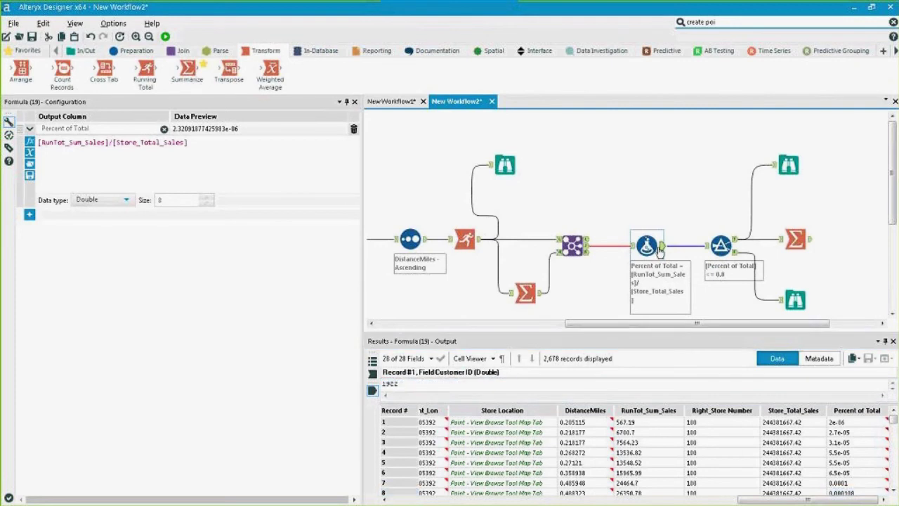
# Look through further Formula output records, checking their Percent of Total, DistanceMiles and RunTot_Sum_Sales values.
pyautogui.click(864, 464)
pyautogui.scroll(-15, 864, 467)
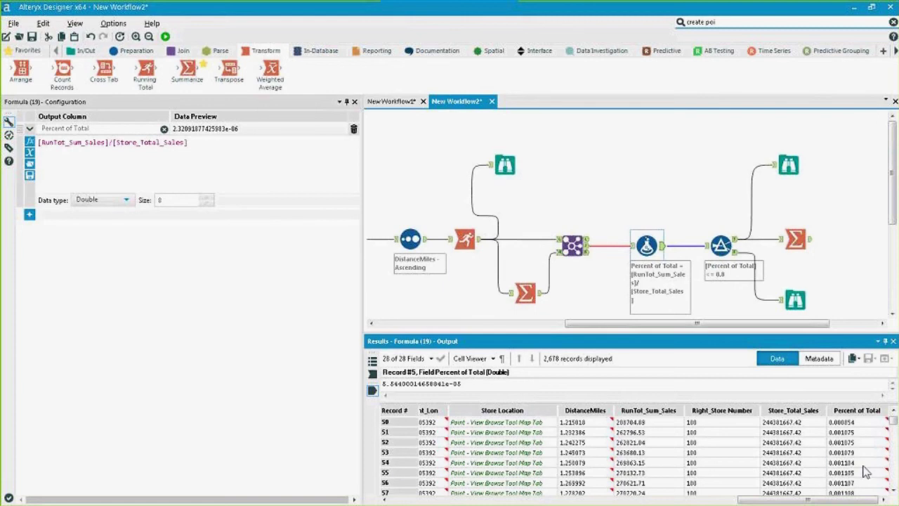
pyautogui.moveTo(864, 483); pyautogui.dragTo(869, 442)
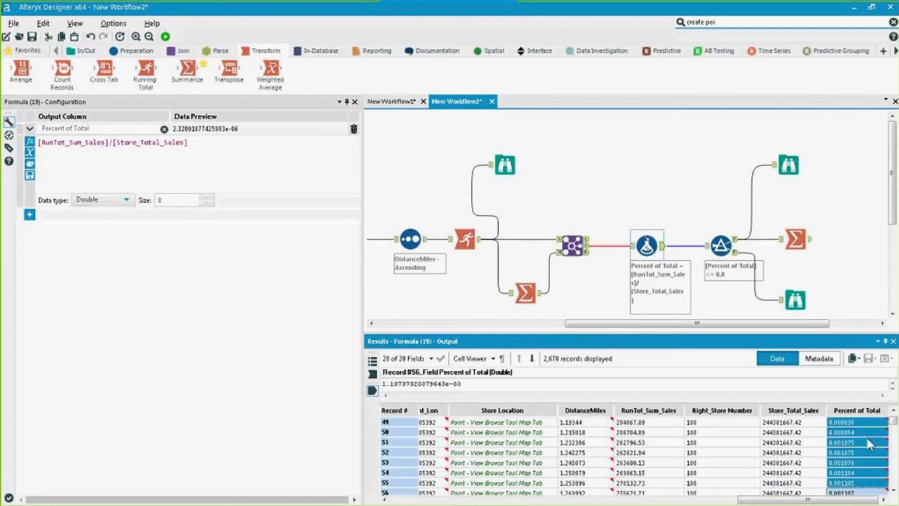
pyautogui.scroll(-9, 597, 463)
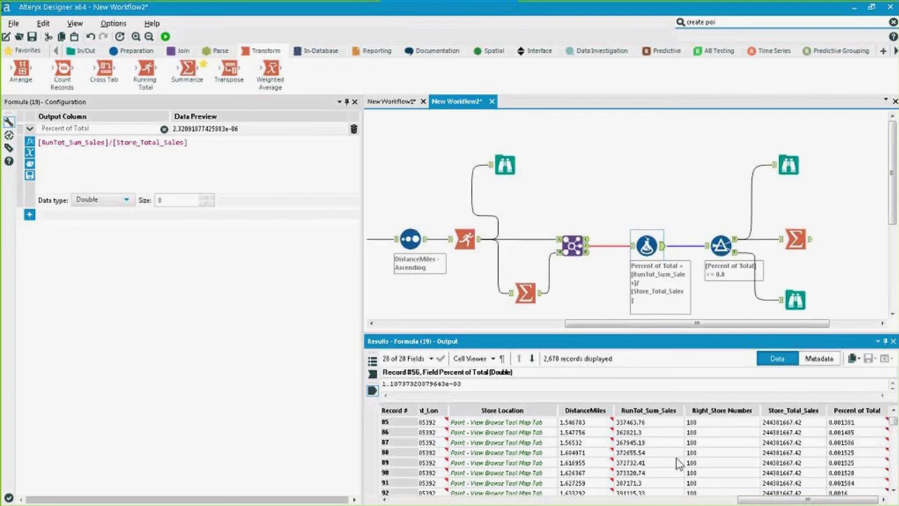
pyautogui.click(574, 423)
pyautogui.moveTo(577, 429)
pyautogui.mouseDown()
pyautogui.moveTo(582, 471)
pyautogui.moveTo(589, 435)
pyautogui.moveTo(576, 440)
pyautogui.mouseUp()
pyautogui.click(572, 436)
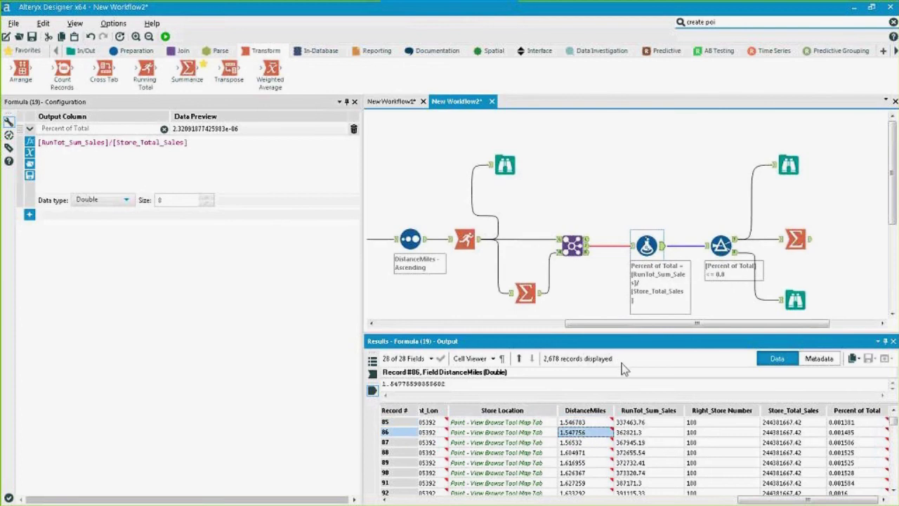
pyautogui.moveTo(595, 433)
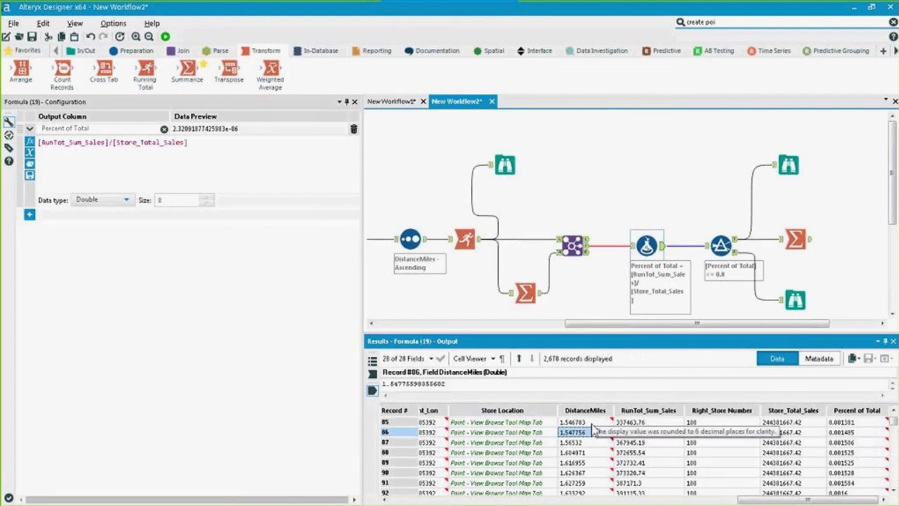
pyautogui.moveTo(635, 422); pyautogui.dragTo(664, 464)
pyautogui.moveTo(766, 500); pyautogui.dragTo(544, 499)
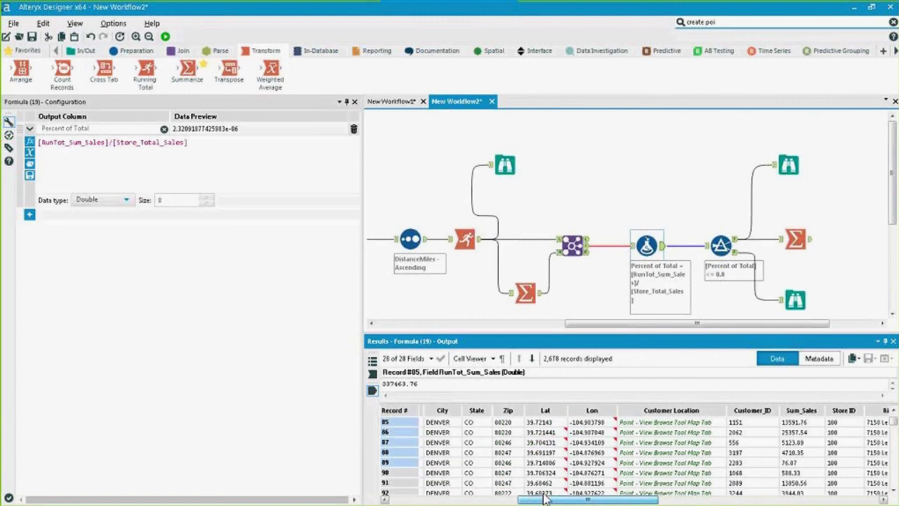
# Add a Text Input tool above the Join with the Field1 values 13.3333333 and 15.56777.
pyautogui.click(79, 54)
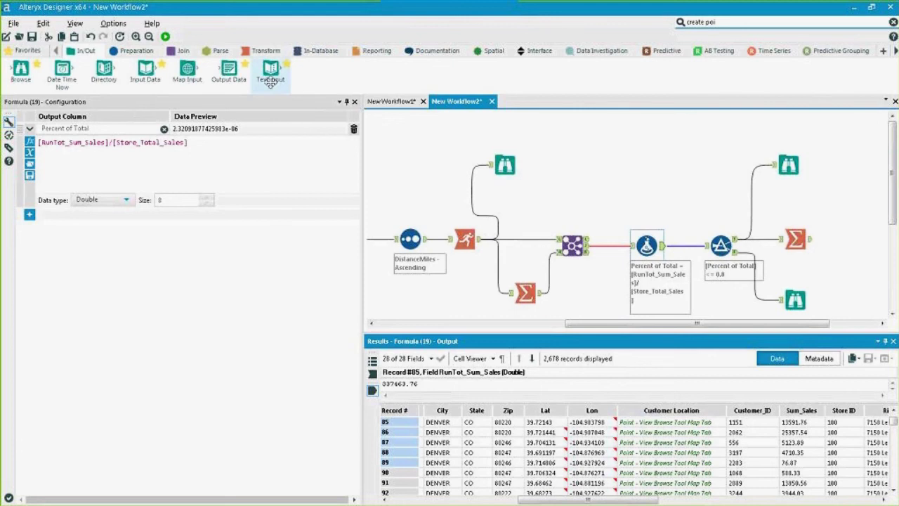
pyautogui.moveTo(271, 82); pyautogui.dragTo(594, 150)
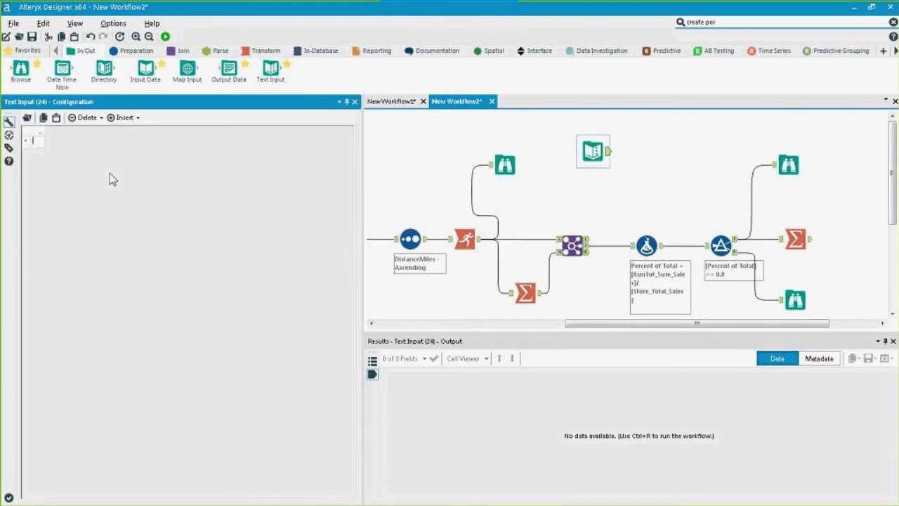
pyautogui.write('13.33333')
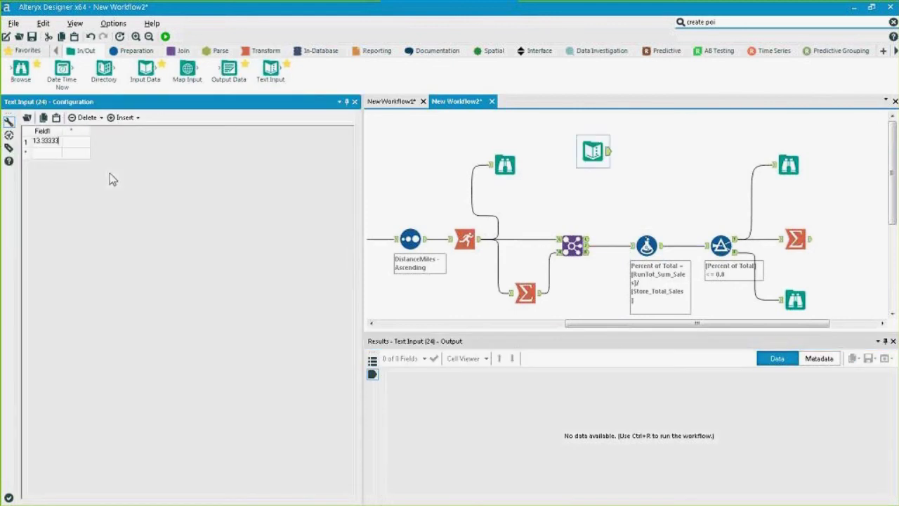
pyautogui.write('33')
pyautogui.press('Return')
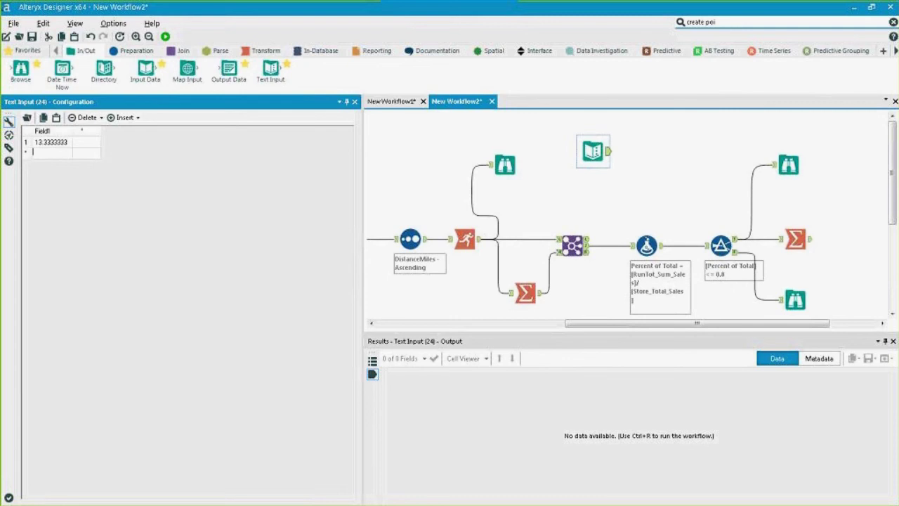
pyautogui.write('15.56777')
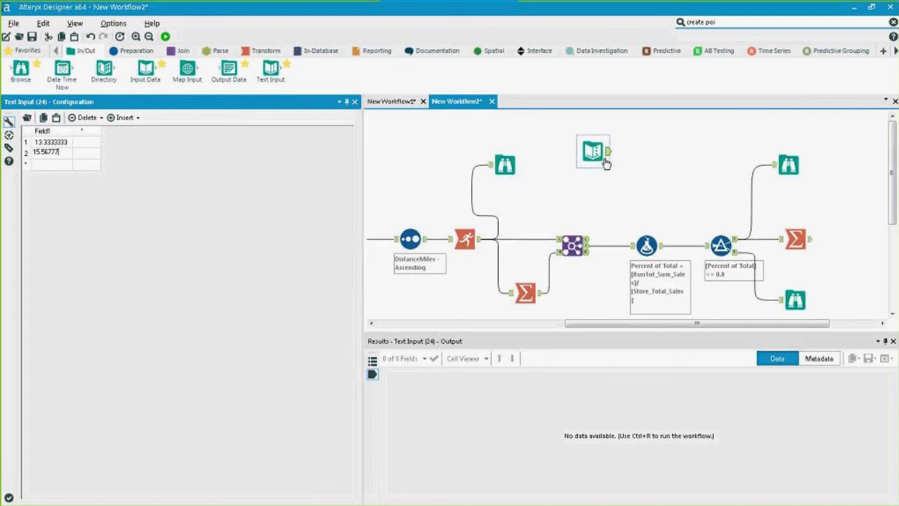
pyautogui.moveTo(603, 161); pyautogui.dragTo(603, 175)
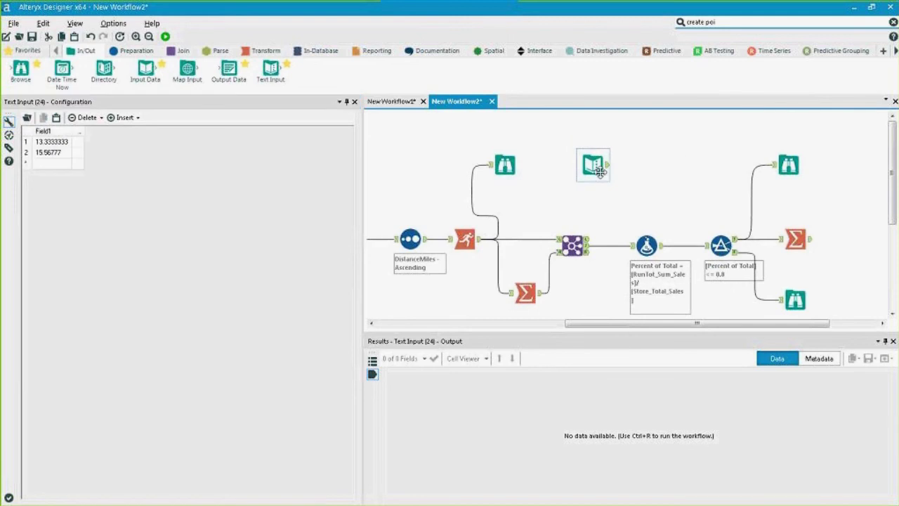
# Connect a Select tool to the Text Input's output and set Field1 to type FixedDecimal with size 19.2.
pyautogui.click(133, 50)
pyautogui.moveTo(667, 70); pyautogui.dragTo(647, 164)
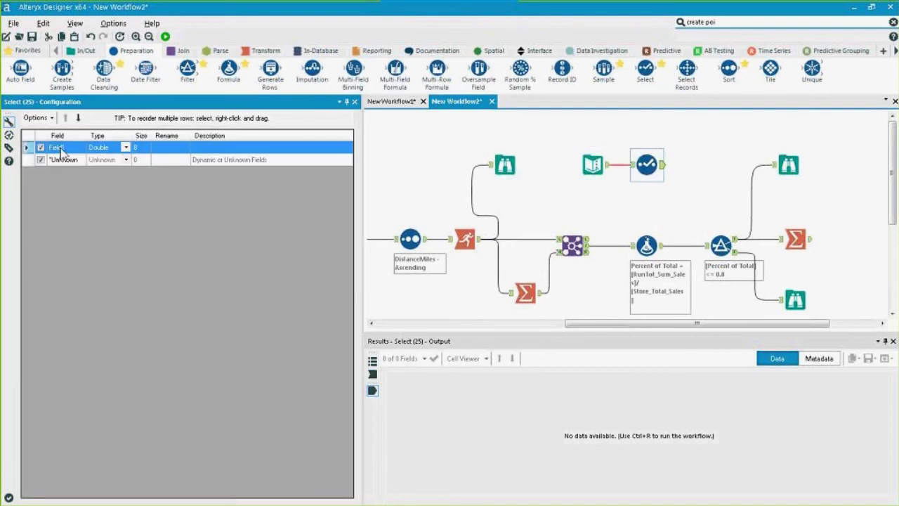
pyautogui.click(126, 151)
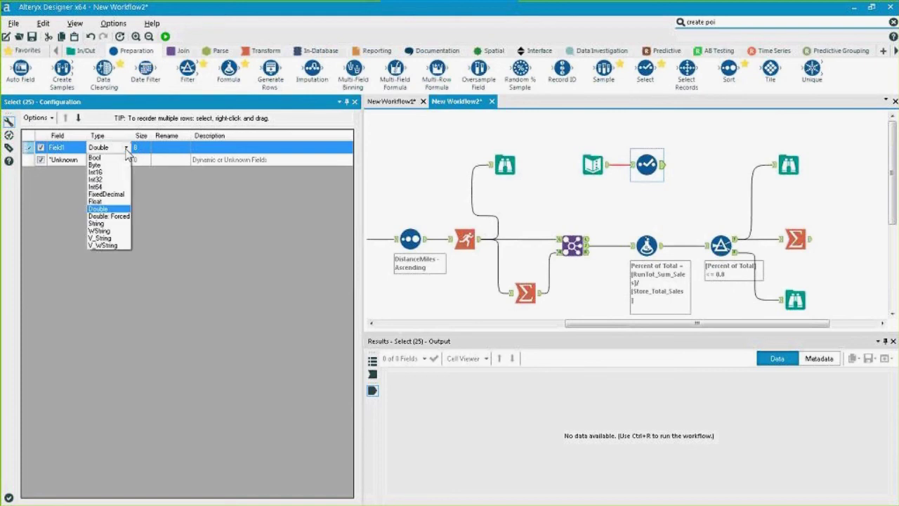
pyautogui.click(105, 193)
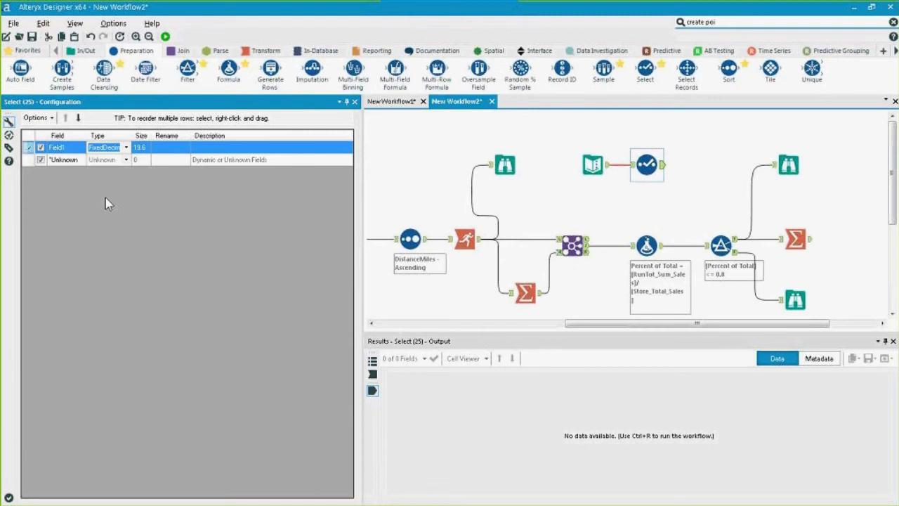
pyautogui.click(145, 149)
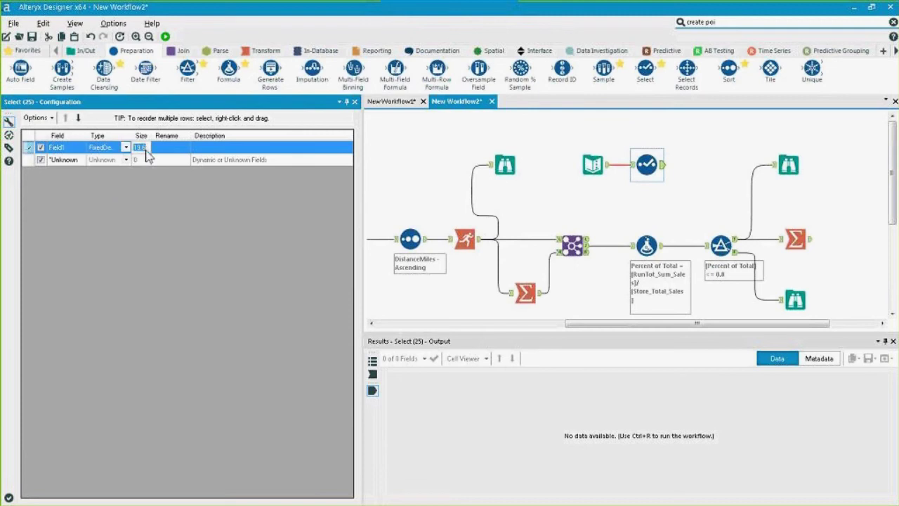
pyautogui.click(147, 149)
pyautogui.write('.2')
# Run the workflow and compare the Select tool's Field1 output with the original Text Input values.
pyautogui.hotkey('ctrl', 'r')
pyautogui.click(661, 169)
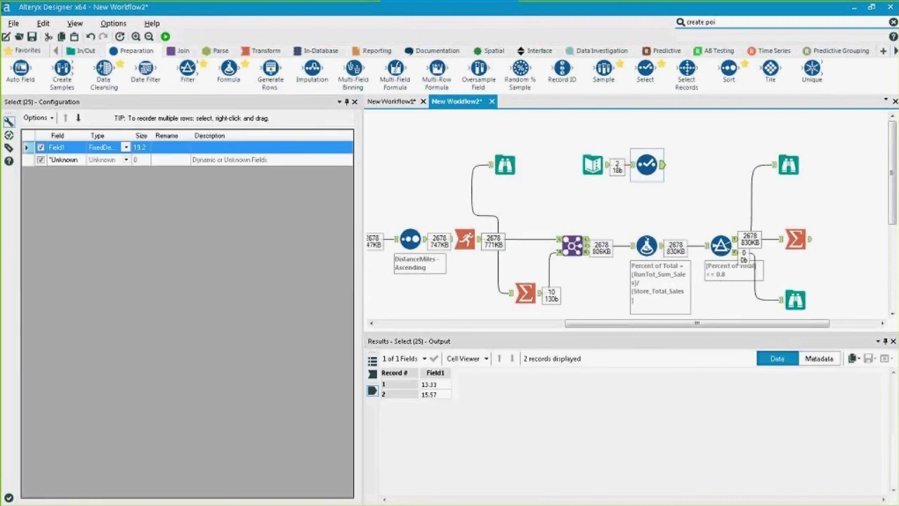
pyautogui.moveTo(430, 384); pyautogui.dragTo(437, 395)
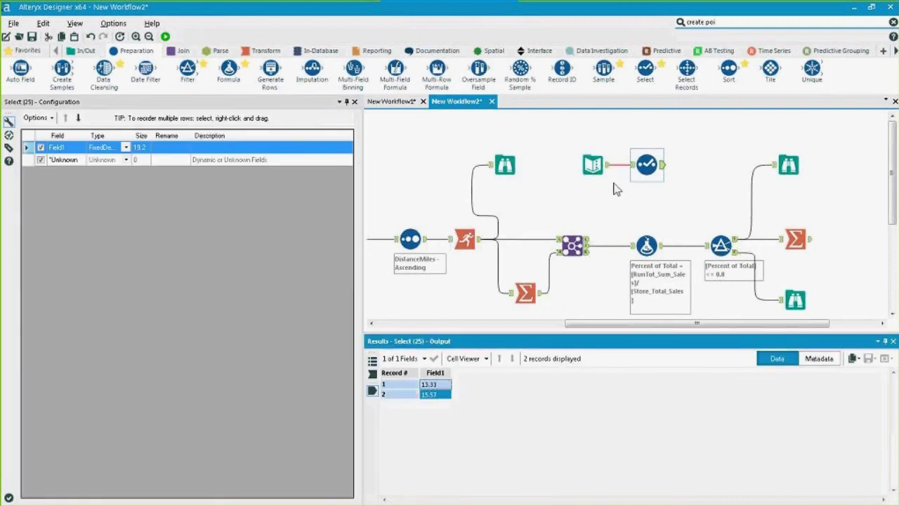
pyautogui.click(604, 158)
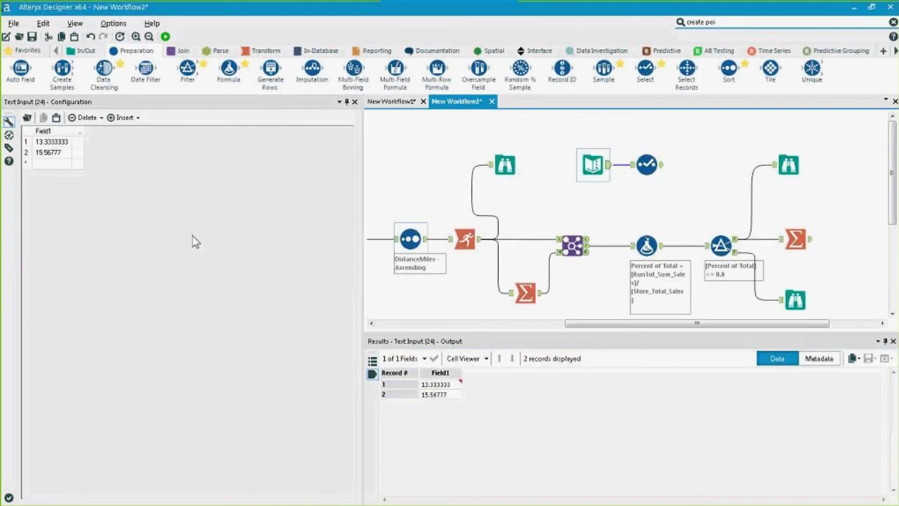
pyautogui.click(47, 152)
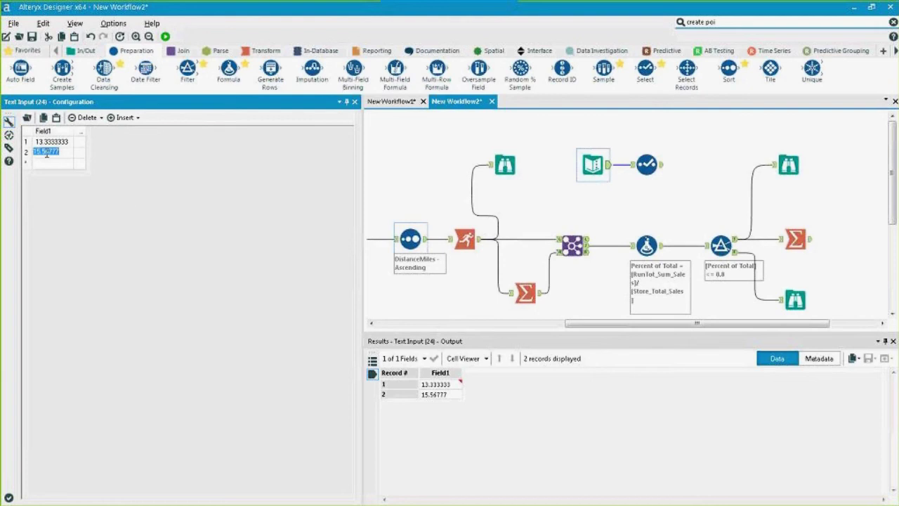
pyautogui.moveTo(47, 152); pyautogui.dragTo(62, 150)
pyautogui.click(53, 151)
pyautogui.click(664, 173)
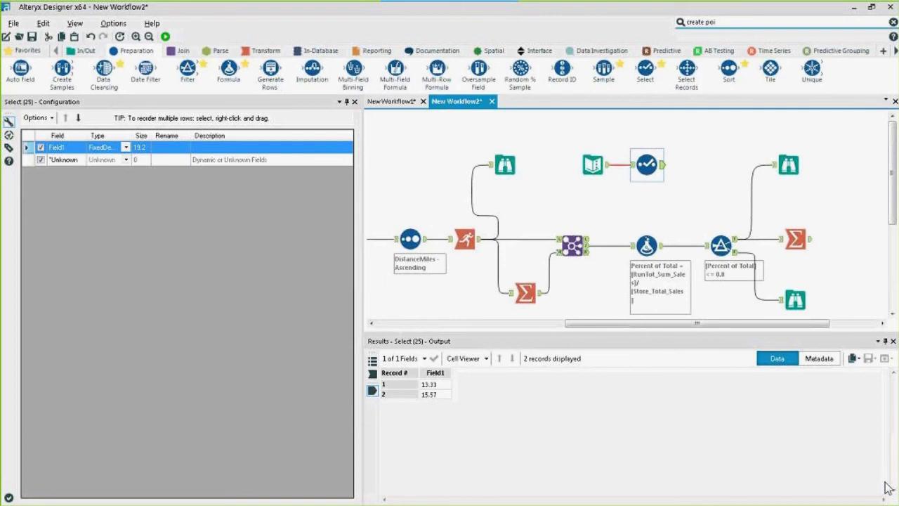
# Review the Percent of Total formula, the Browse tool on the Filter's True output, and the Text Input data.
pyautogui.click(659, 245)
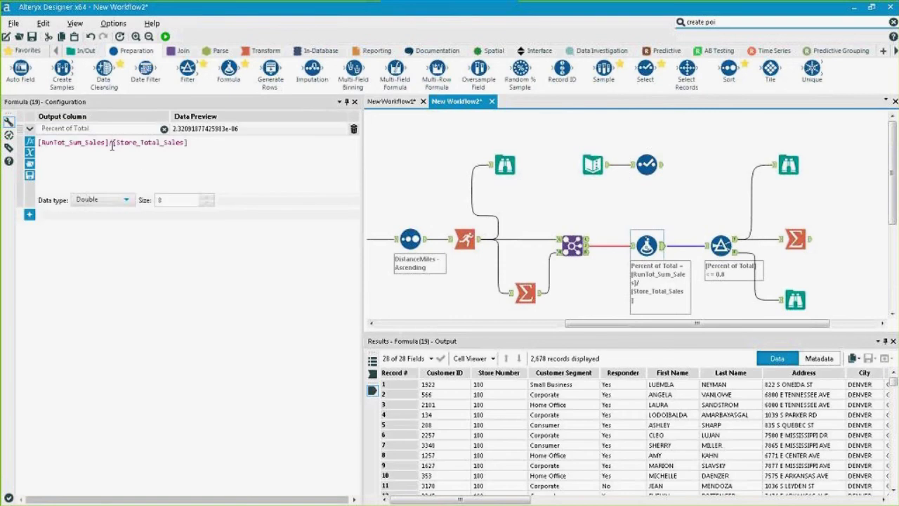
pyautogui.click(96, 141)
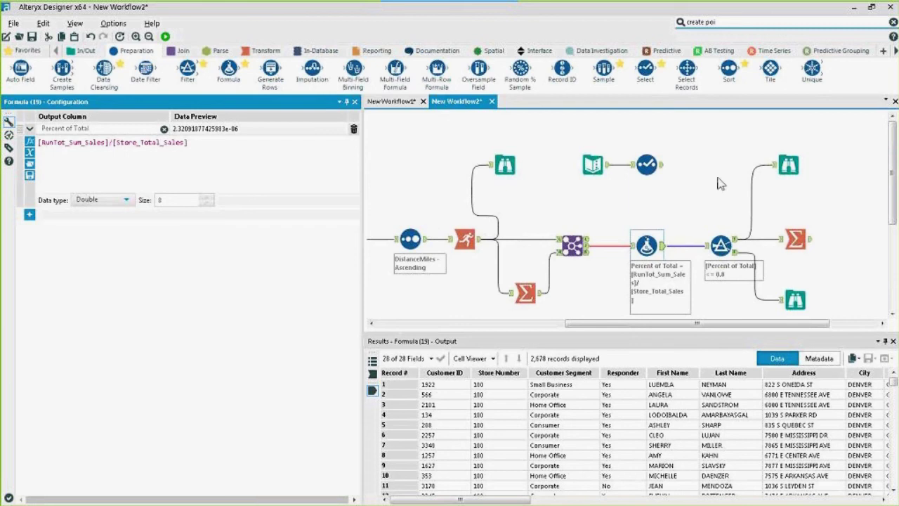
pyautogui.click(787, 167)
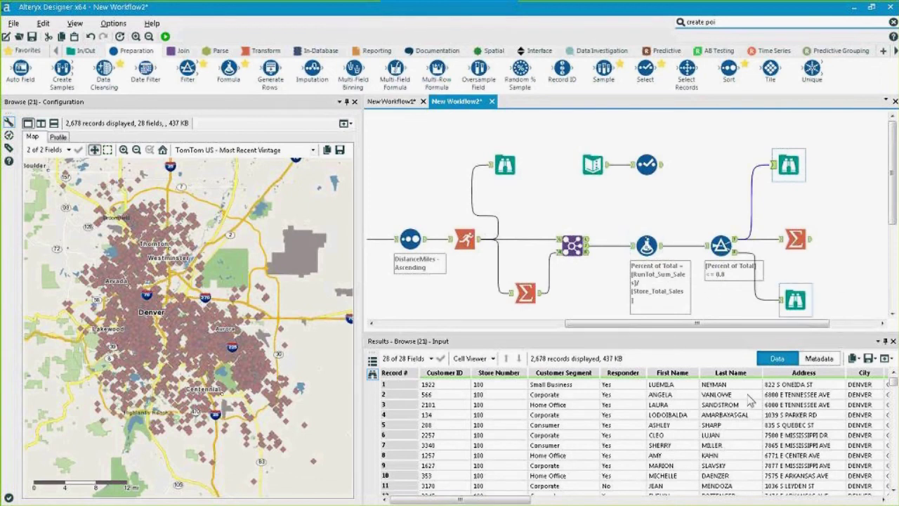
pyautogui.moveTo(424, 503)
pyautogui.mouseDown()
pyautogui.moveTo(784, 499)
pyautogui.moveTo(437, 499)
pyautogui.mouseUp()
pyautogui.click(592, 164)
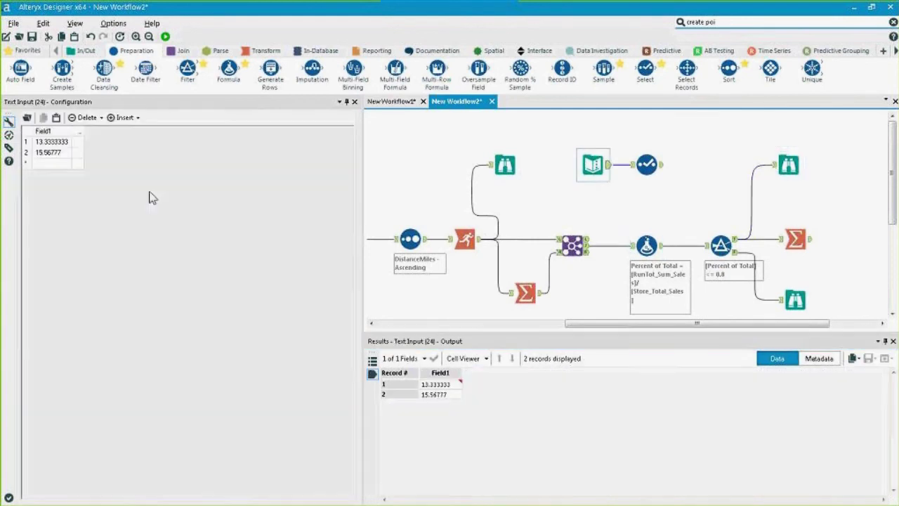
# Add three text columns to the Text Input: RETERT in Field2 row 1, ERTRET in Field3 row 2, and ERT in Field4 row 1.
pyautogui.click(85, 141)
pyautogui.write('RETERT')
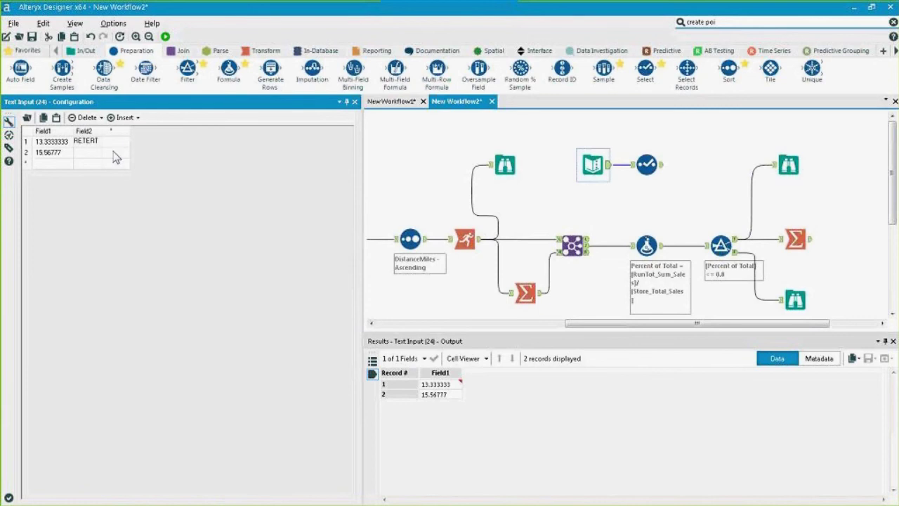
pyautogui.click(114, 152)
pyautogui.write('ERTRET')
pyautogui.click(148, 141)
pyautogui.write('ERT')
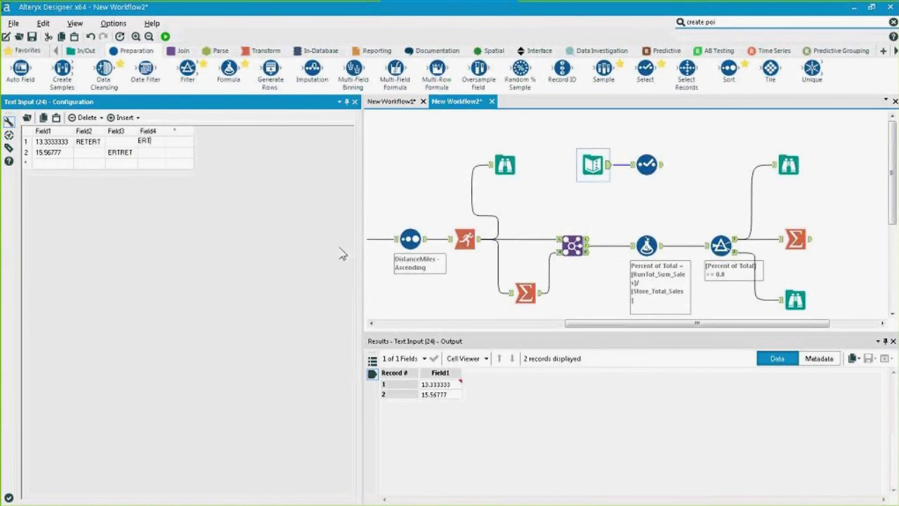
# Replace the Select tool after the Text Input with a Browse tool and run the workflow to profile Field2.
pyautogui.click(646, 166)
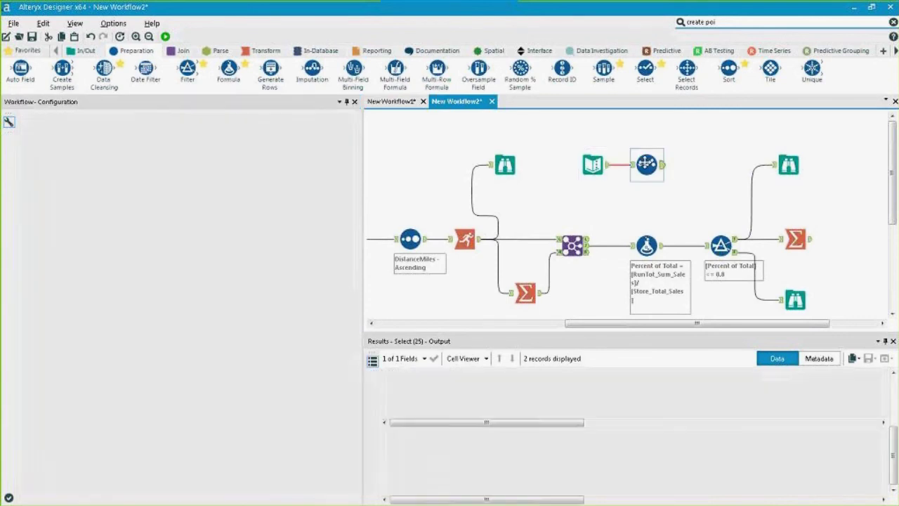
pyautogui.press('Delete')
pyautogui.click(592, 167)
pyautogui.hotkey('ctrl', 'shift', 'b')
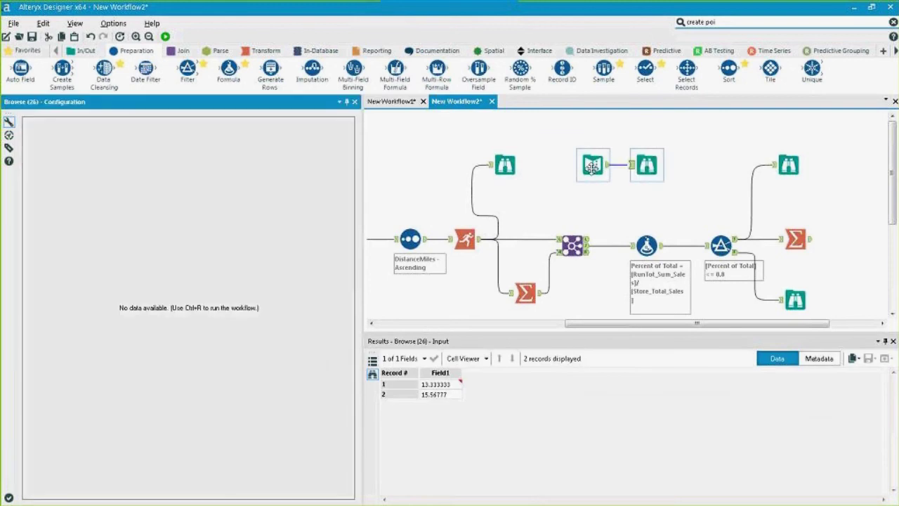
pyautogui.hotkey('ctrl', 'r')
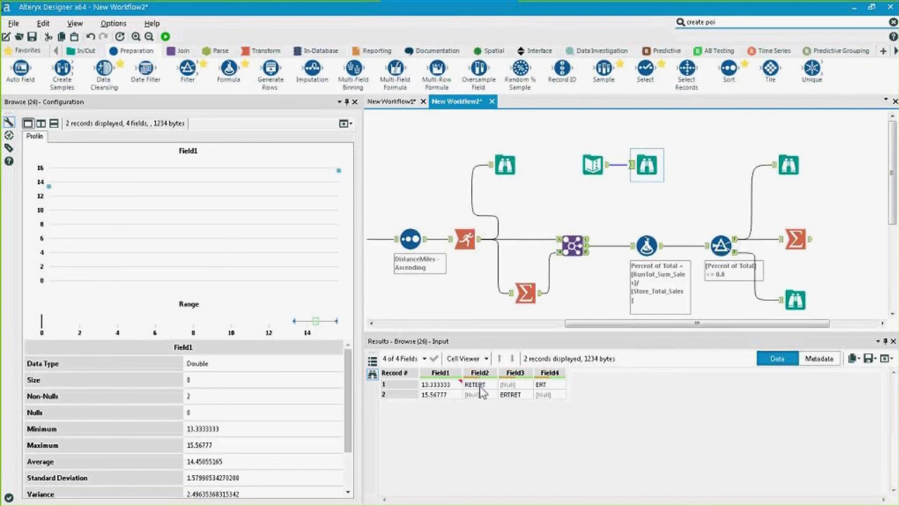
pyautogui.click(480, 387)
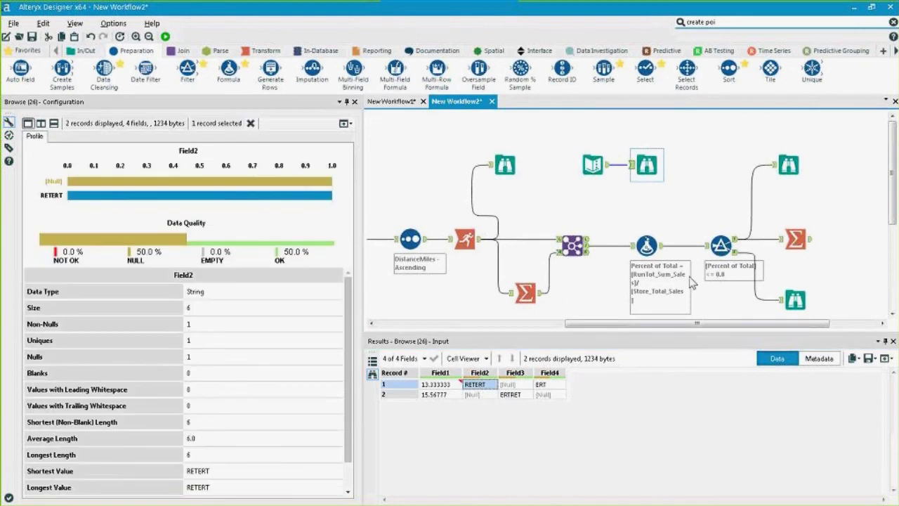
# Show the Responder field's profile in the Browse tool on the Filter's True output.
pyautogui.click(789, 168)
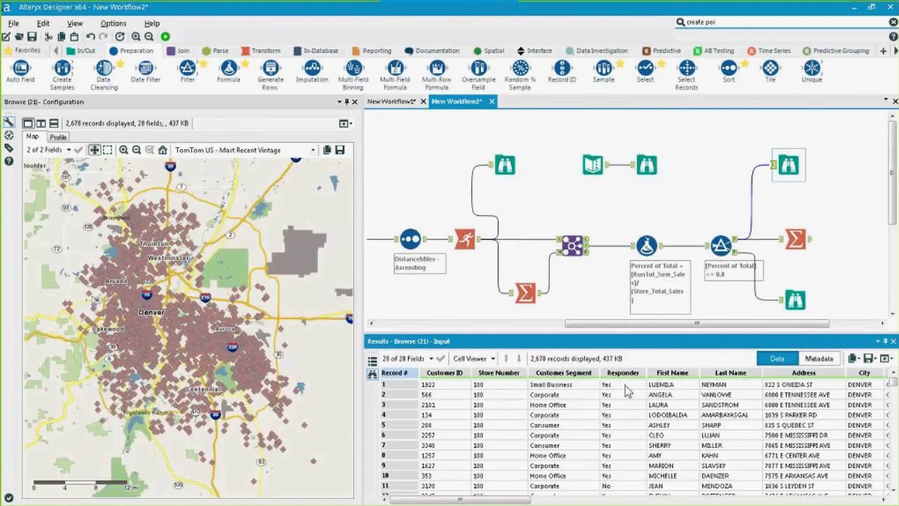
pyautogui.moveTo(619, 386); pyautogui.dragTo(620, 474)
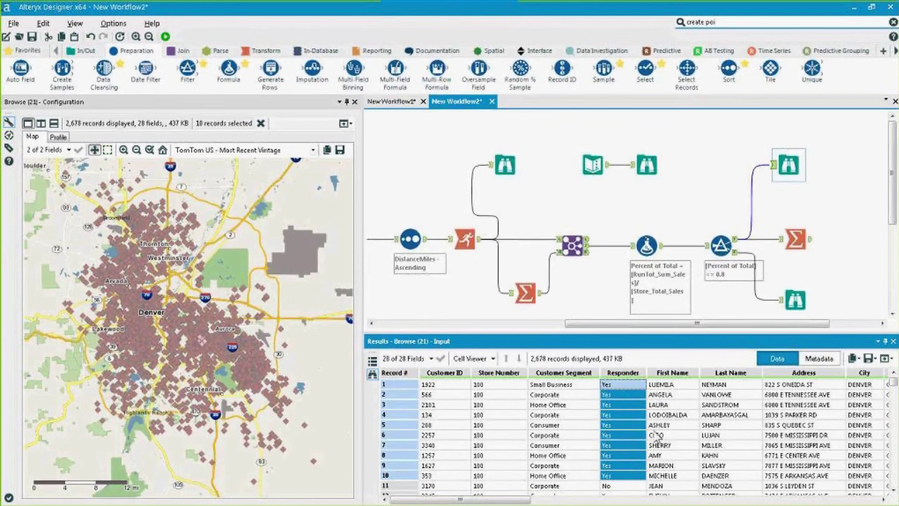
pyautogui.click(250, 237)
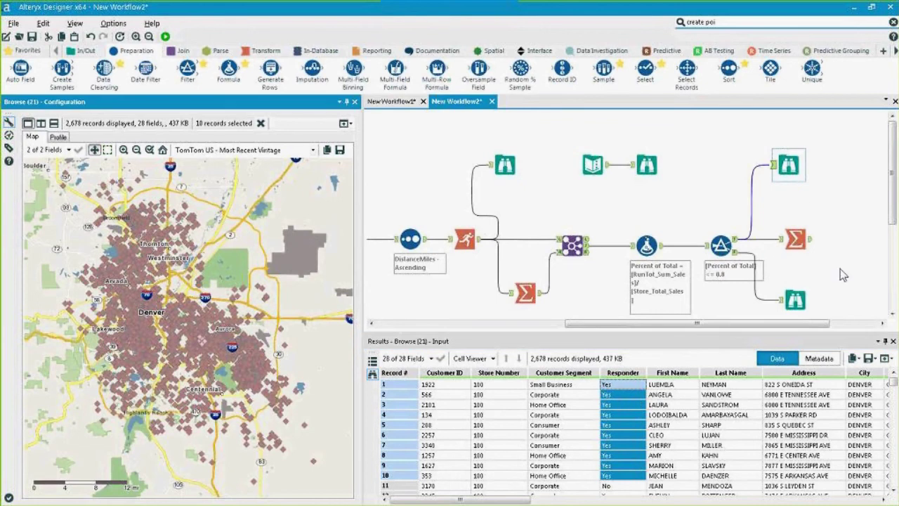
pyautogui.click(781, 172)
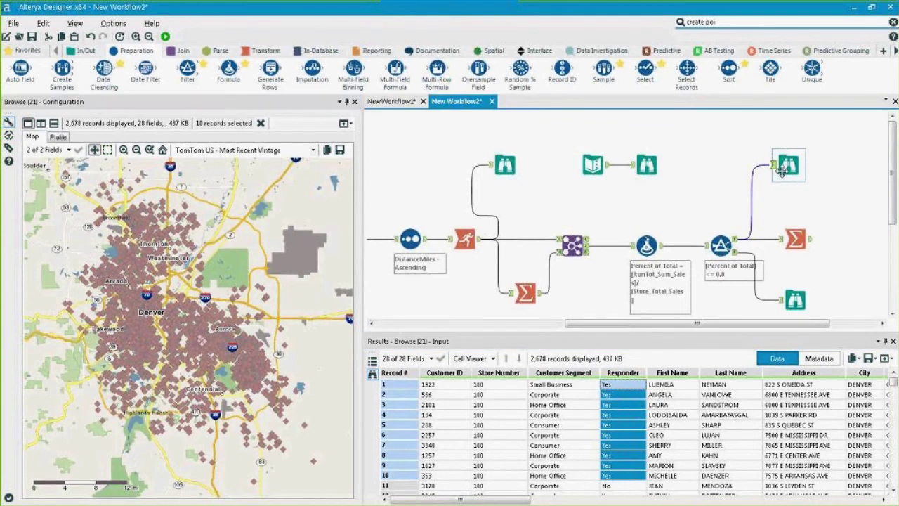
pyautogui.click(59, 138)
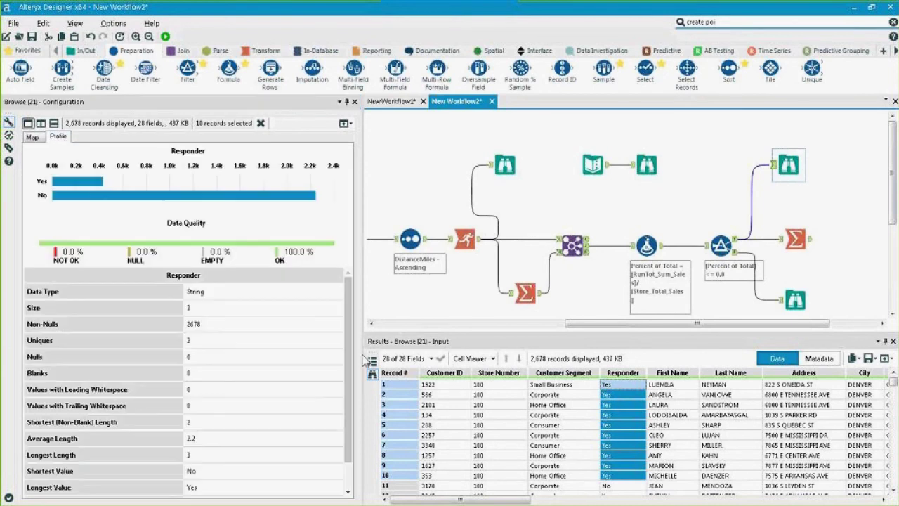
# Examine the Customer Segment field's profile, including its value distribution, data quality and full list of statistics.
pyautogui.click(565, 384)
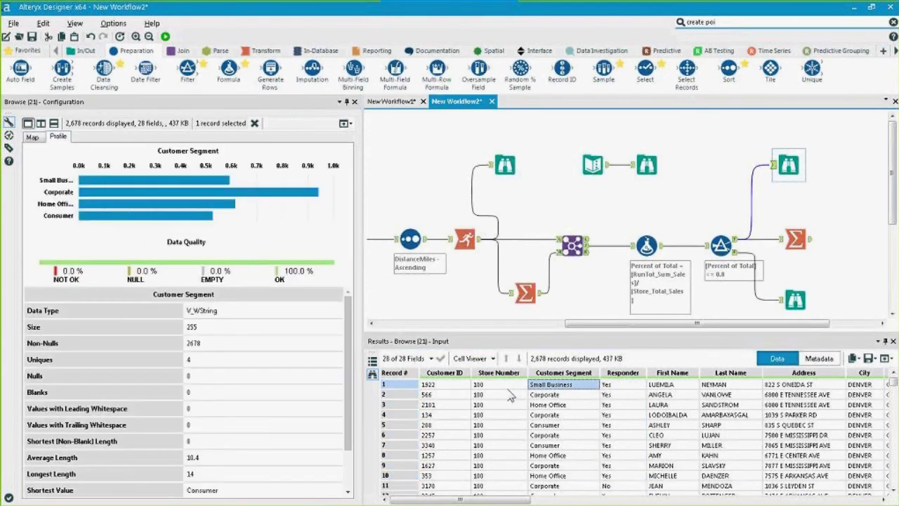
pyautogui.click(504, 386)
pyautogui.click(576, 396)
pyautogui.keyDown('shift'); pyautogui.click(577, 385); pyautogui.keyUp('shift')
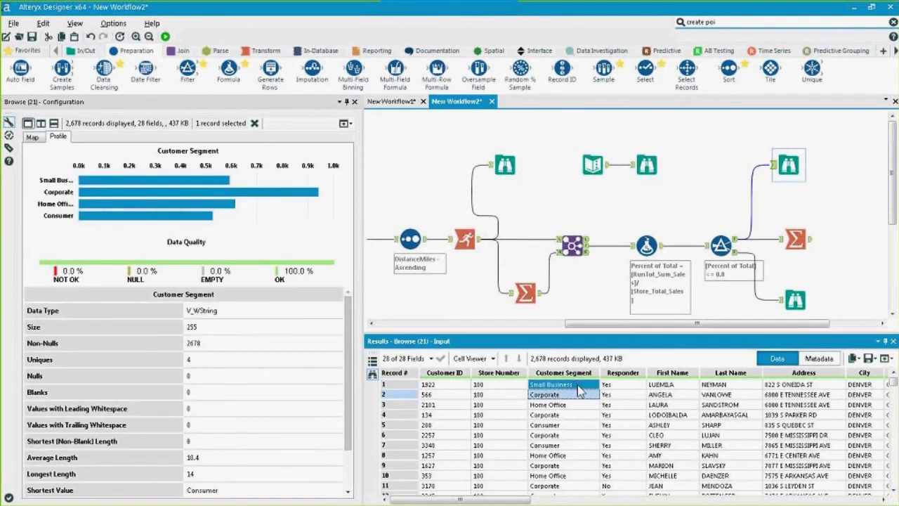
pyautogui.click(568, 373)
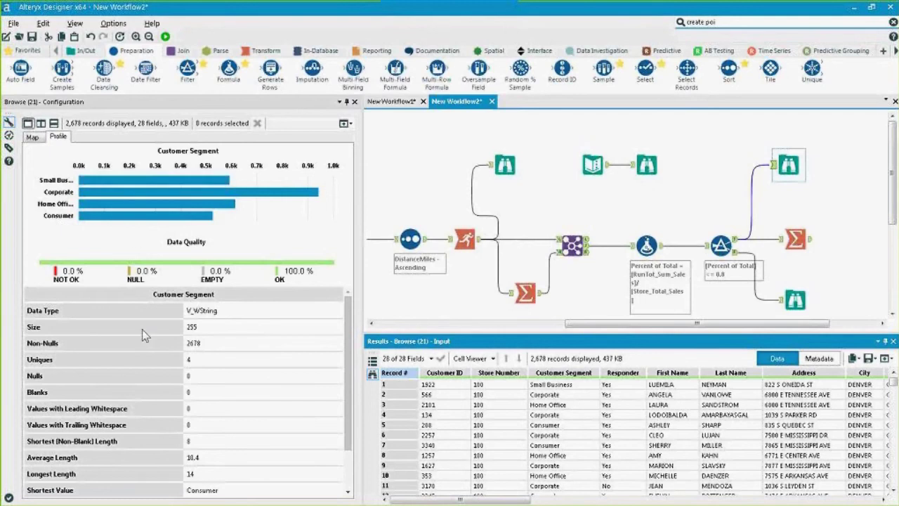
pyautogui.click(199, 417)
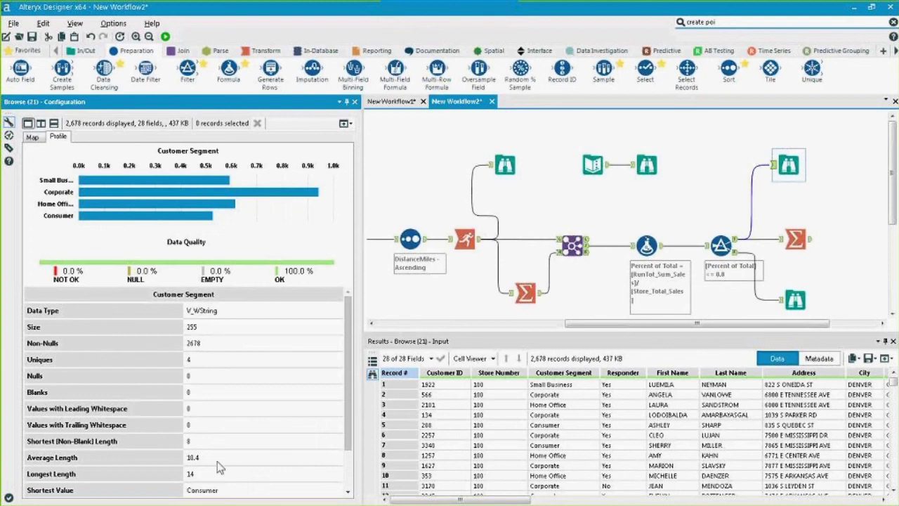
pyautogui.scroll(-1, 218, 485)
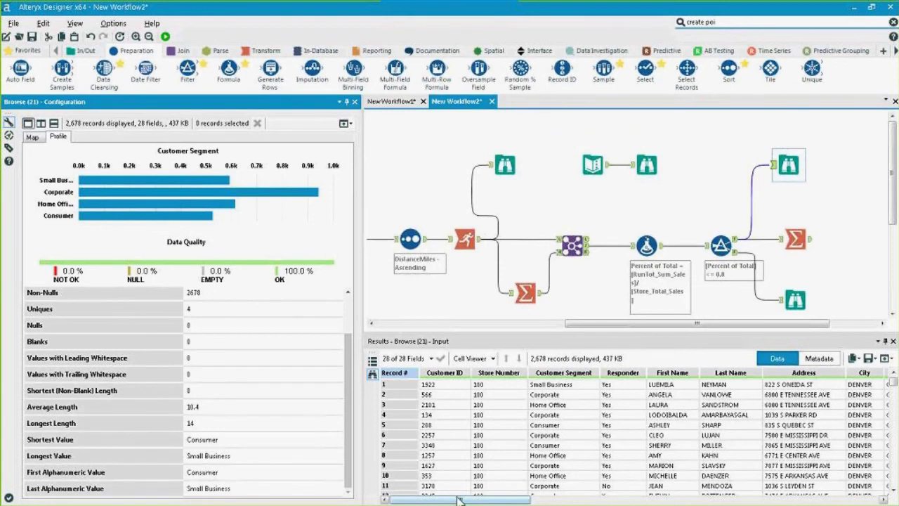
# Examine the Sum_Sales field's profile, including its scatter plot, range and summary statistics.
pyautogui.moveTo(457, 500); pyautogui.dragTo(683, 501)
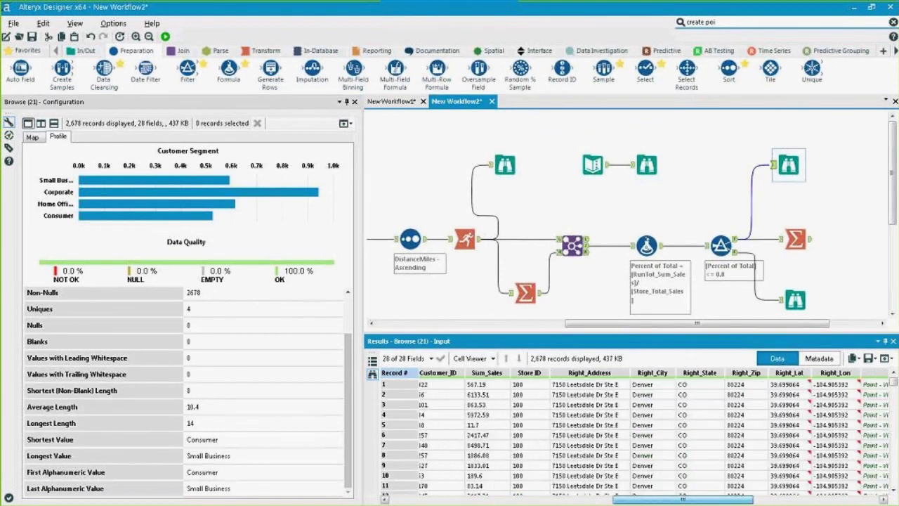
pyautogui.click(486, 425)
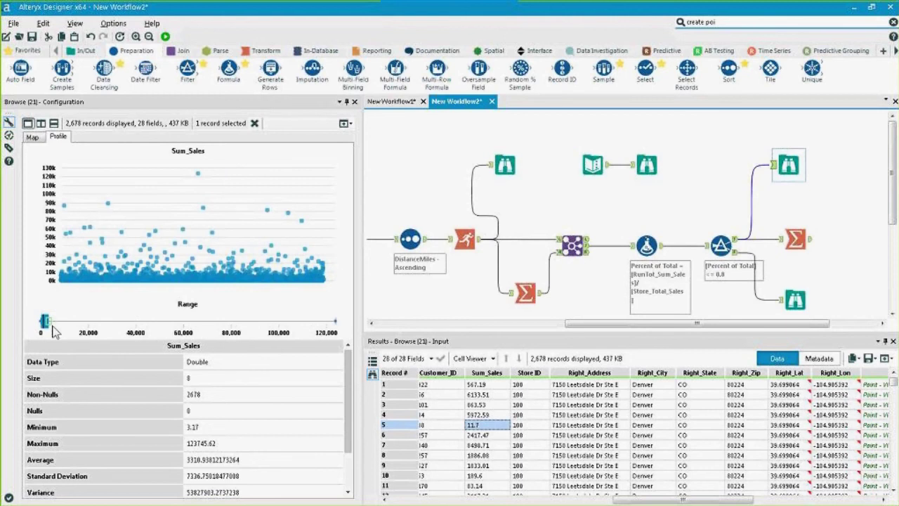
pyautogui.moveTo(42, 329)
pyautogui.click(249, 394)
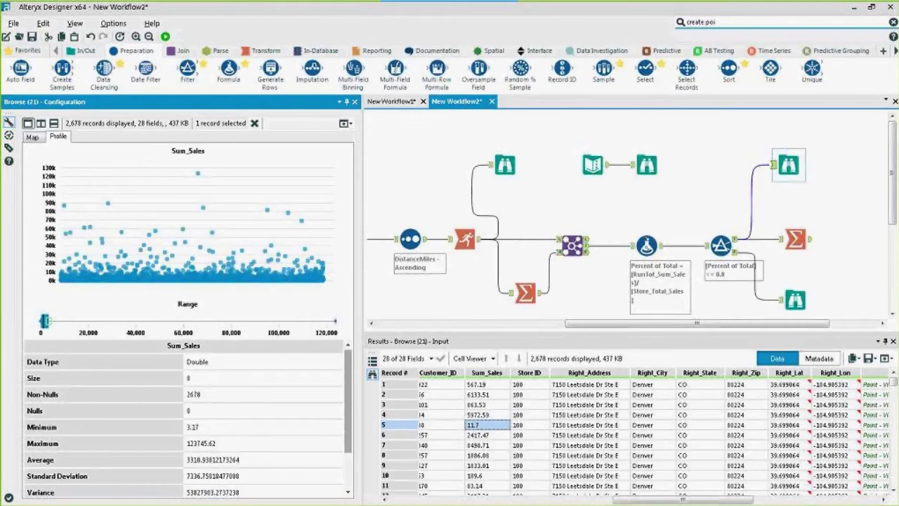
# Switch to the PowerPoint presentation and start the slide show from the Support Resources slide.
pyautogui.click(853, 7)
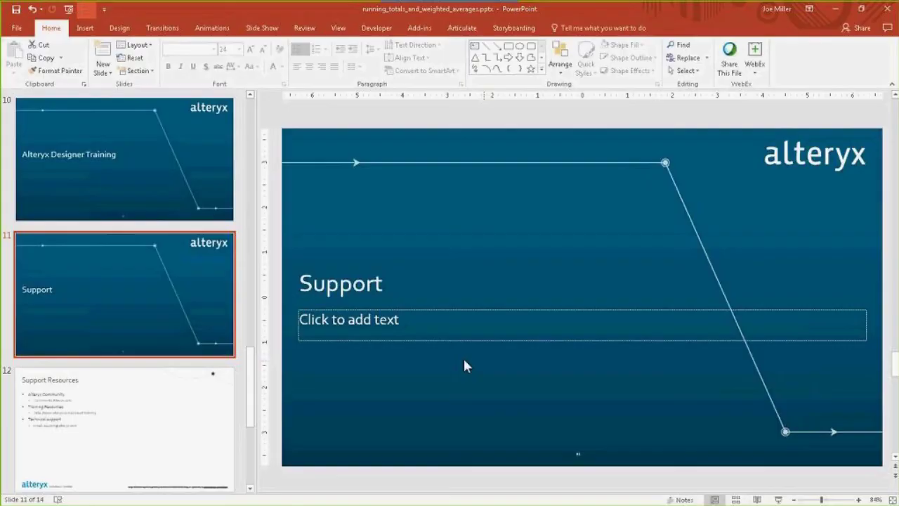
pyautogui.click(168, 474)
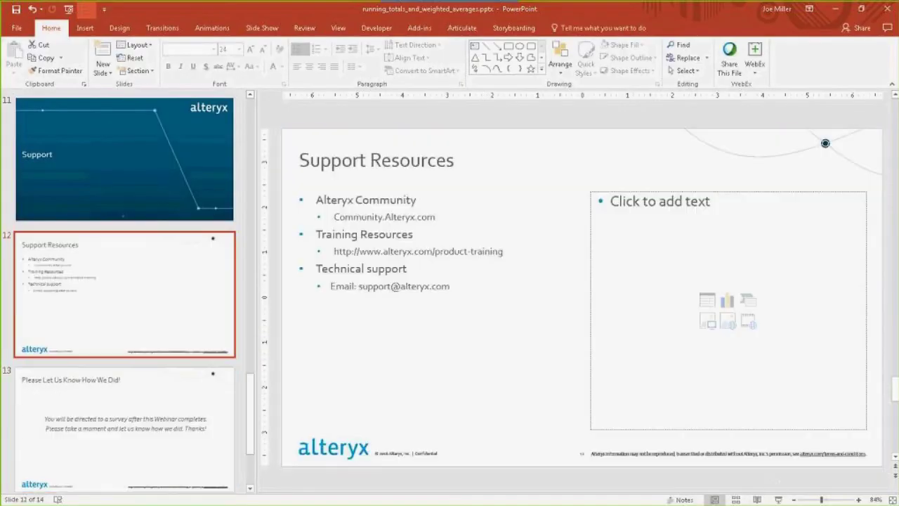
pyautogui.click(778, 499)
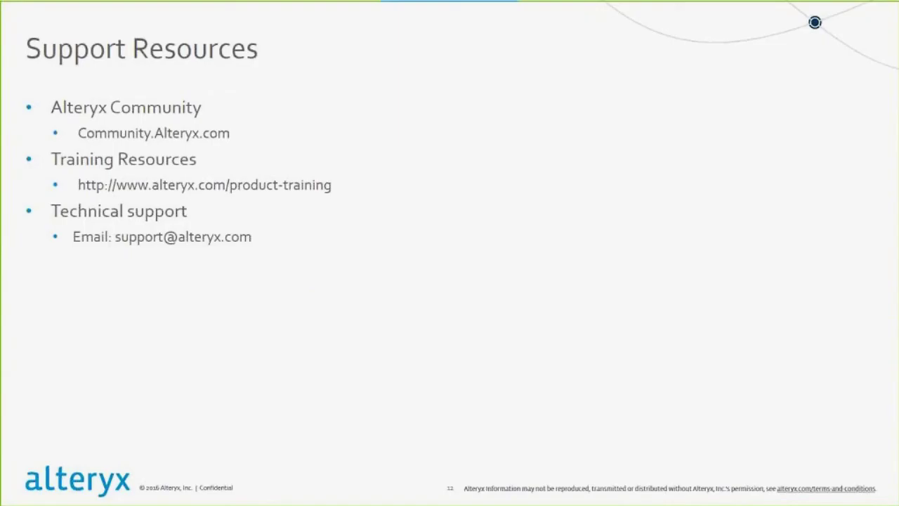